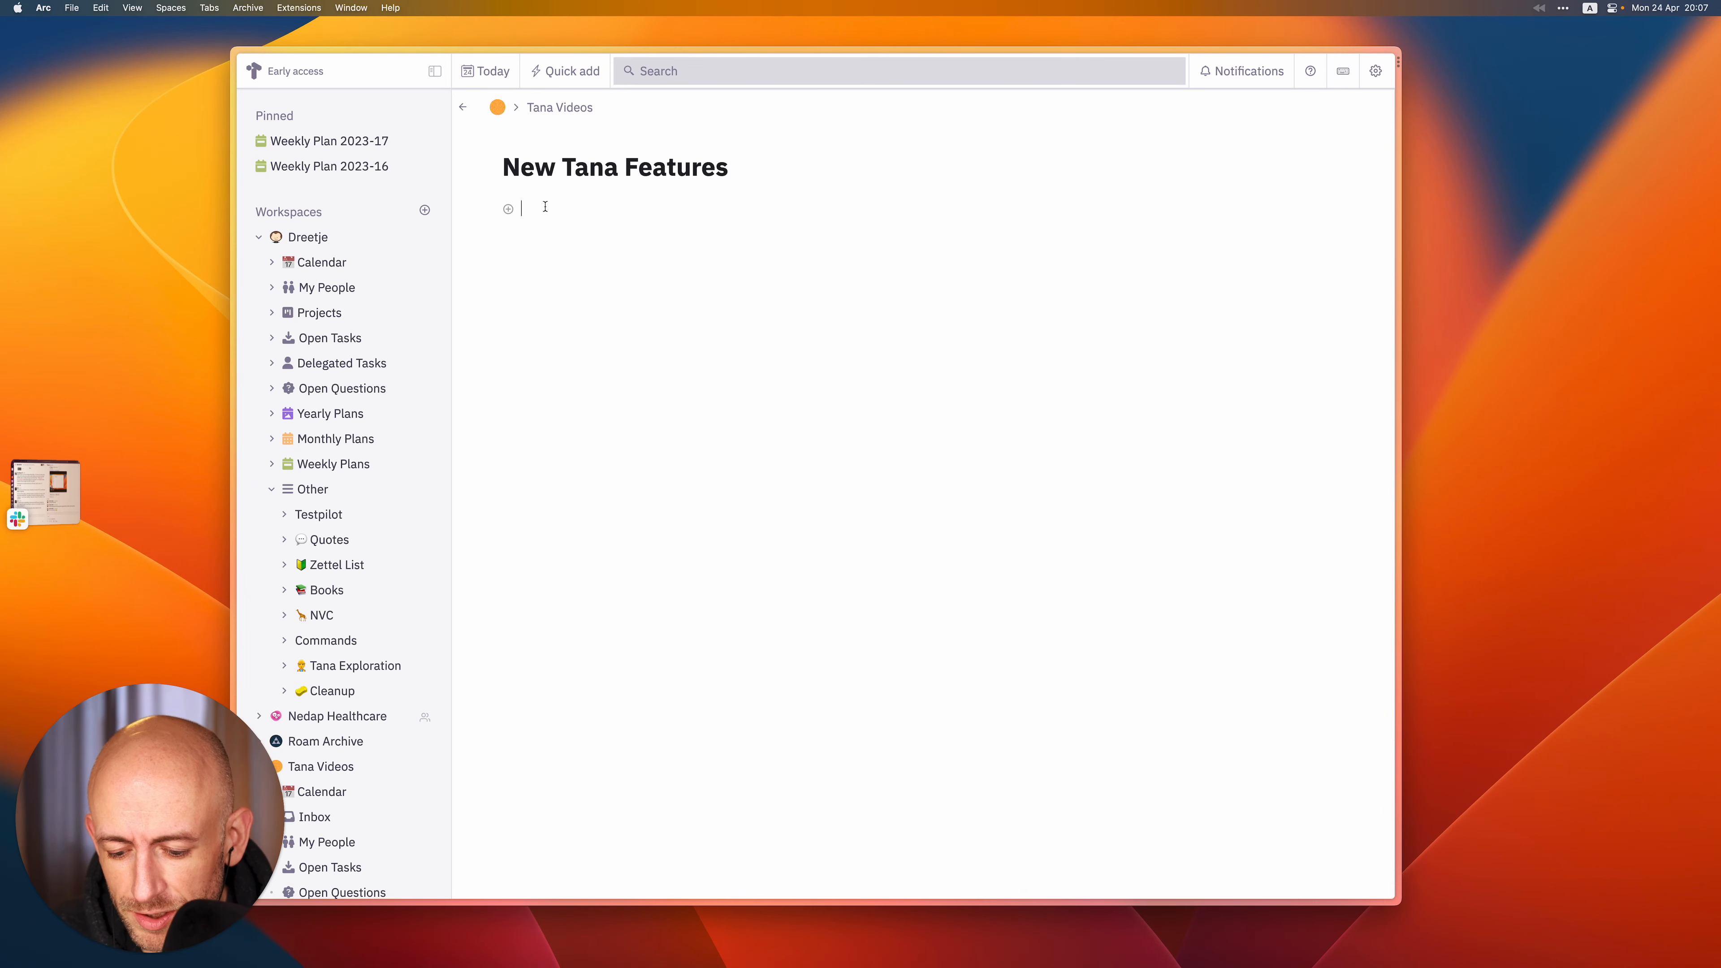
Add a node reading "Dog" to the New Tana Features page.
{"action": "type", "text": "Dog"}
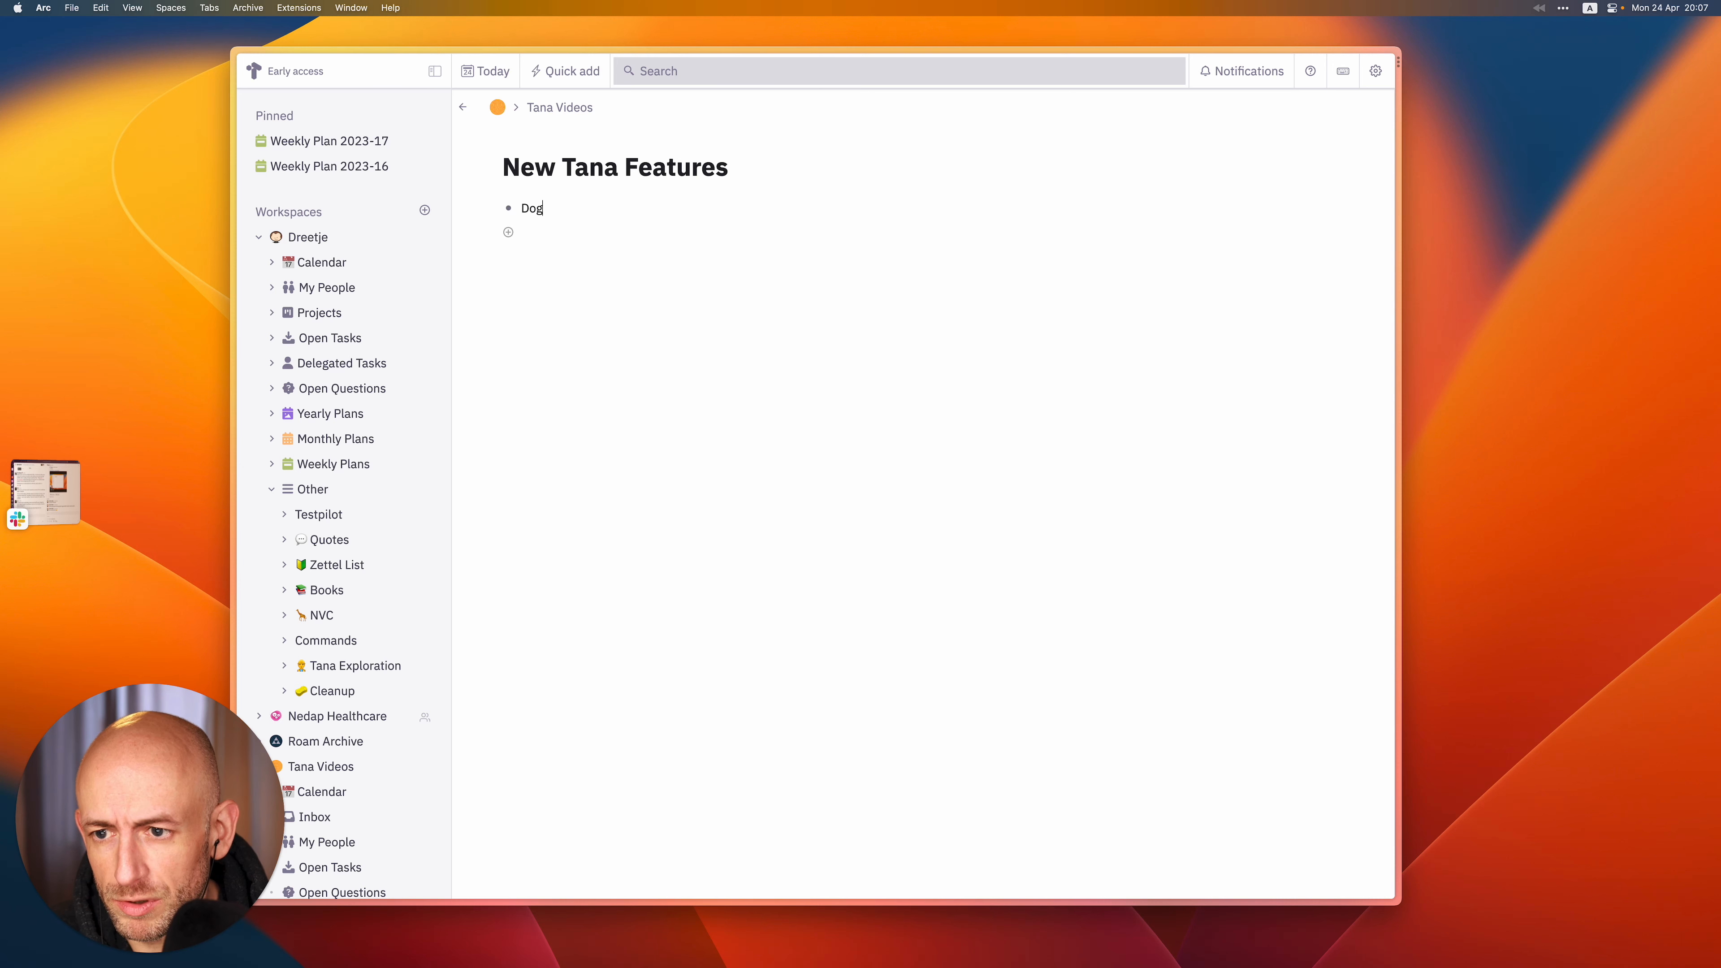
Run the command "Ask GPT to give me 10 synonyms" on the Dog node, and undo the generated list.
{"action": "key", "text": "super+k"}
{"action": "type", "text": "Ask GPT to "}
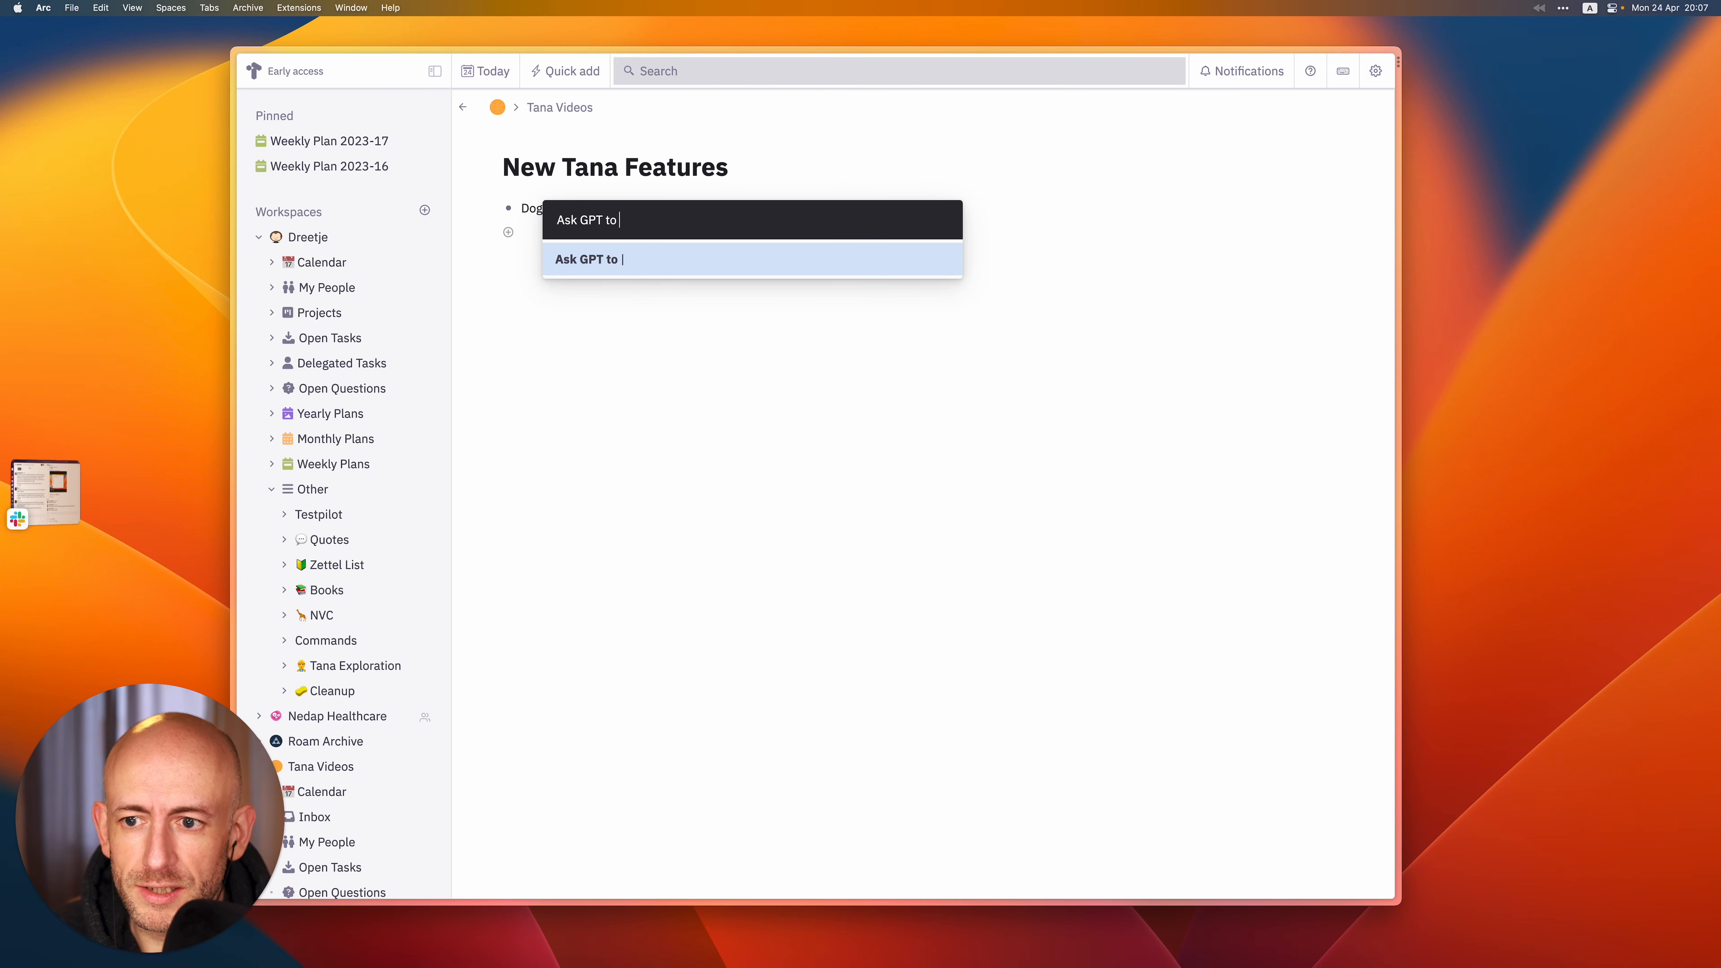
{"action": "type", "text": "give me "}
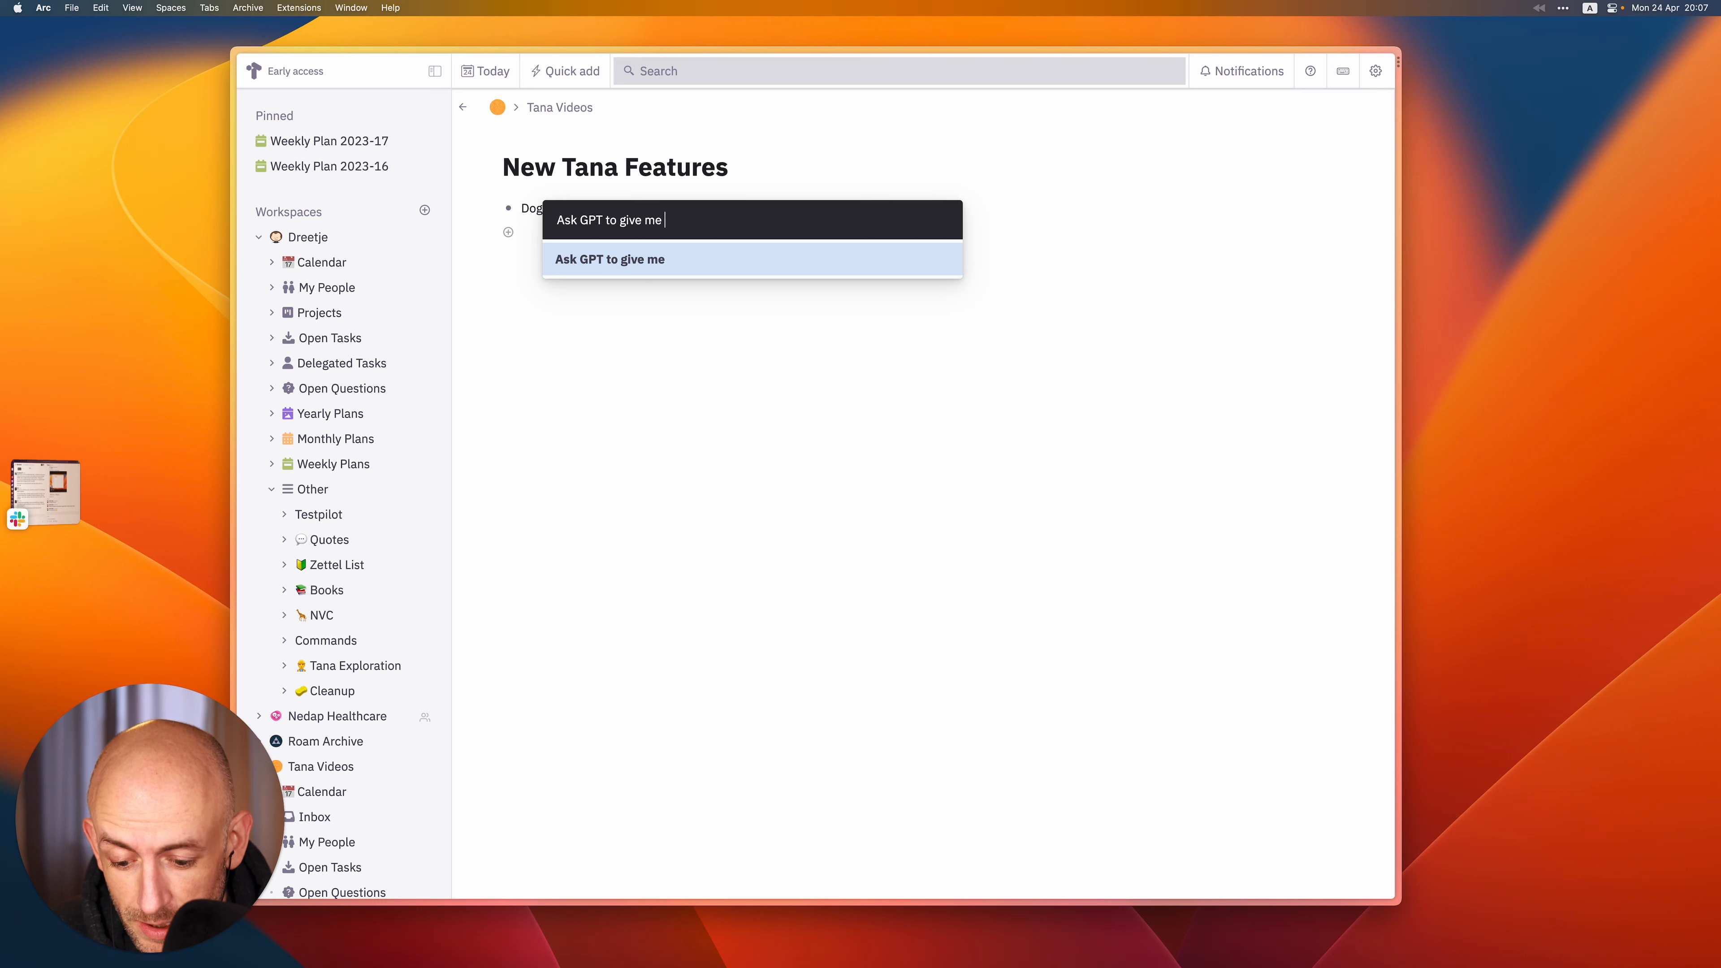
{"action": "type", "text": "10 synonyms"}
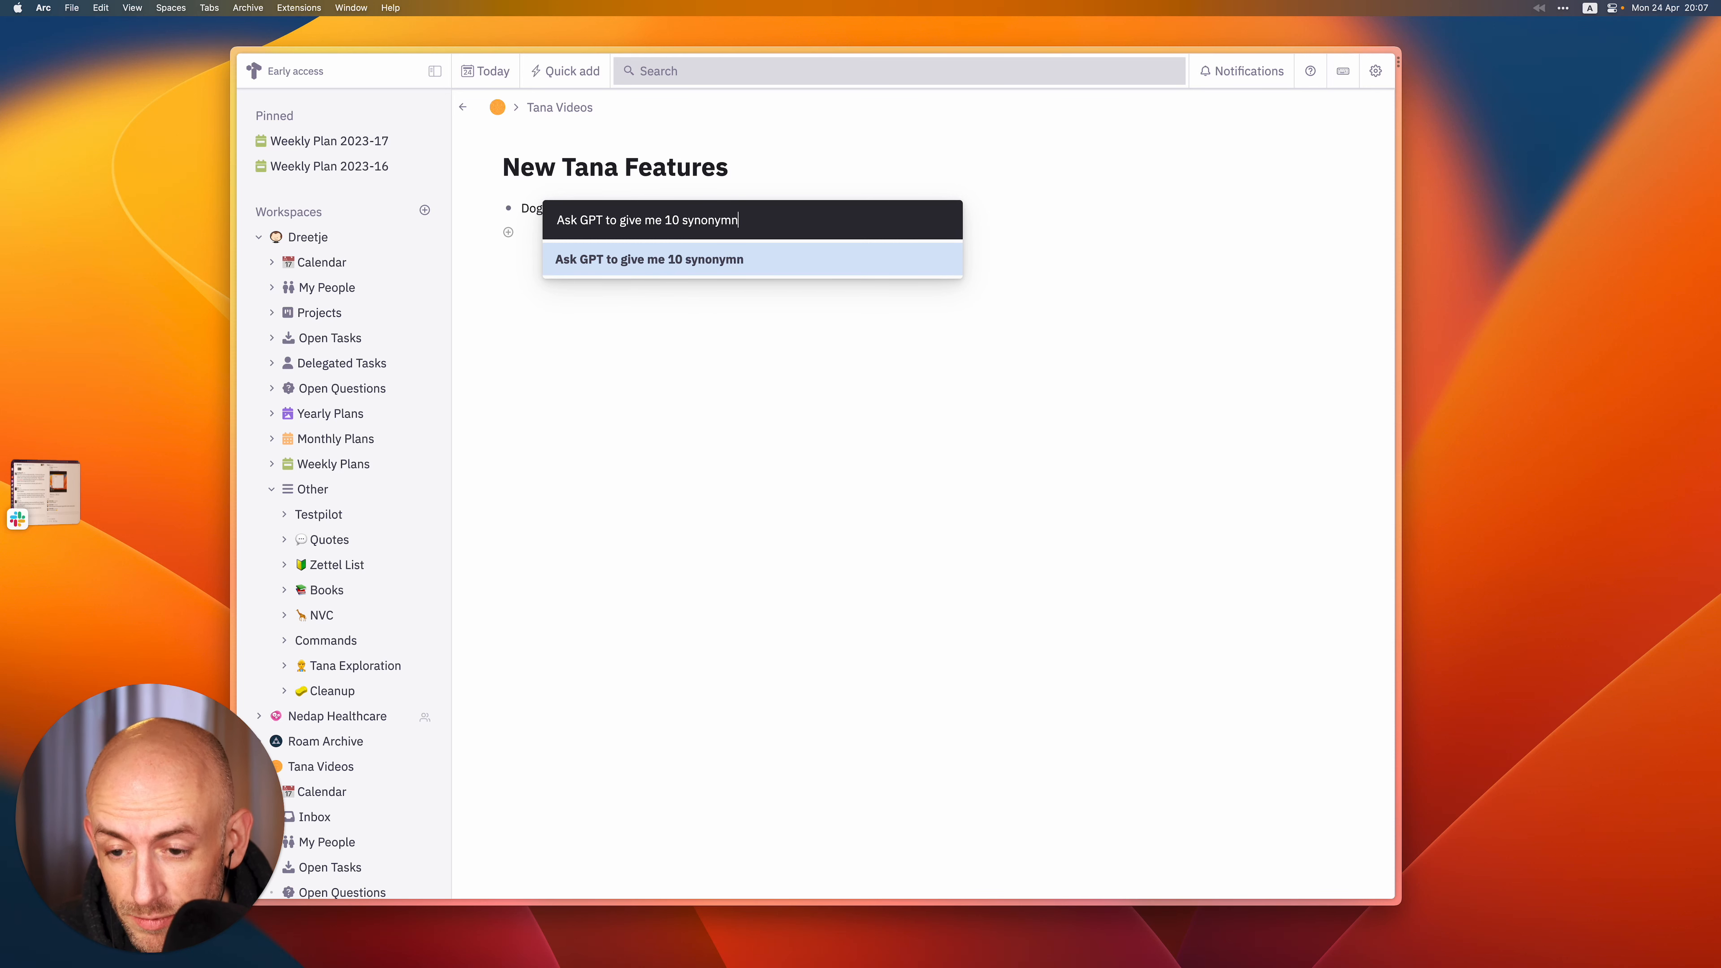
{"action": "key", "text": "Return"}
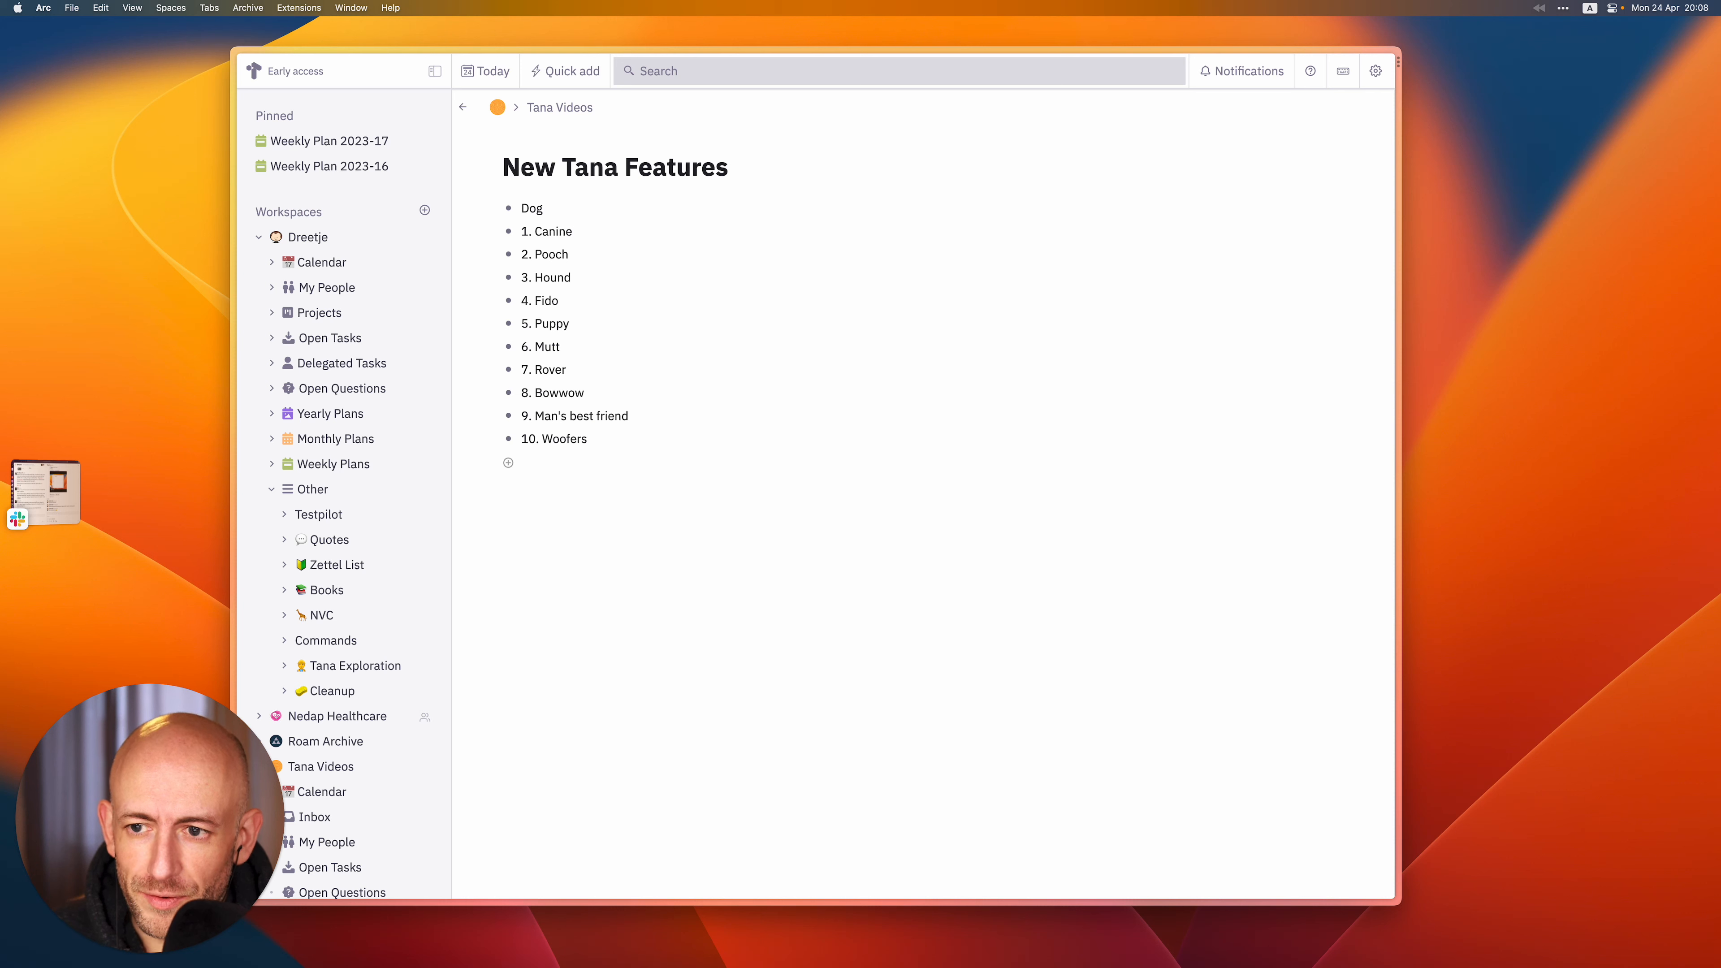
{"action": "key", "text": "super+z"}
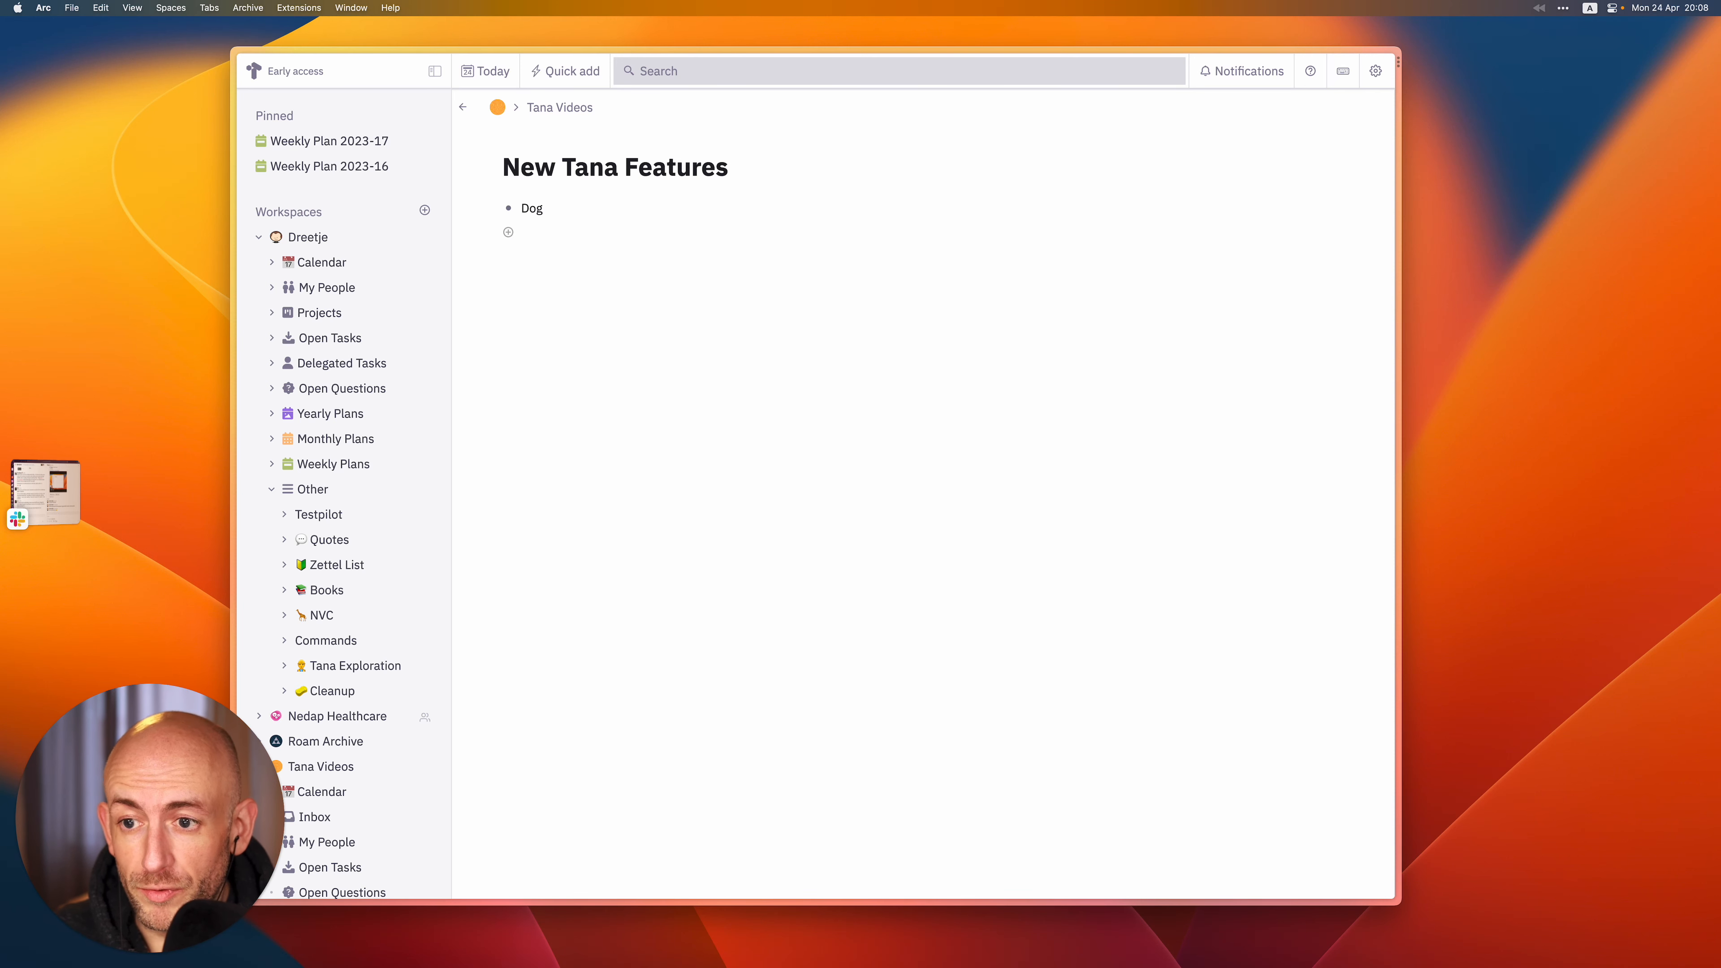
Add a node reading "Ask for synonyms" below the Dog node.
{"action": "key", "text": "Return"}
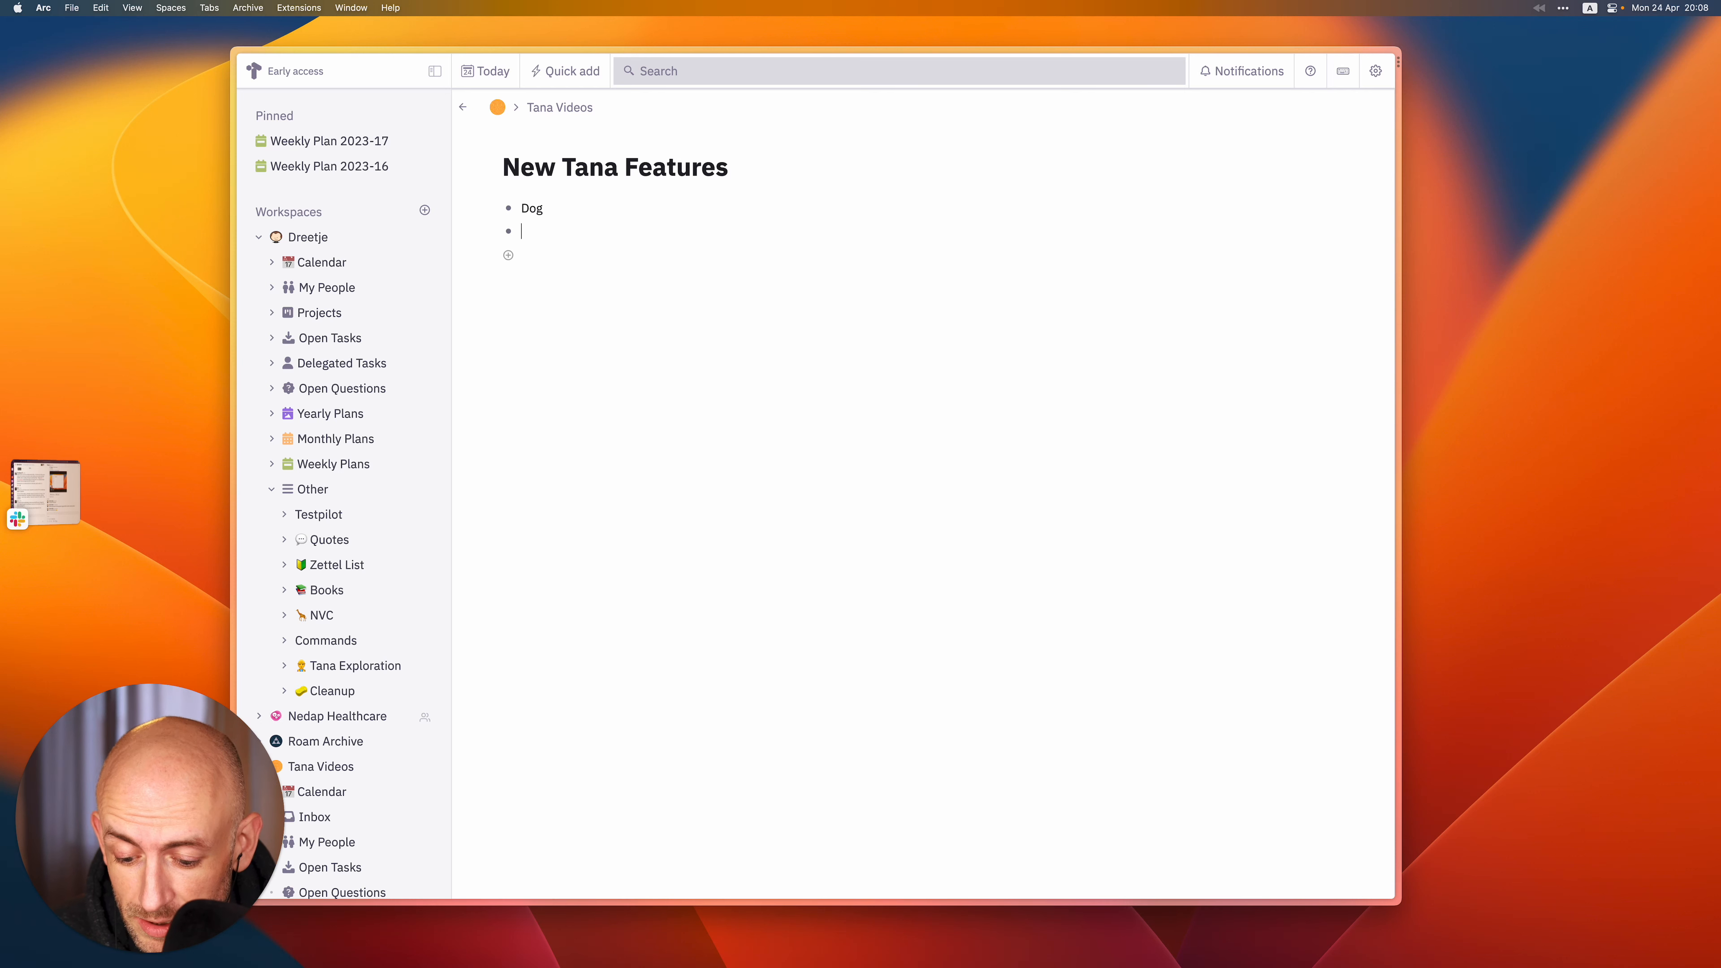
{"action": "type", "text": "Ask"}
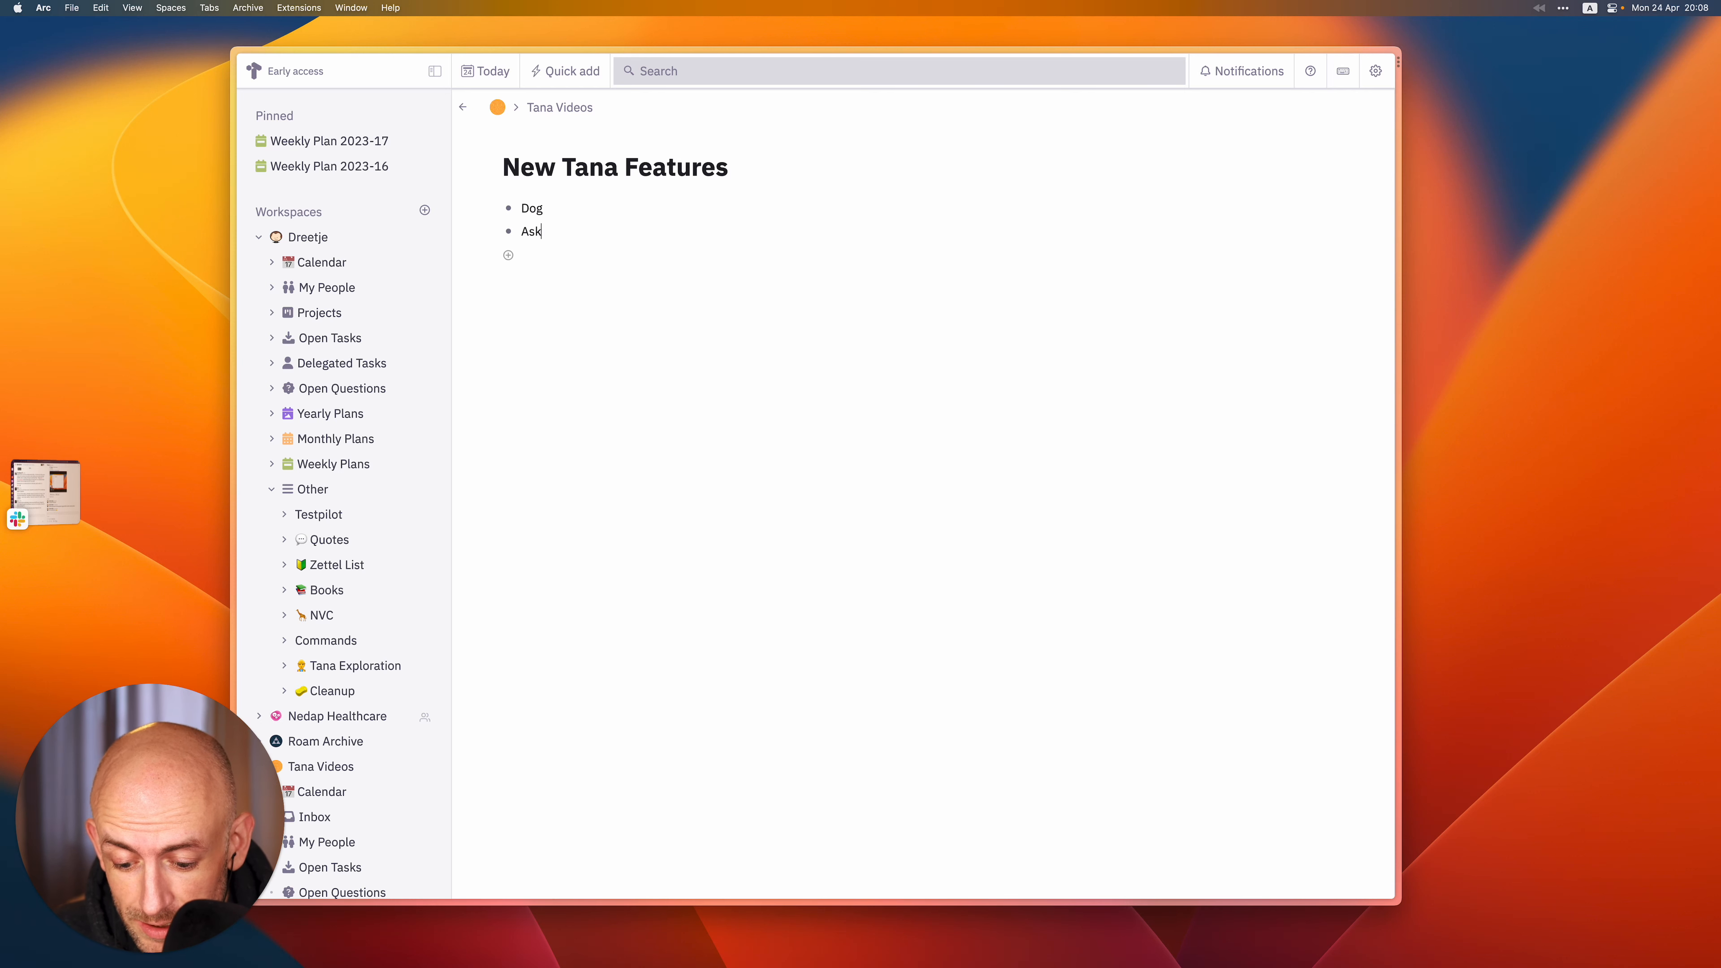
{"action": "type", "text": " for synonym"}
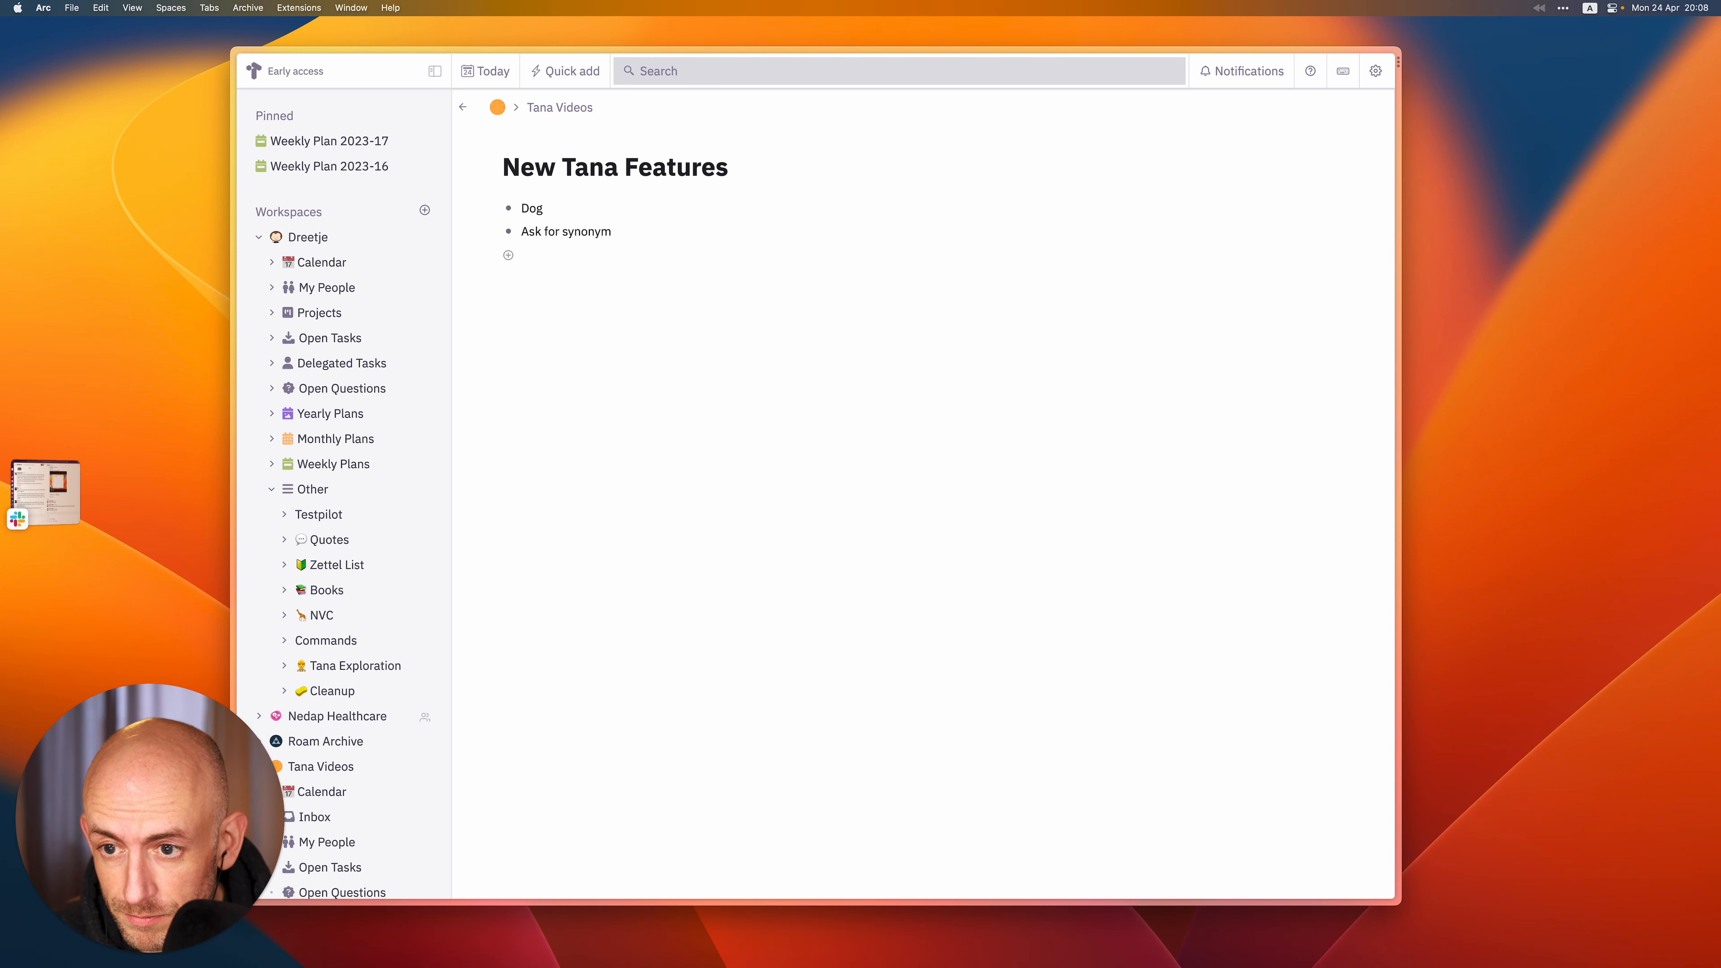
{"action": "type", "text": "ns"}
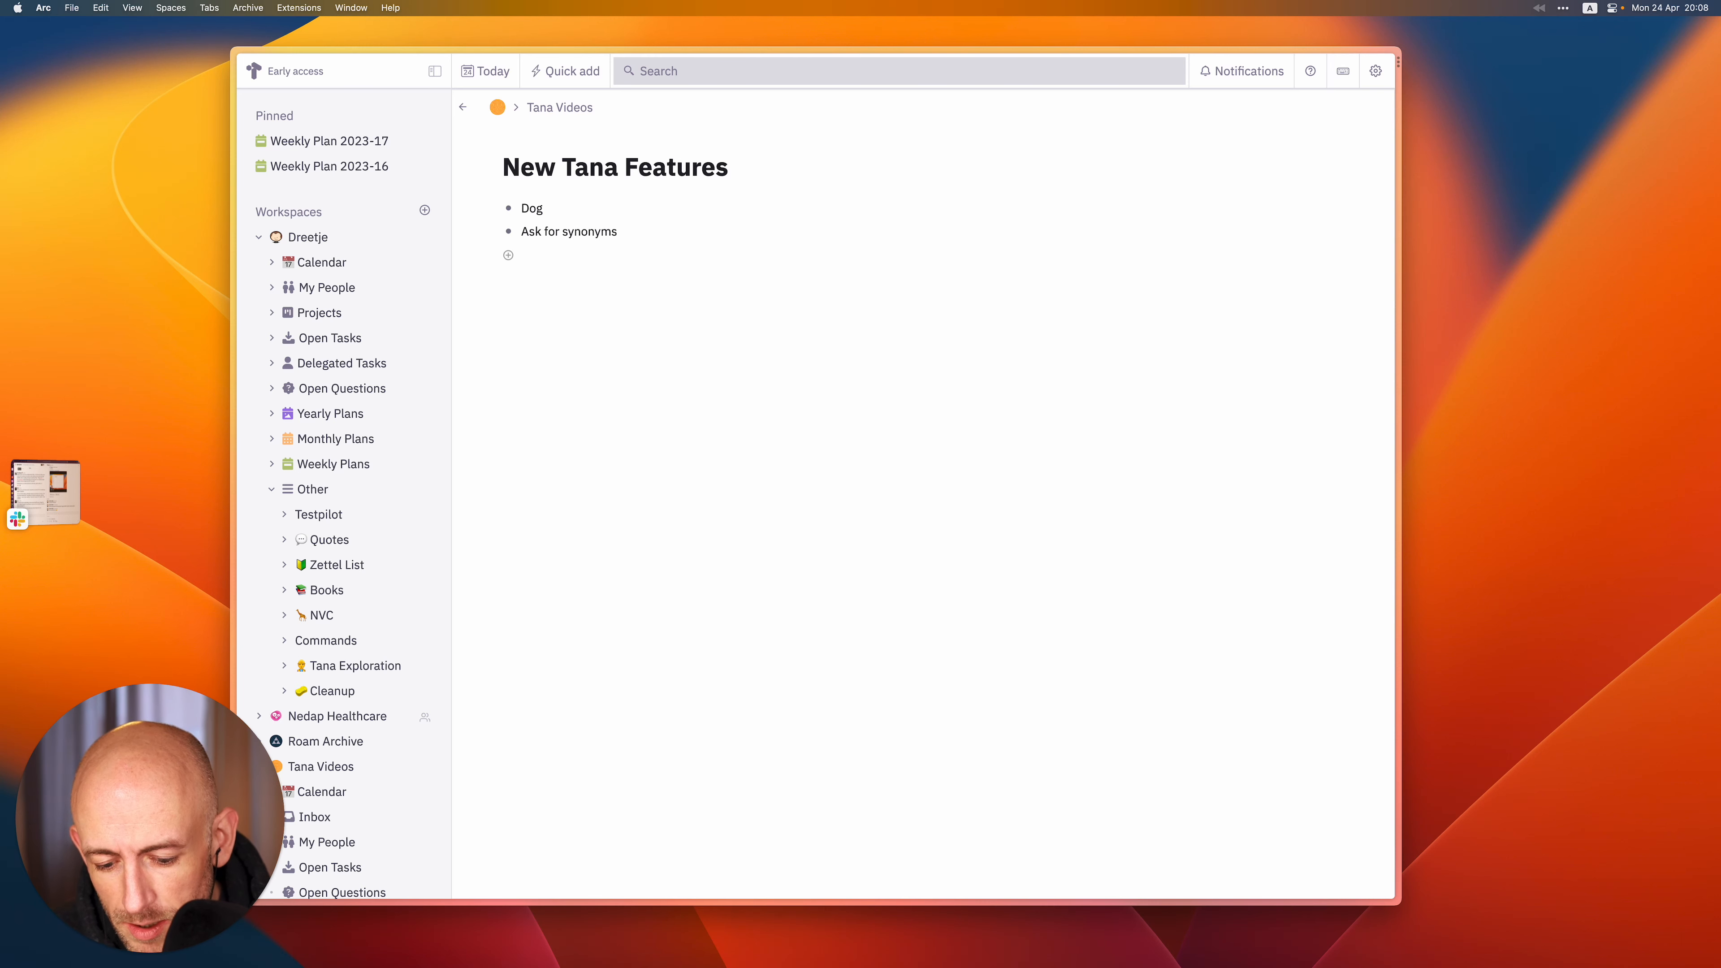
Convert the "Ask for synonyms" node to a command node.
{"action": "key", "text": "super+k"}
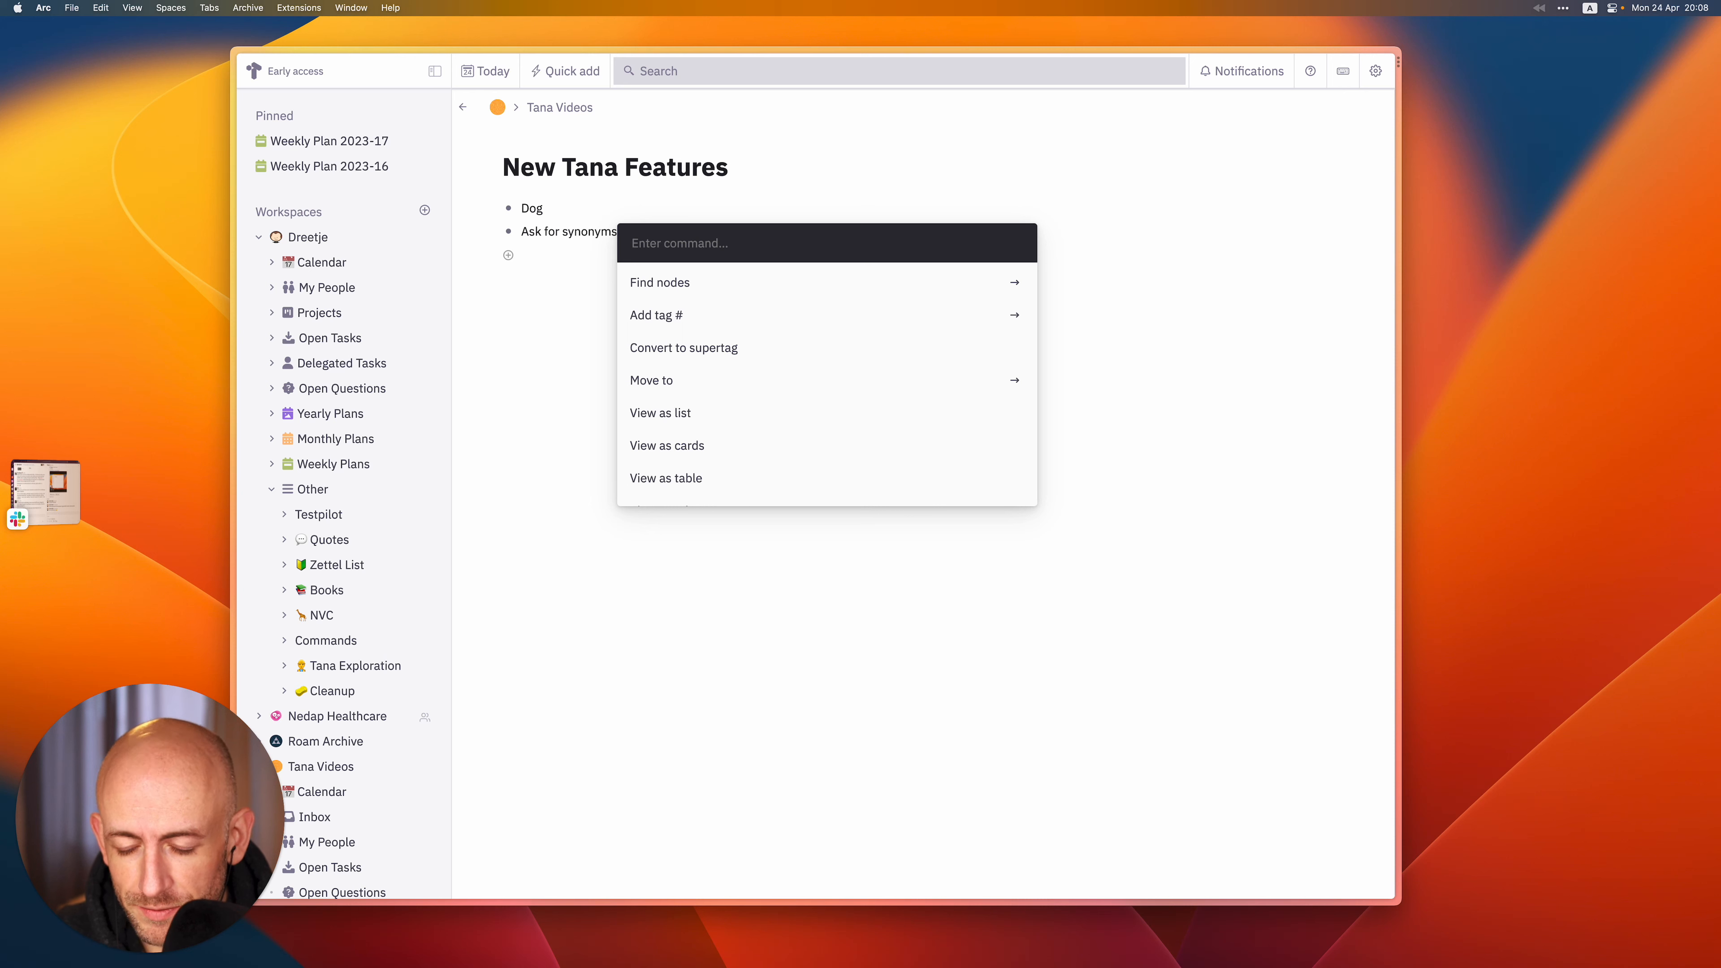
{"action": "type", "text": "conev"}
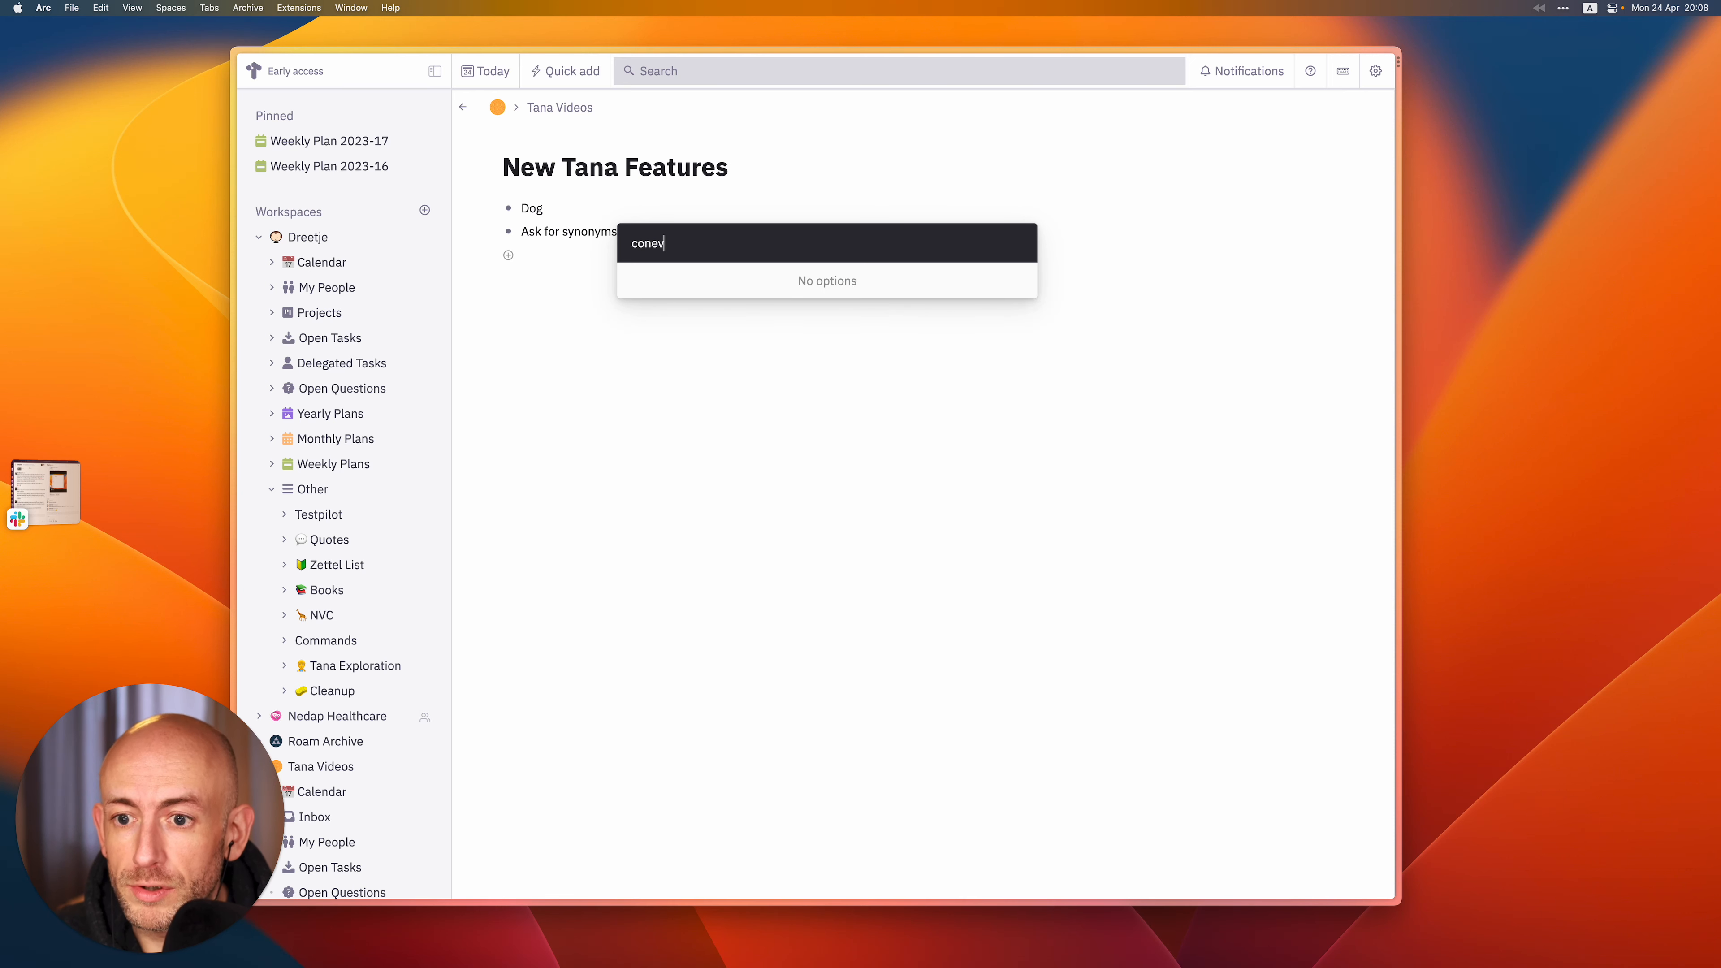
{"action": "key", "text": "Down"}
{"action": "key", "text": "Down"}
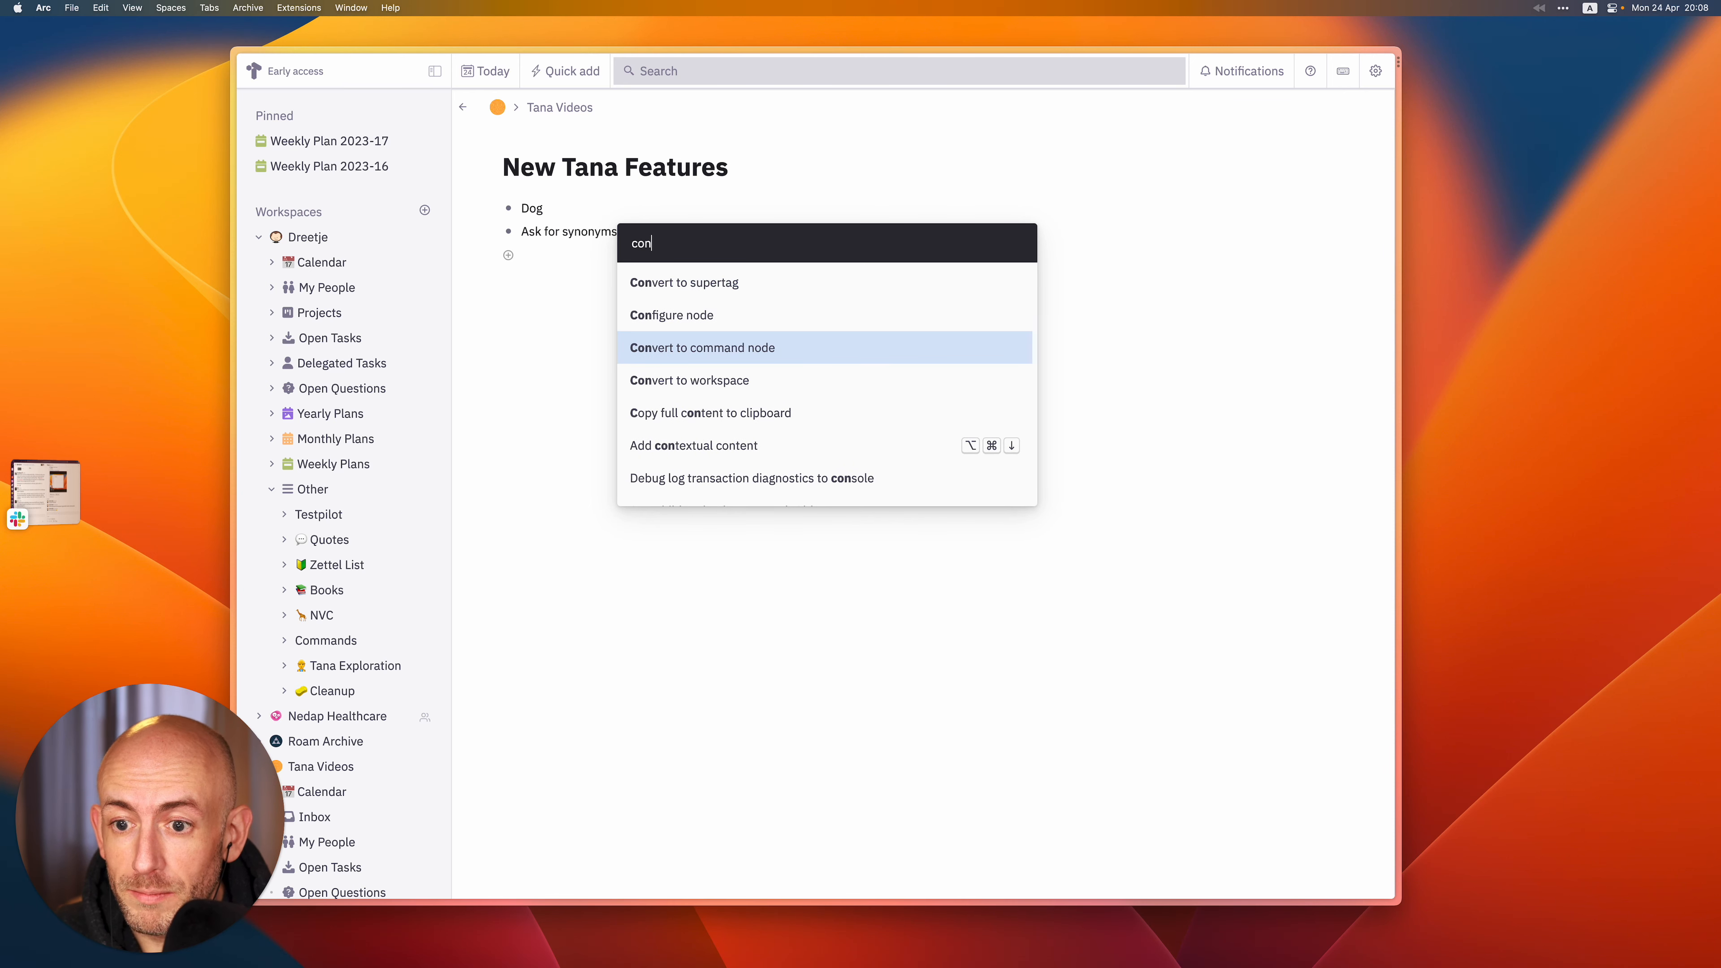
{"action": "key", "text": "Return"}
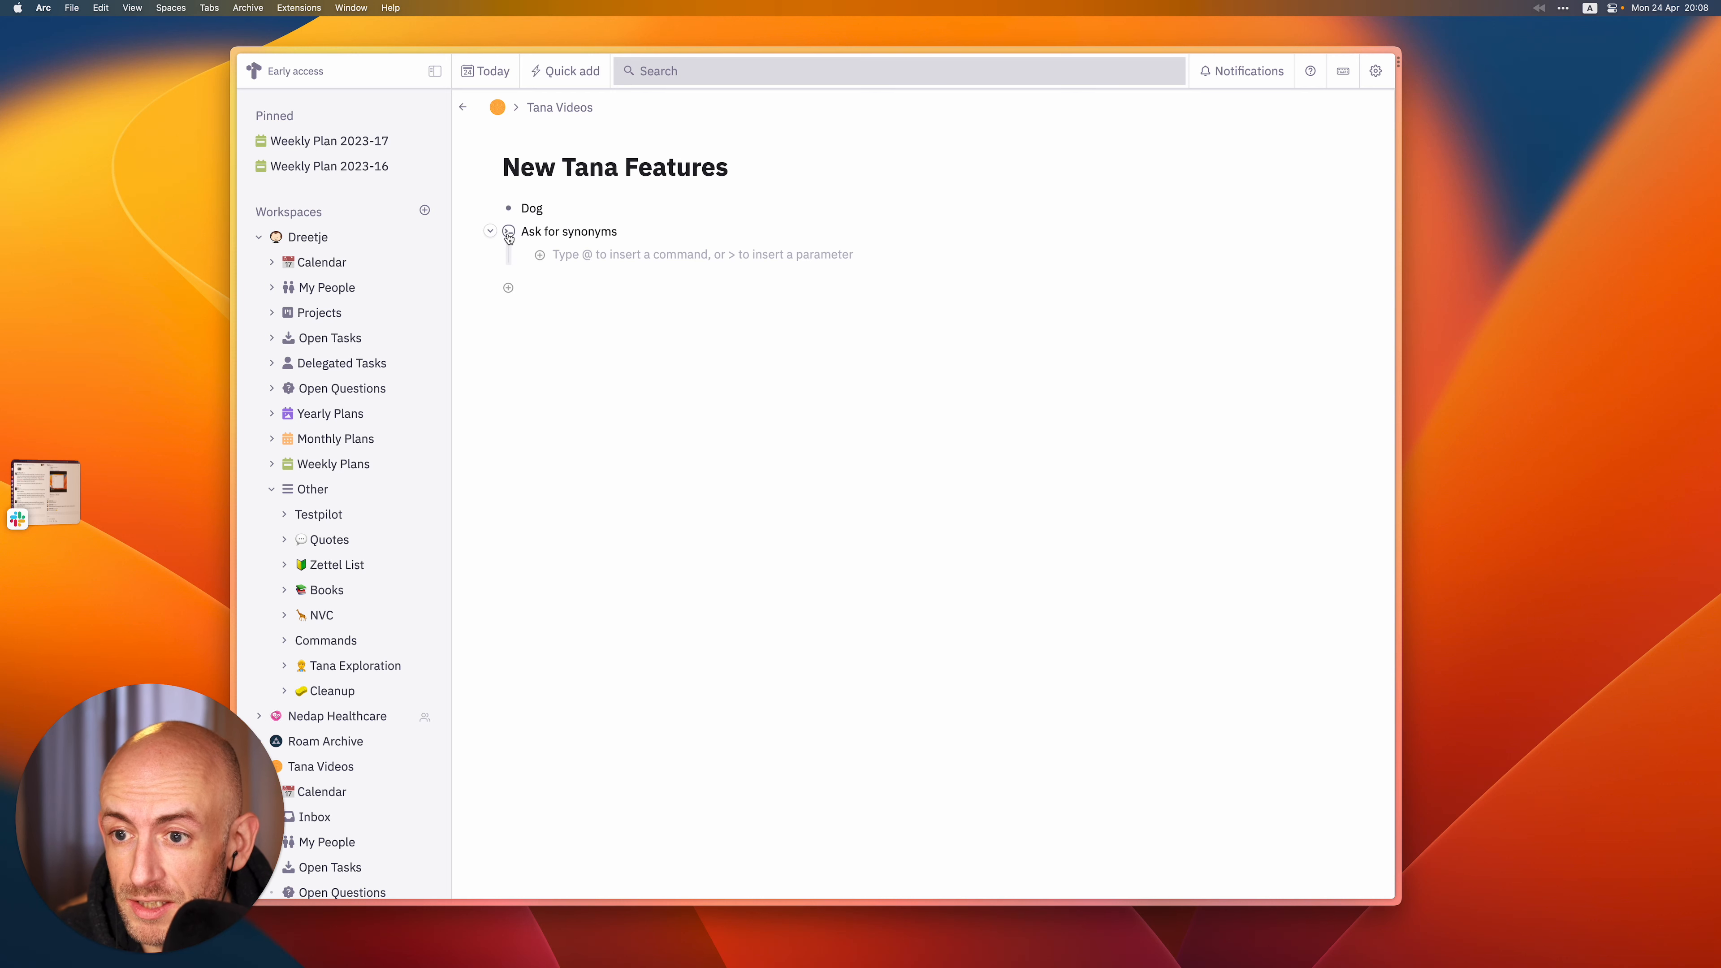
Insert the Ask GPT system command inside the "Ask for synonyms" command node.
{"action": "left_click", "coordinate": [573, 257]}
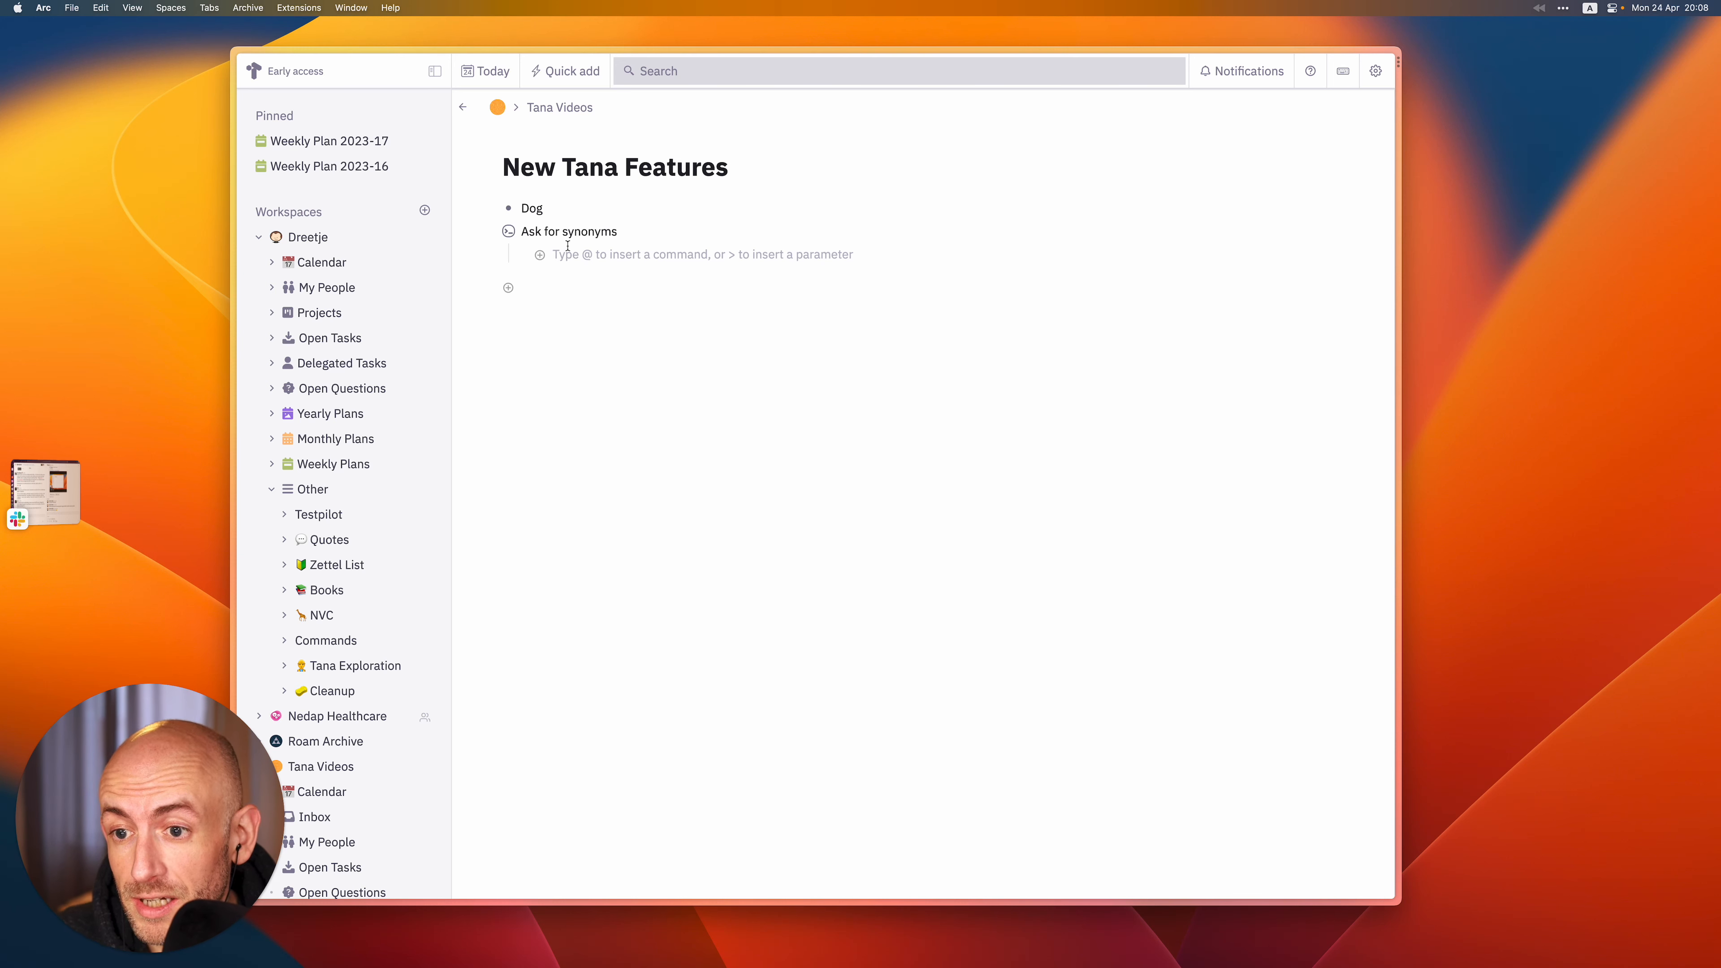
{"action": "type", "text": "@"}
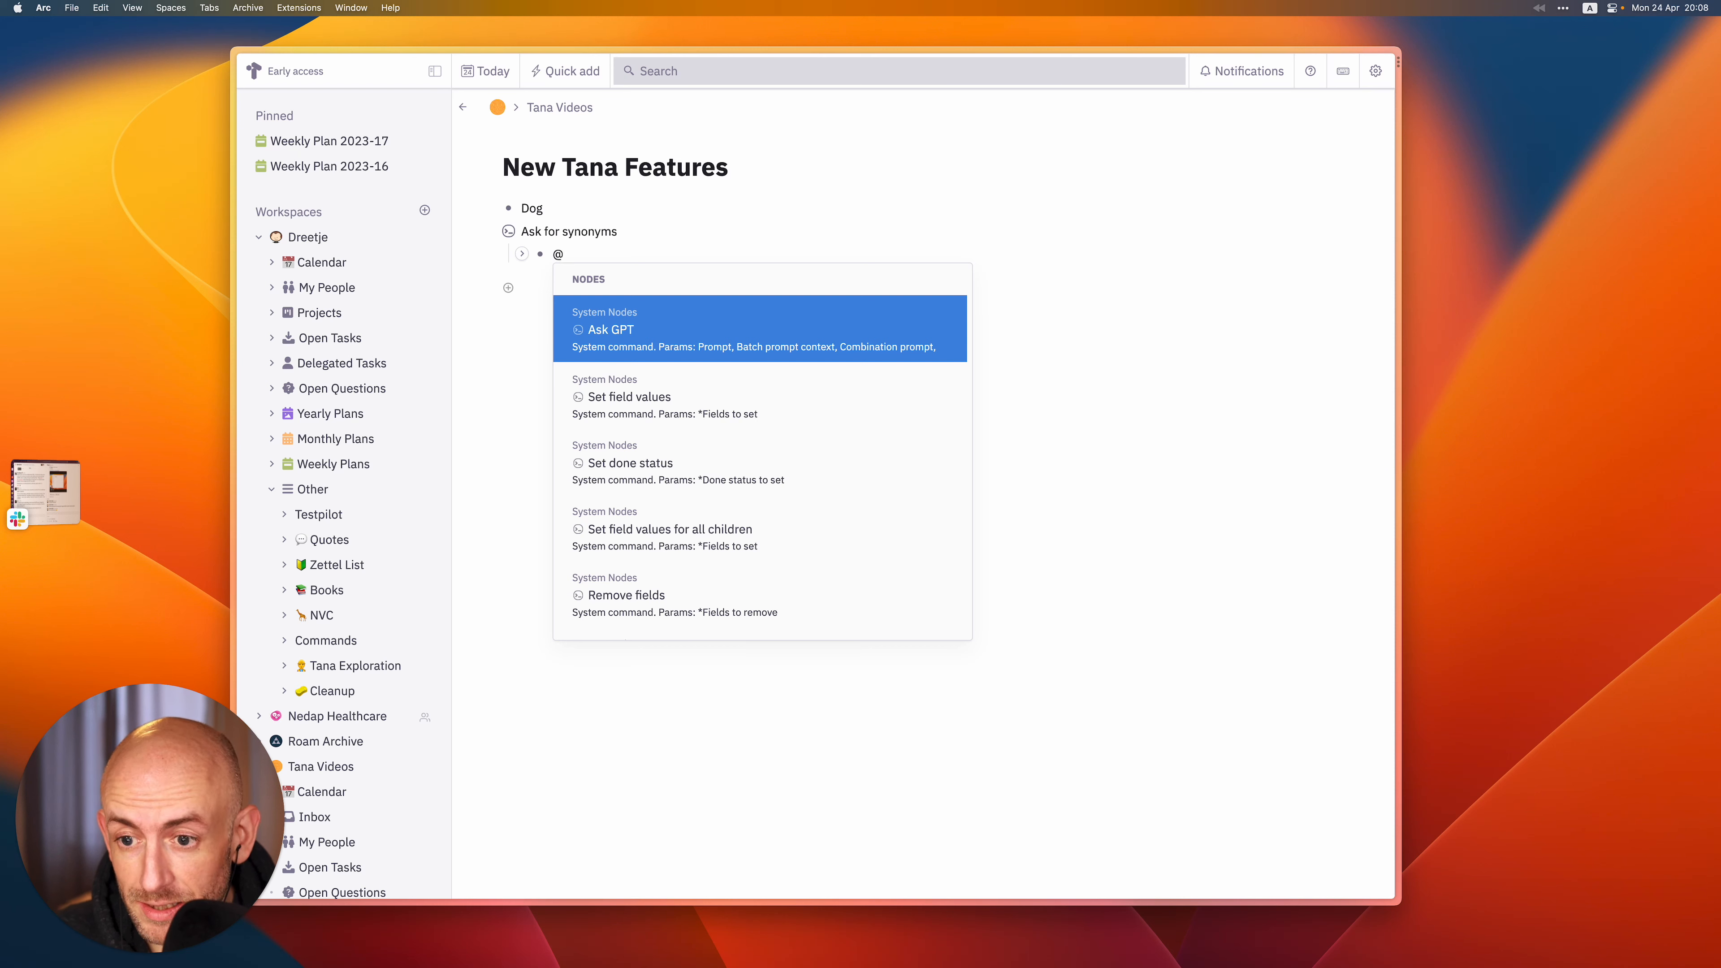
{"action": "key", "text": "Return"}
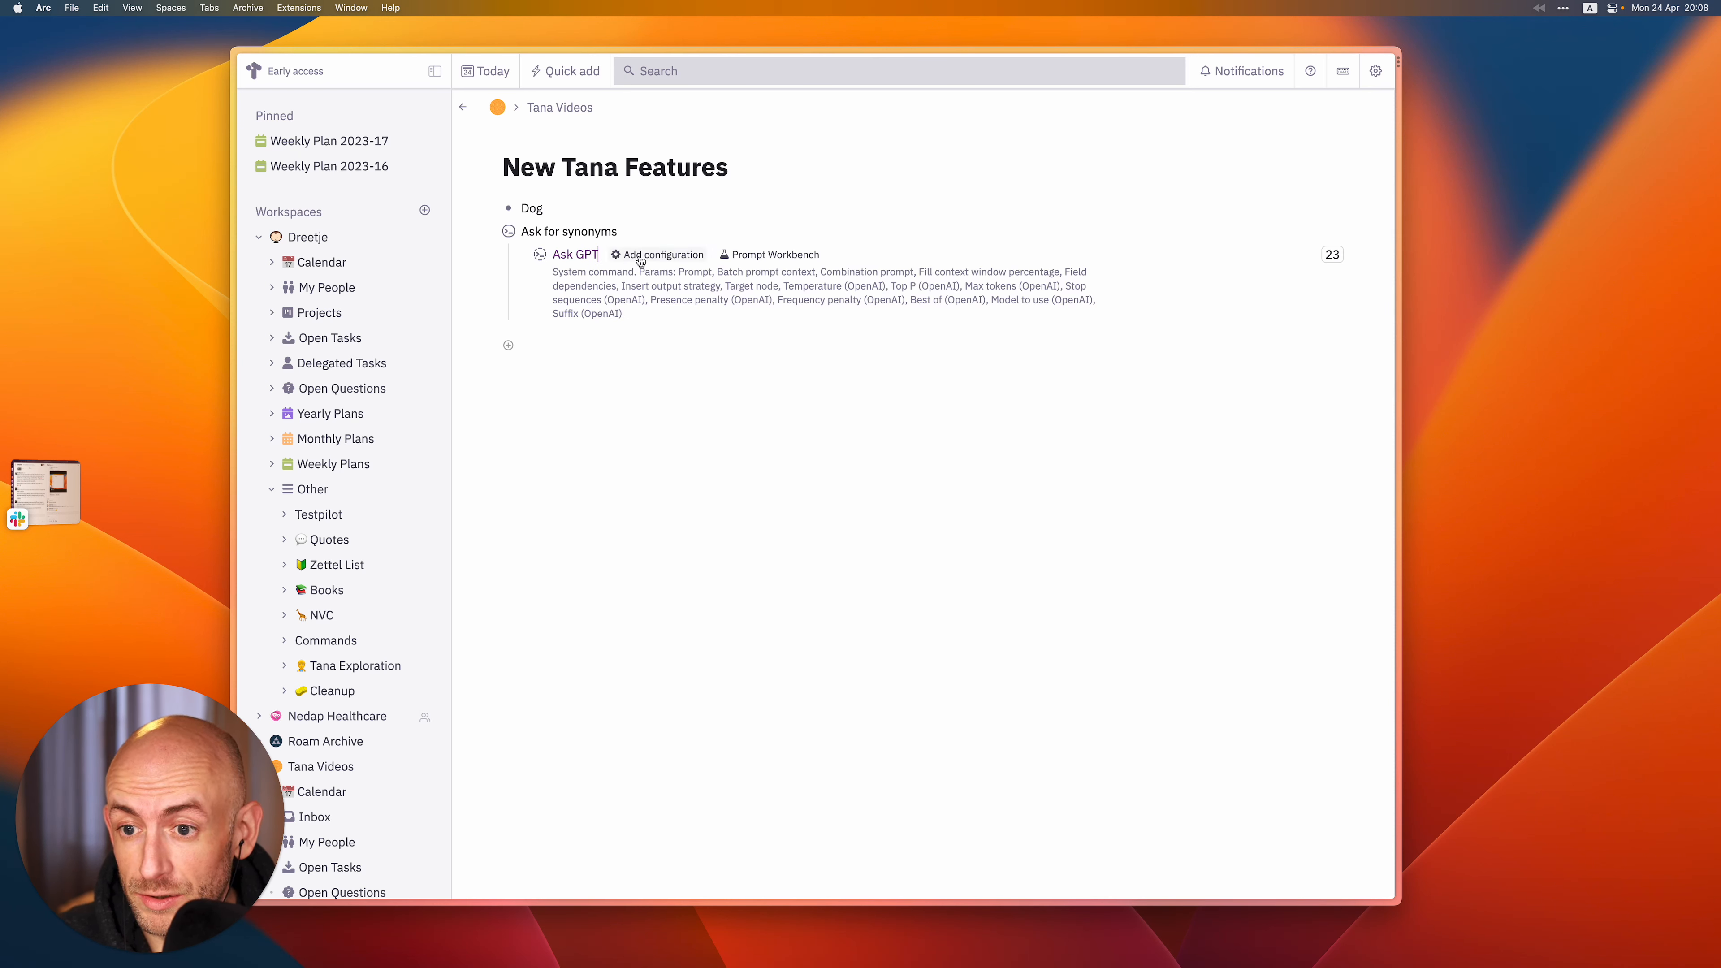
Open the Prompt Workbench for the Ask GPT command and set its test context to "Dog".
{"action": "left_click", "coordinate": [796, 256]}
{"action": "left_click", "coordinate": [1143, 236]}
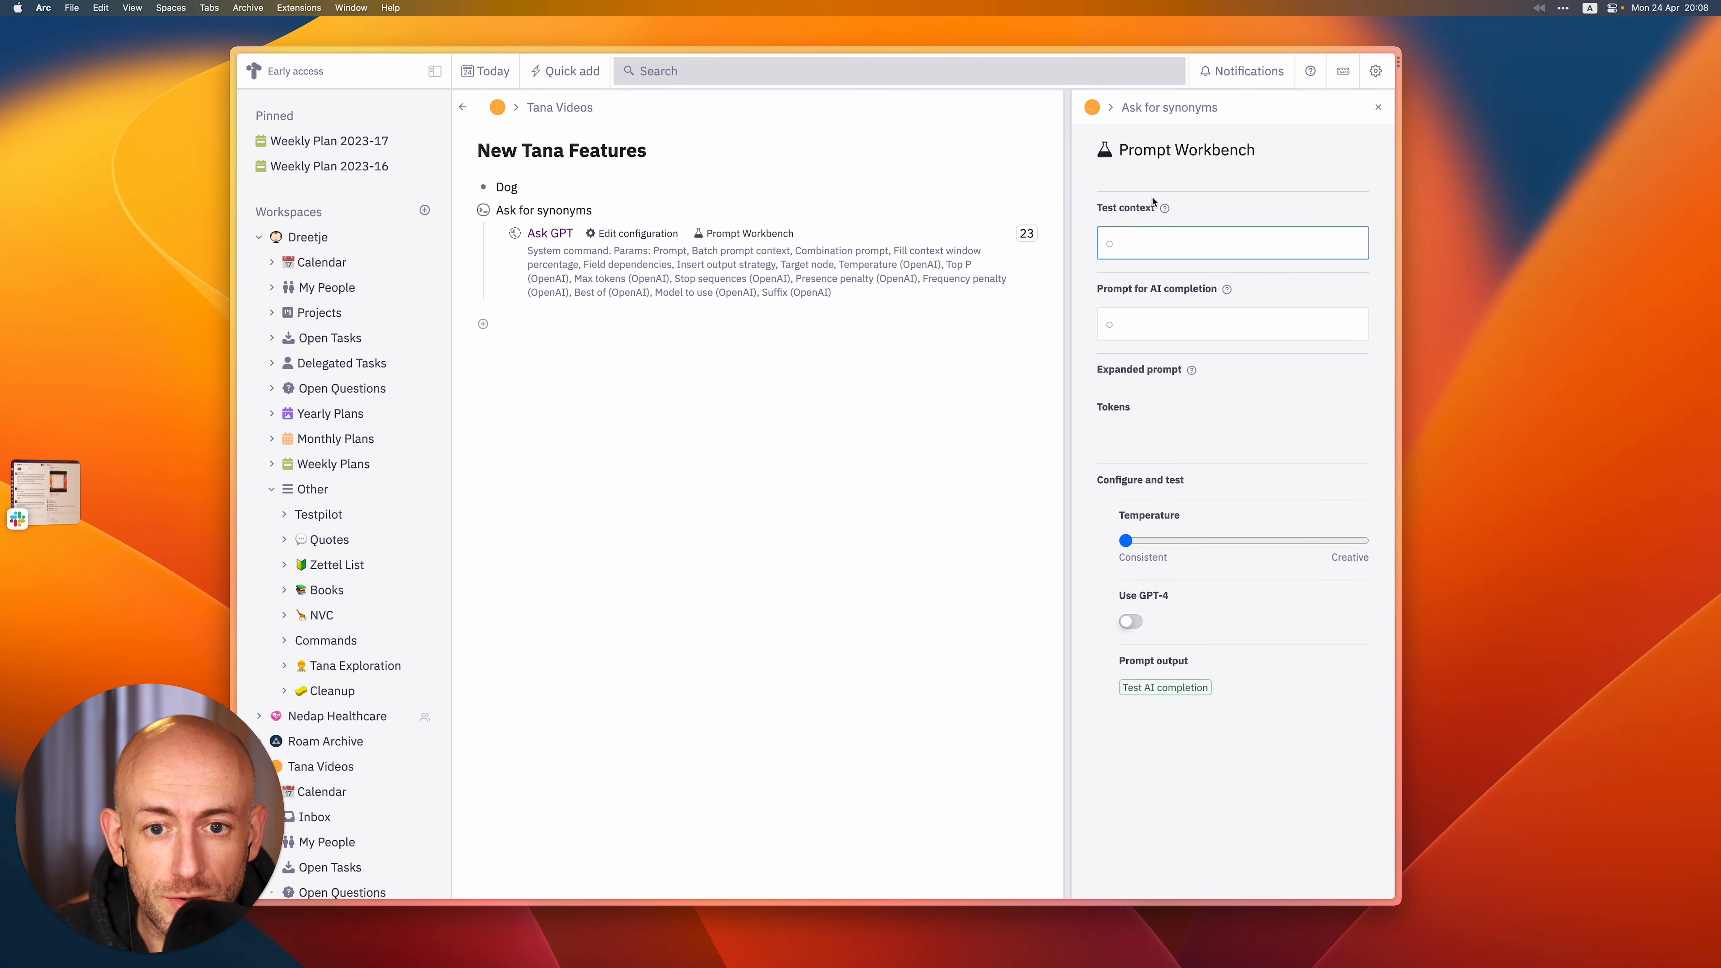
{"action": "type", "text": "Dog"}
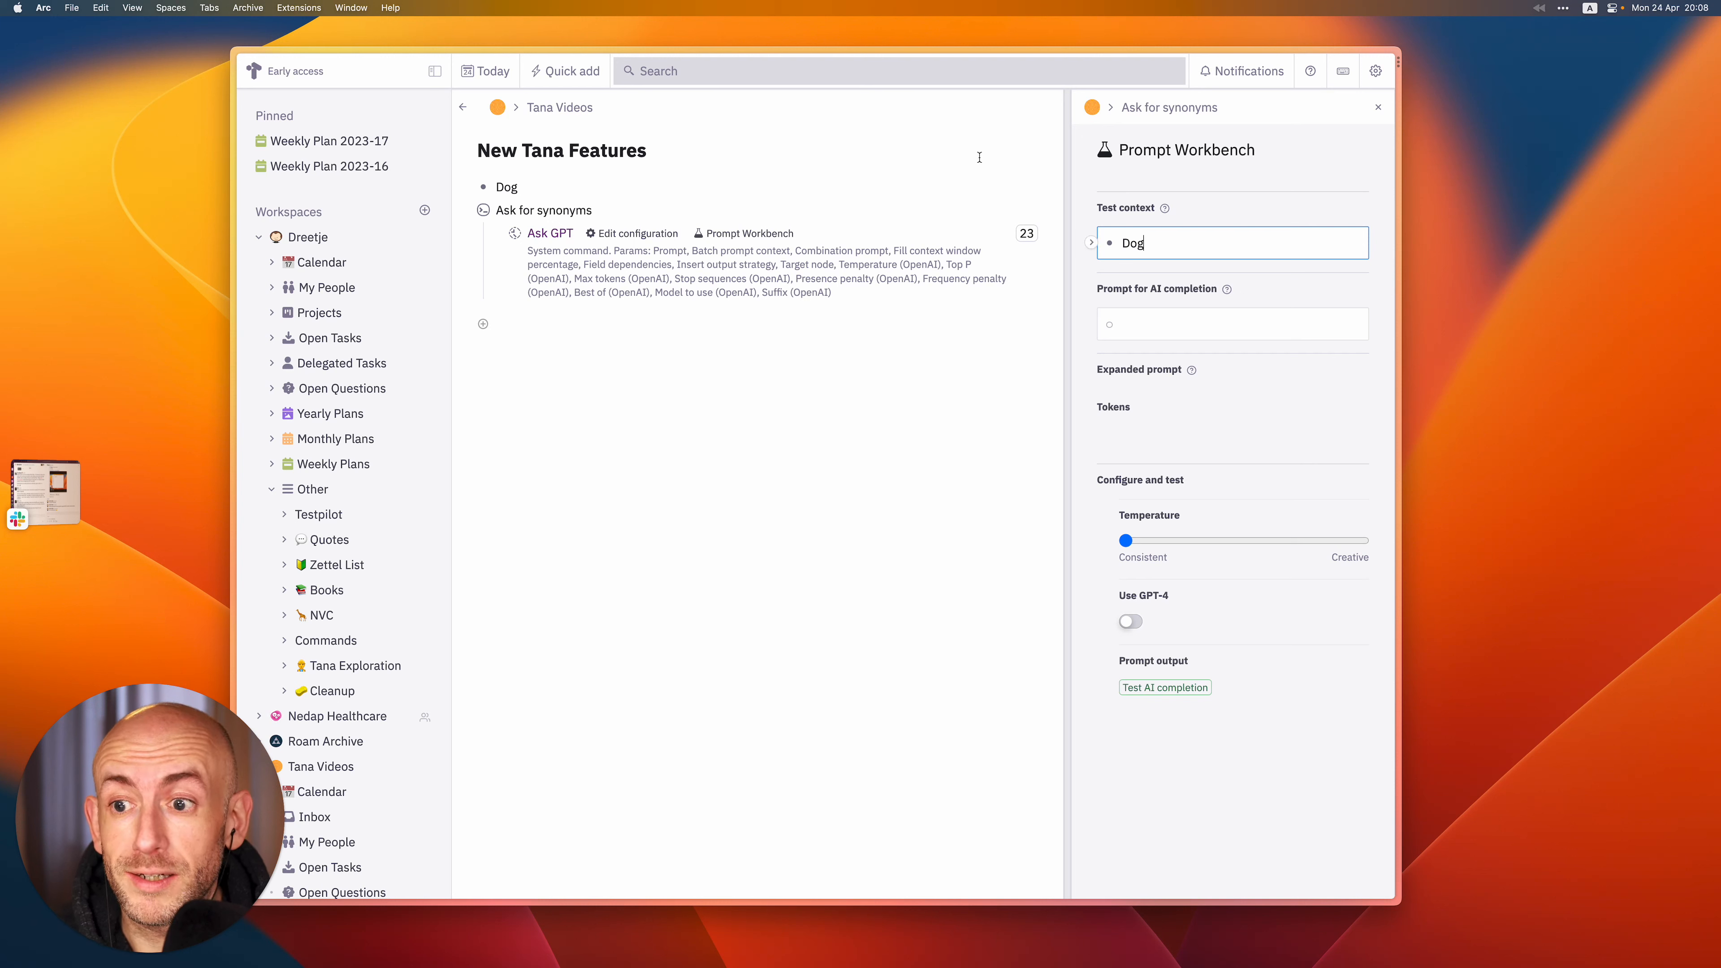
Enter the AI completion prompt "Give me synonyms for the word: ${name}" and test the completion.
{"action": "left_click", "coordinate": [1142, 323]}
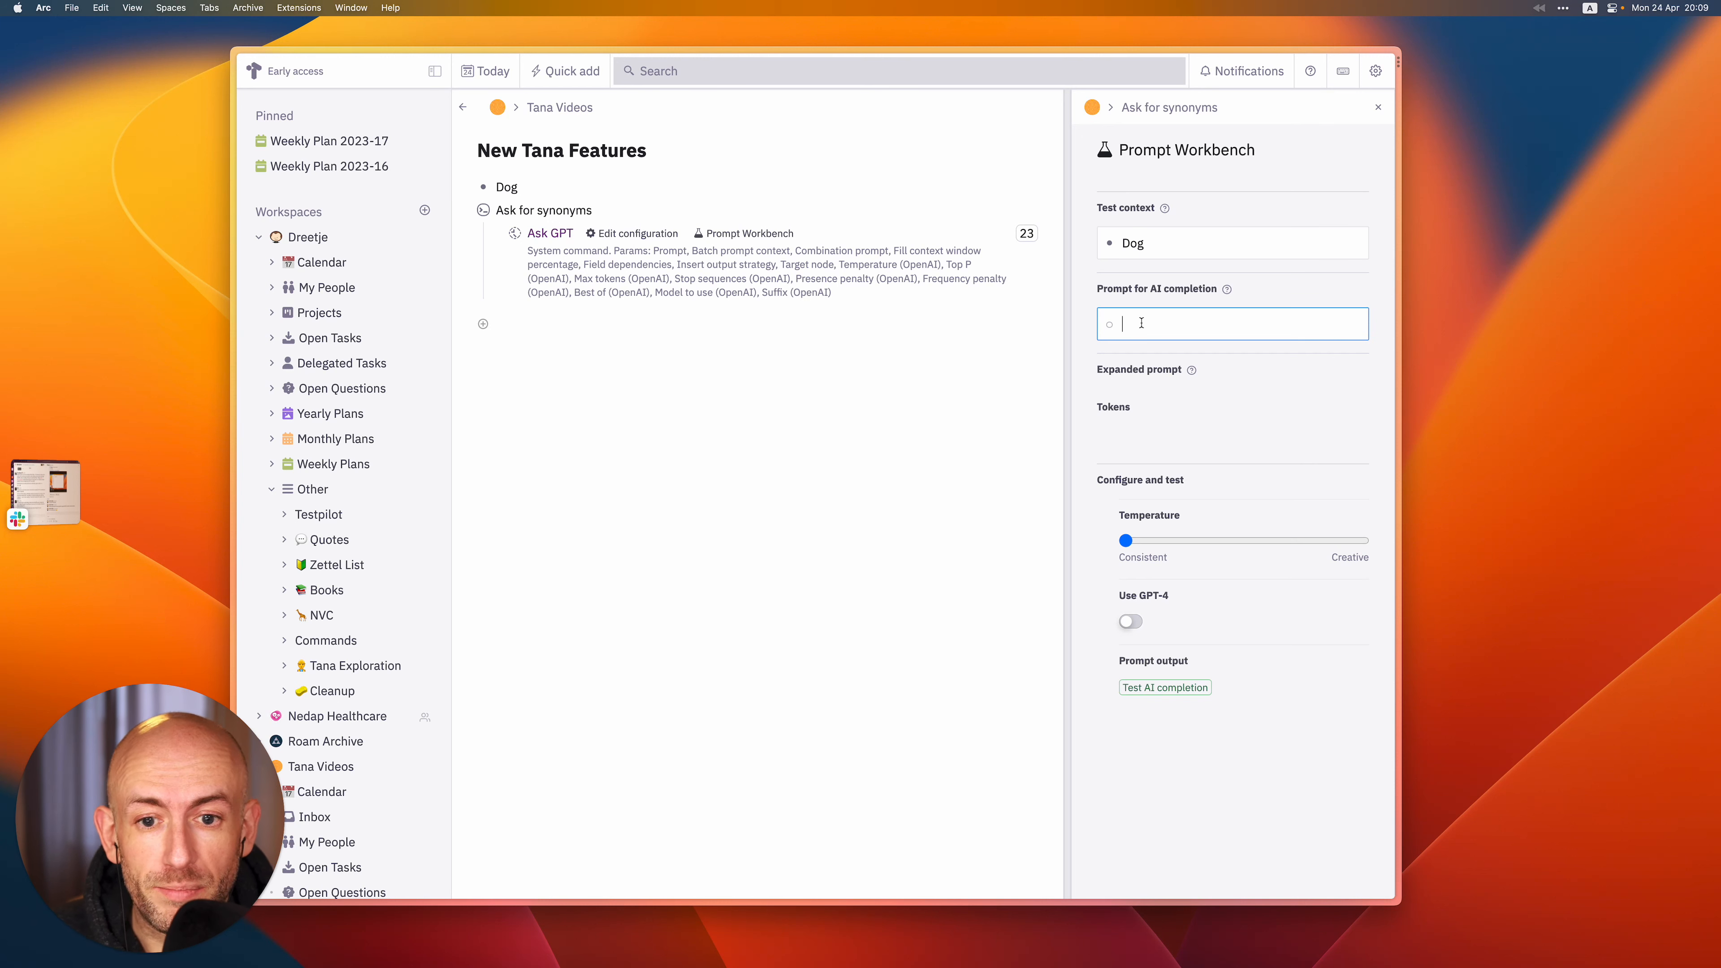
{"action": "type", "text": "Give me"}
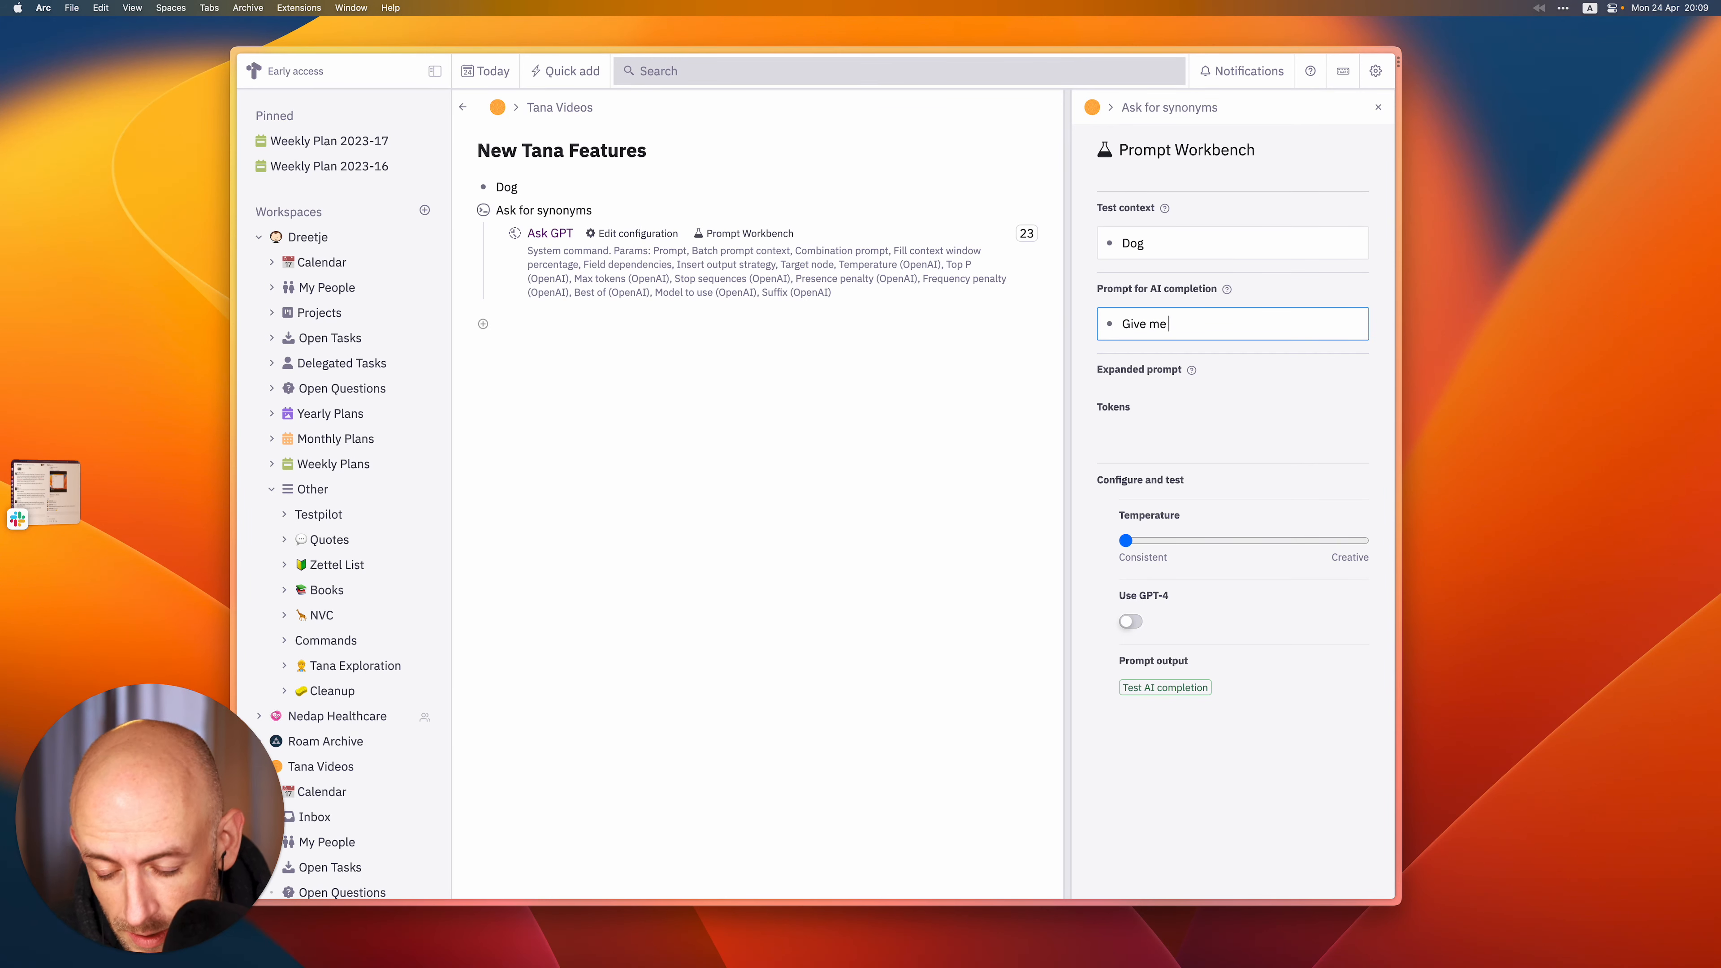
{"action": "type", "text": " synonymns"}
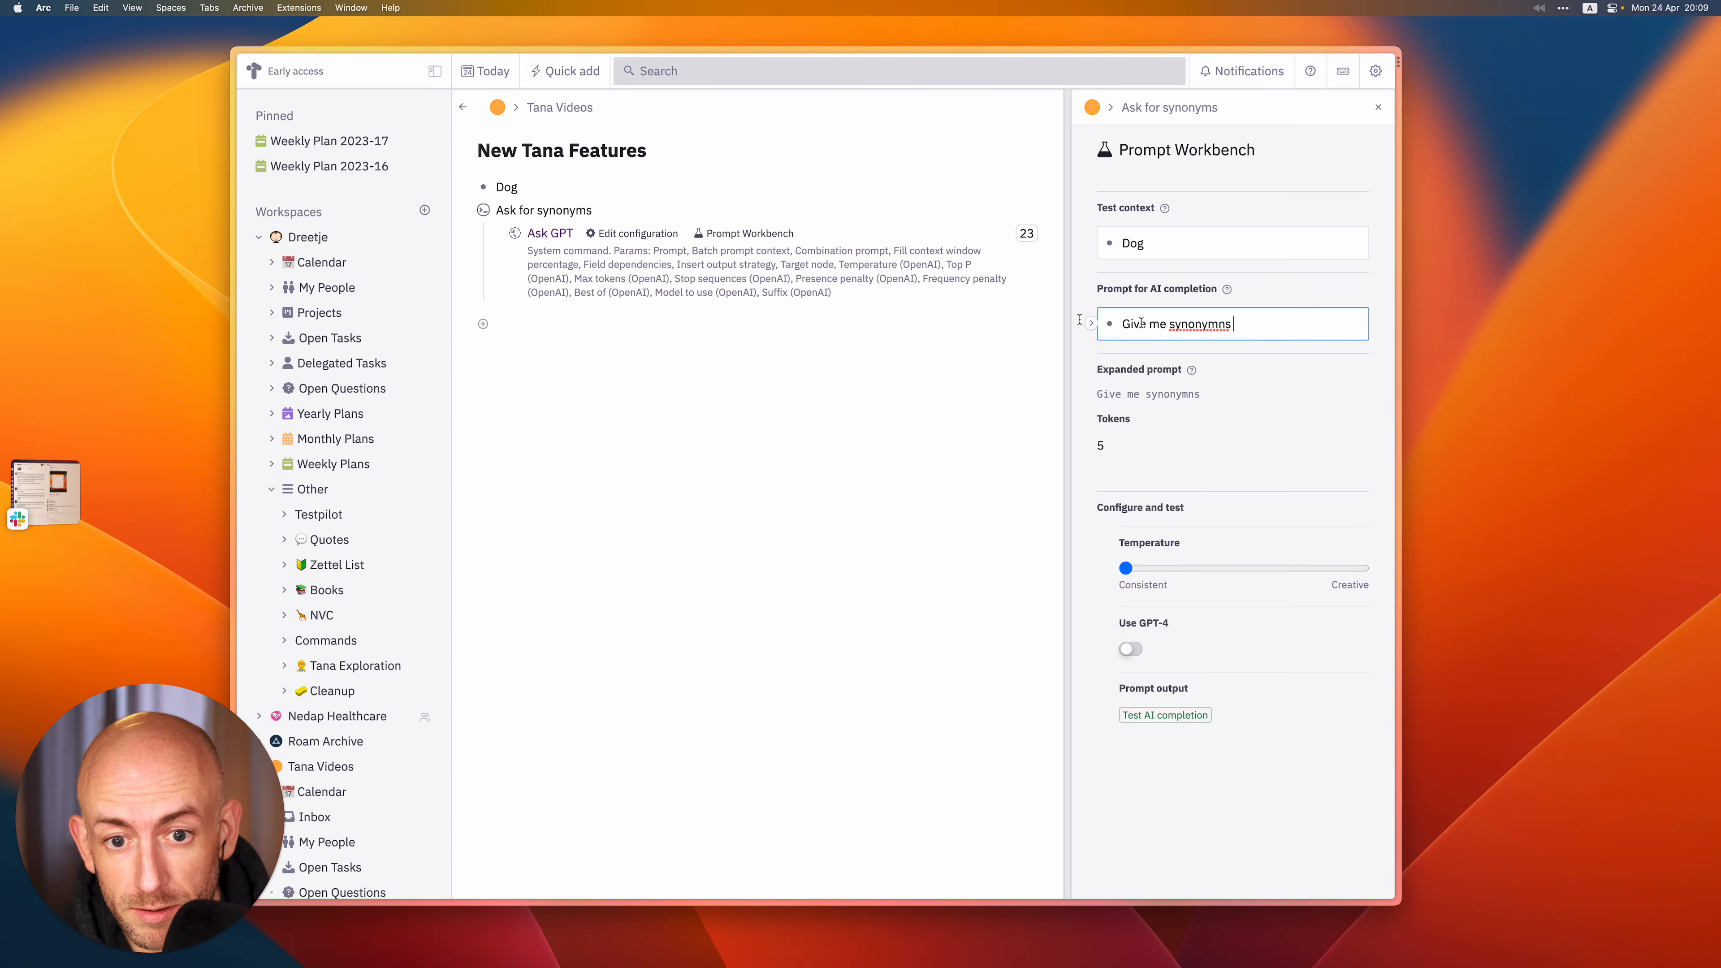
{"action": "right_click", "coordinate": [1190, 324]}
{"action": "left_click", "coordinate": [1253, 326]}
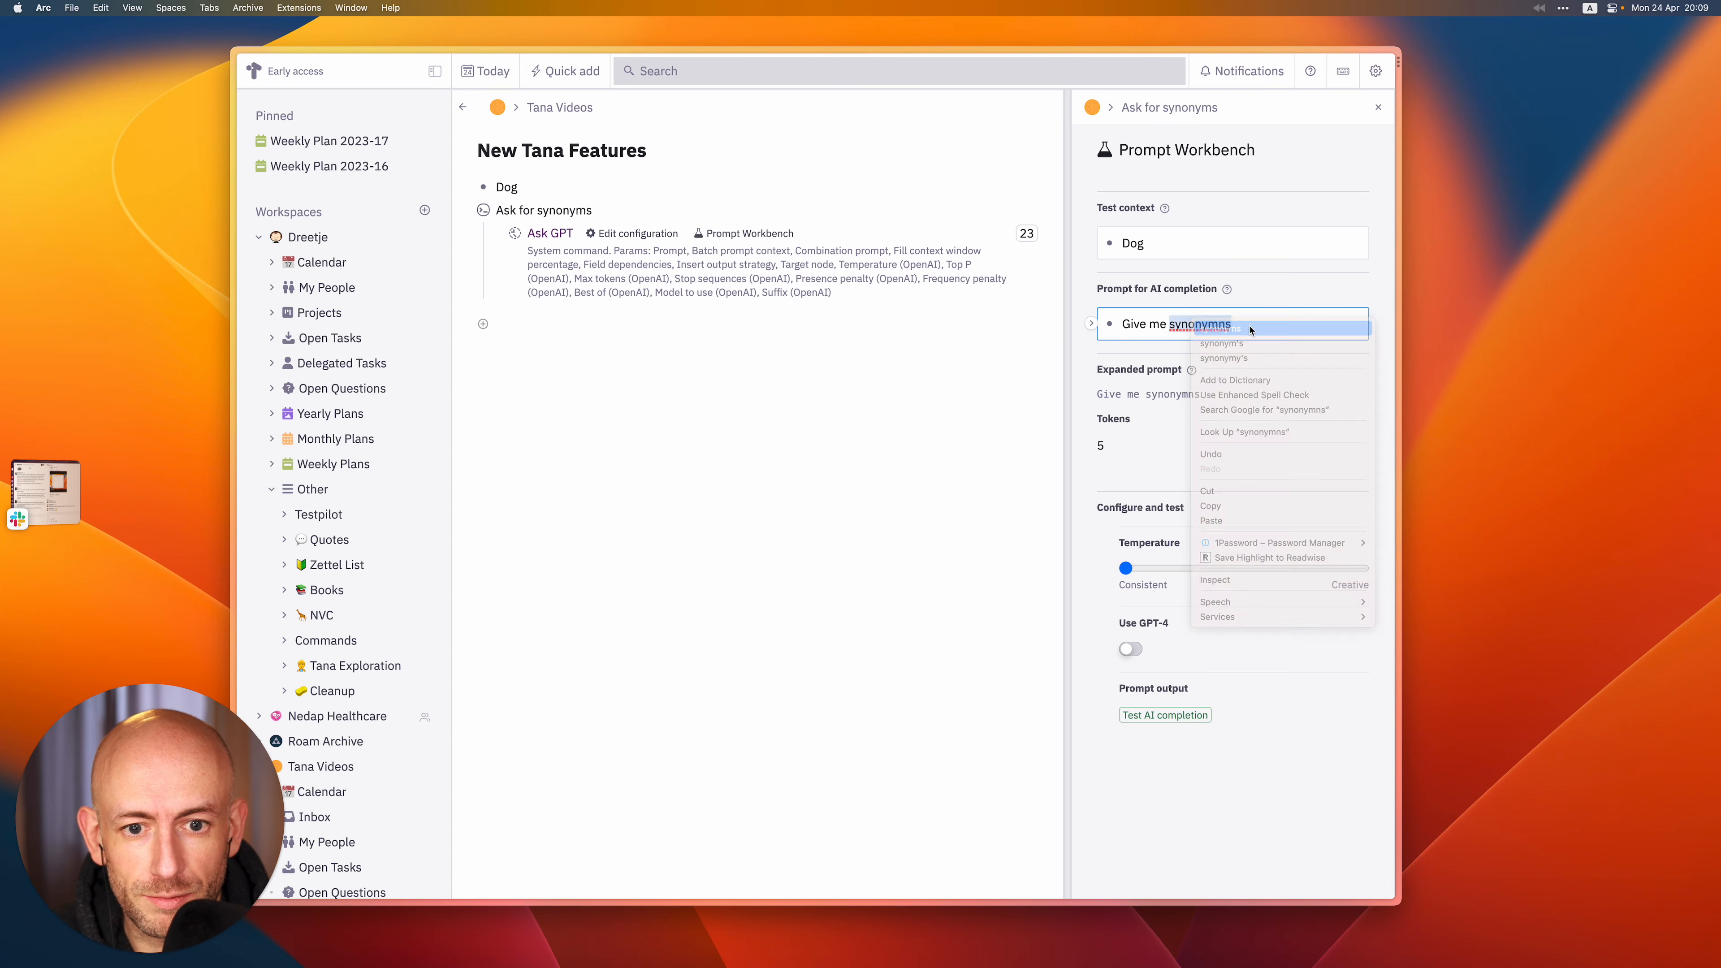
{"action": "type", "text": "f"}
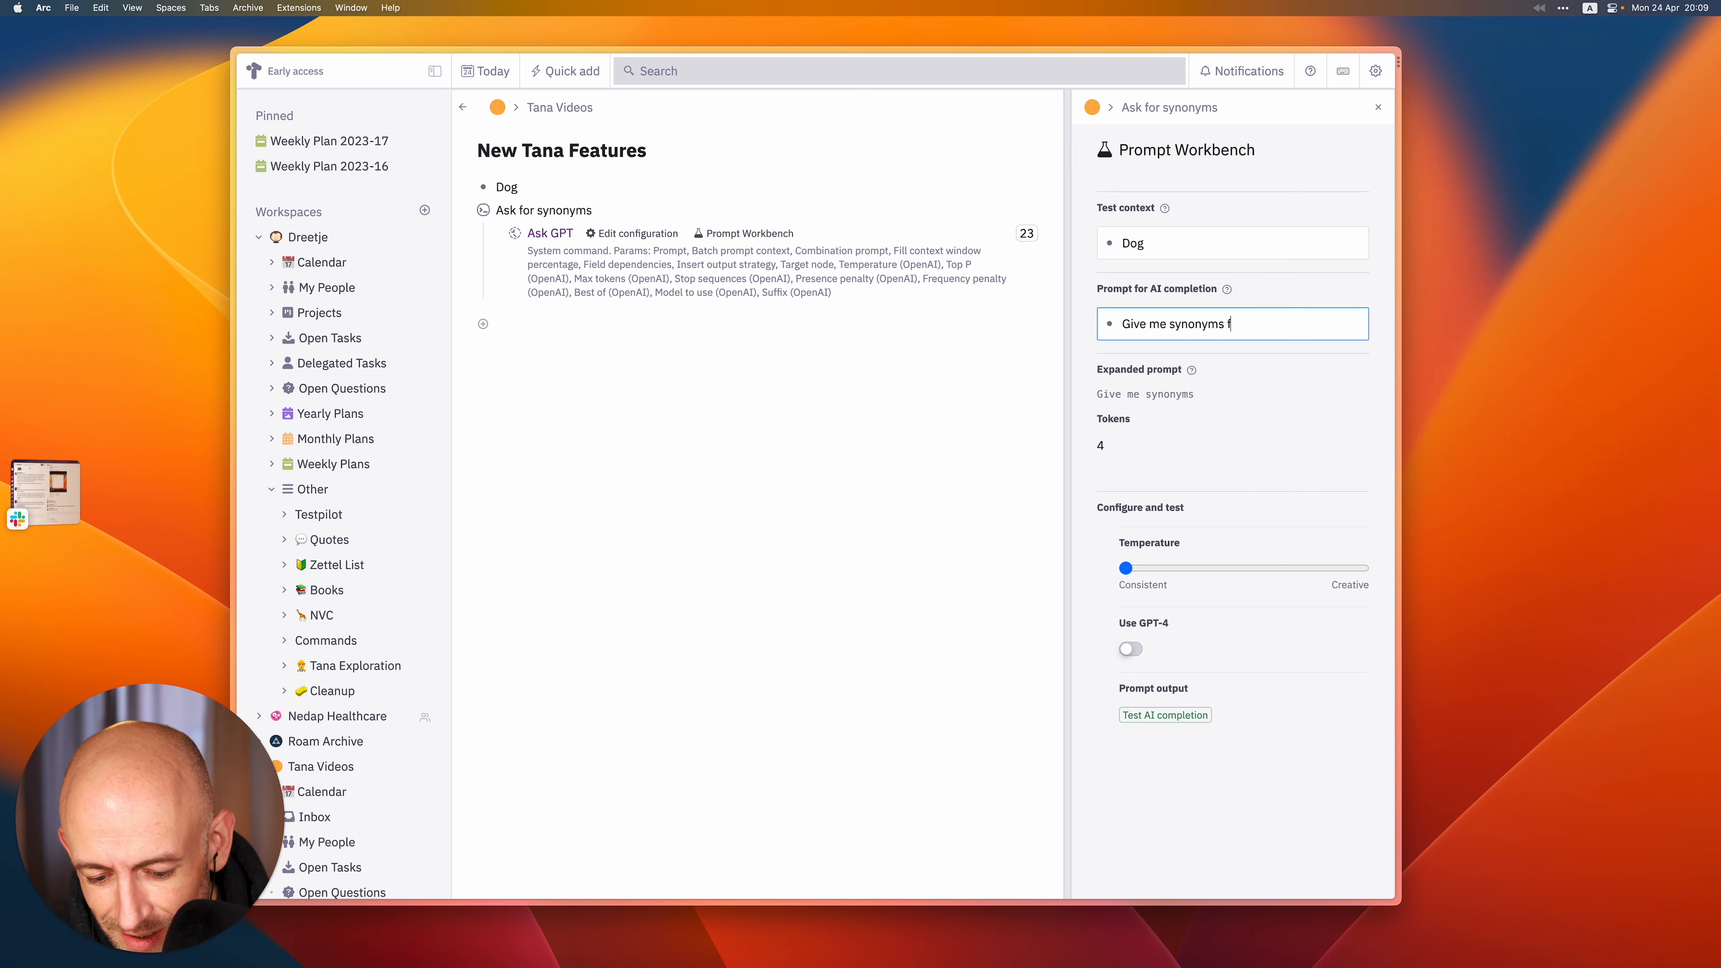
{"action": "type", "text": "or the word"}
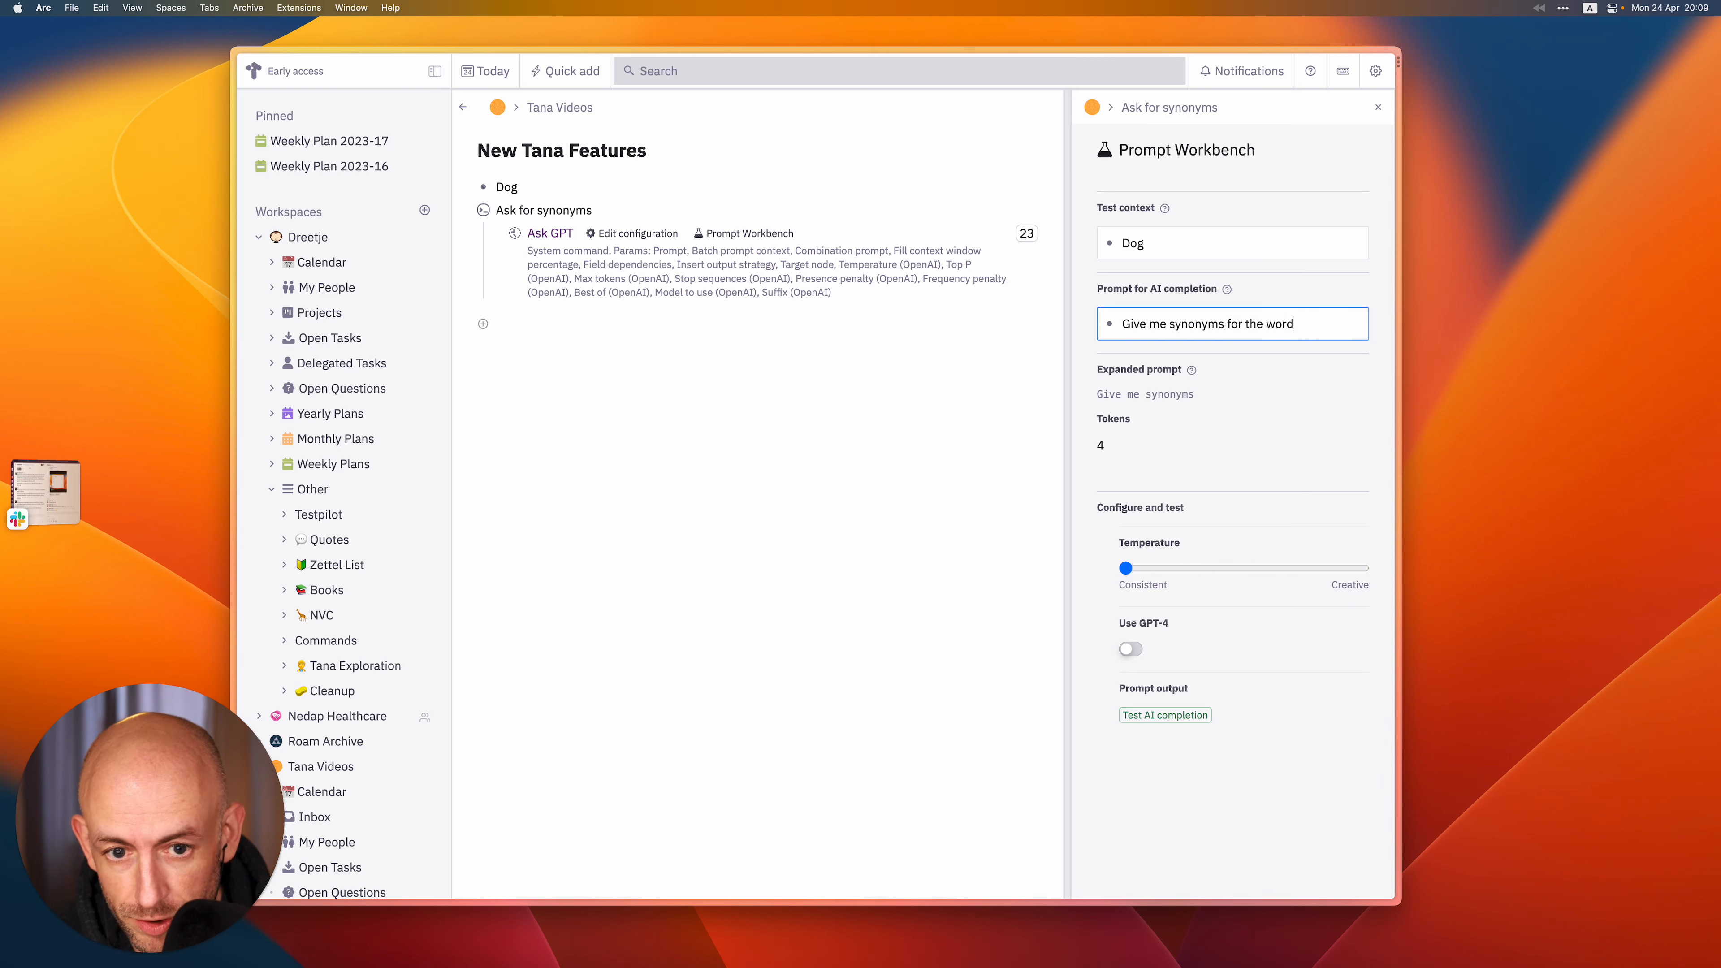
{"action": "type", "text": ": $"}
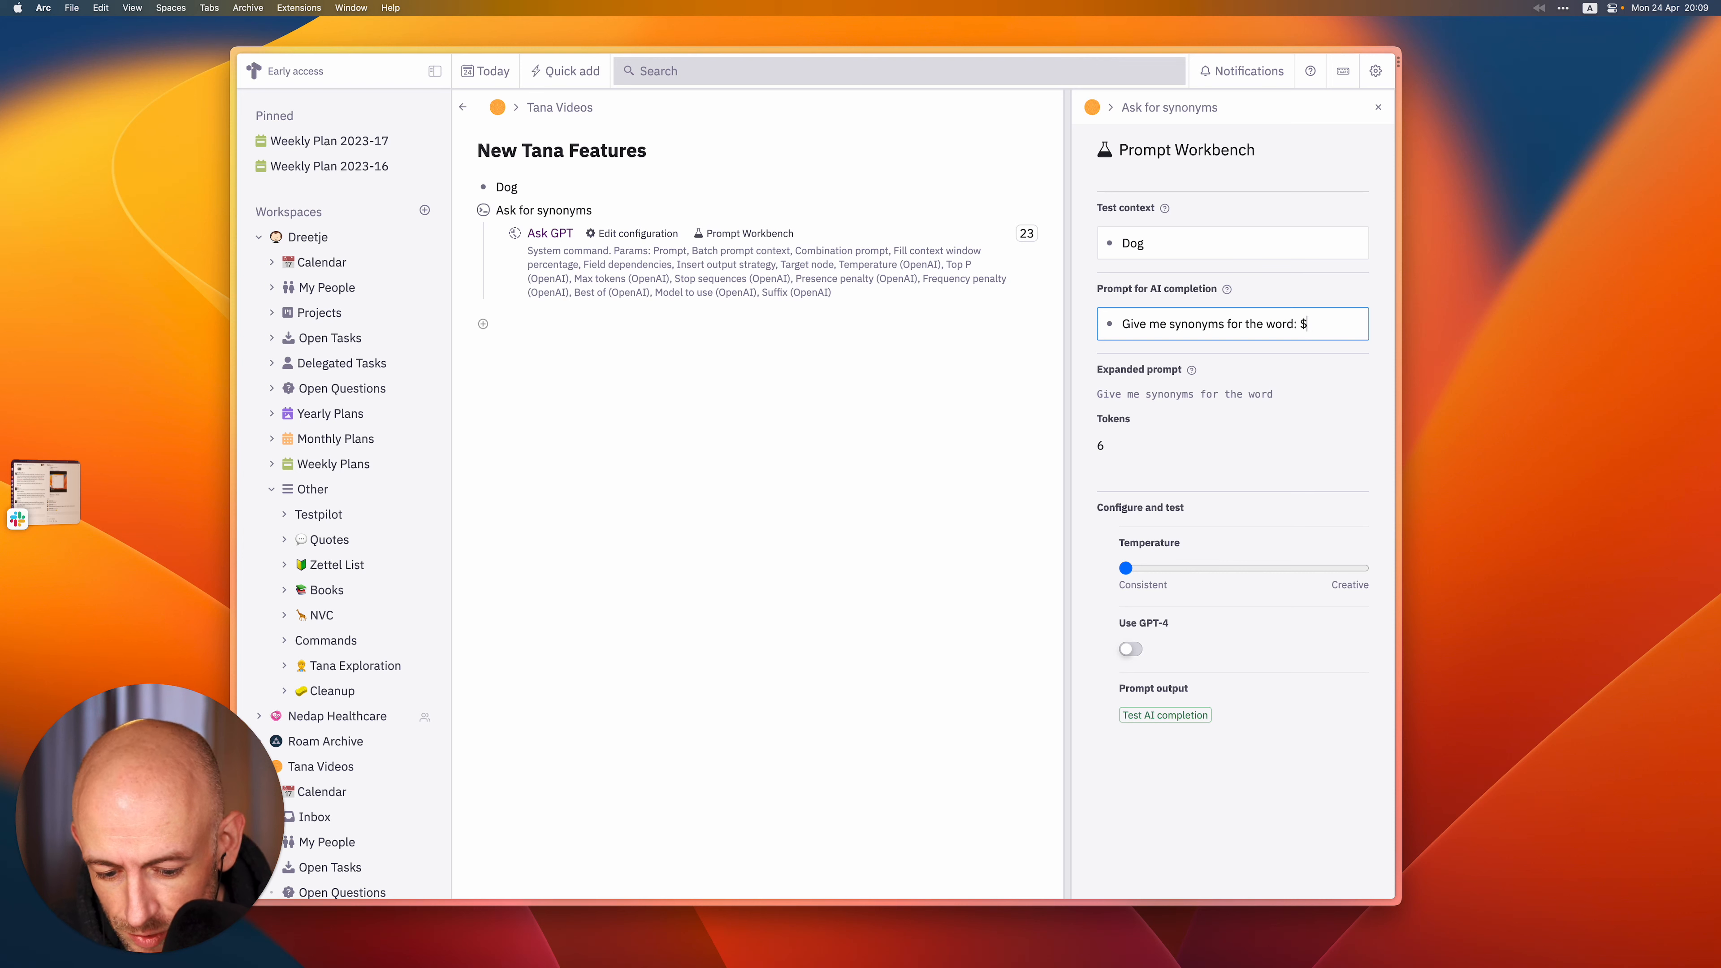
{"action": "type", "text": "[name"}
{"action": "key", "text": "BackSpace"}
{"action": "key", "text": "BackSpace"}
{"action": "key", "text": "BackSpace"}
{"action": "key", "text": "BackSpace"}
{"action": "key", "text": "BackSpace"}
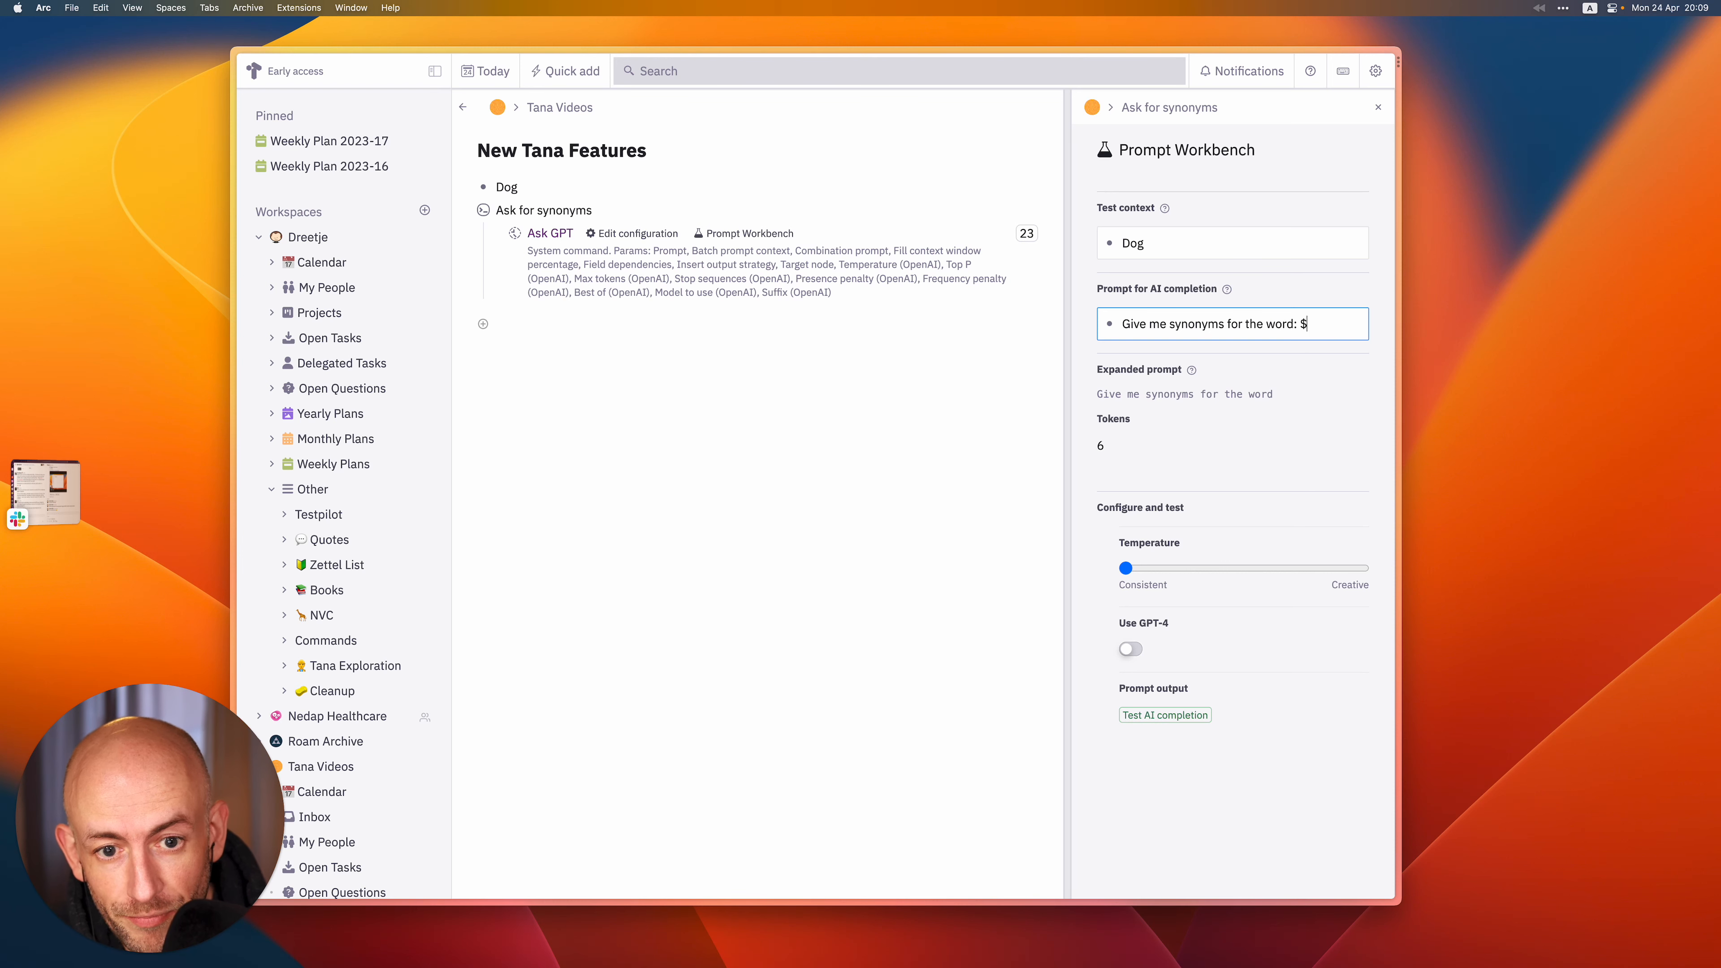
{"action": "type", "text": "{name}"}
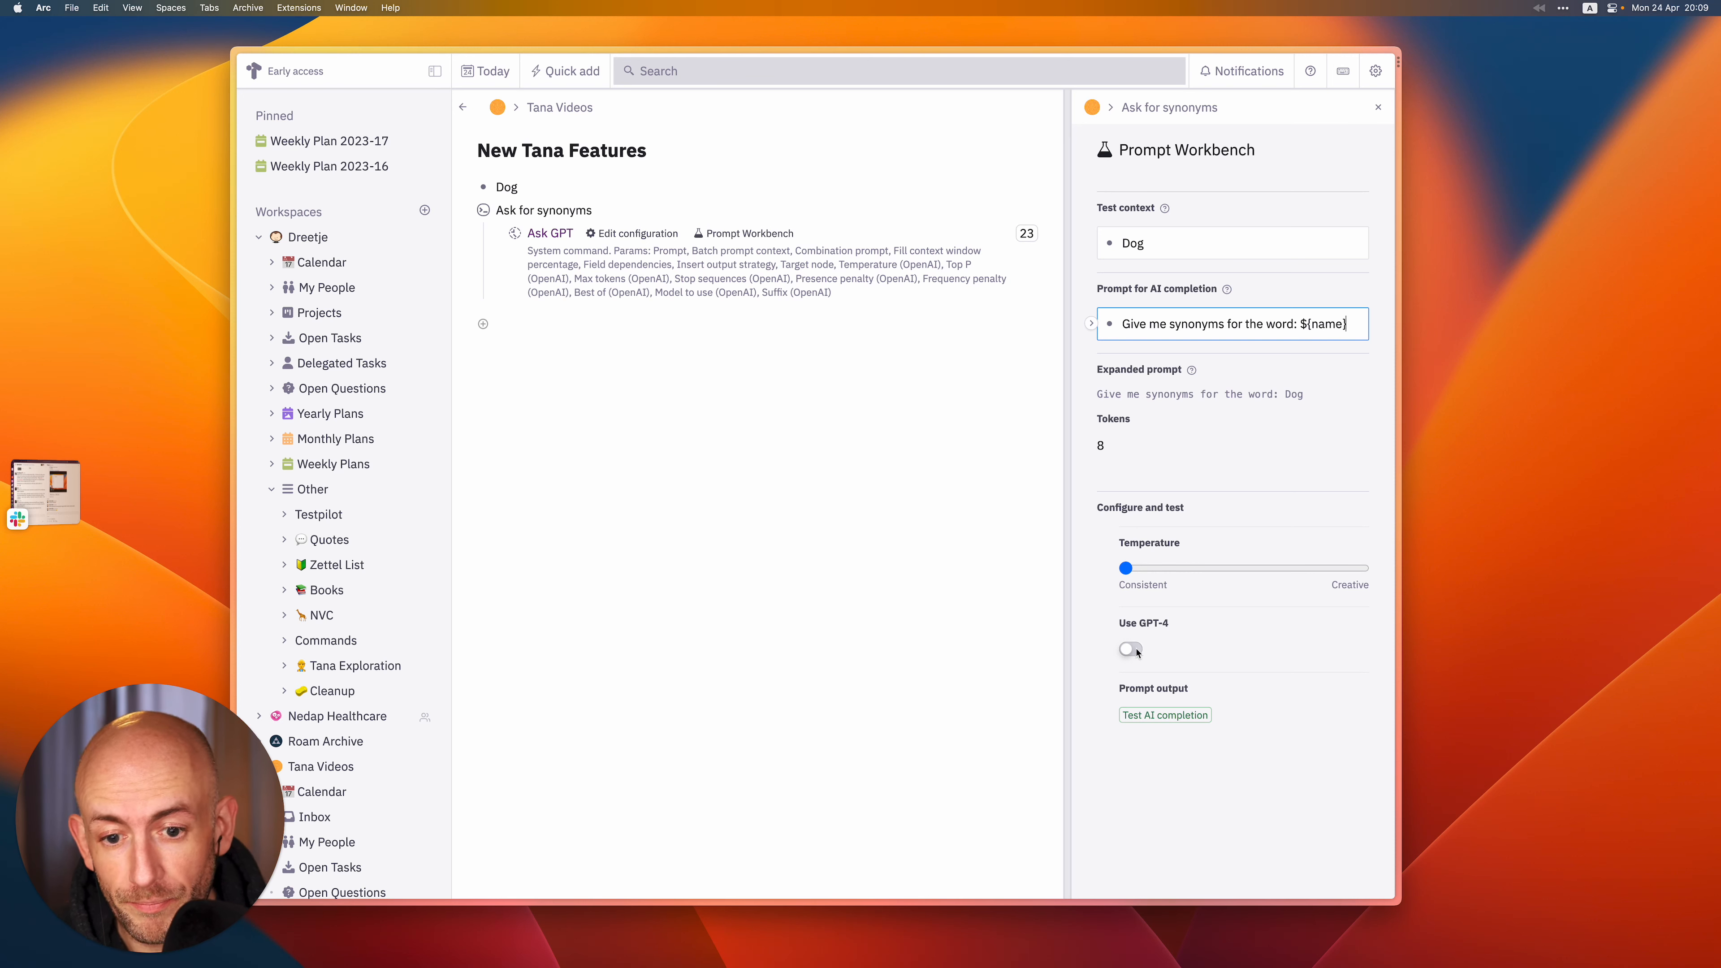
{"action": "left_click", "coordinate": [1143, 716]}
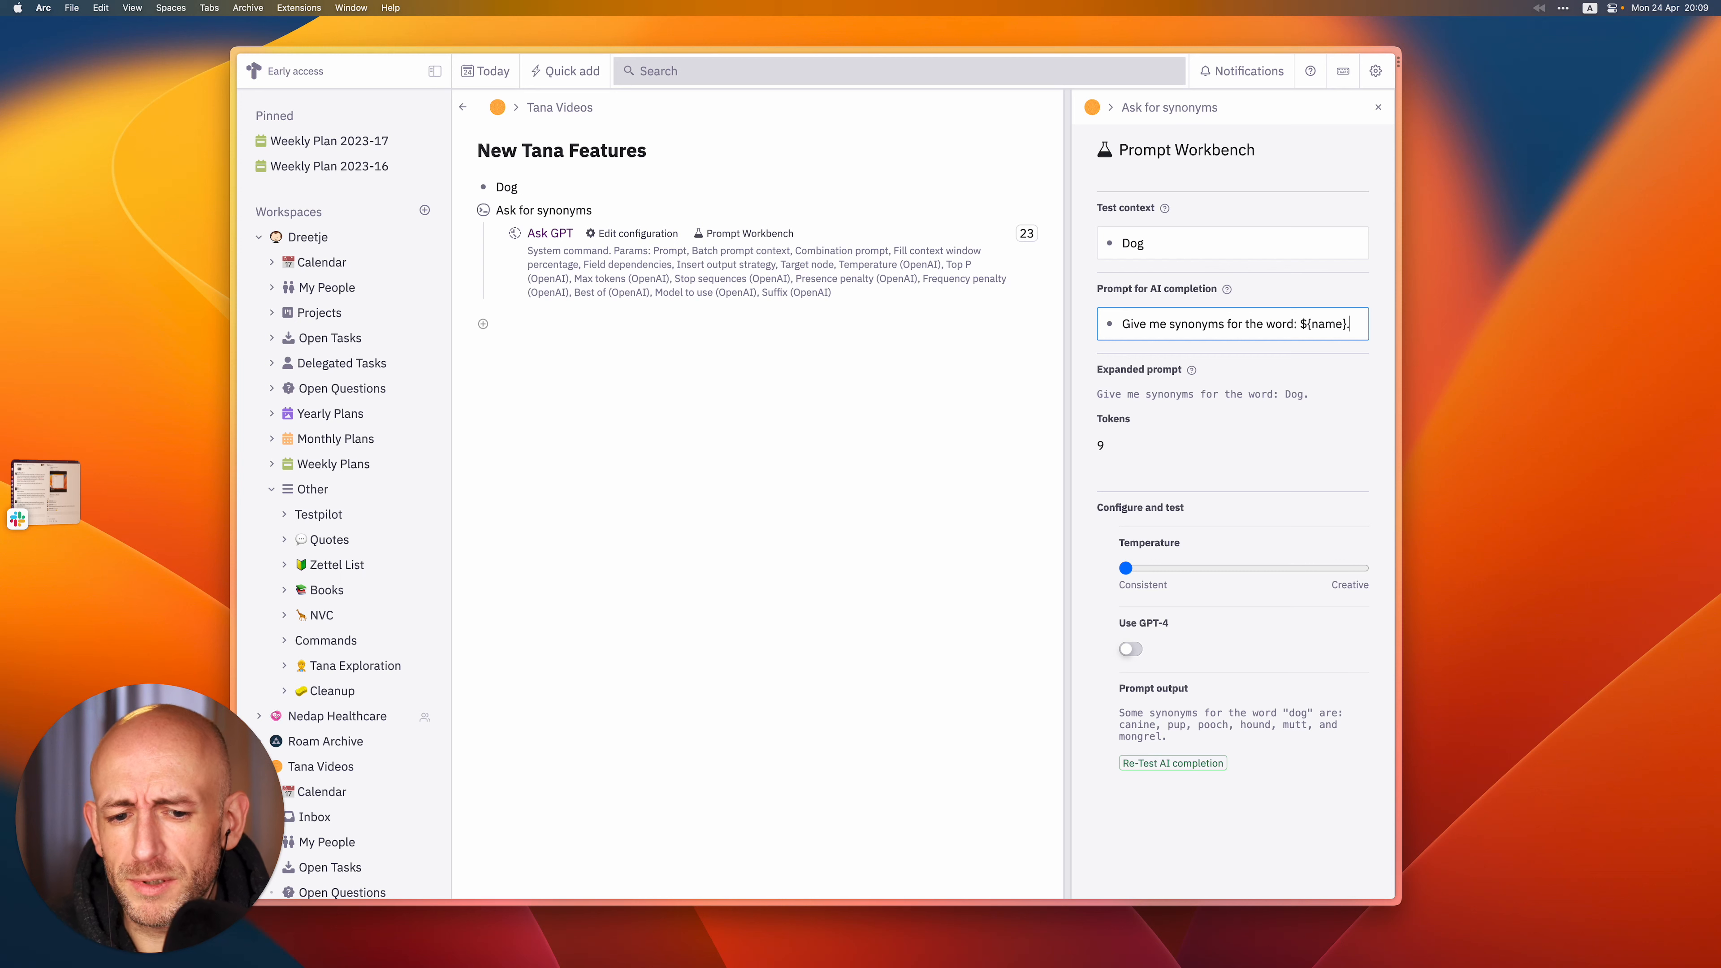
Add a second prompt line reading "Just return a list of synonyms, each on a new line." with the spelling of "synonyms" corrected.
{"action": "key", "text": "Return"}
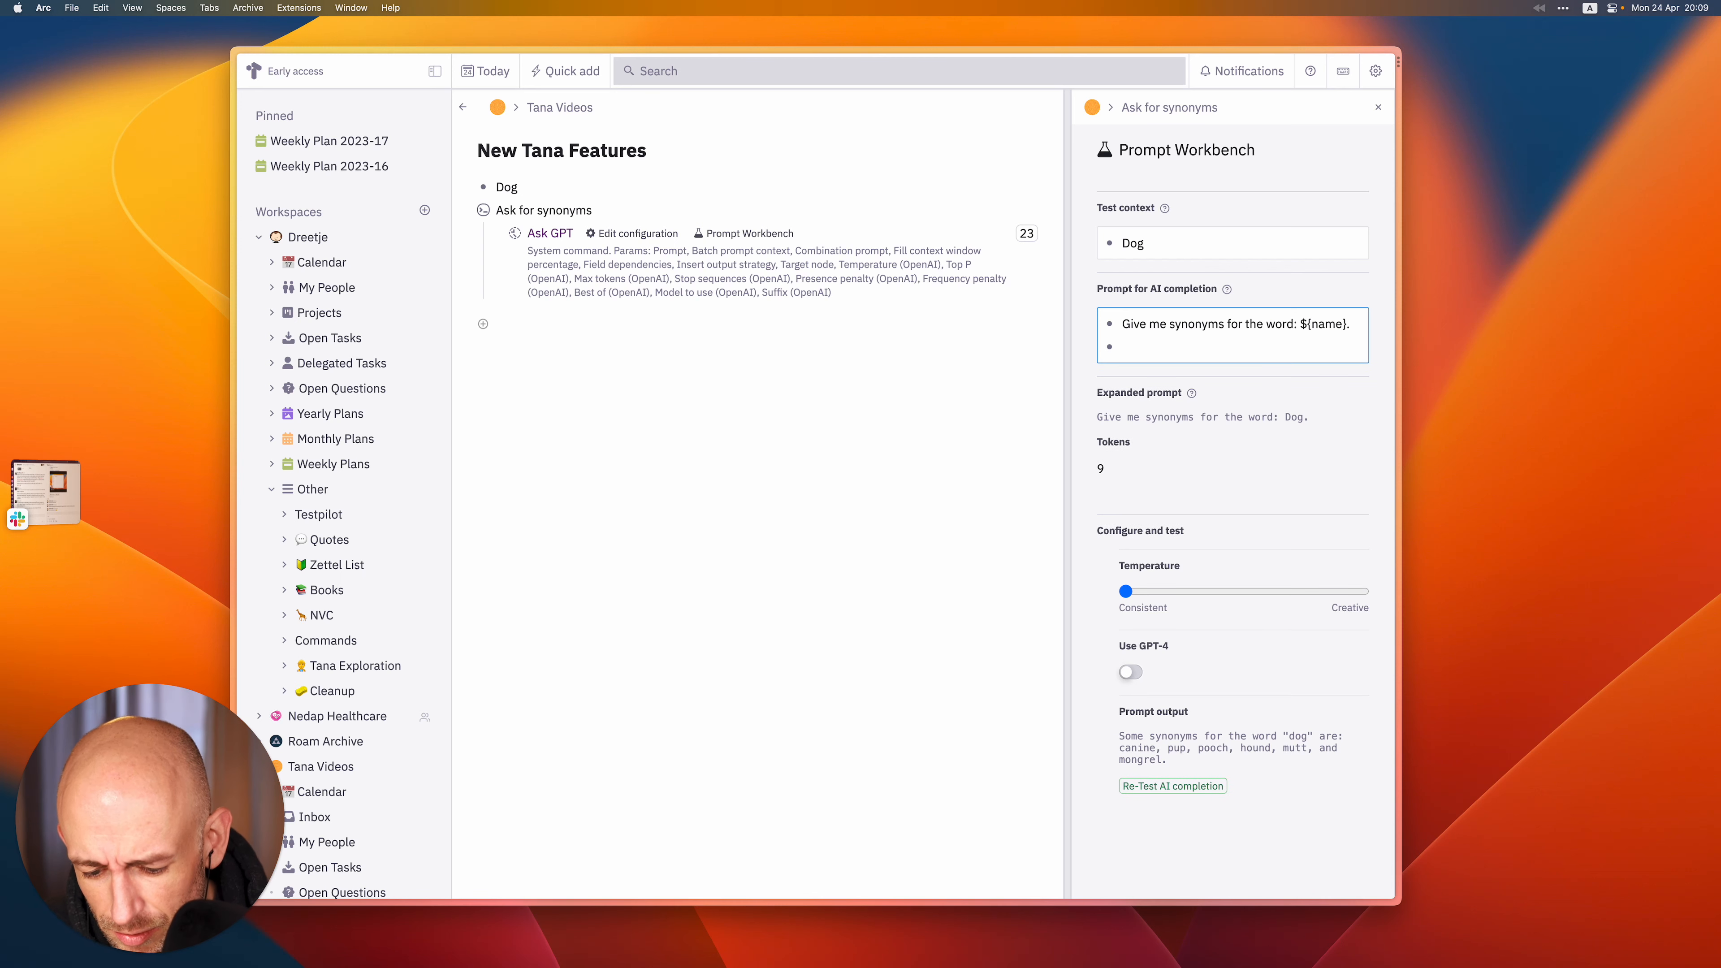
{"action": "type", "text": "Just return a li"}
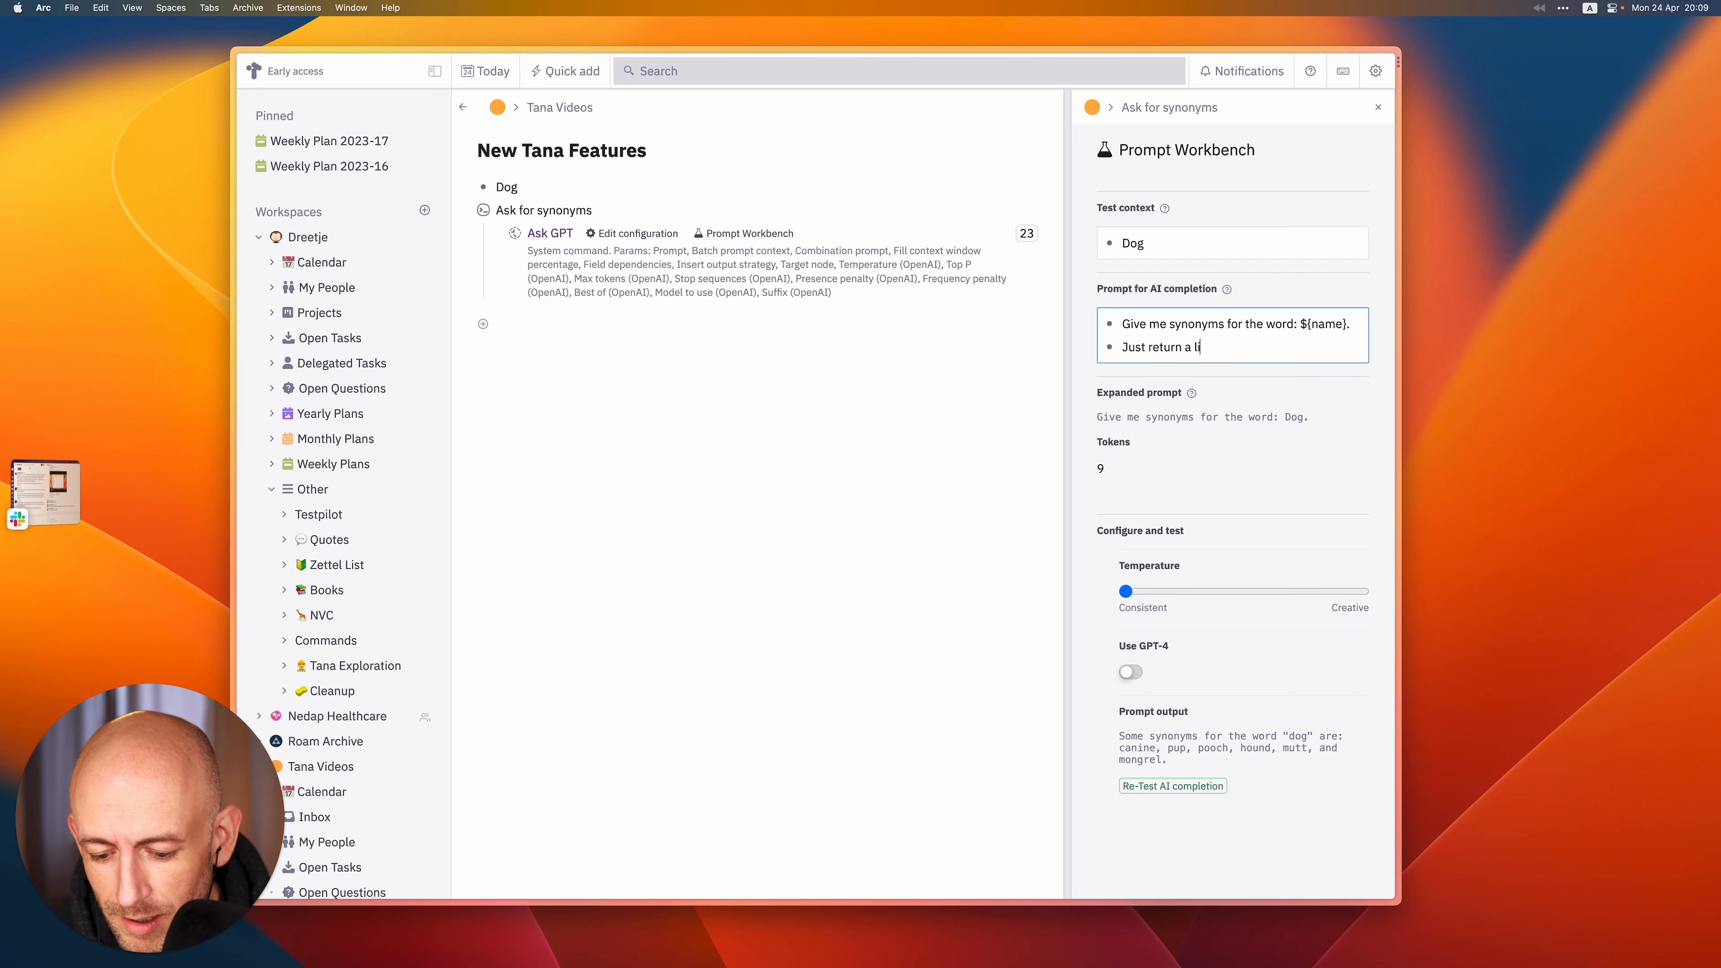
{"action": "type", "text": "st of syno"}
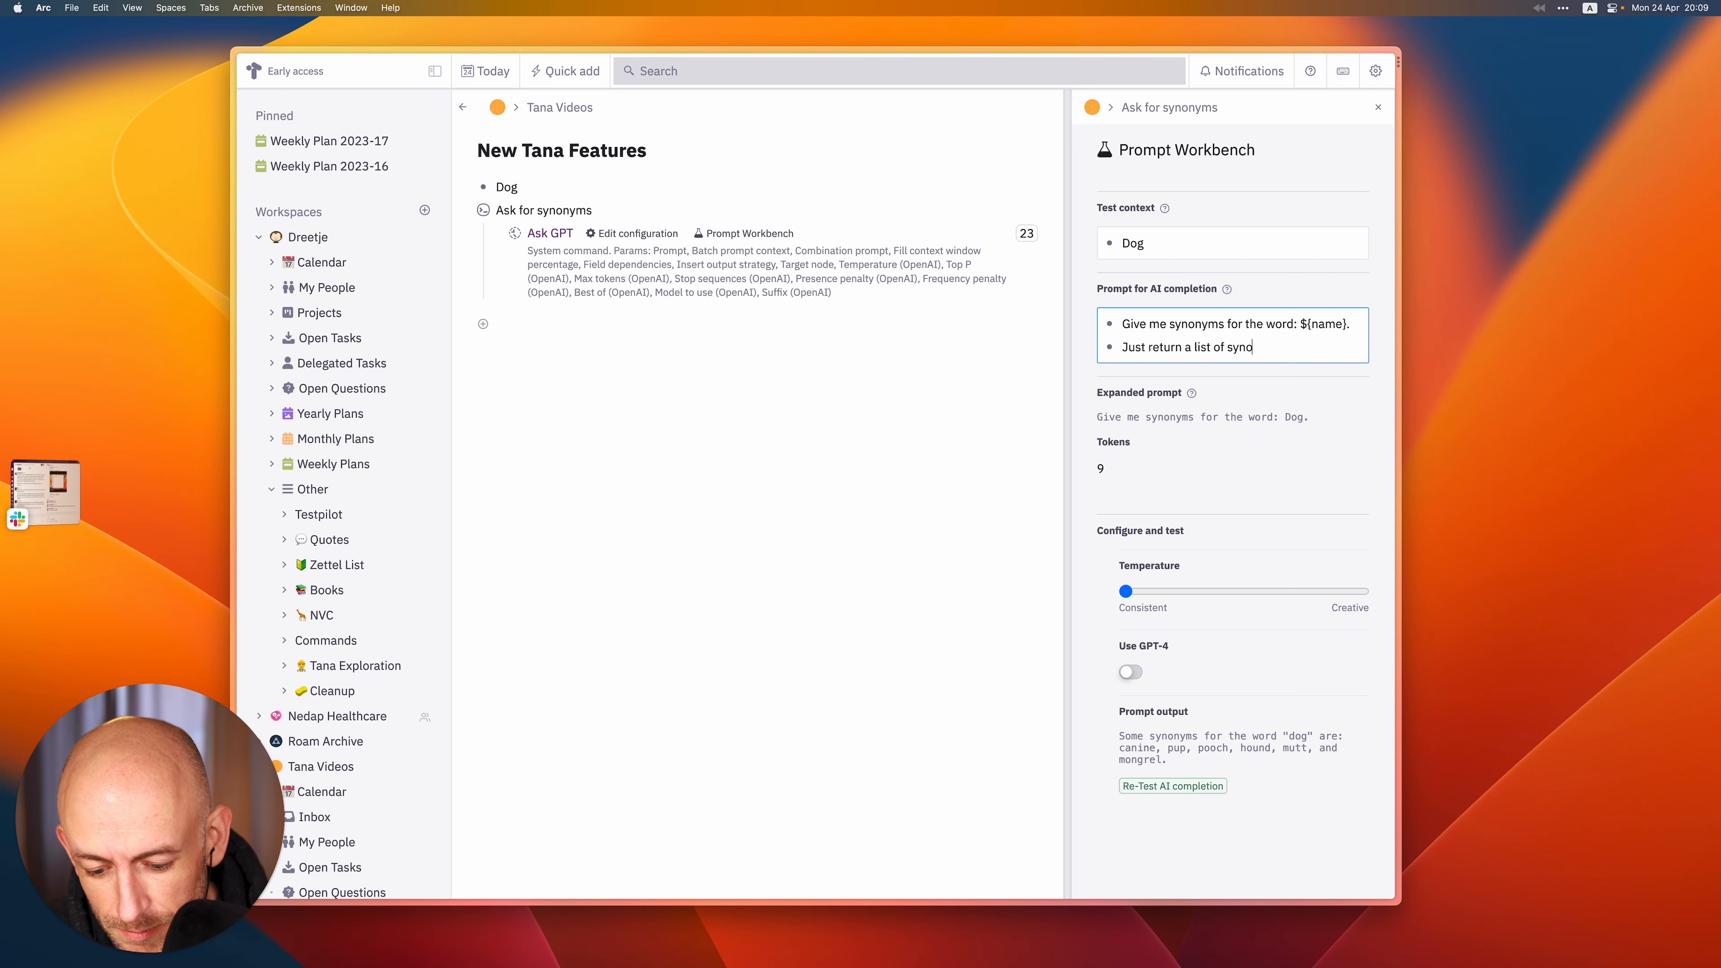
{"action": "type", "text": "nymns, each of"}
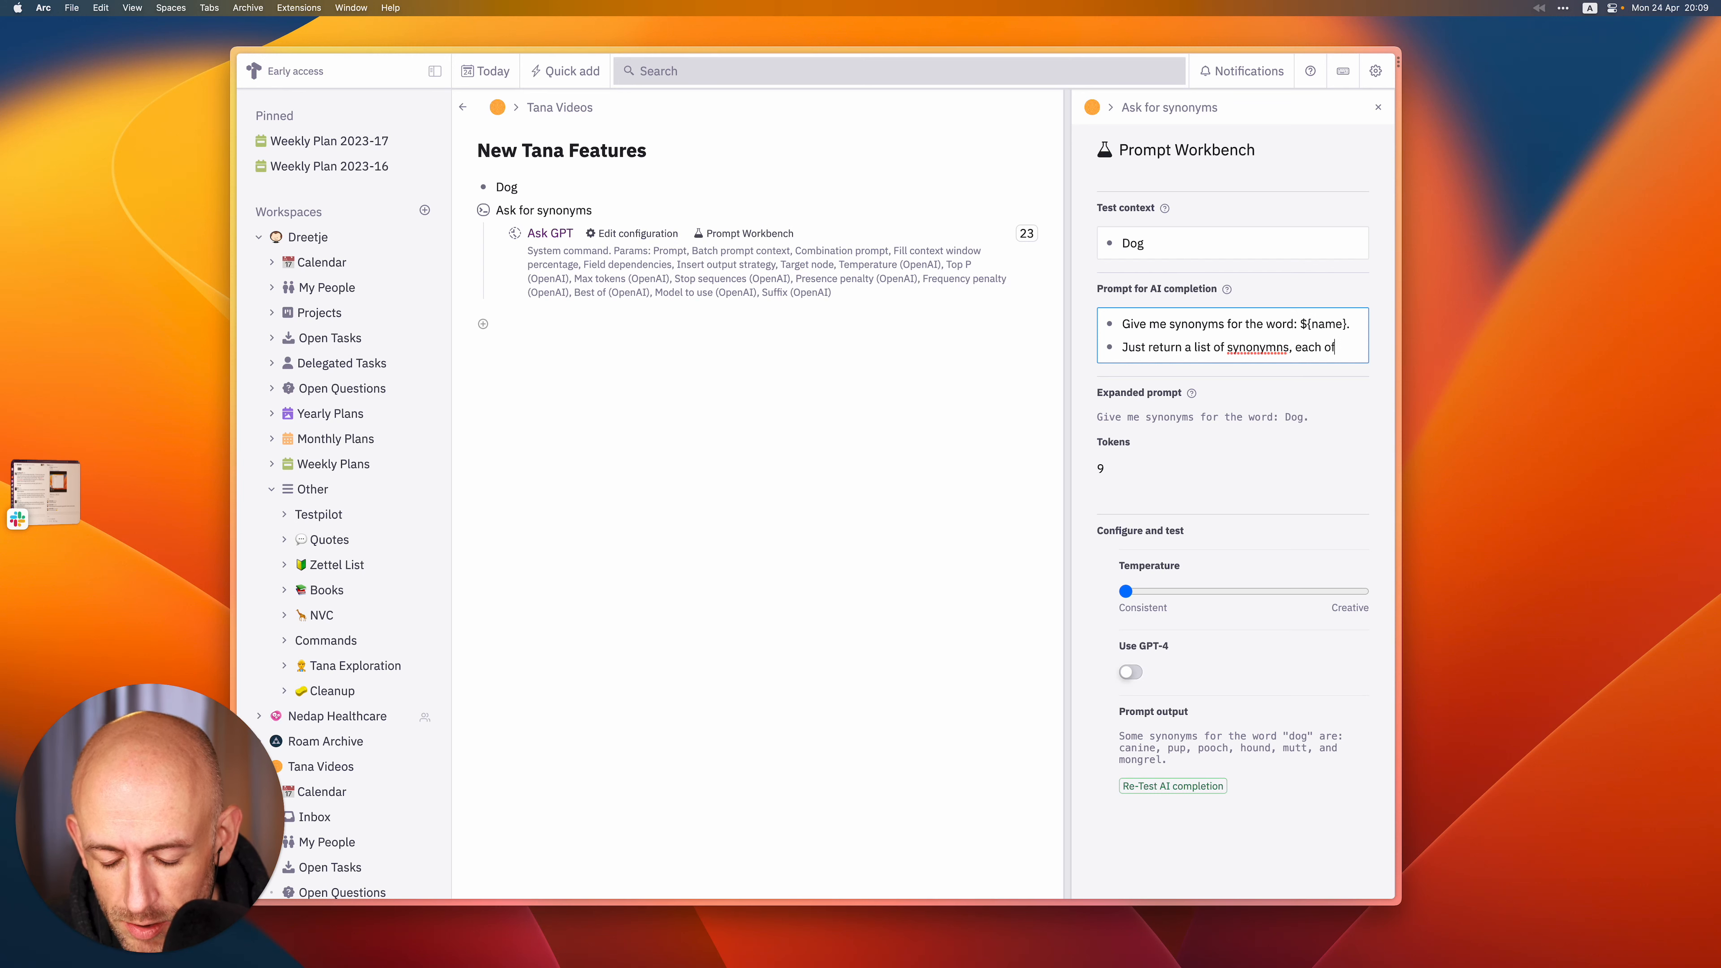
{"action": "key", "text": "BackSpace"}
{"action": "type", "text": "n a new line."}
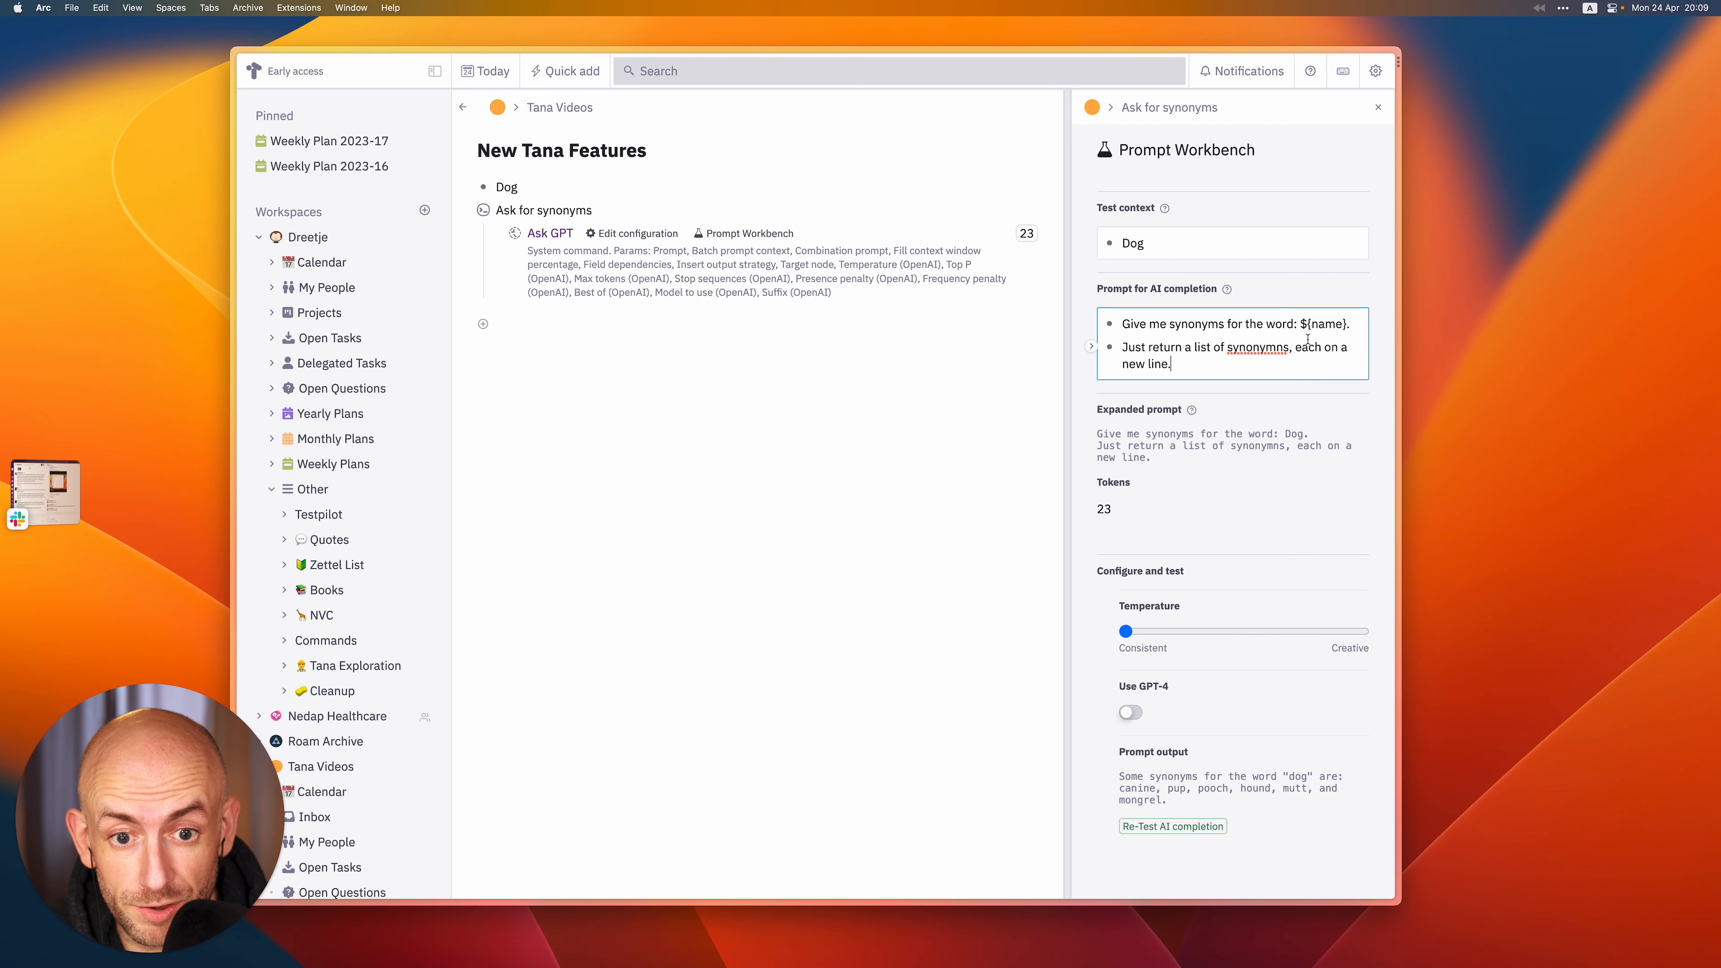
{"action": "right_click", "coordinate": [1275, 347]}
{"action": "left_click", "coordinate": [1294, 358]}
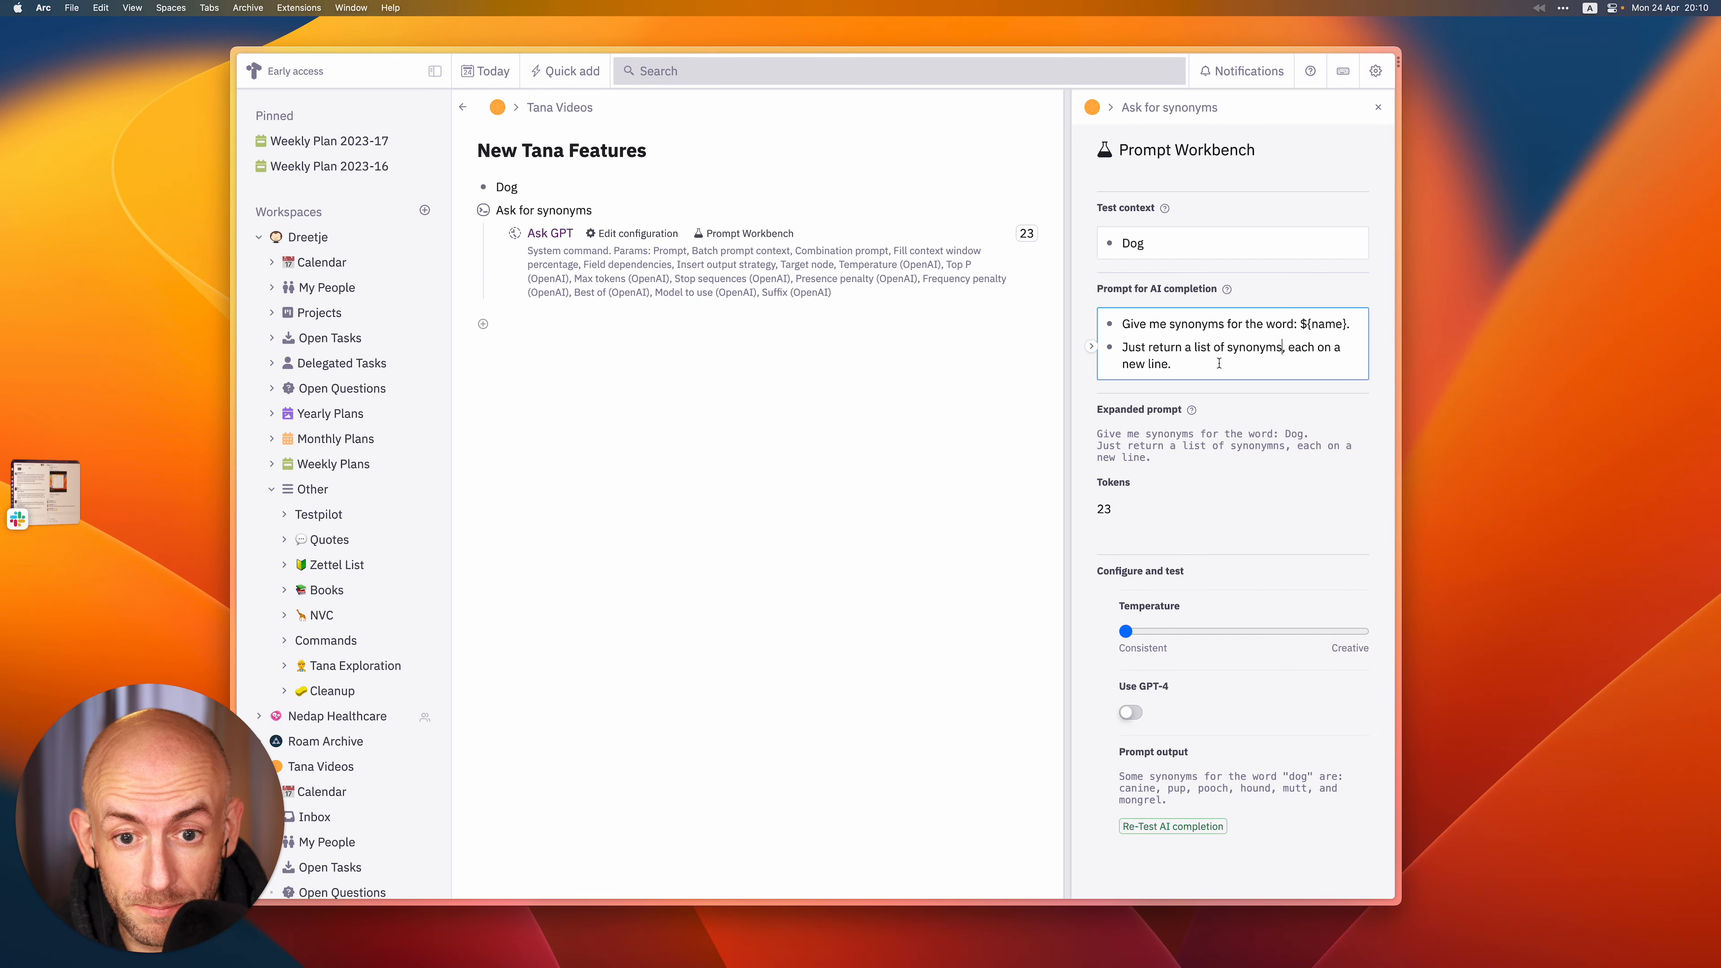
Re-test the AI completion and change the first prompt line to ask for 5 synonyms.
{"action": "left_click", "coordinate": [1160, 825]}
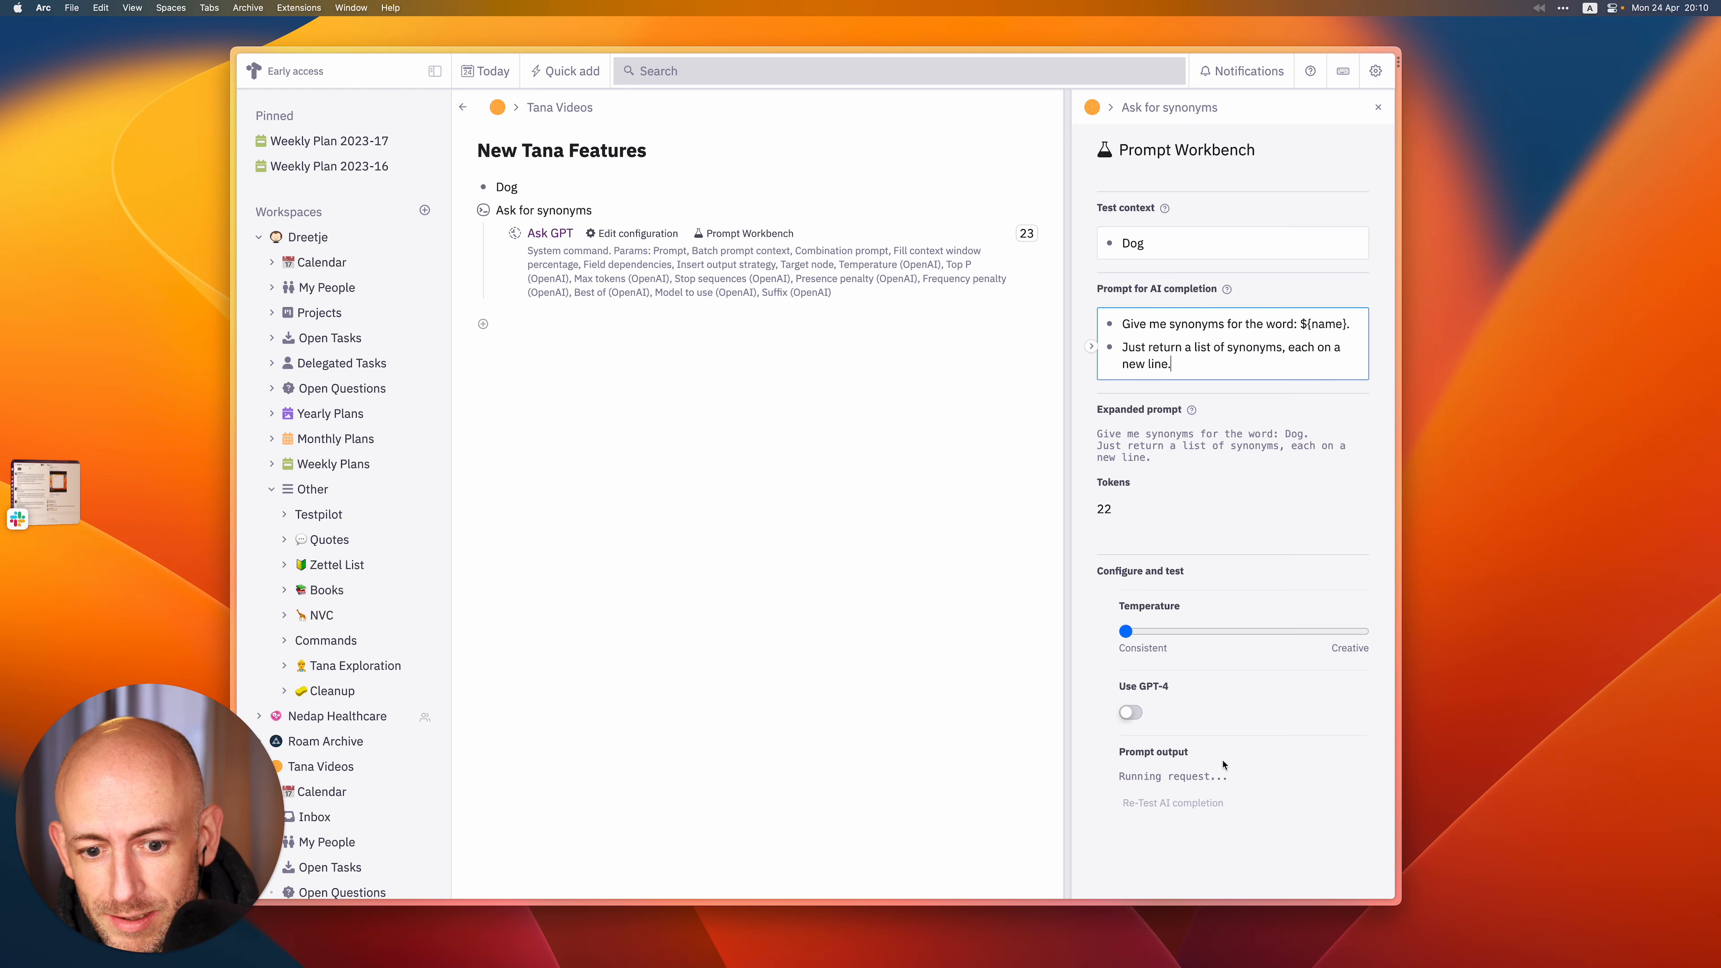
{"action": "scroll", "coordinate": [1205, 816], "scroll_direction": "down", "scroll_amount": 5}
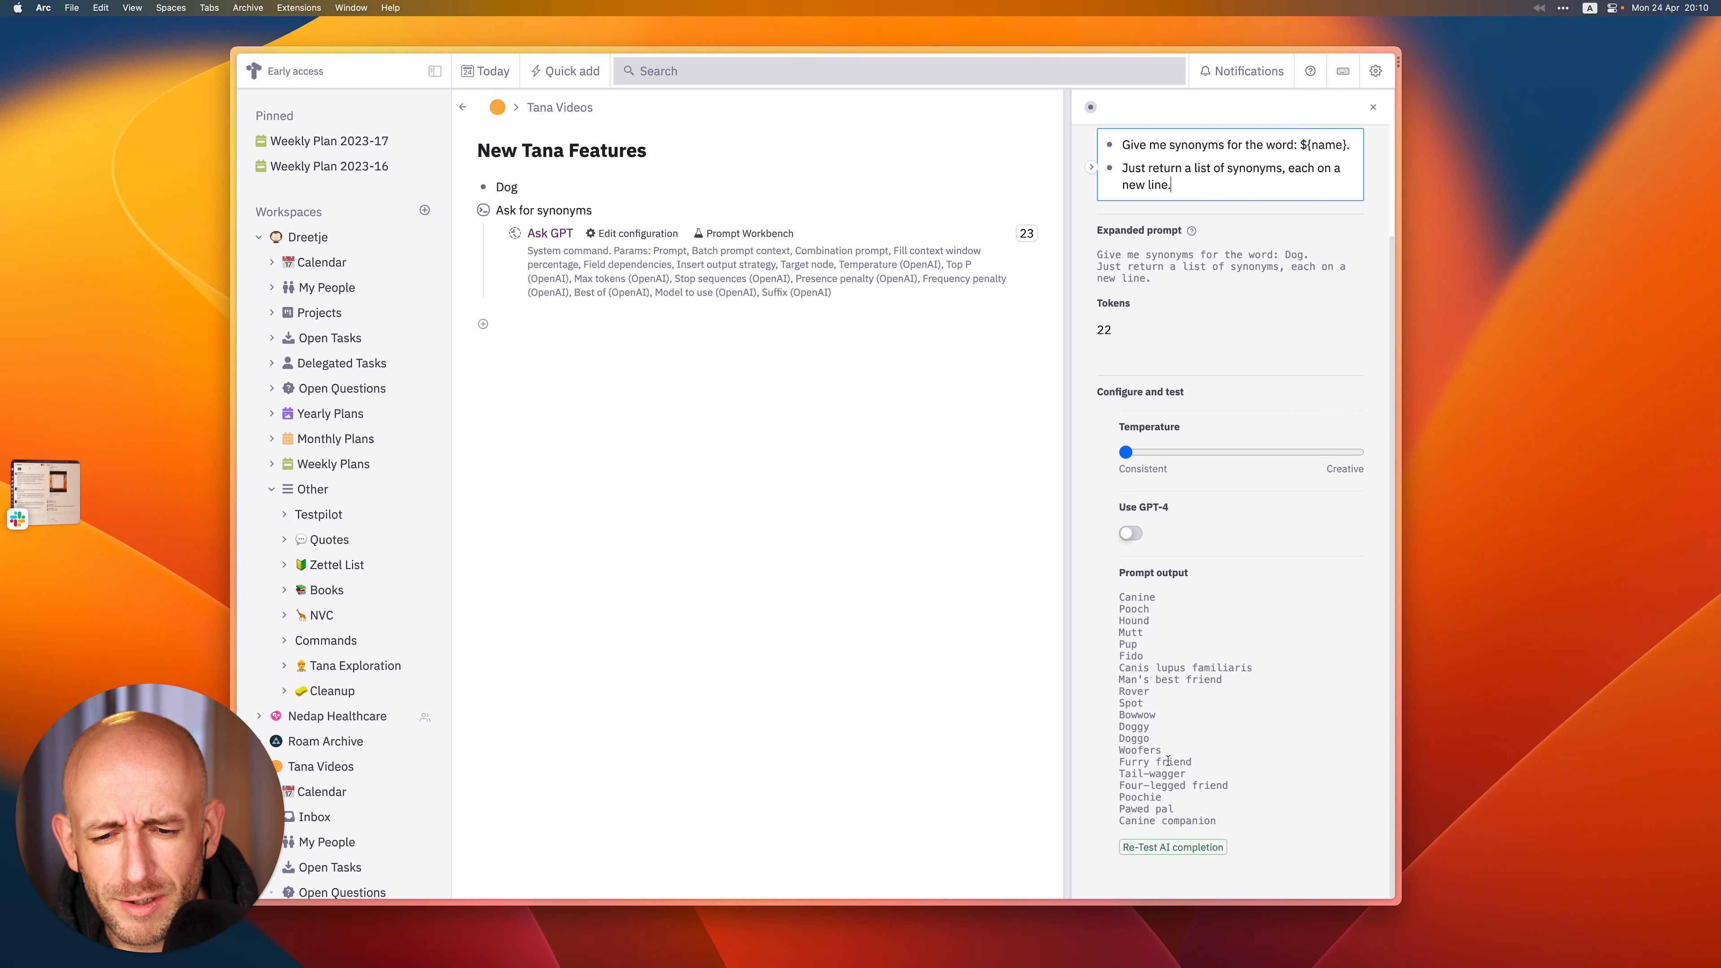
{"action": "scroll", "coordinate": [1179, 407], "scroll_direction": "up", "scroll_amount": 1}
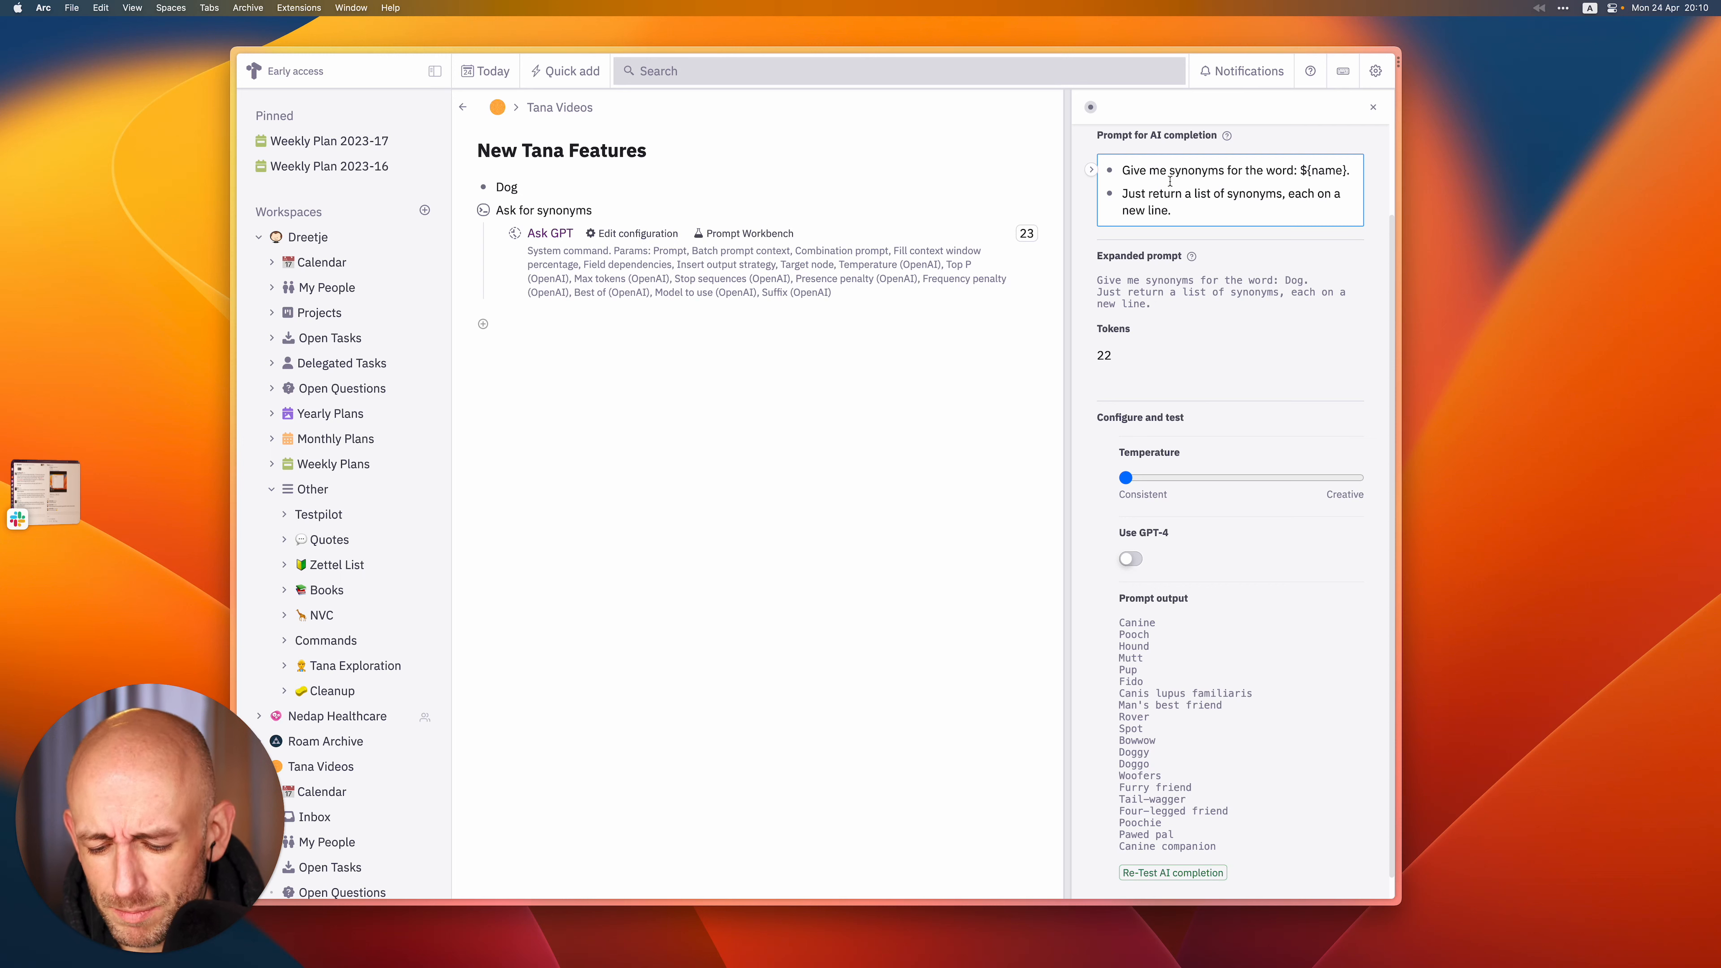
{"action": "type", "text": "5"}
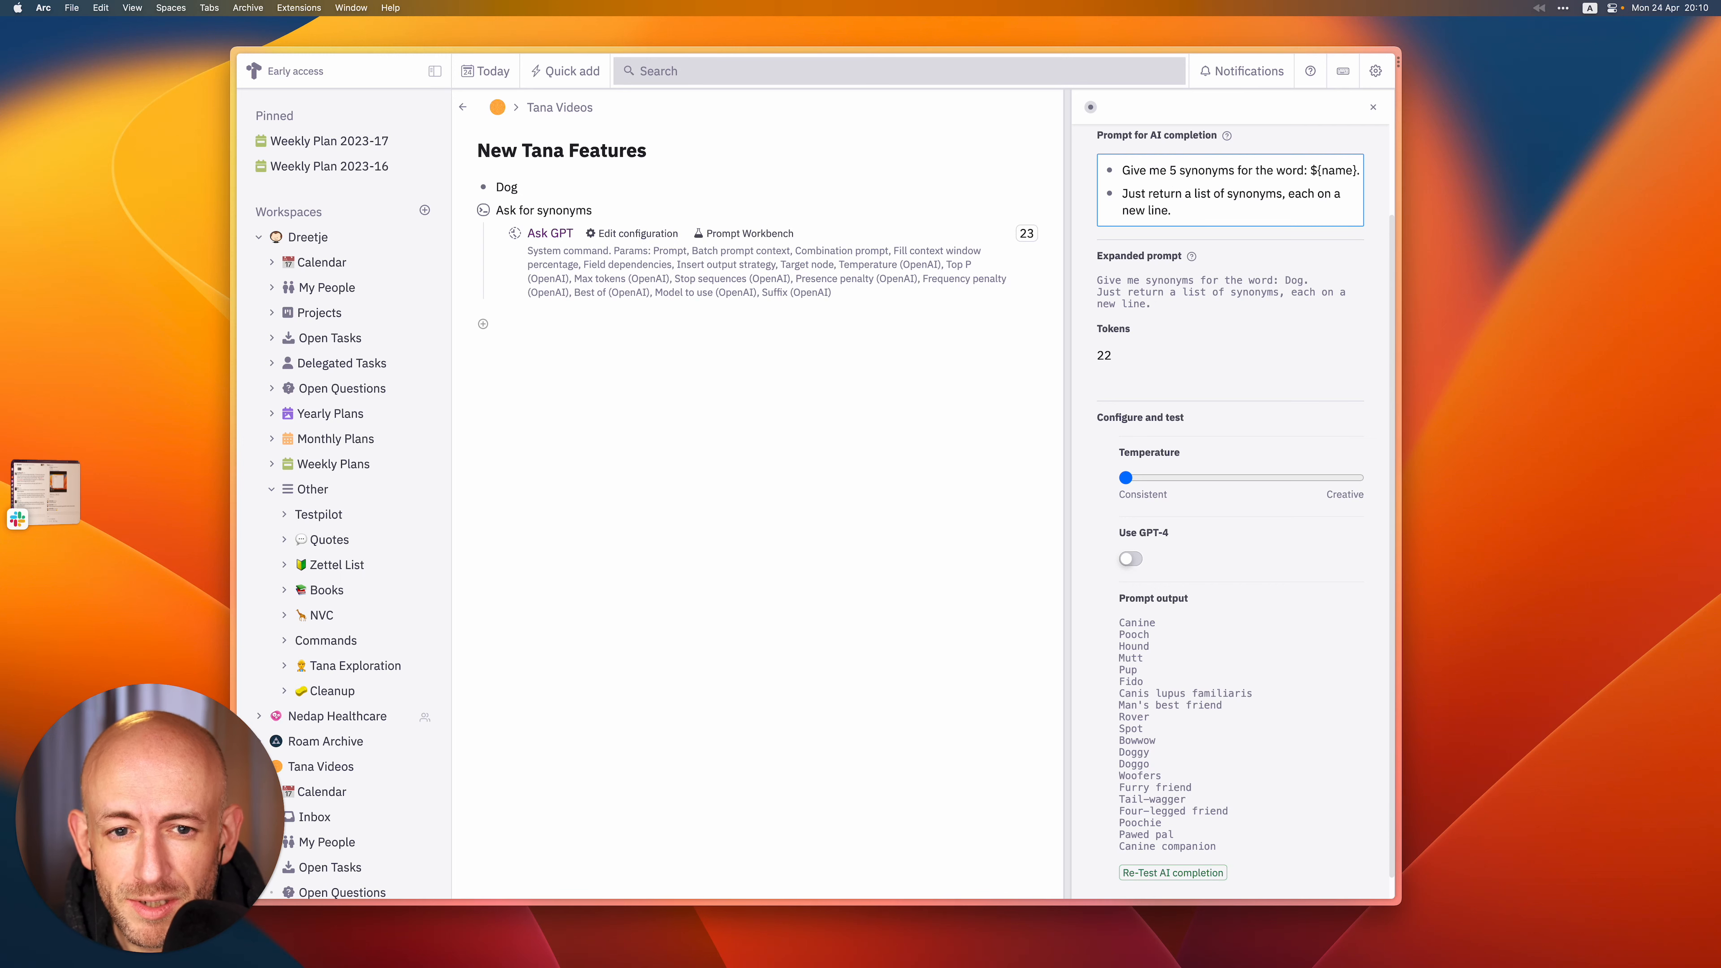
Raise the temperature in two stages to its most creative setting, re-testing the AI completion after each change.
{"action": "scroll", "coordinate": [1183, 632], "scroll_direction": "down", "scroll_amount": 1}
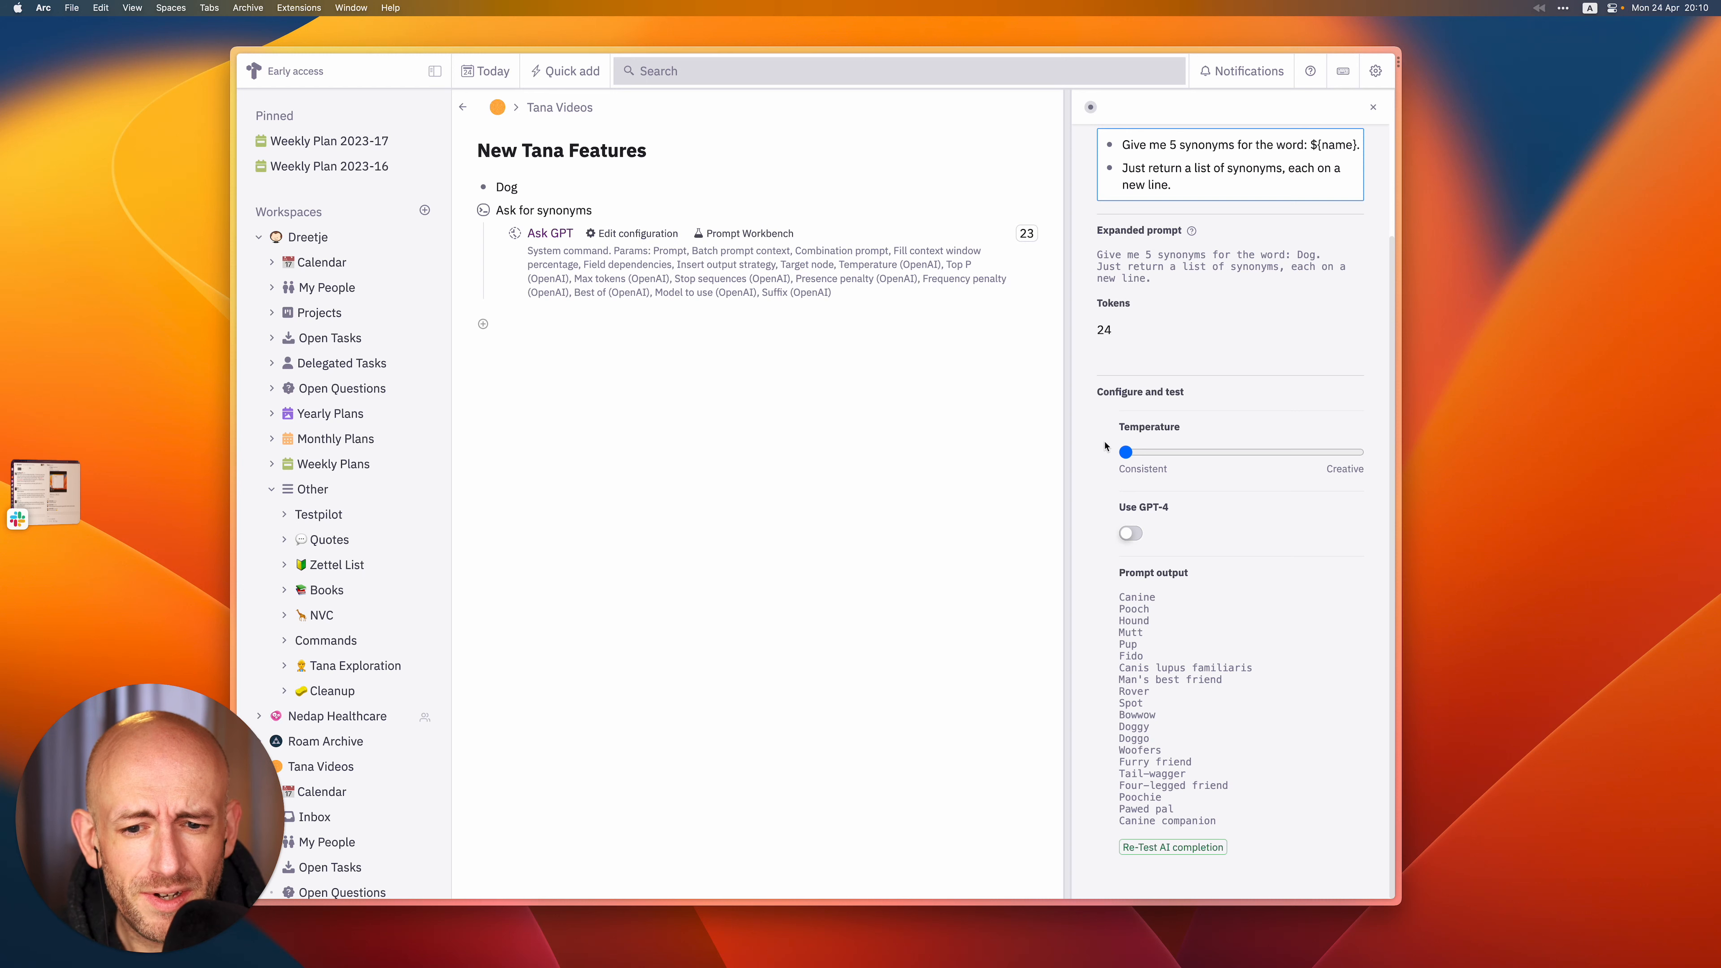
{"action": "left_click_drag", "start_coordinate": [1126, 451], "coordinate": [1335, 465]}
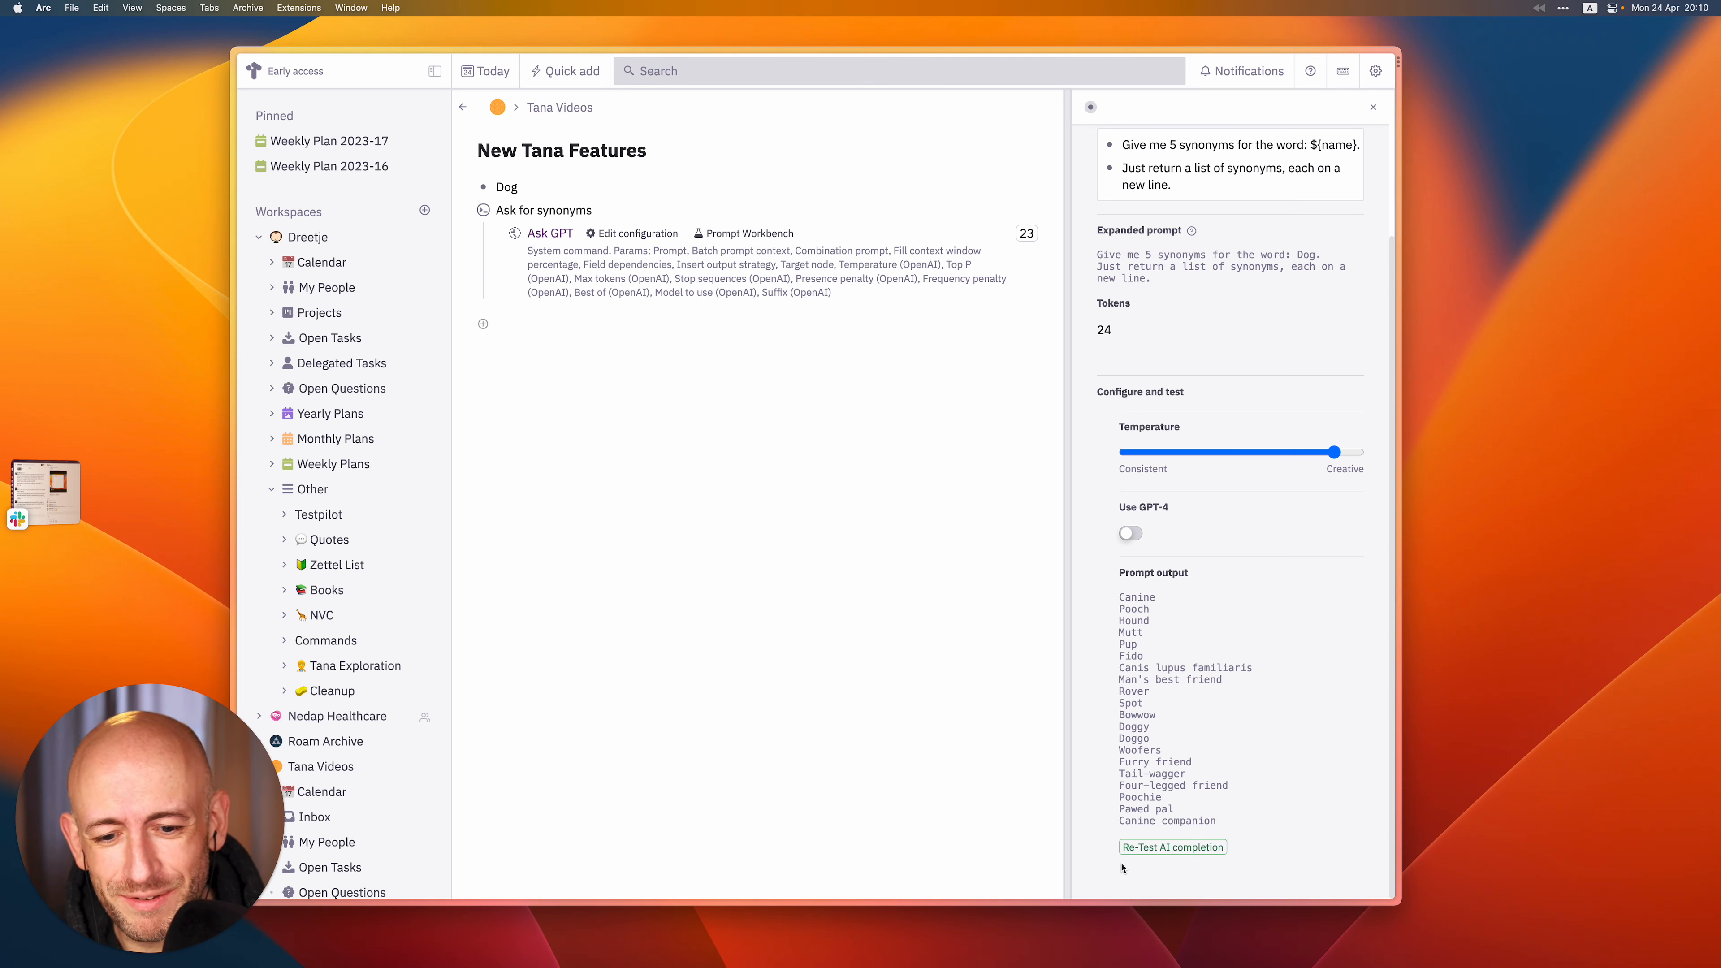
{"action": "left_click", "coordinate": [1147, 847]}
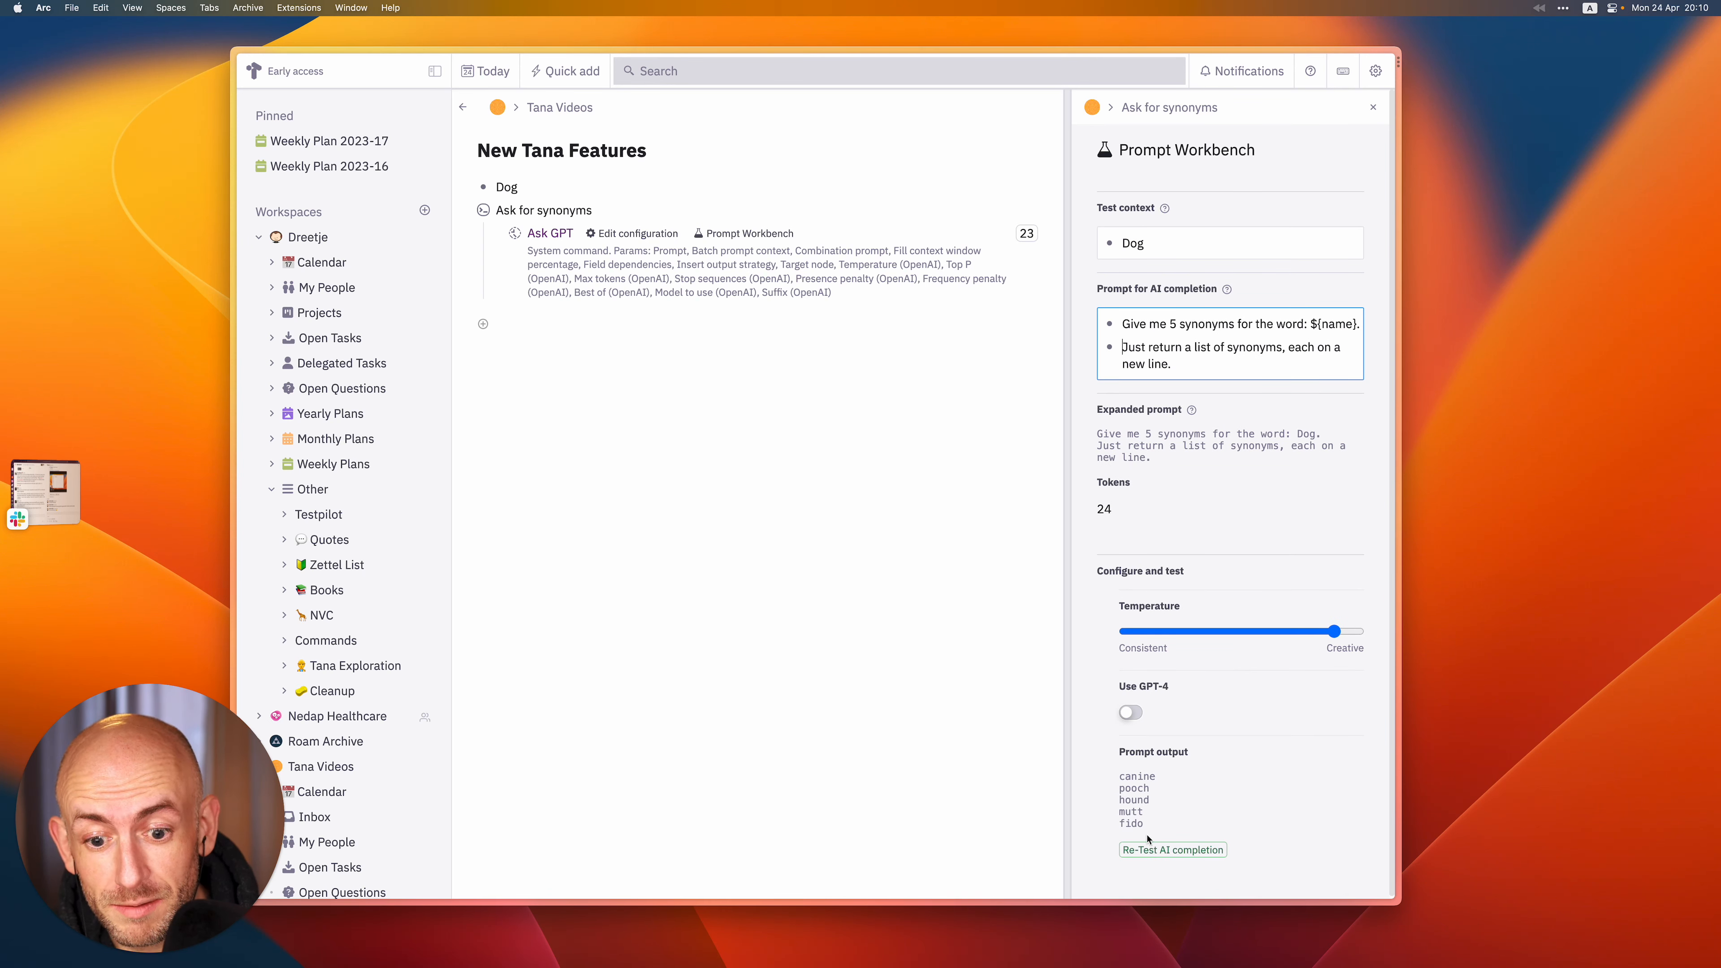
{"action": "left_click", "coordinate": [1171, 850]}
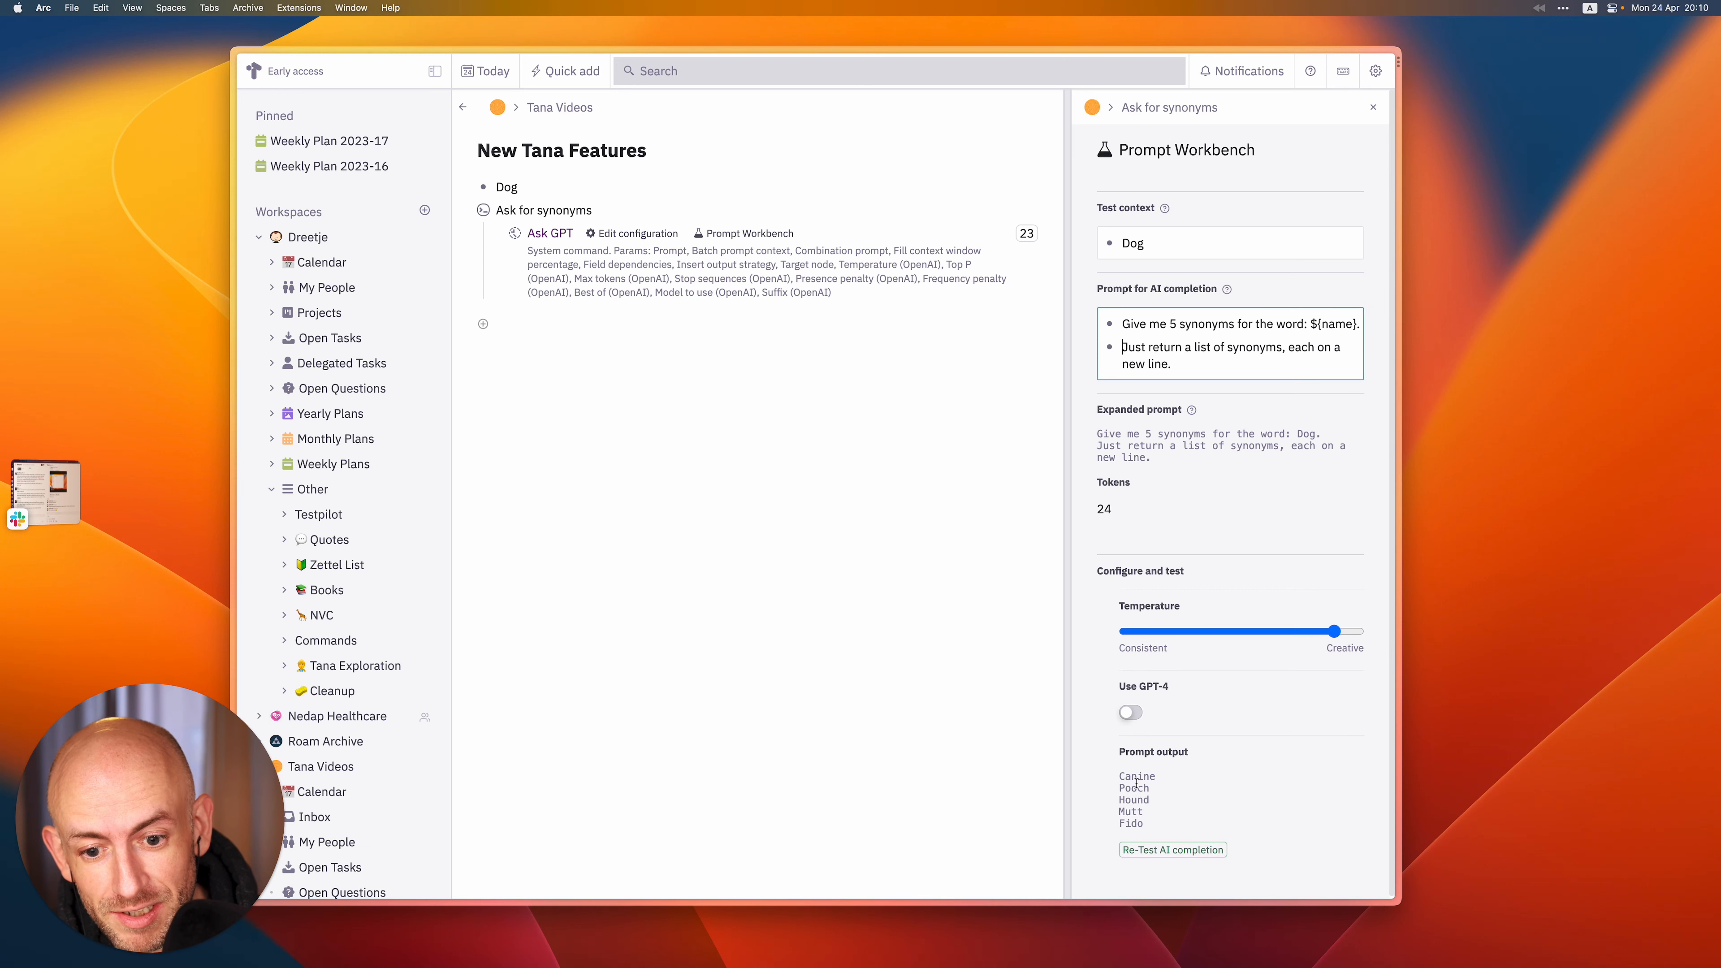
{"action": "left_click", "coordinate": [1175, 853]}
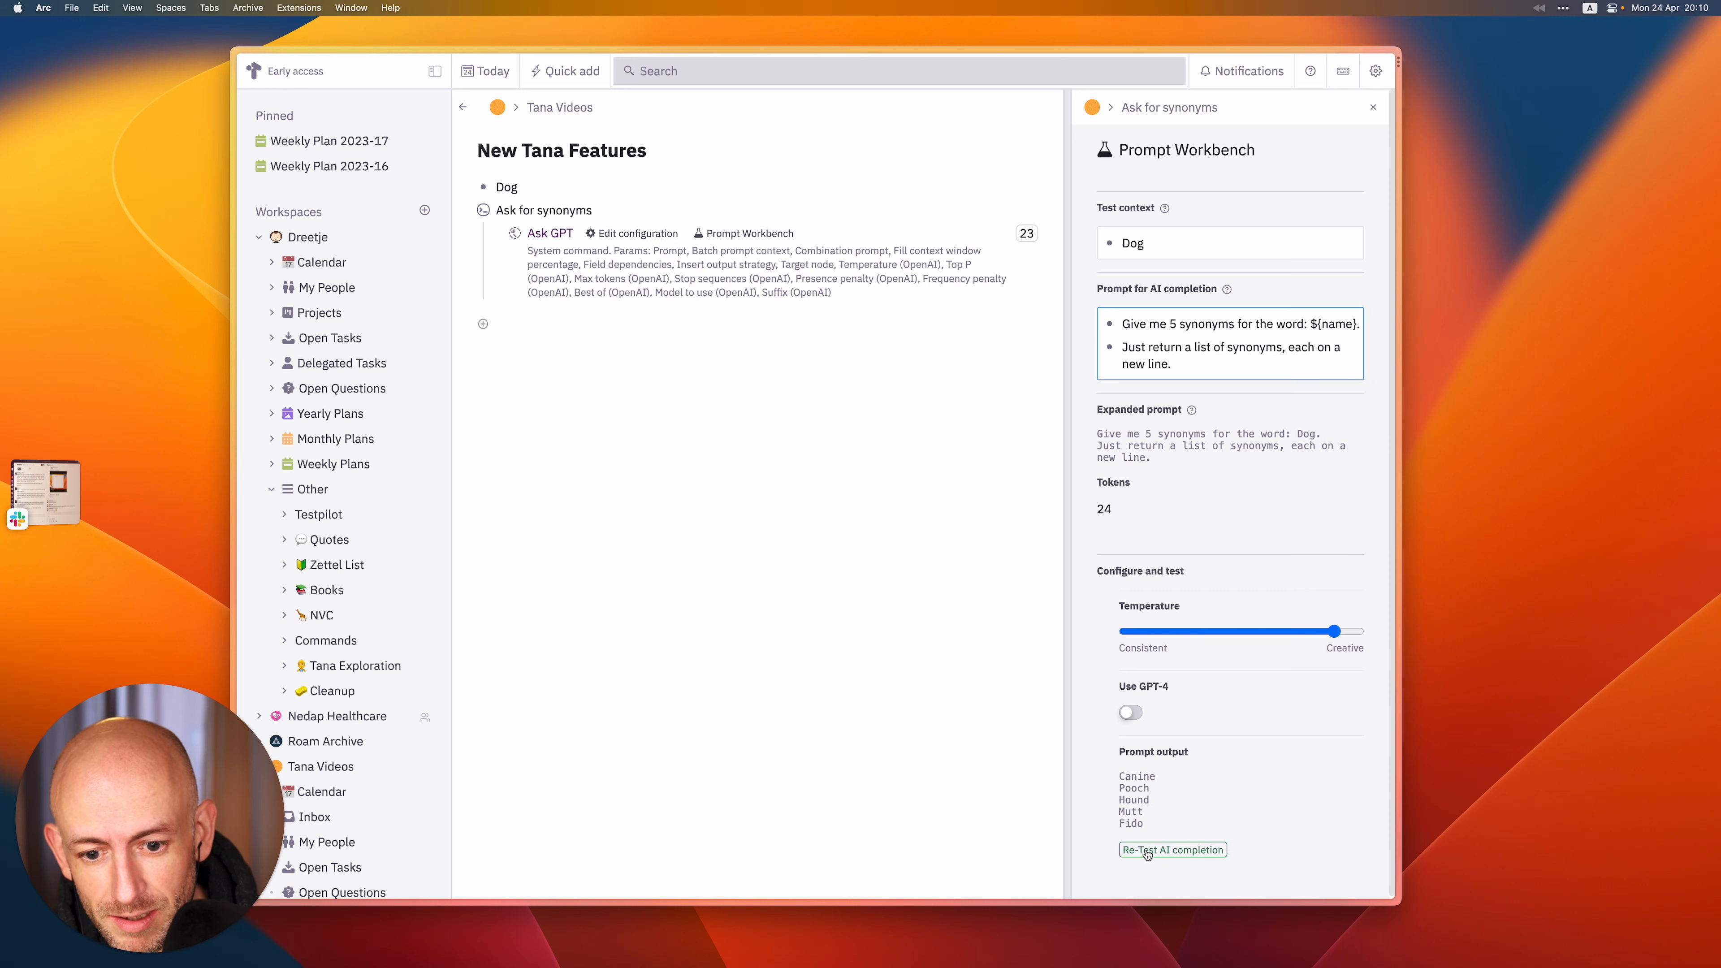
{"action": "left_click", "coordinate": [1153, 853]}
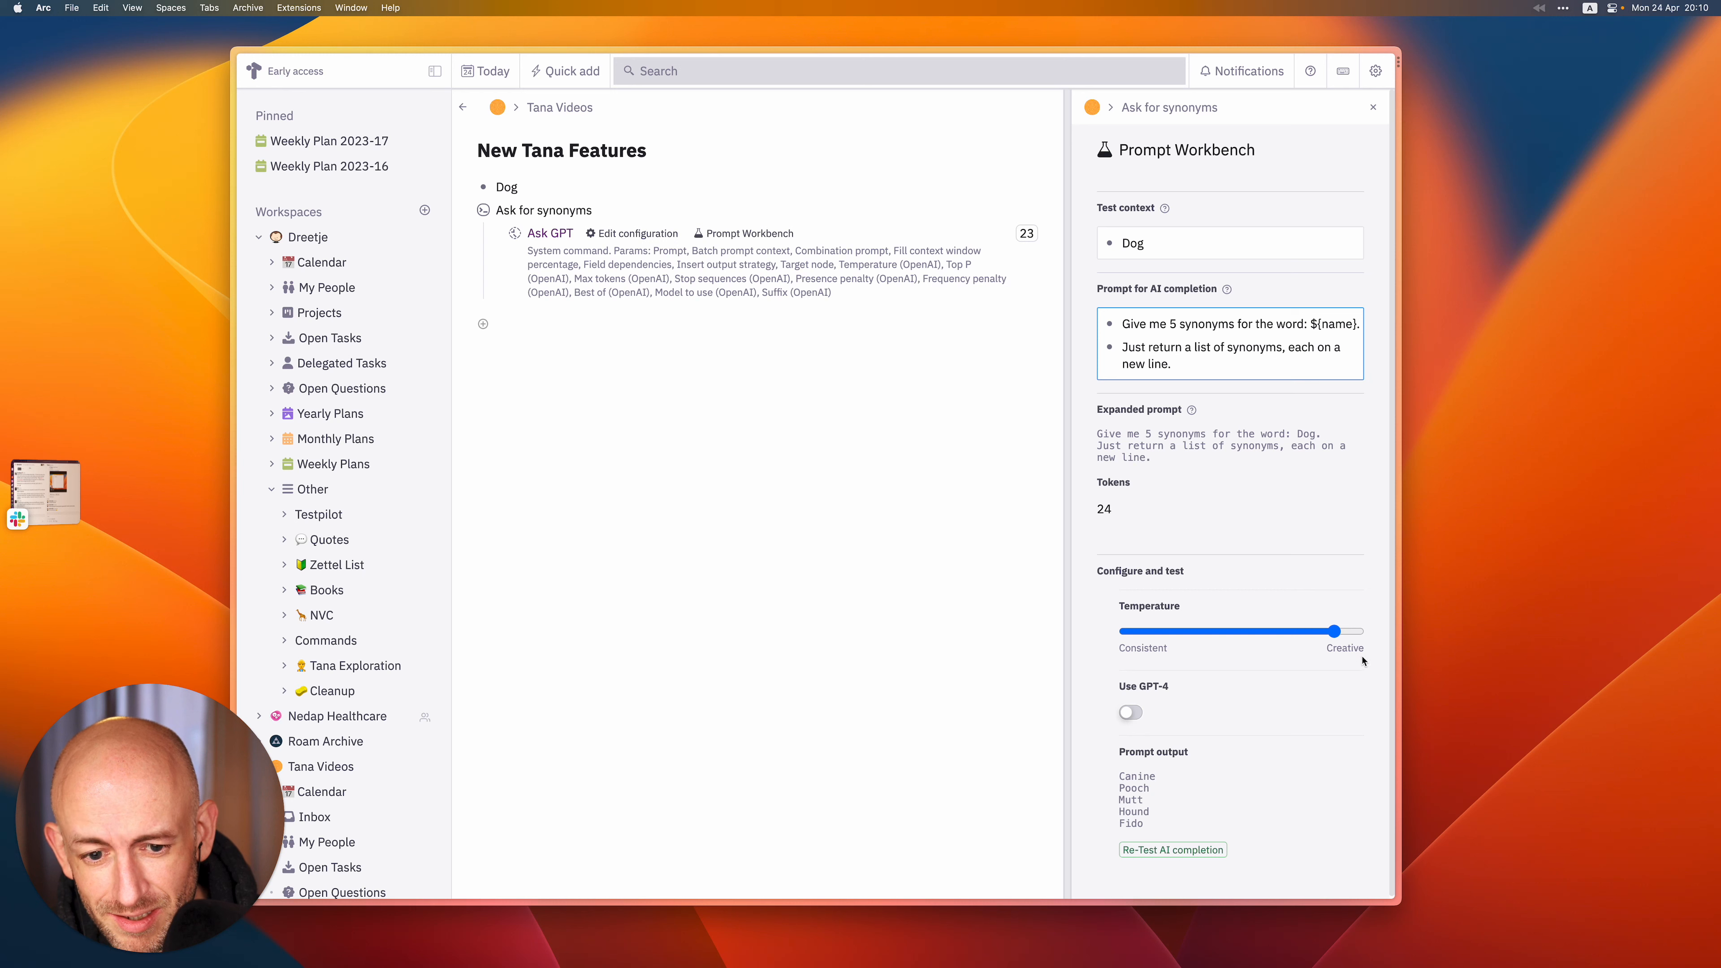
{"action": "left_click_drag", "start_coordinate": [1336, 632], "coordinate": [1380, 640]}
{"action": "left_click", "coordinate": [1175, 854]}
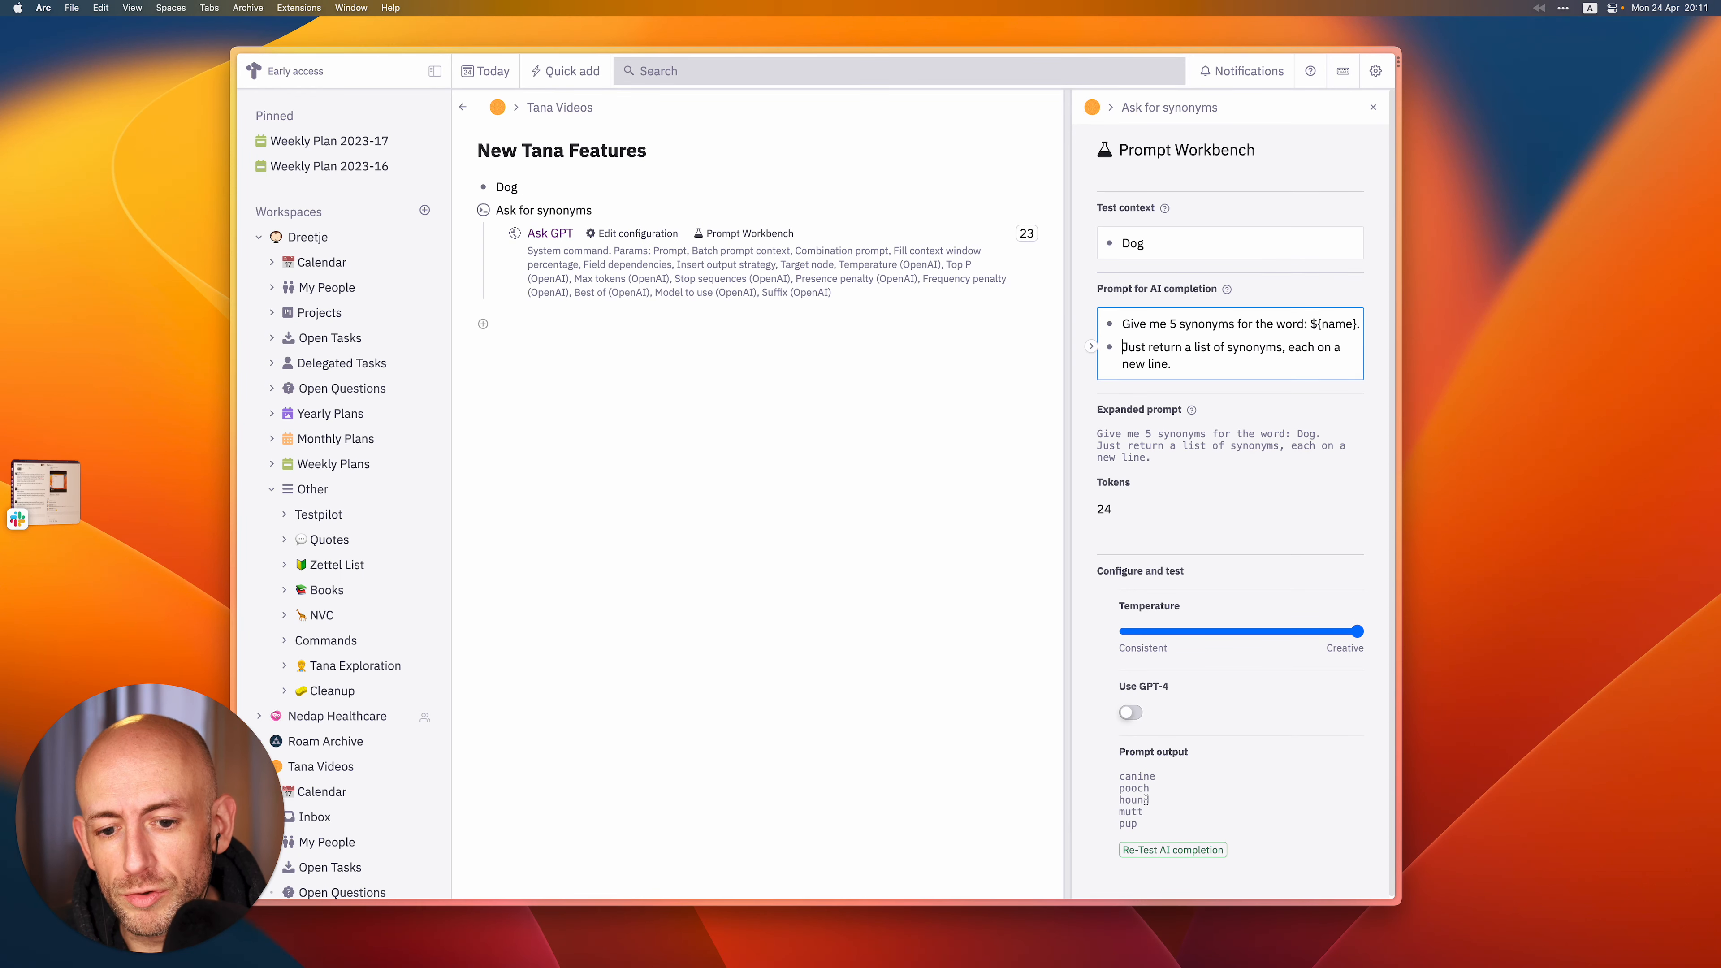
Change the first prompt line to ask for 10 synonyms and close the Prompt Workbench.
{"action": "left_click", "coordinate": [1177, 328]}
{"action": "key", "text": "BackSpace"}
{"action": "type", "text": "10"}
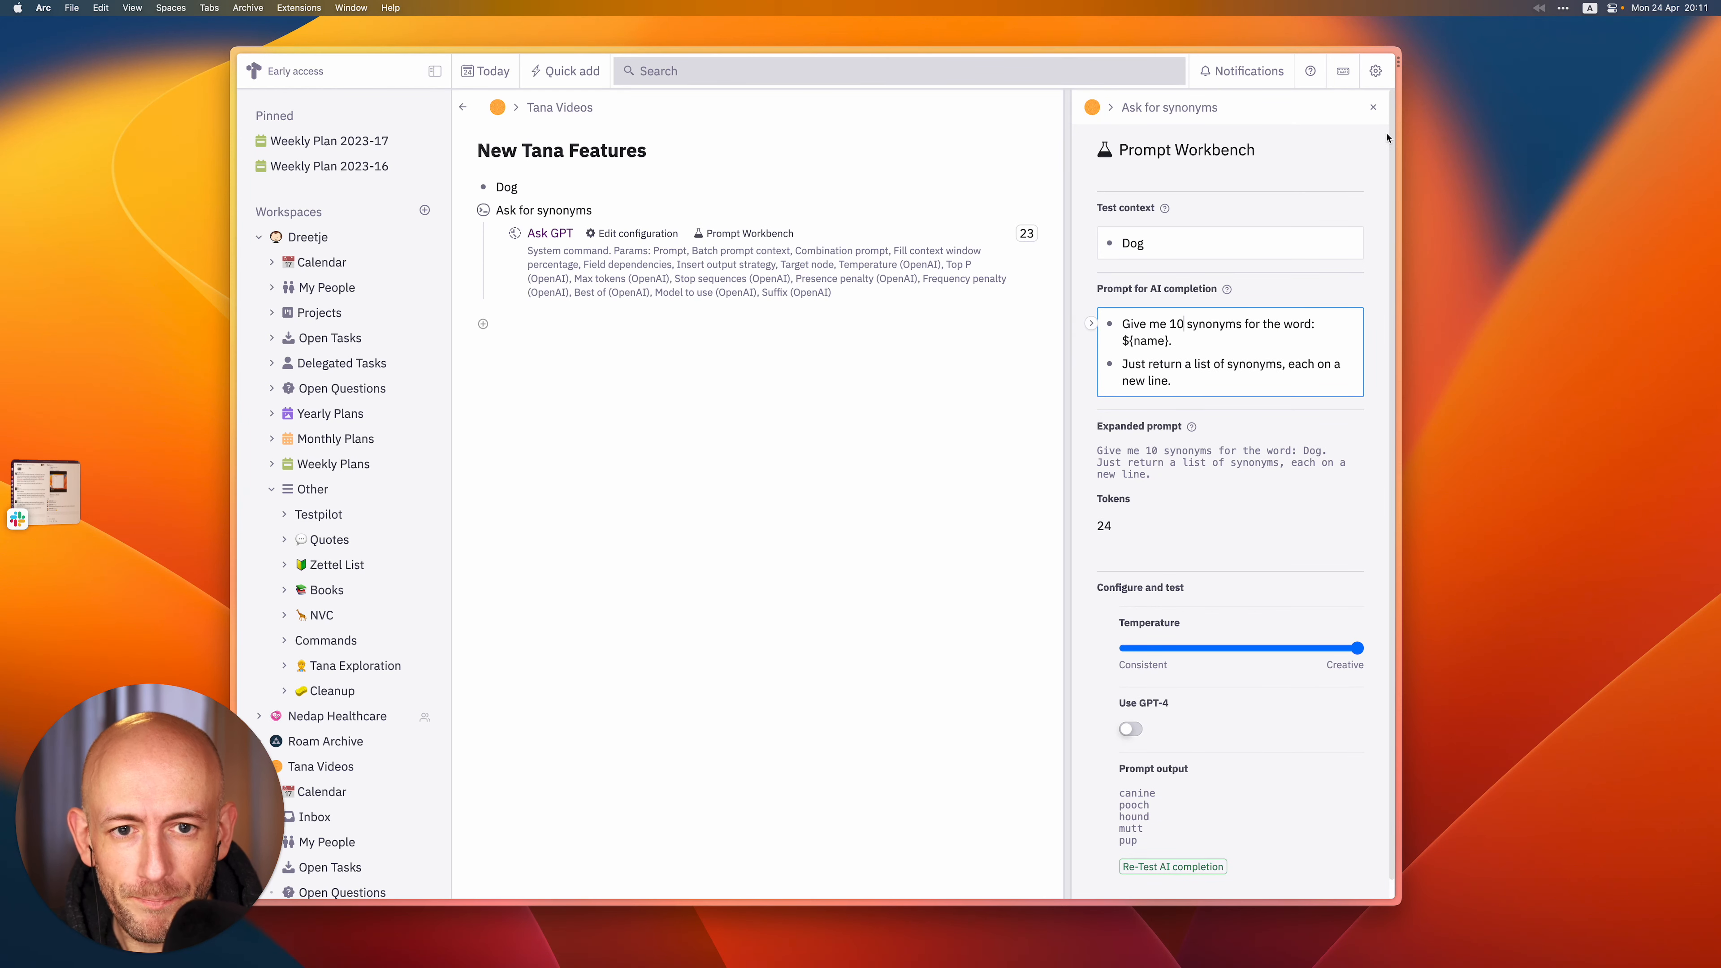
{"action": "left_click", "coordinate": [1374, 107]}
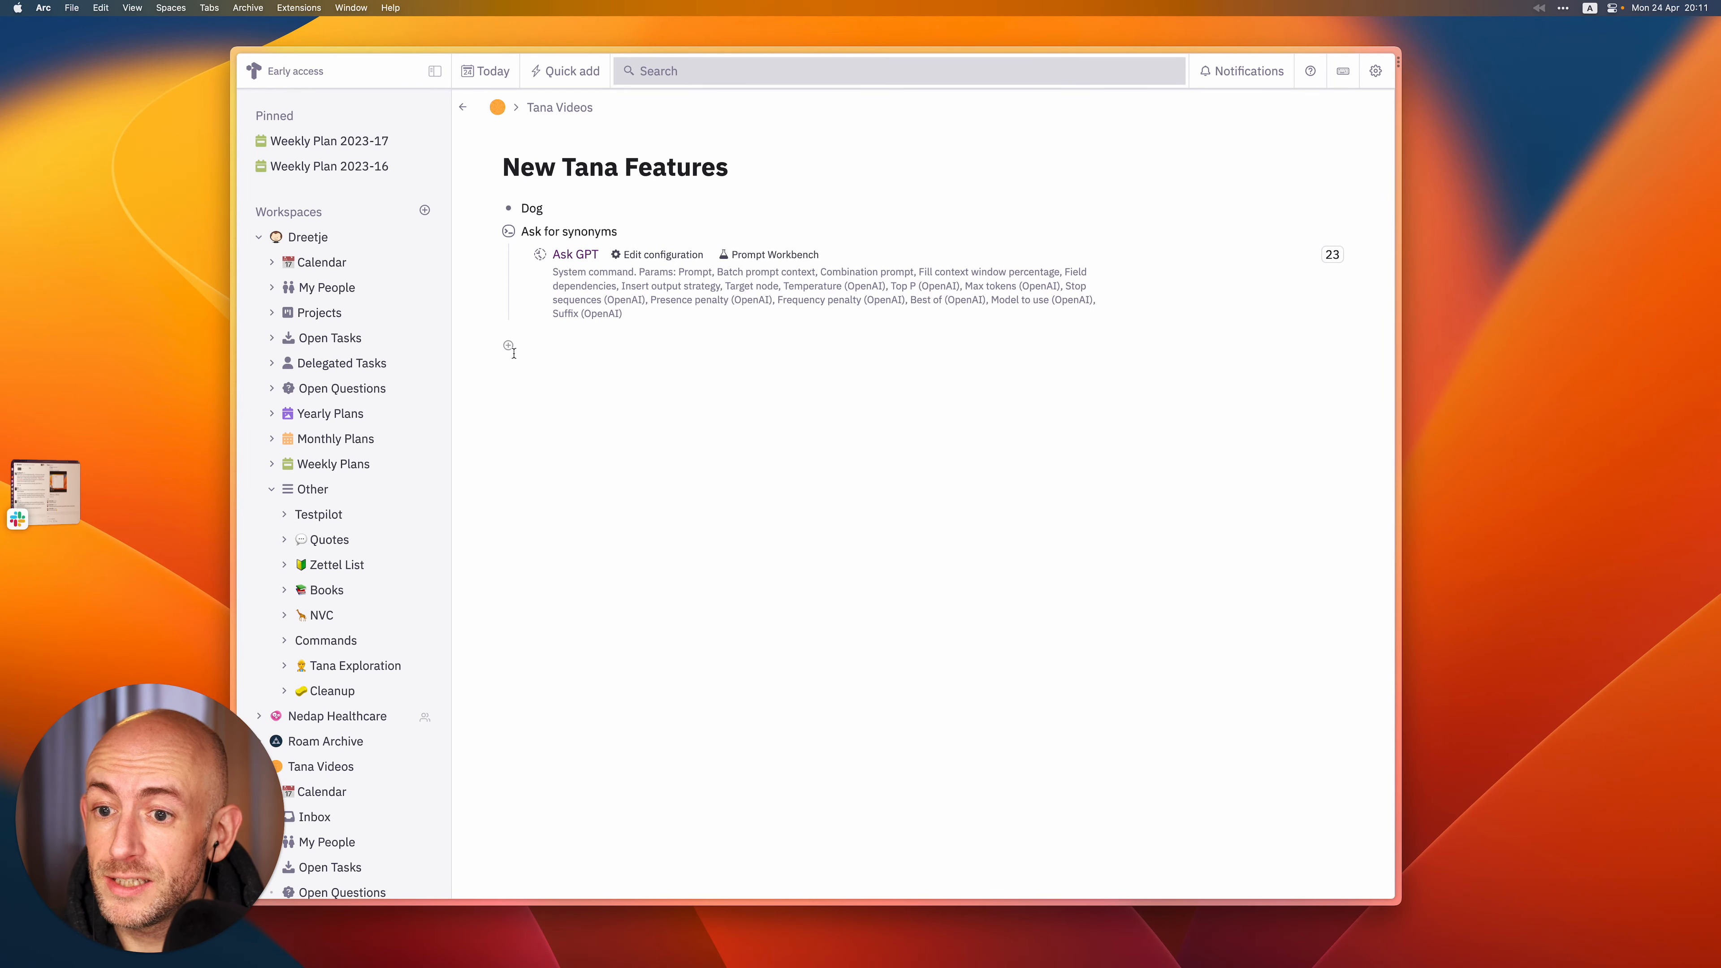
Run the "Ask for synonyms" command on the Dog node.
{"action": "left_click", "coordinate": [549, 207]}
{"action": "key", "text": "super+k"}
{"action": "type", "text": "ask"}
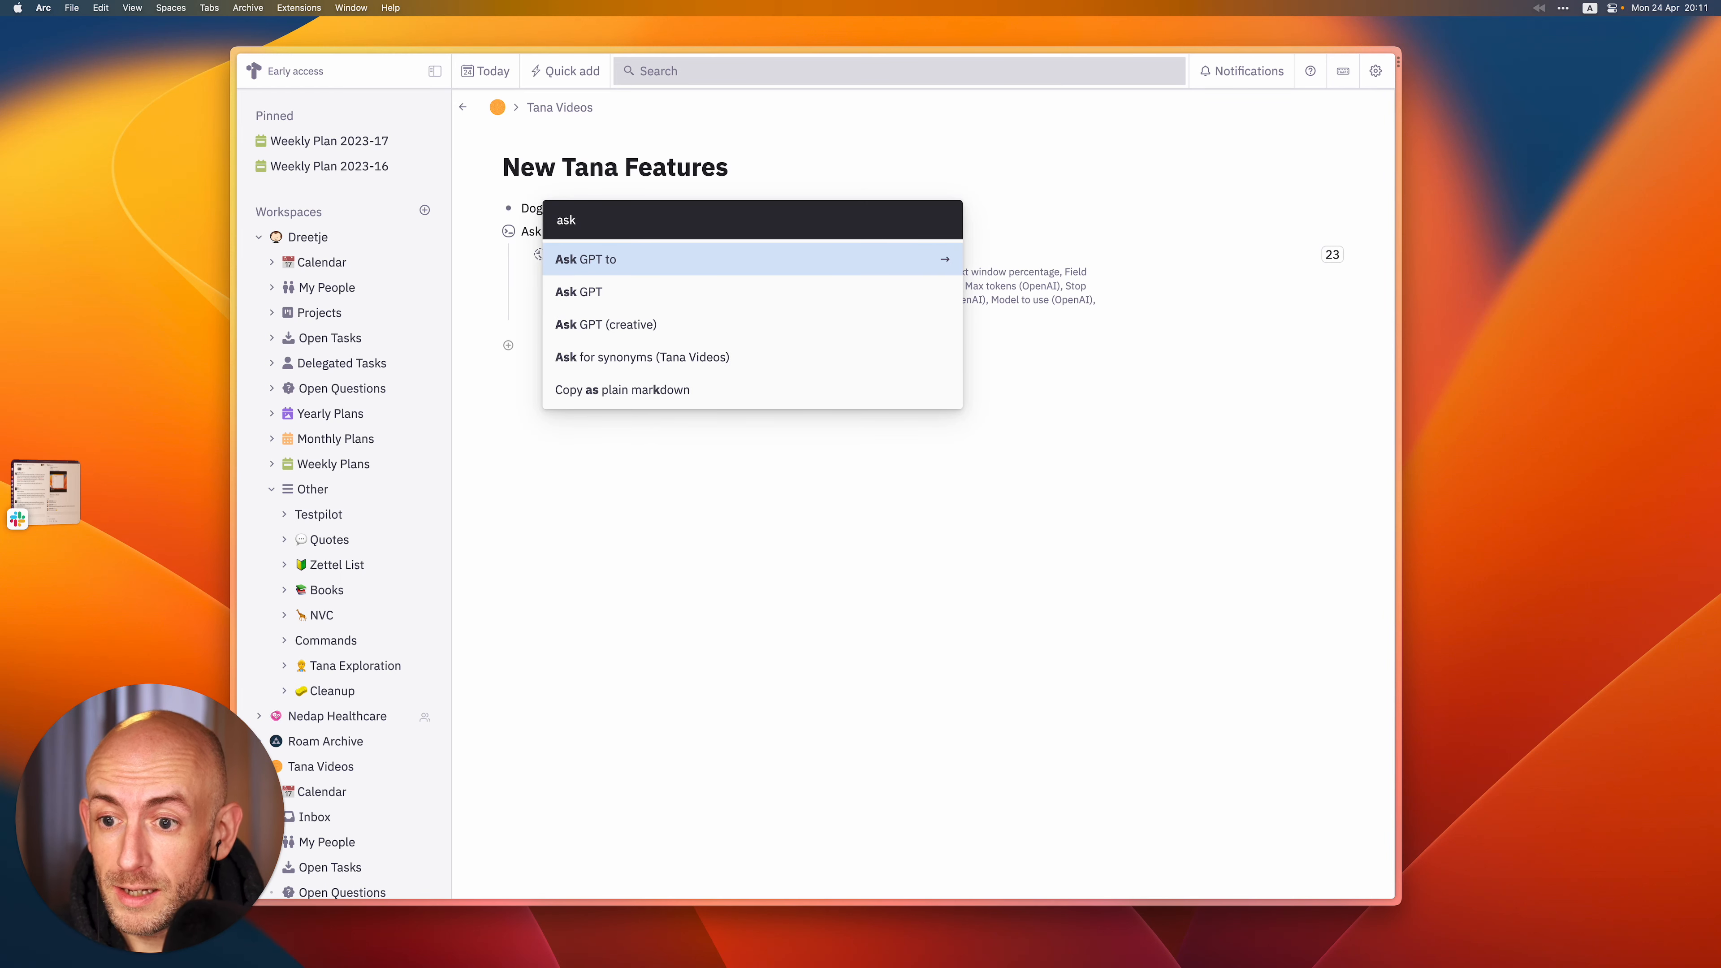
{"action": "key", "text": "Down"}
{"action": "key", "text": "Down"}
{"action": "key", "text": "Down"}
{"action": "key", "text": "Return"}
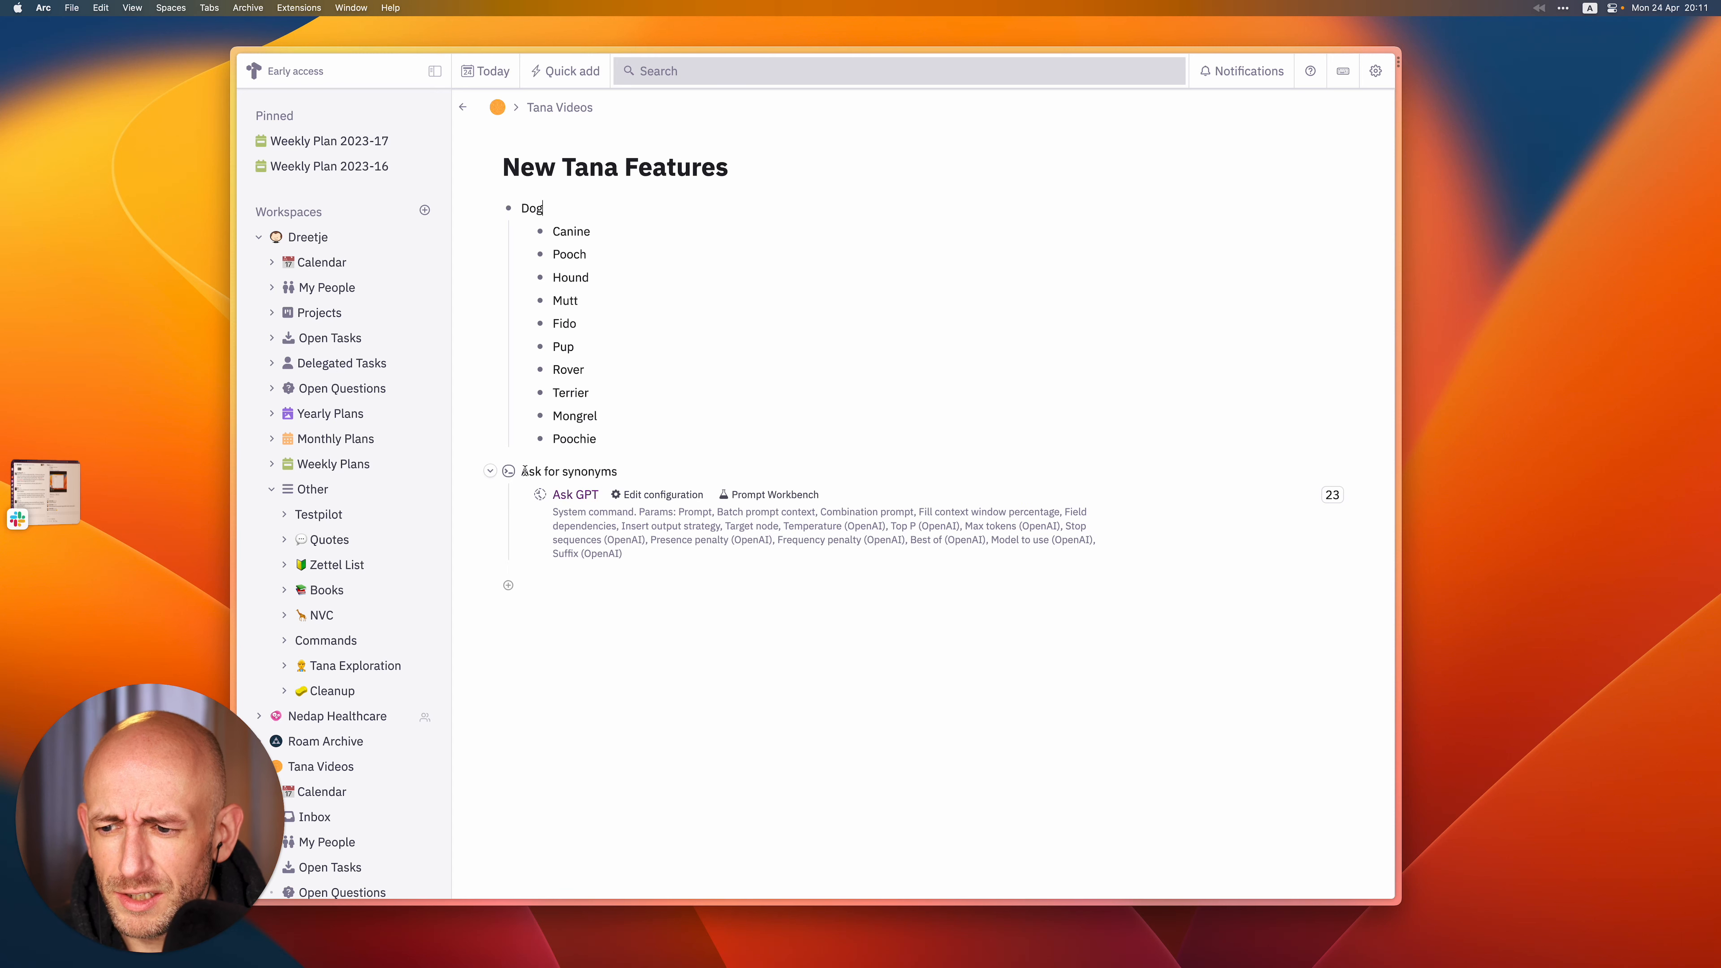
Collapse the first workspace and expand the Commands node under the Tana Videos workspace.
{"action": "scroll", "coordinate": [339, 373], "scroll_direction": "down", "scroll_amount": 5}
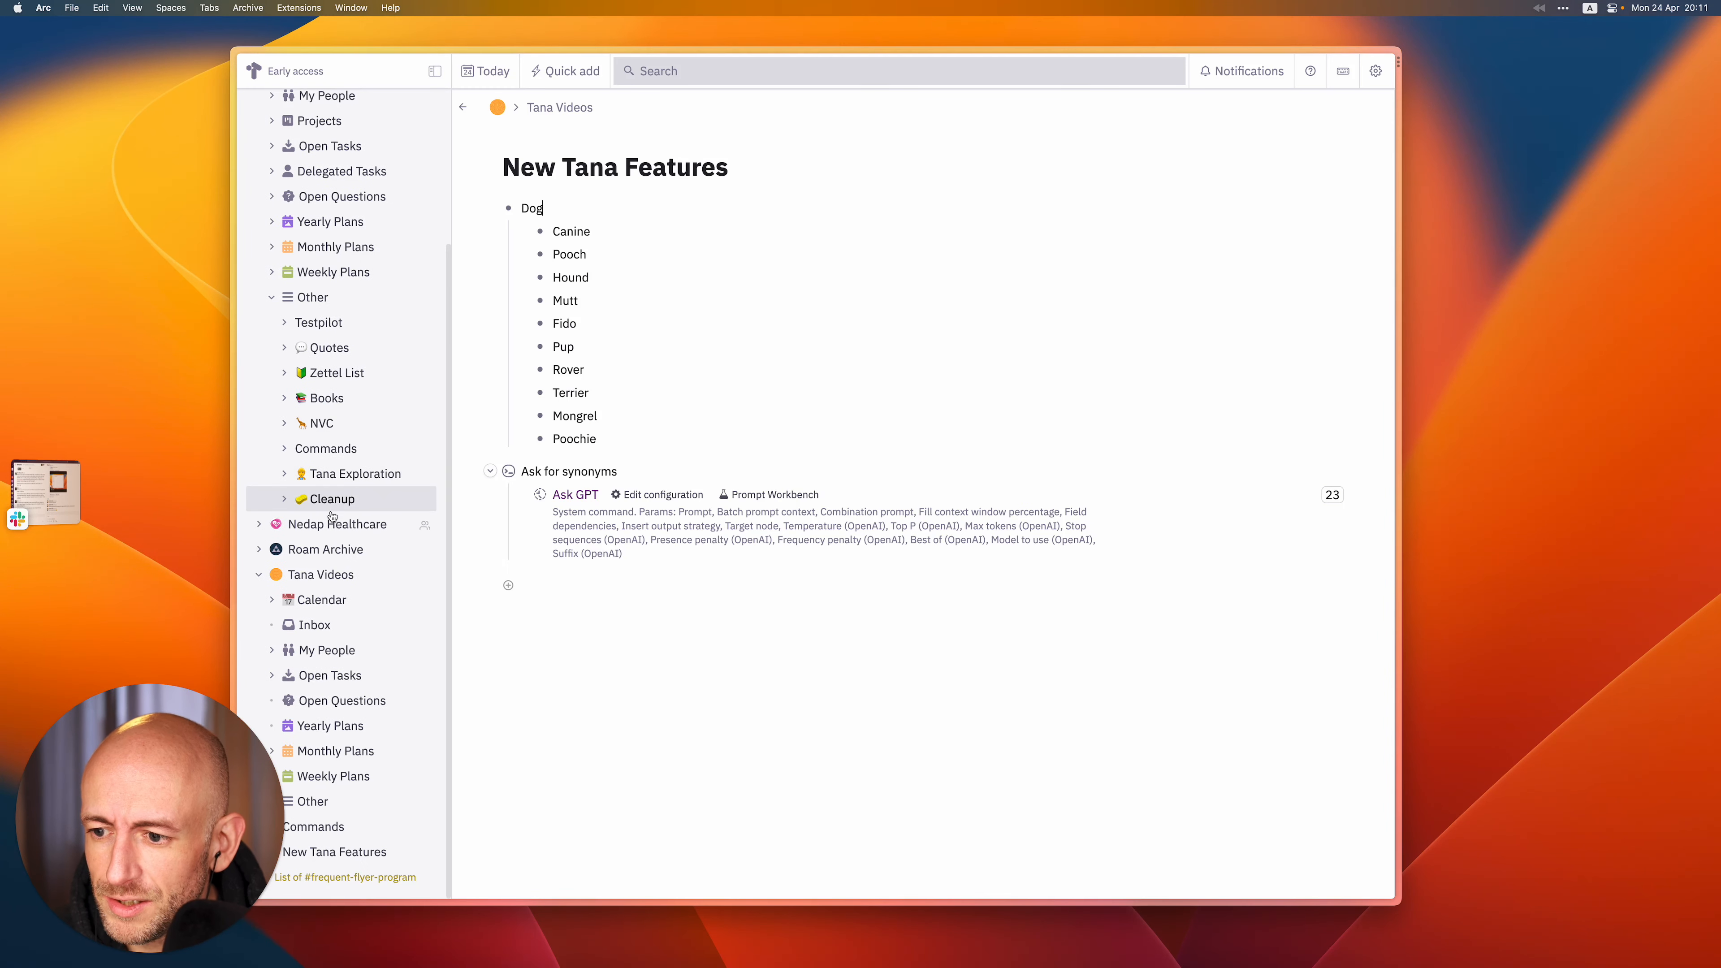
{"action": "scroll", "coordinate": [332, 517], "scroll_direction": "up", "scroll_amount": 5}
{"action": "left_click", "coordinate": [259, 236]}
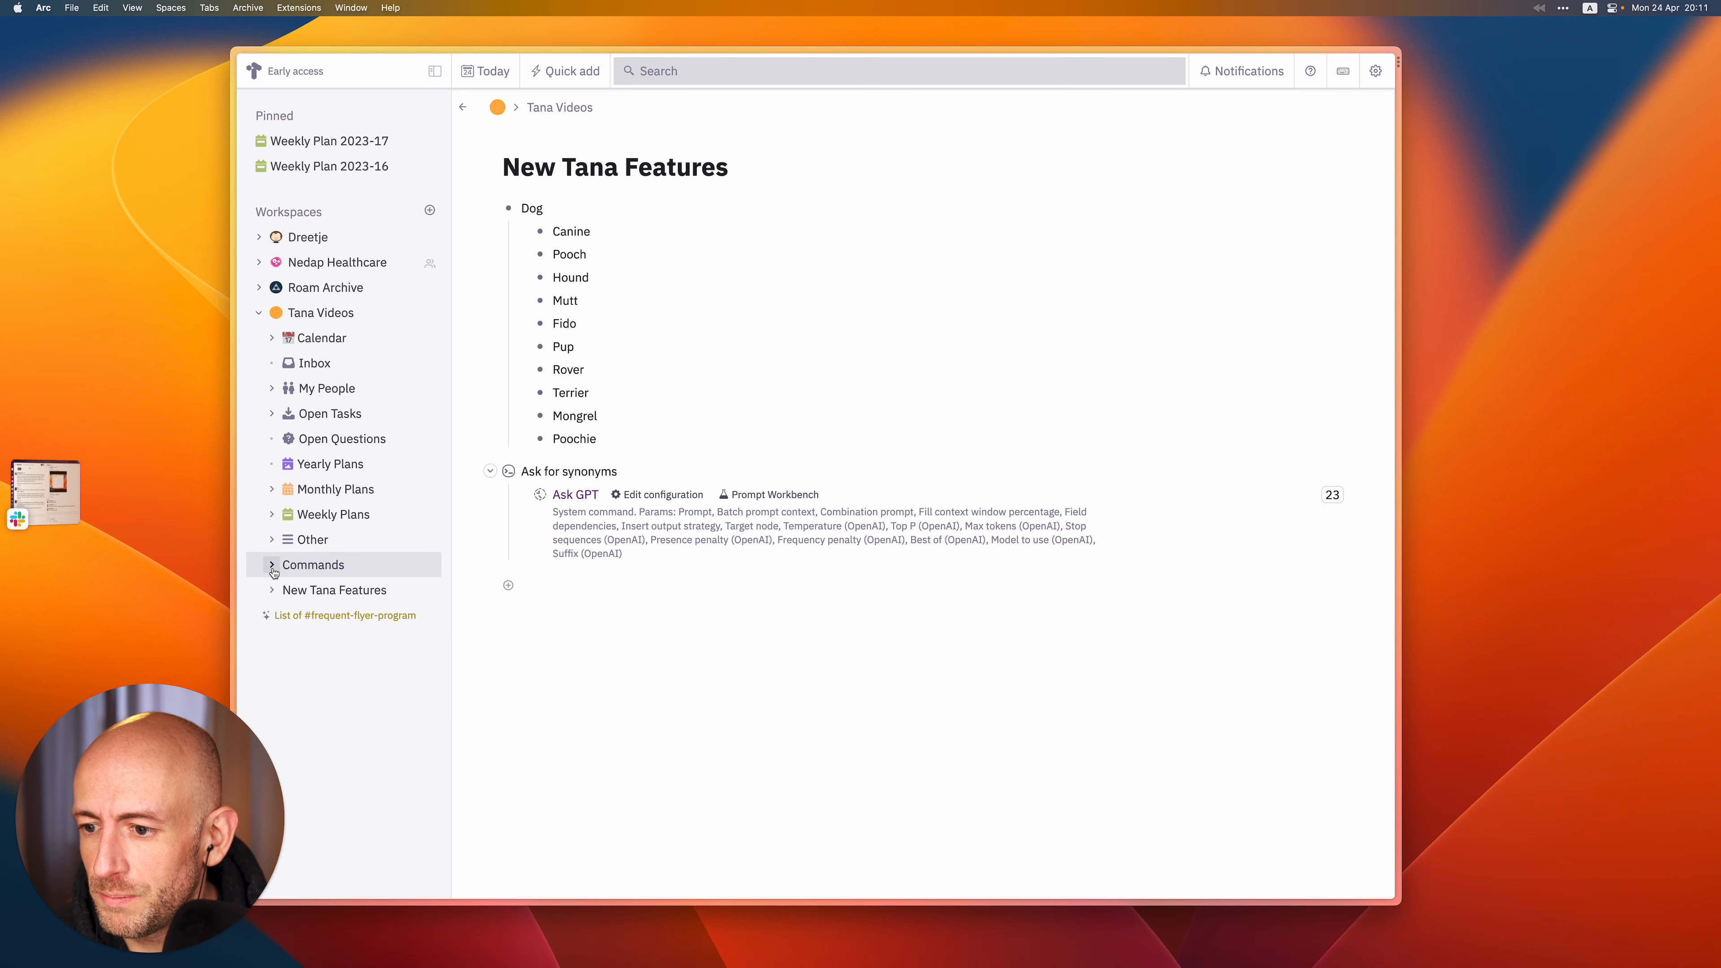
{"action": "left_click", "coordinate": [318, 572]}
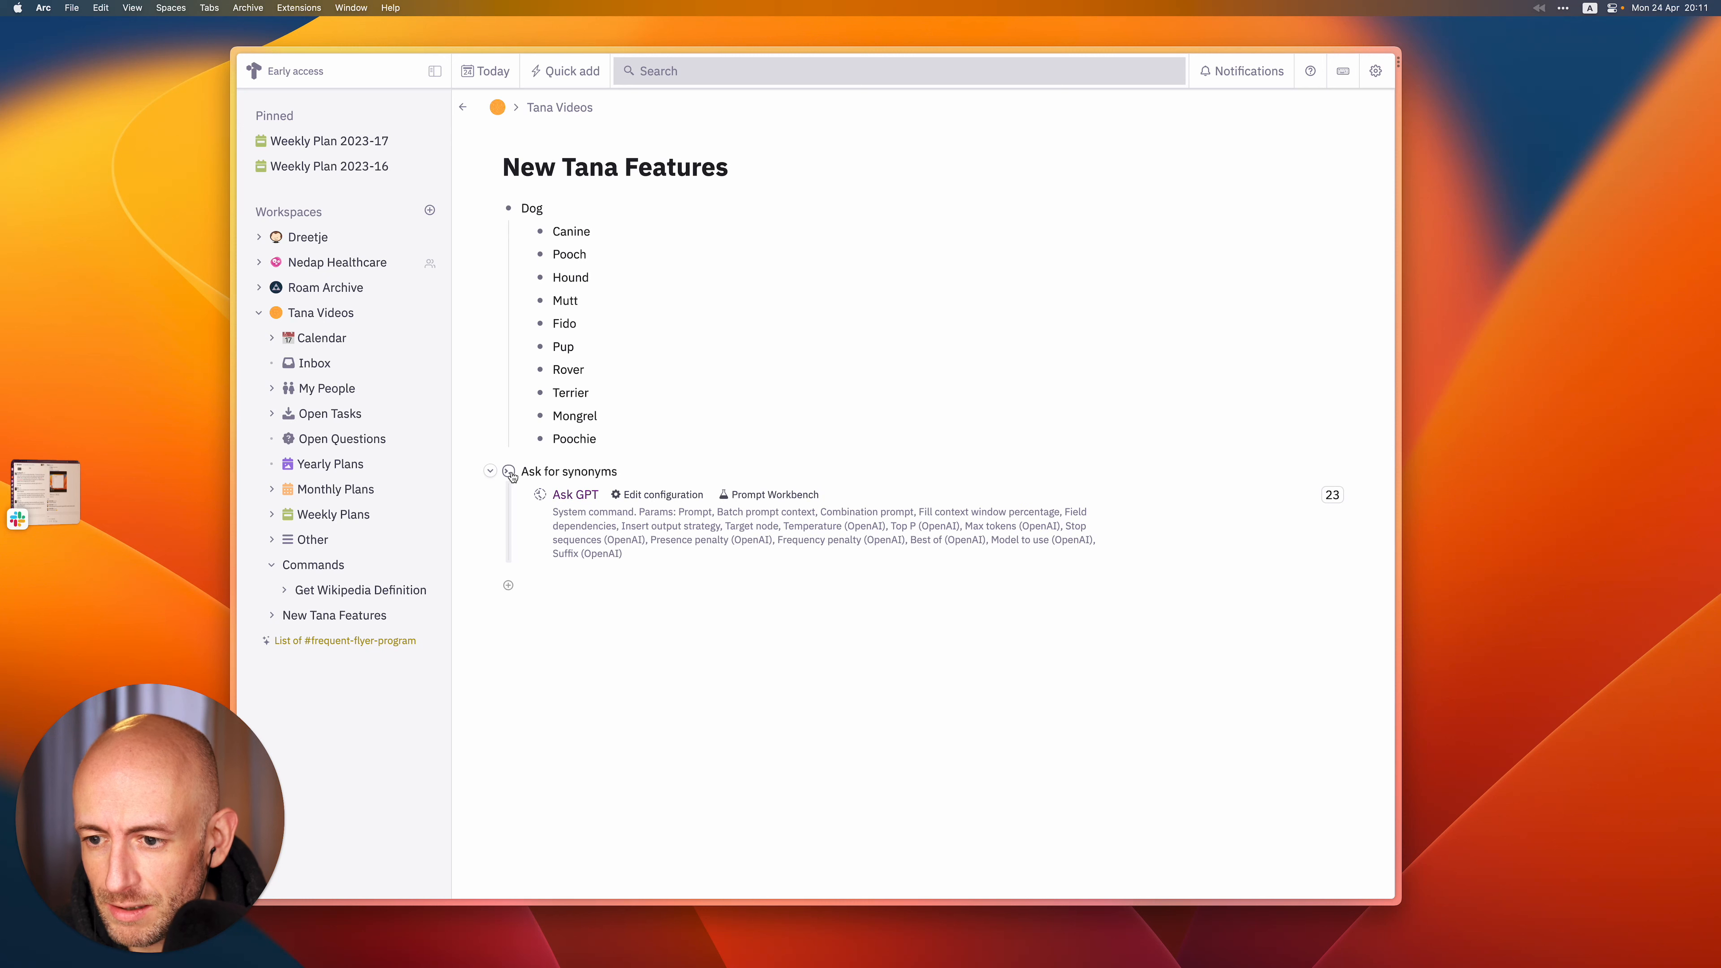
Try to move the "Ask for synonyms" command directly into the Commands node, check that node's contents, and undo the move.
{"action": "left_click_drag", "start_coordinate": [508, 471], "coordinate": [330, 574]}
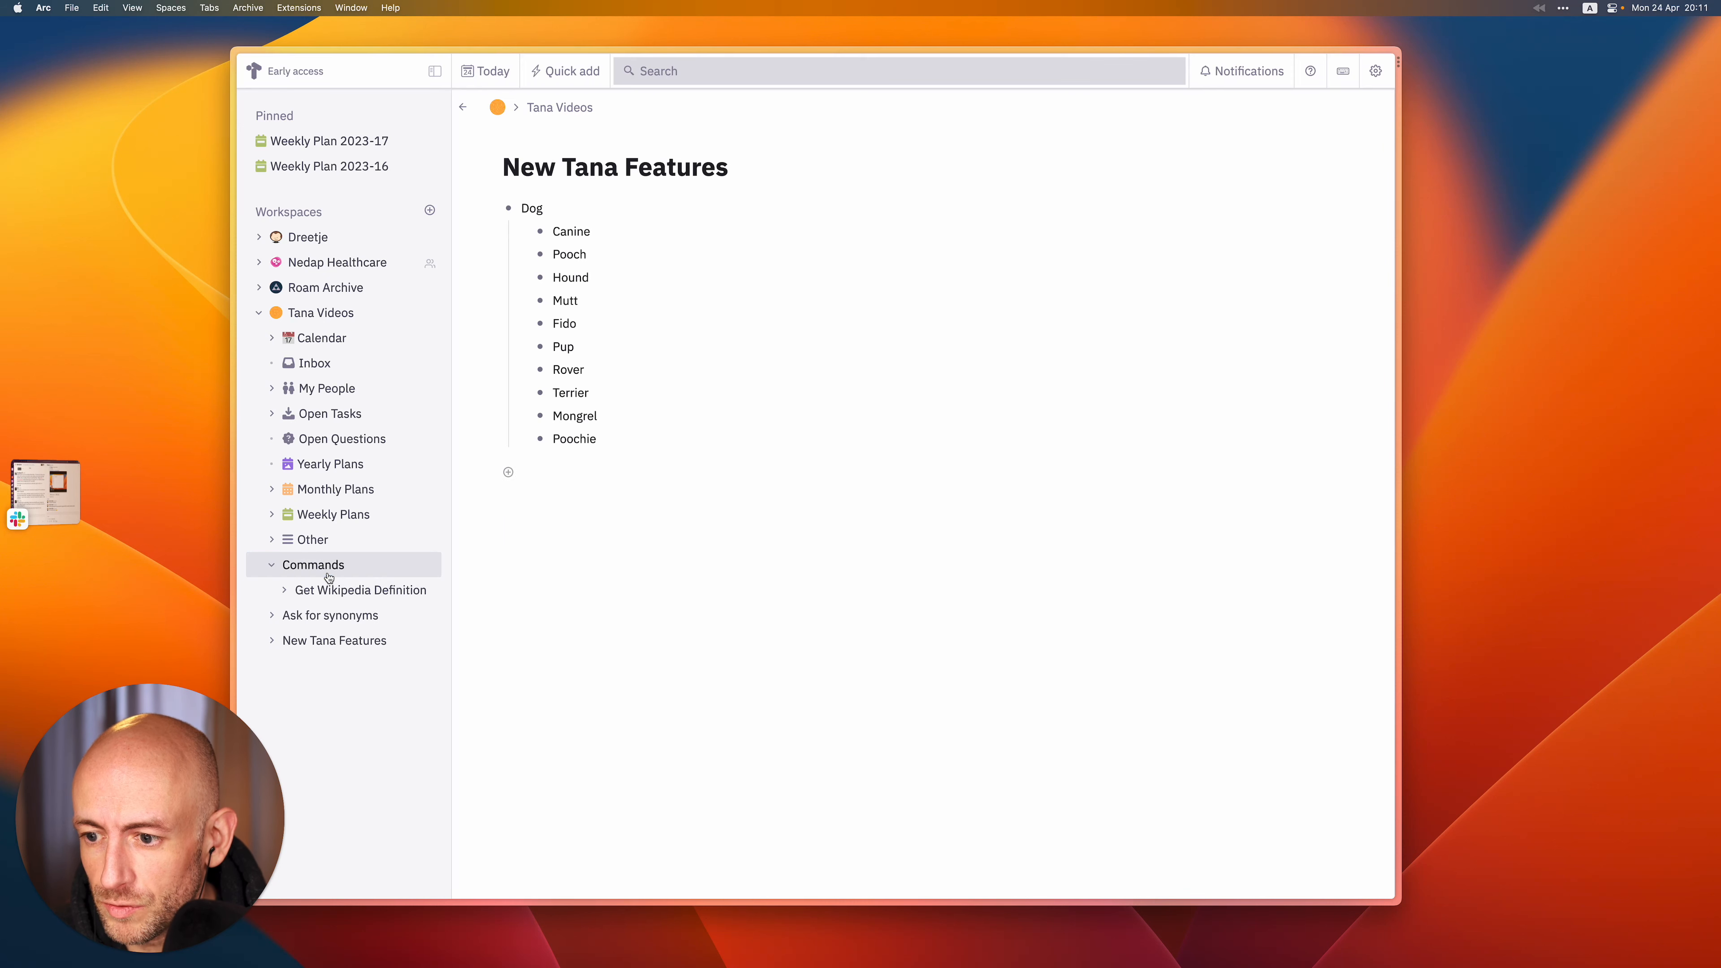
{"action": "left_click", "coordinate": [330, 573]}
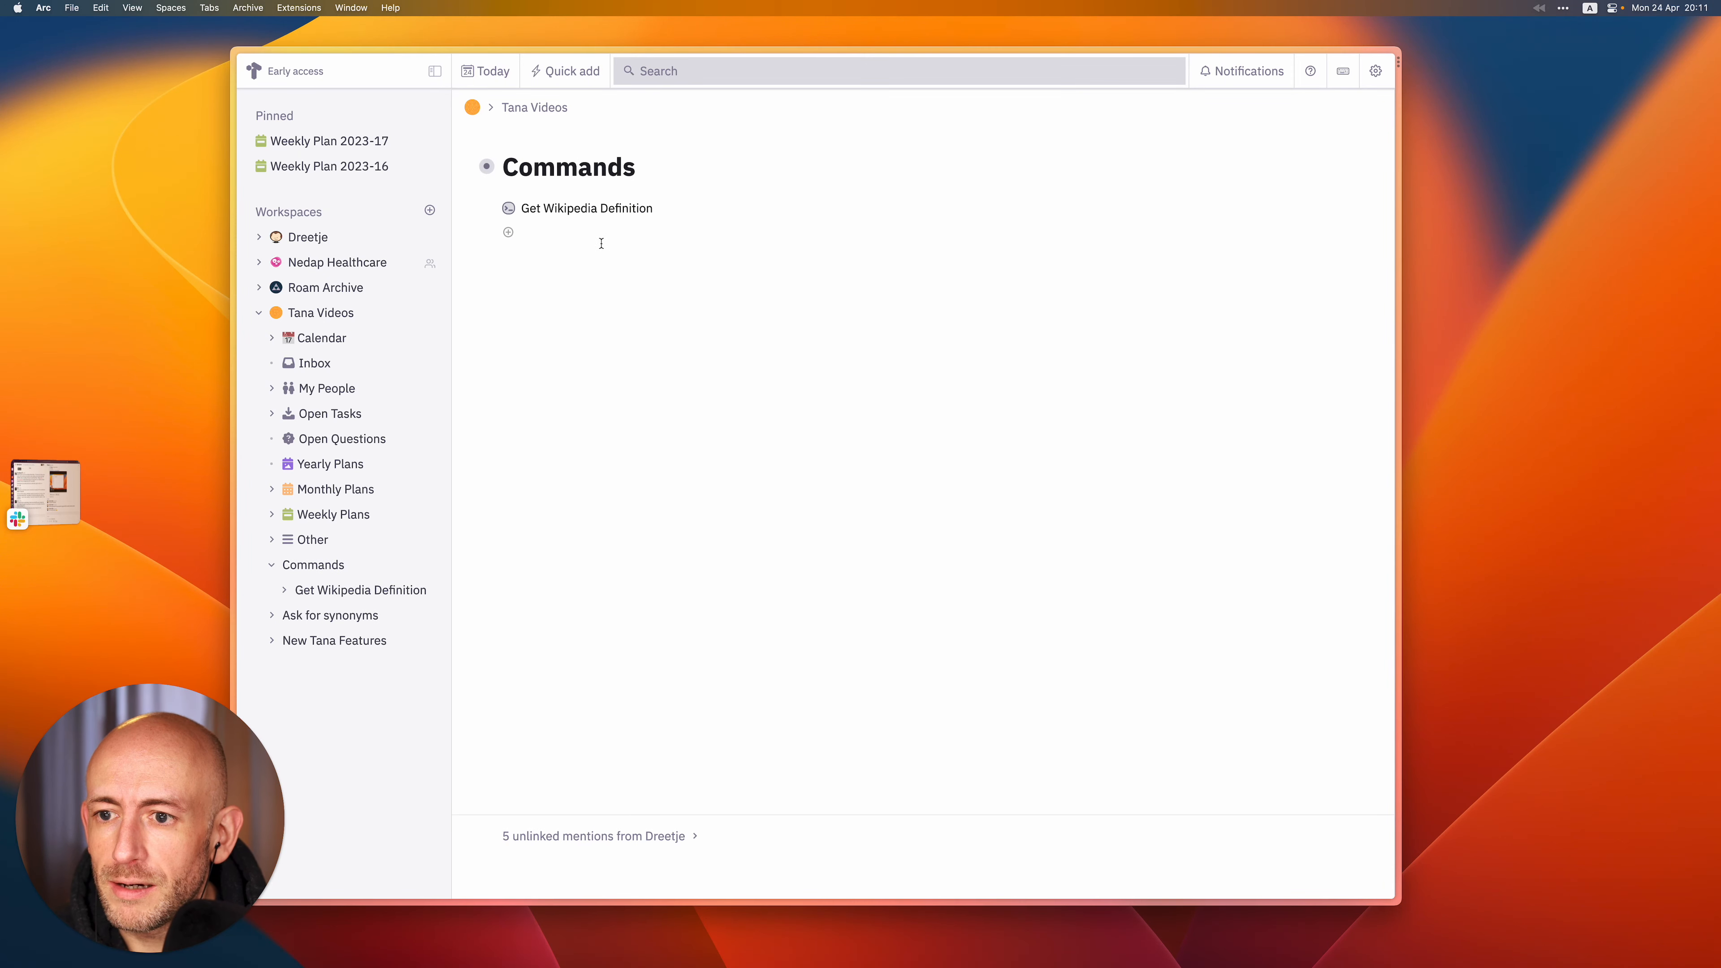
{"action": "key", "text": "super+["}
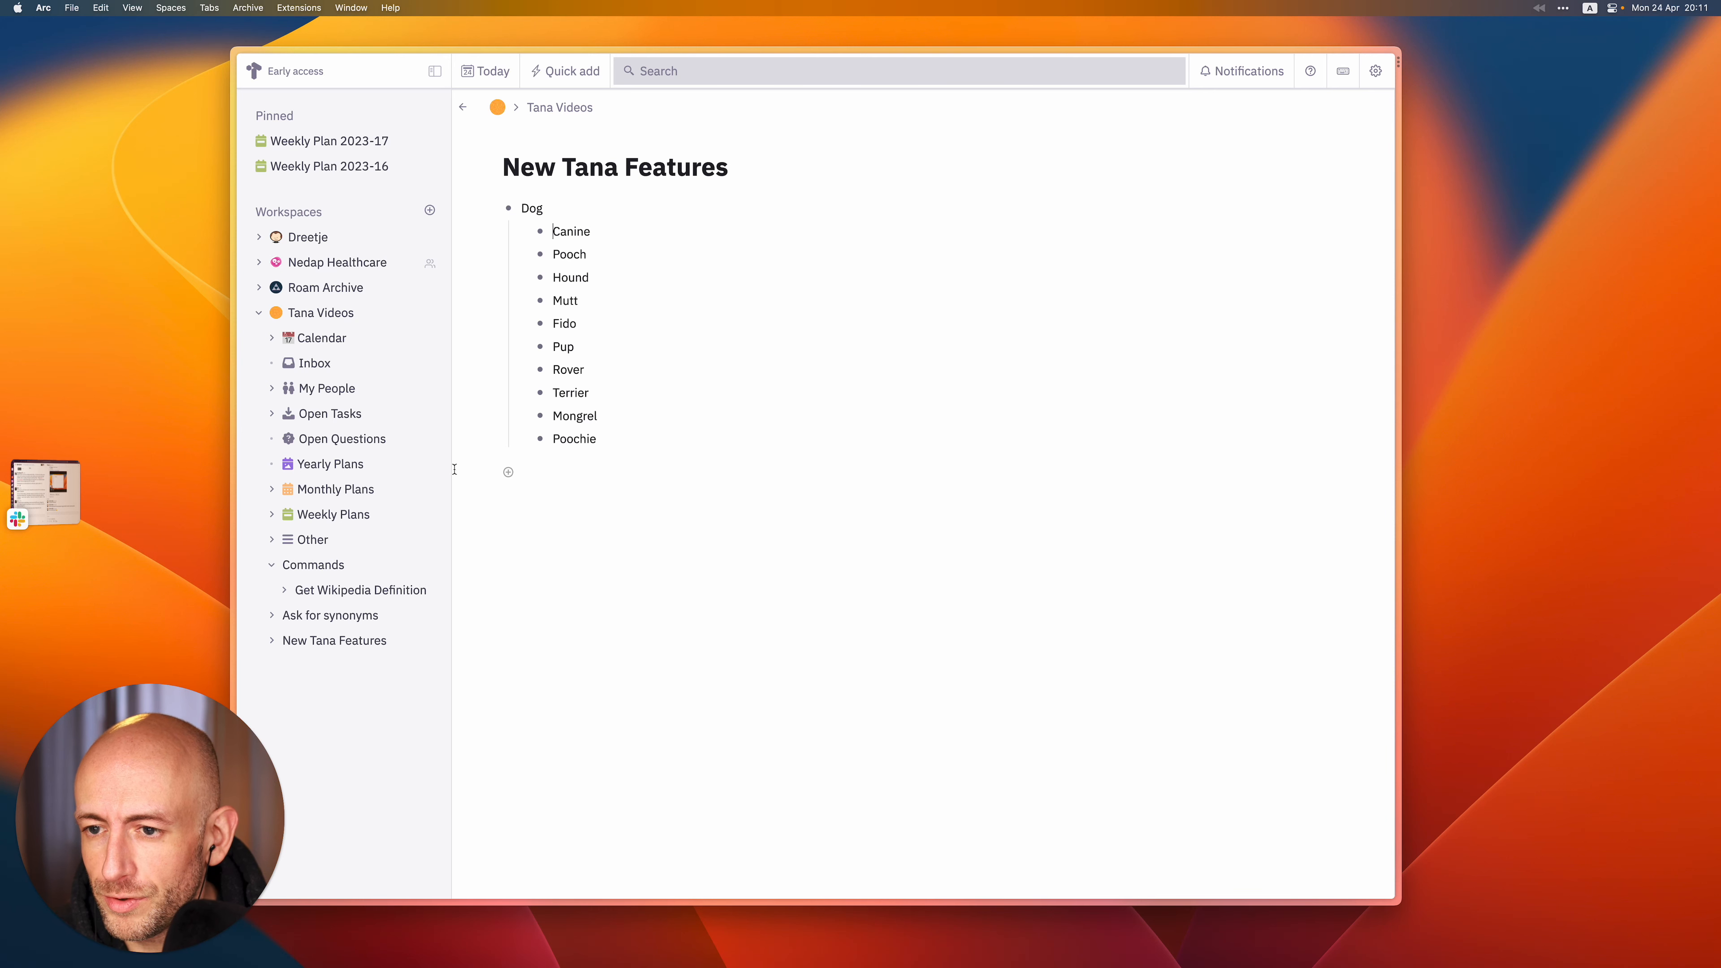
{"action": "left_click", "coordinate": [340, 566]}
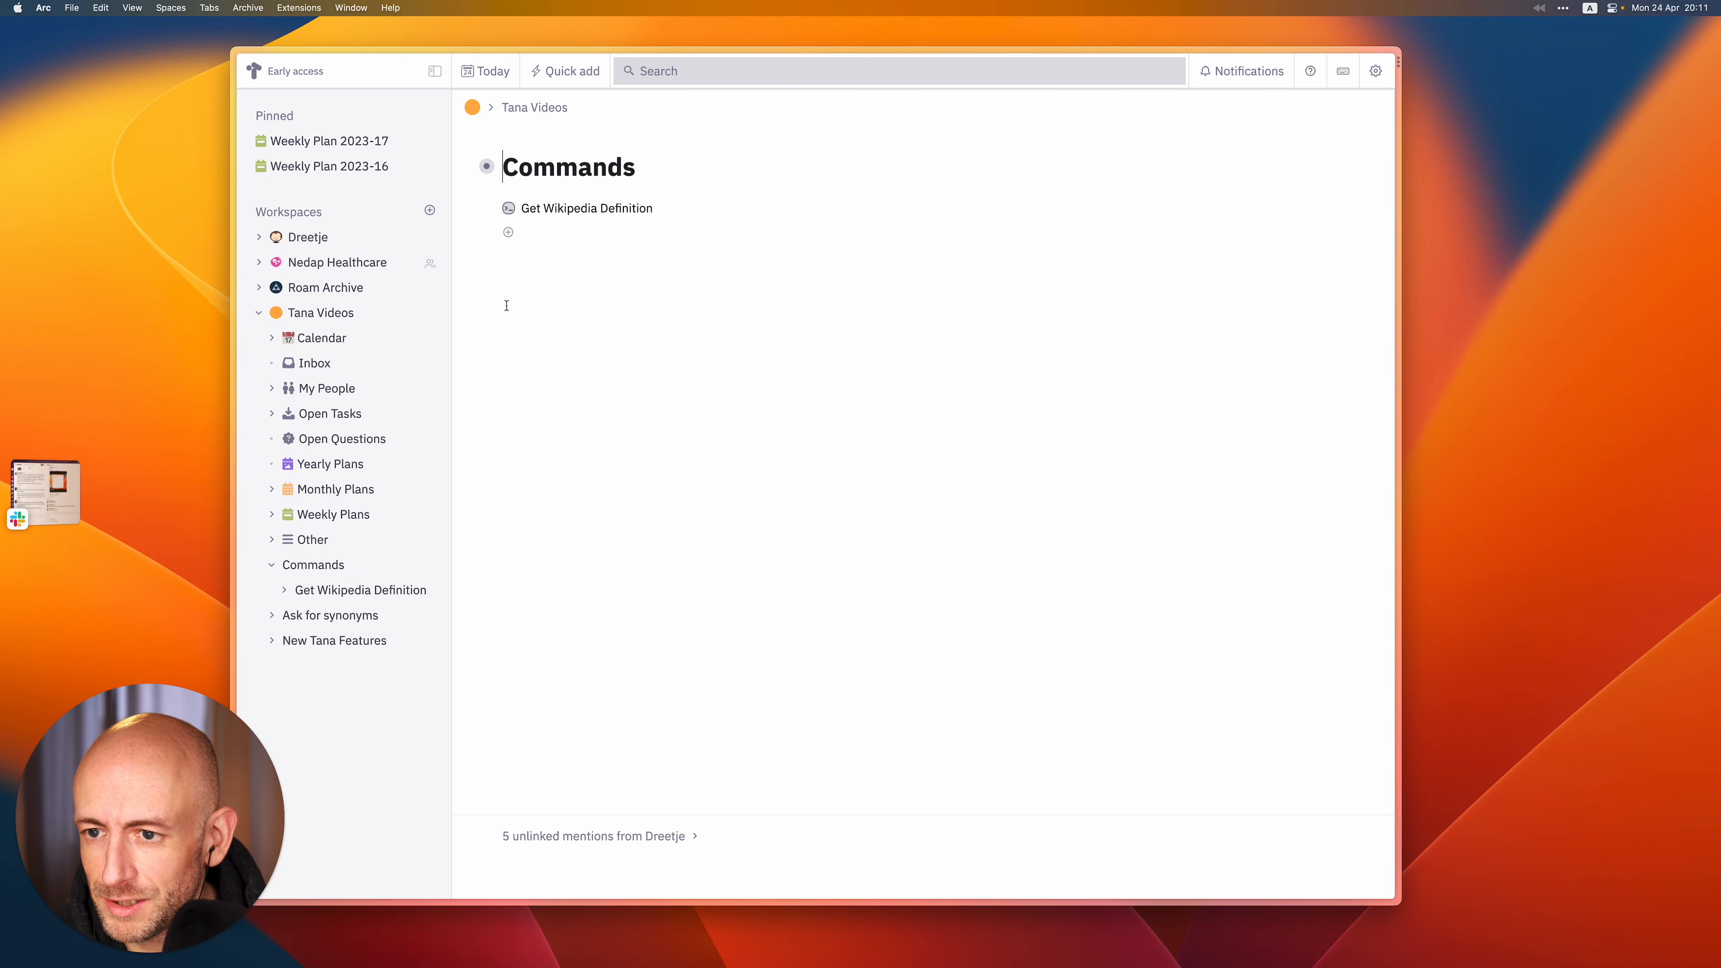
{"action": "key", "text": "super+["}
{"action": "key", "text": "super+z"}
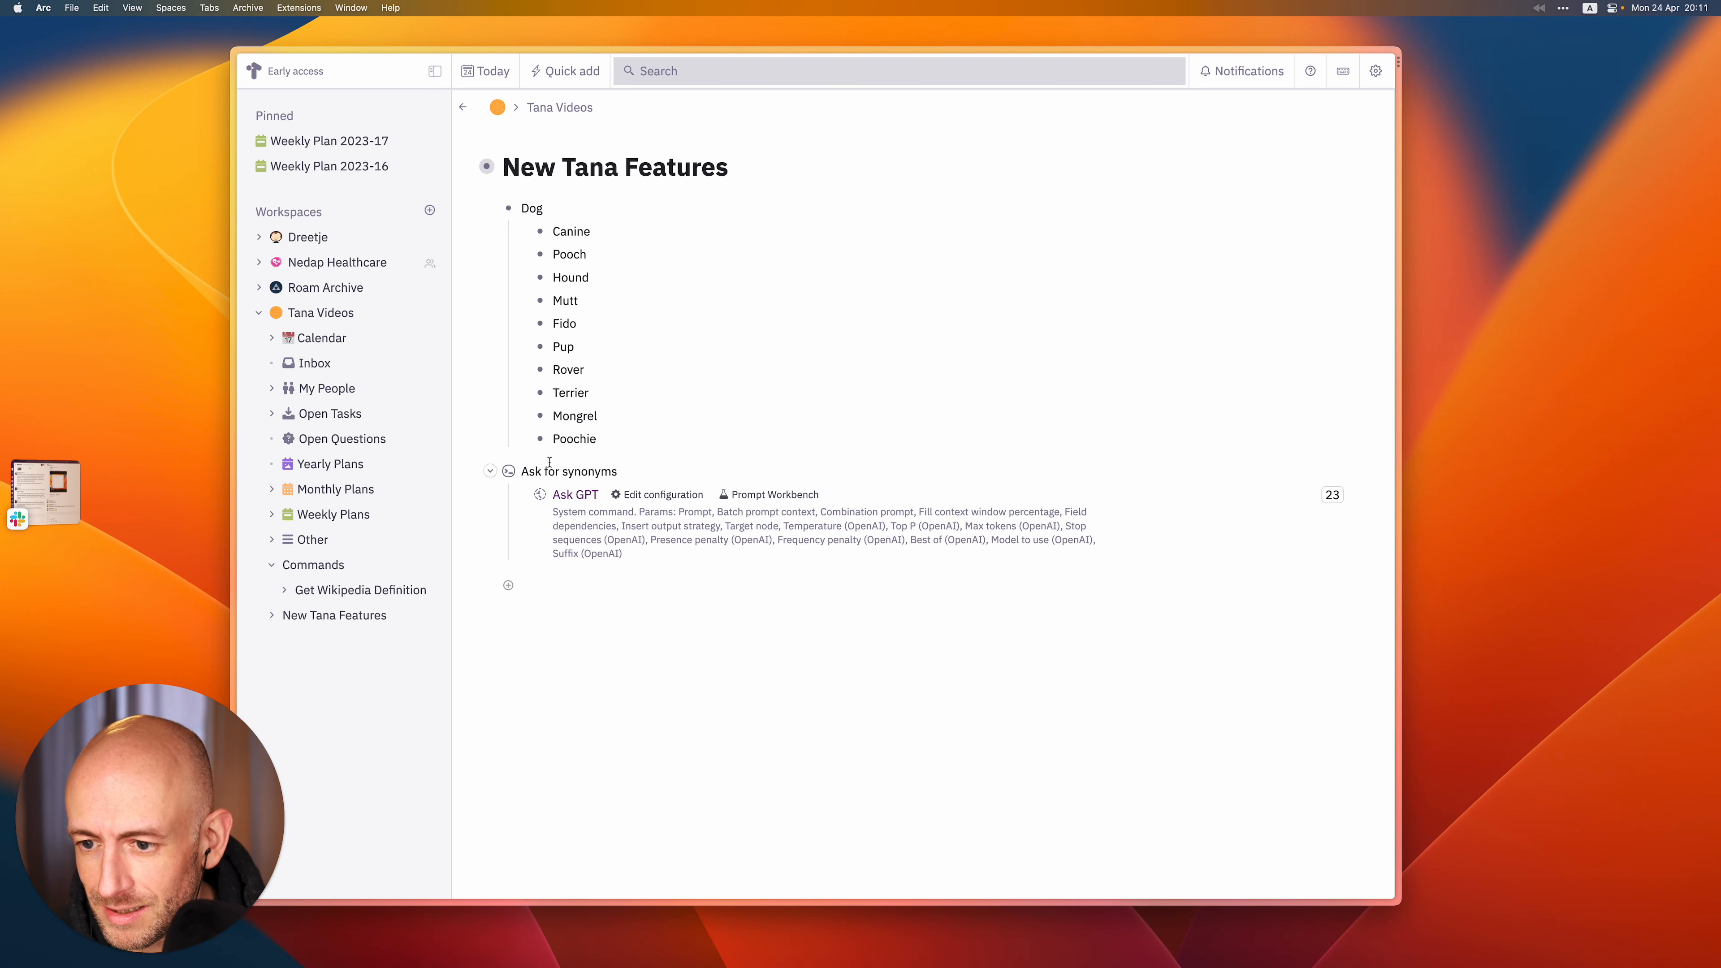
Paste a reference to "Ask for synonyms" into the Commands node and bring the referenced node there.
{"action": "left_click", "coordinate": [550, 471]}
{"action": "key", "text": "super+c"}
{"action": "left_click", "coordinate": [313, 565]}
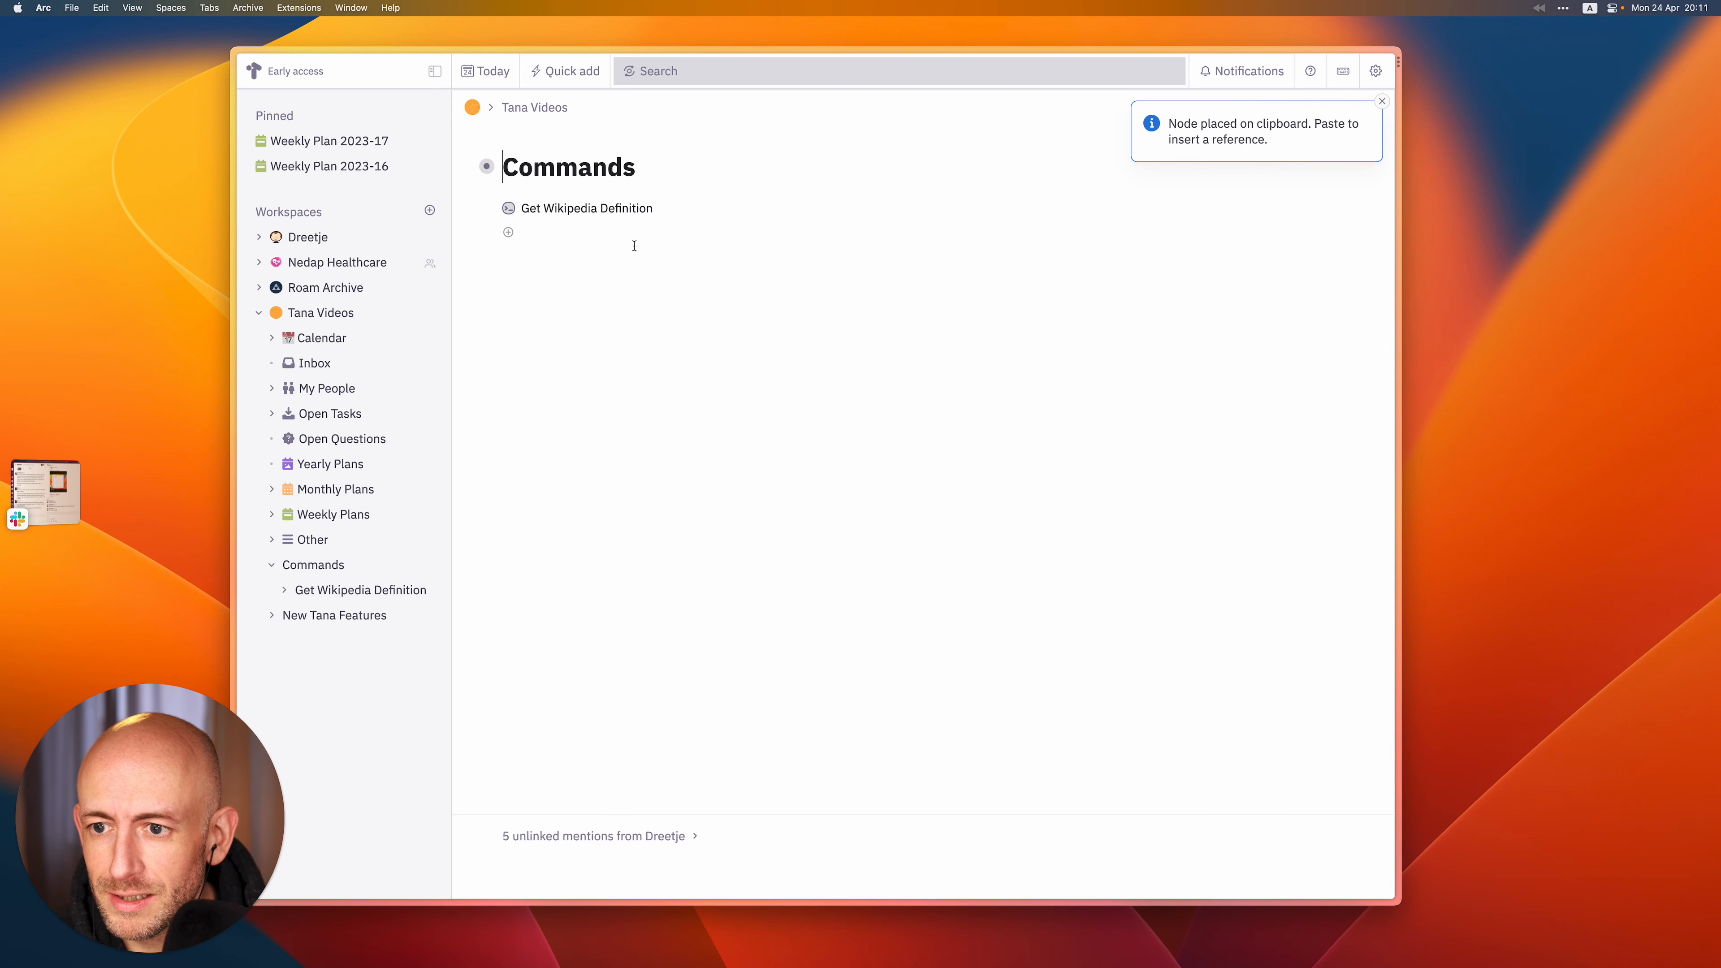
{"action": "left_click", "coordinate": [608, 247]}
{"action": "key", "text": "super+v"}
{"action": "key", "text": "super+k"}
{"action": "type", "text": "br"}
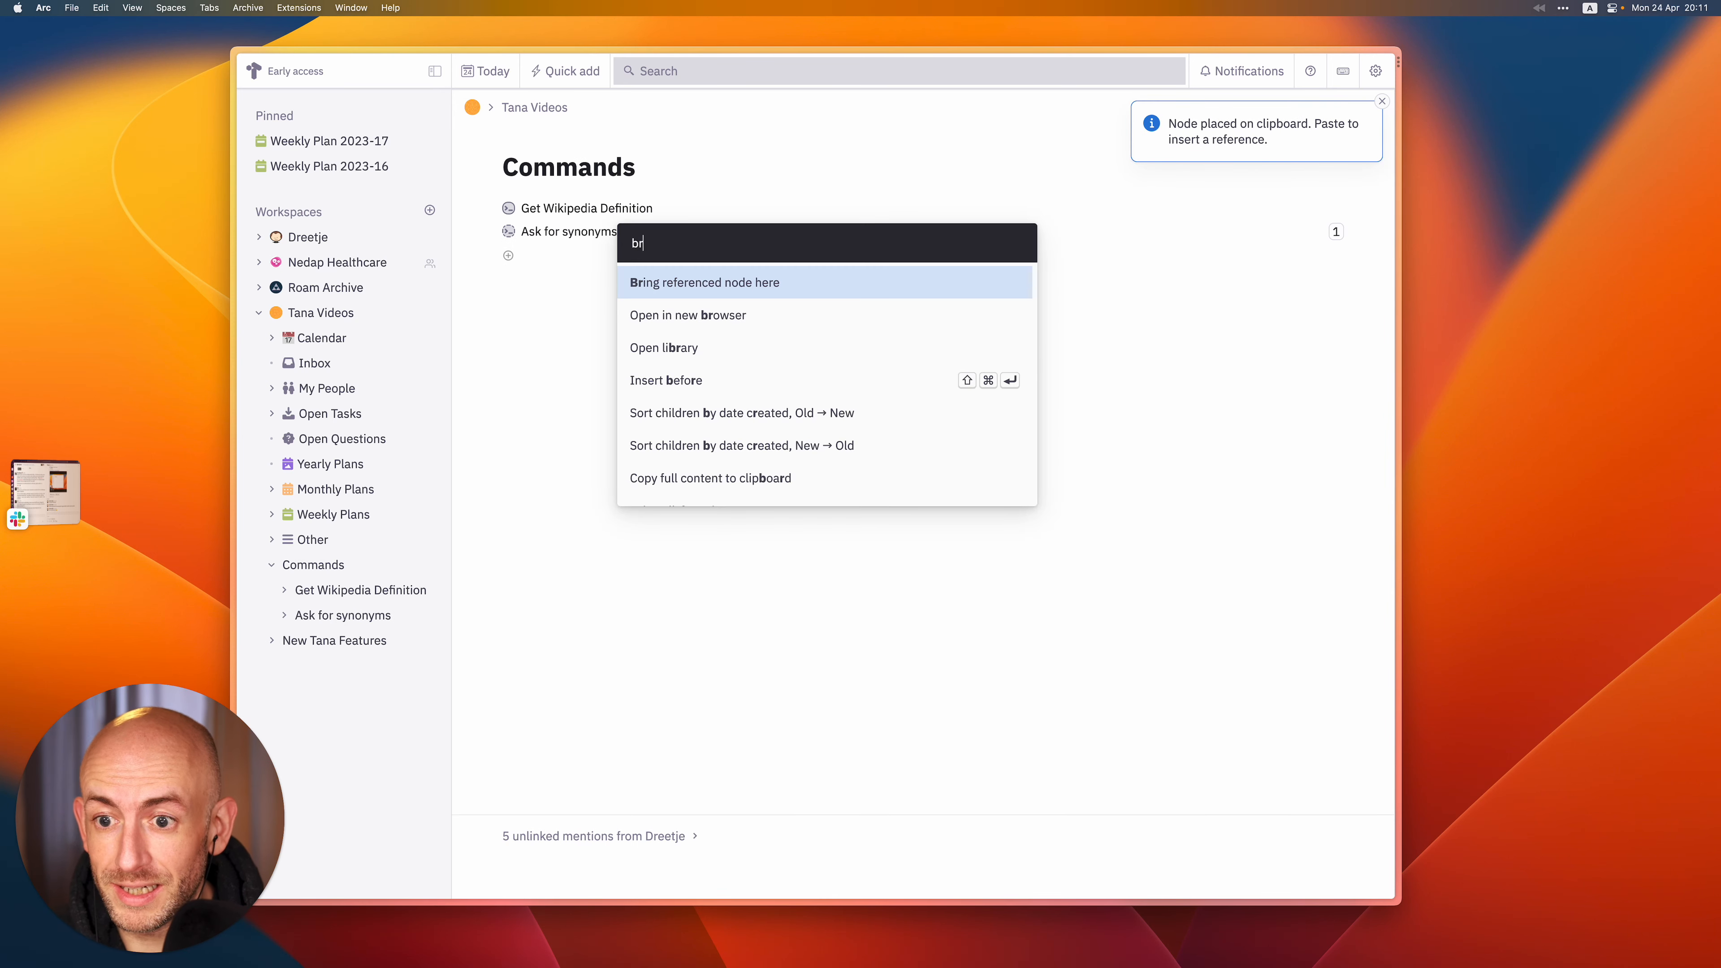
{"action": "key", "text": "Return"}
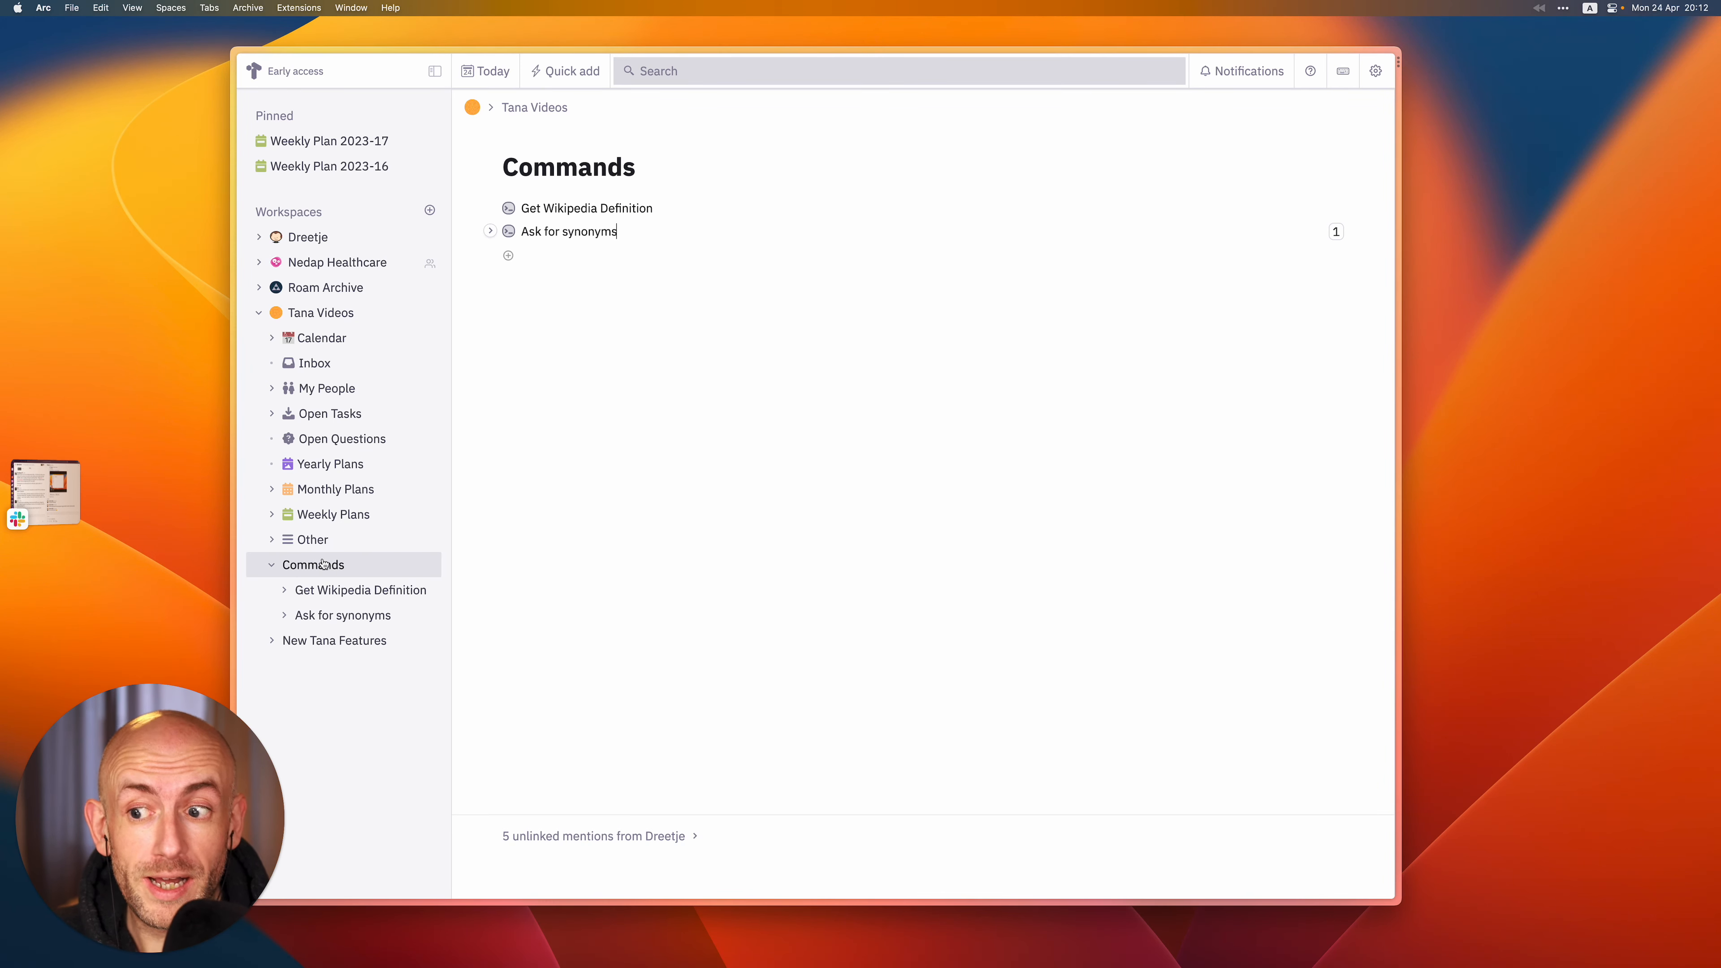
{"action": "left_click", "coordinate": [552, 242]}
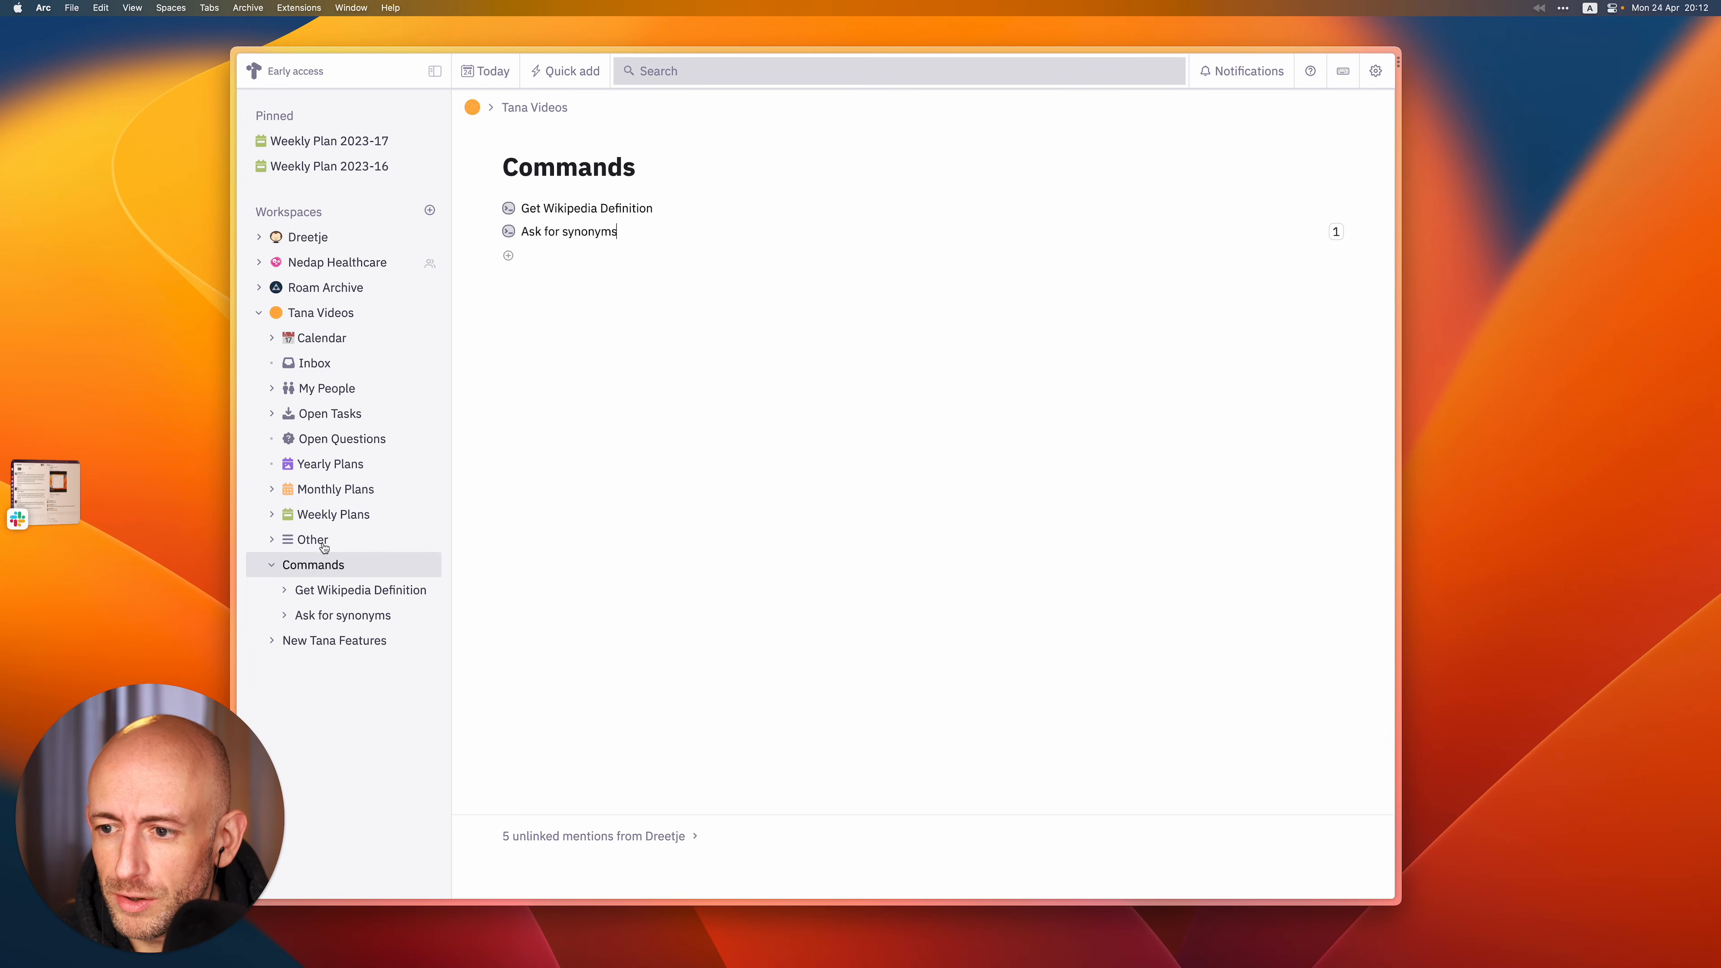
Review the Ask GPT command's context node, prompt and temperature configuration on the New Tana Features page, then collapse "Ask for synonyms".
{"action": "left_click", "coordinate": [334, 640]}
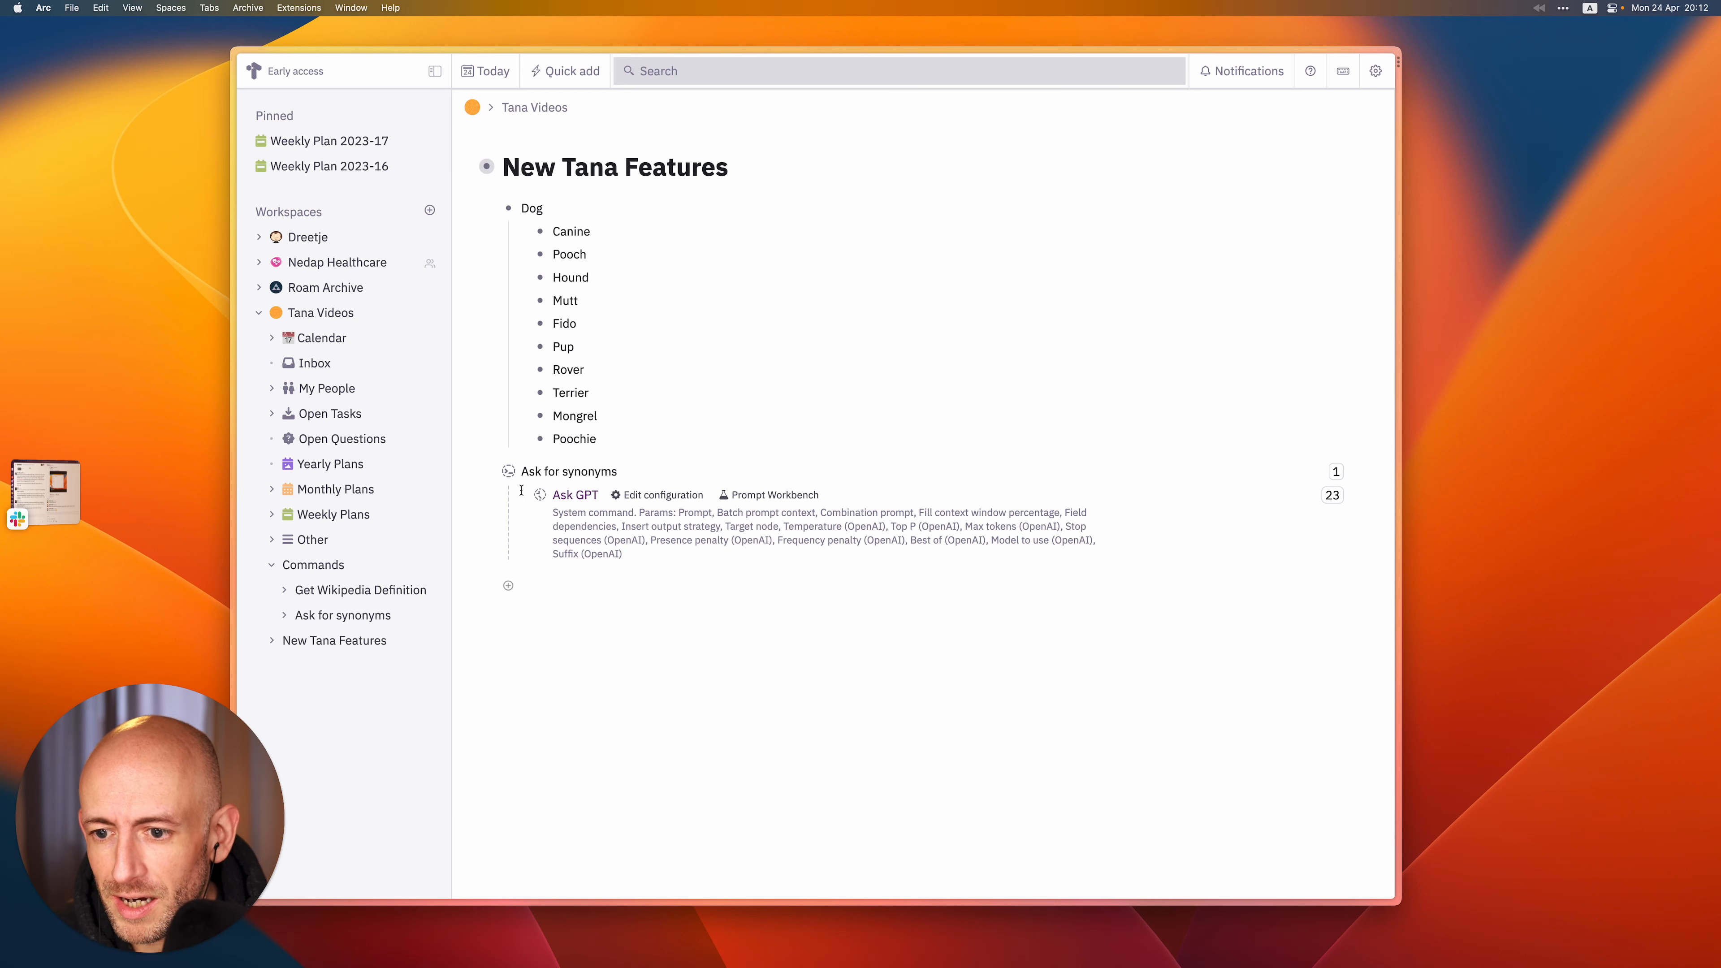
{"action": "left_click", "coordinate": [662, 494]}
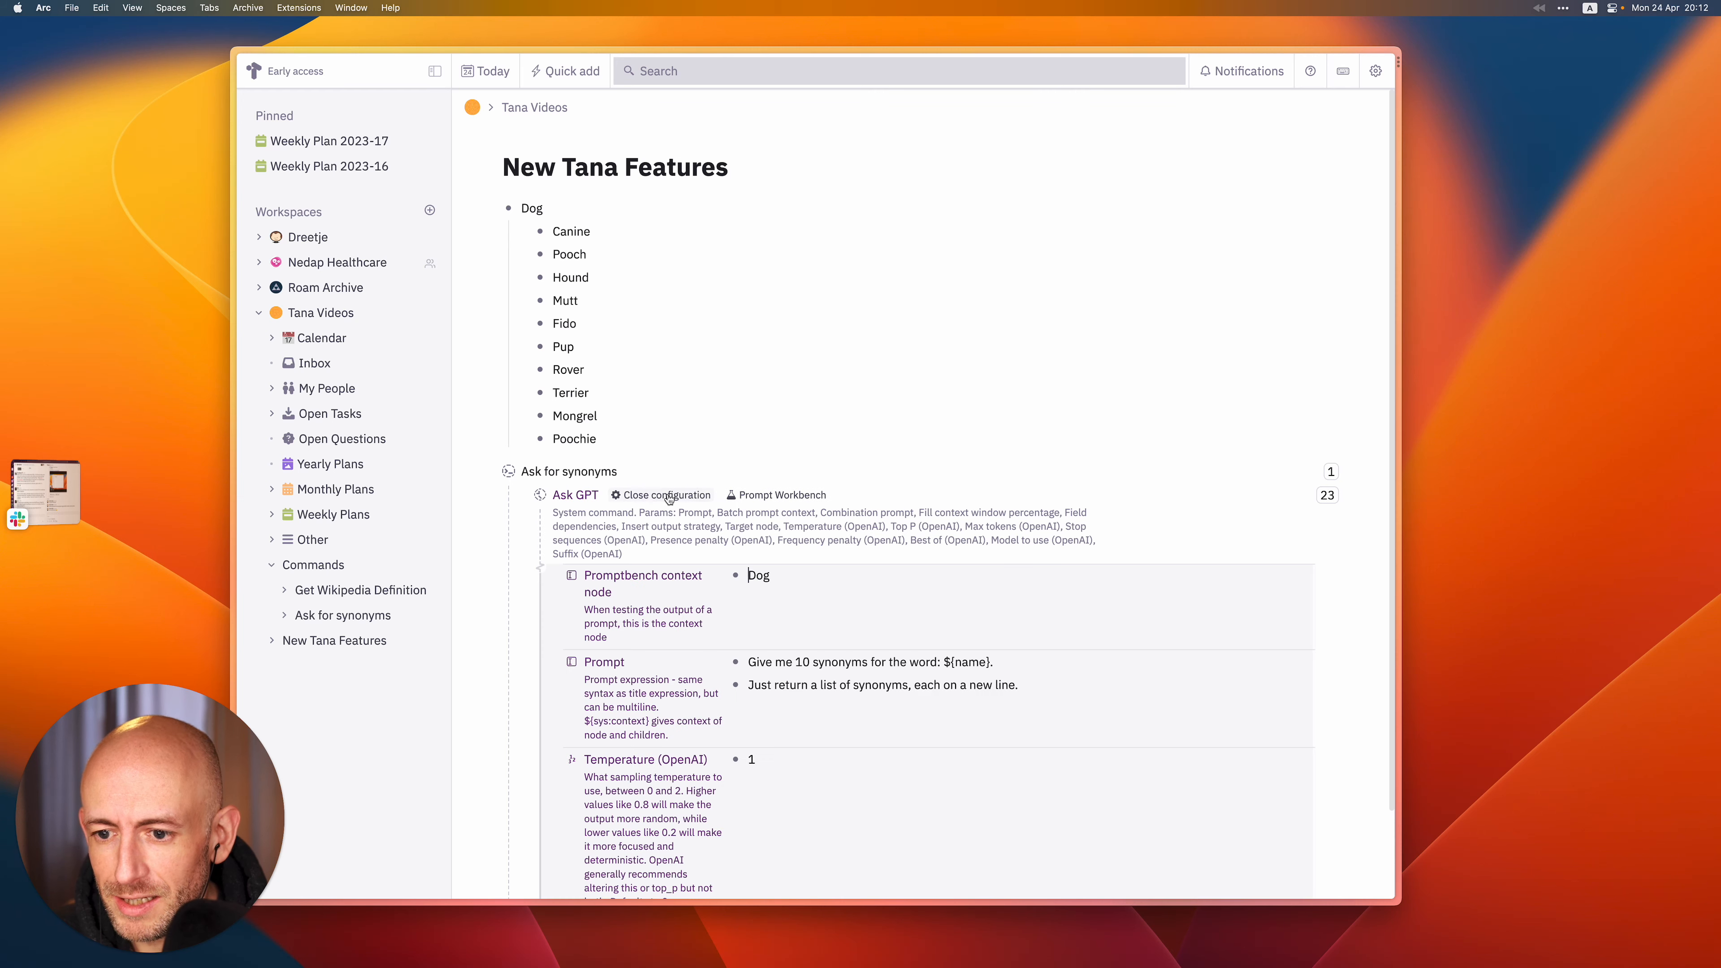
{"action": "scroll", "coordinate": [761, 645], "scroll_direction": "down", "scroll_amount": 3}
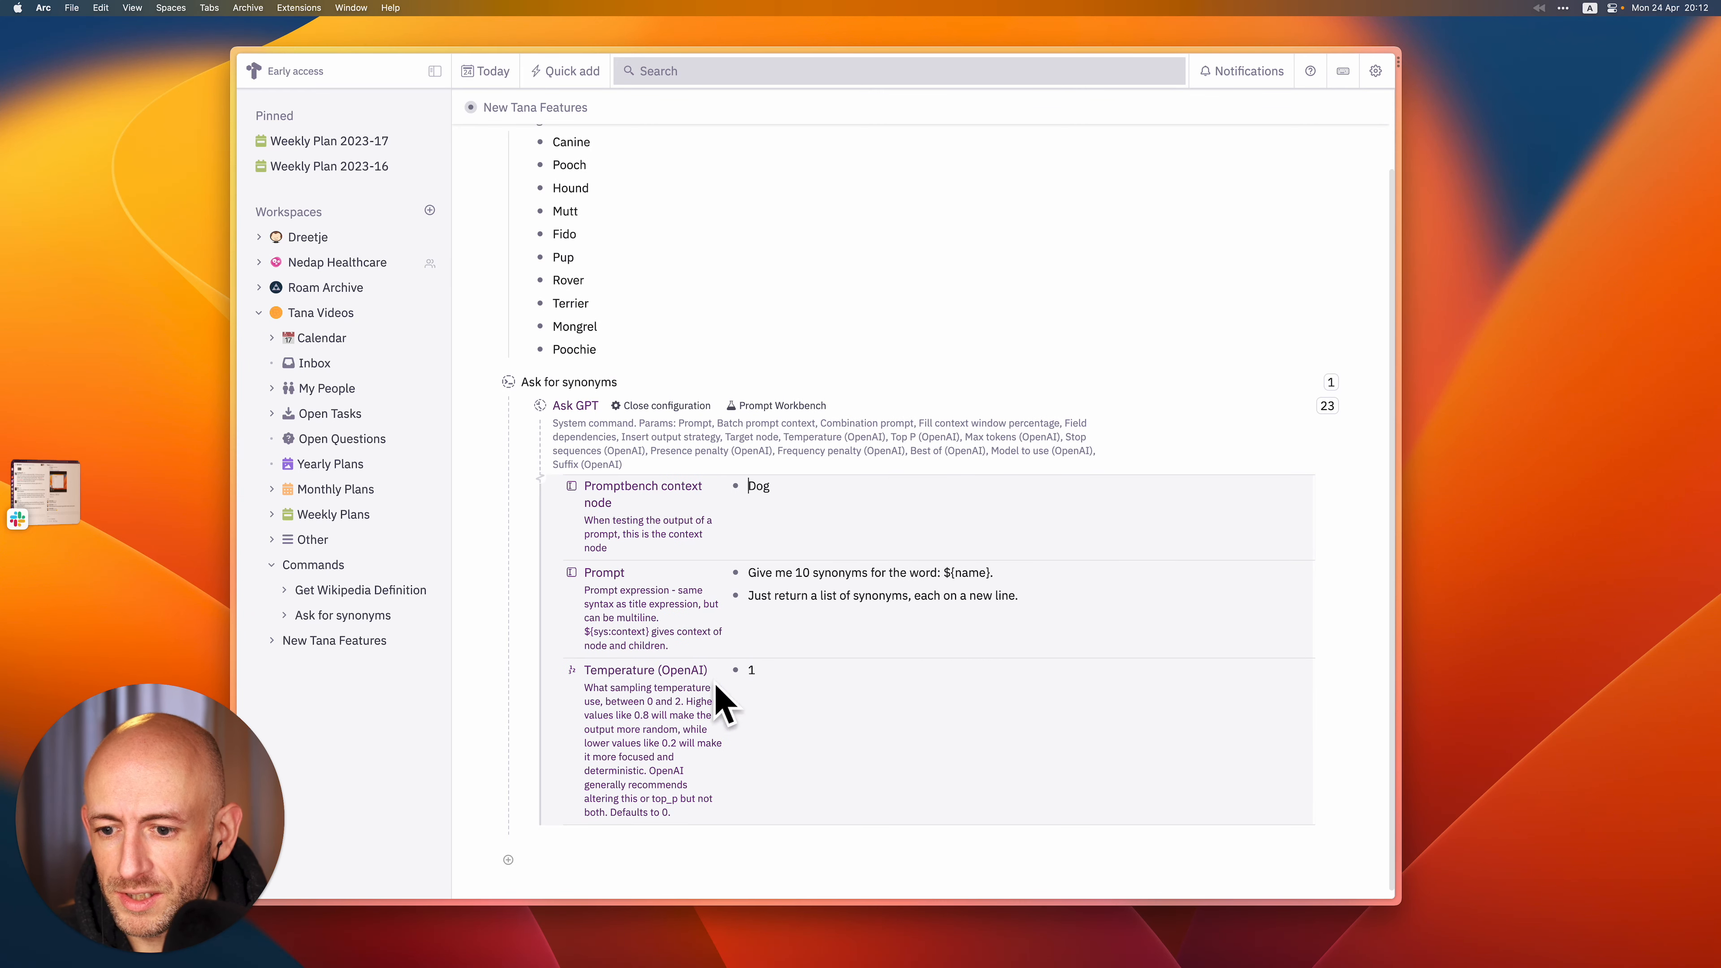
{"action": "left_click", "coordinate": [751, 498]}
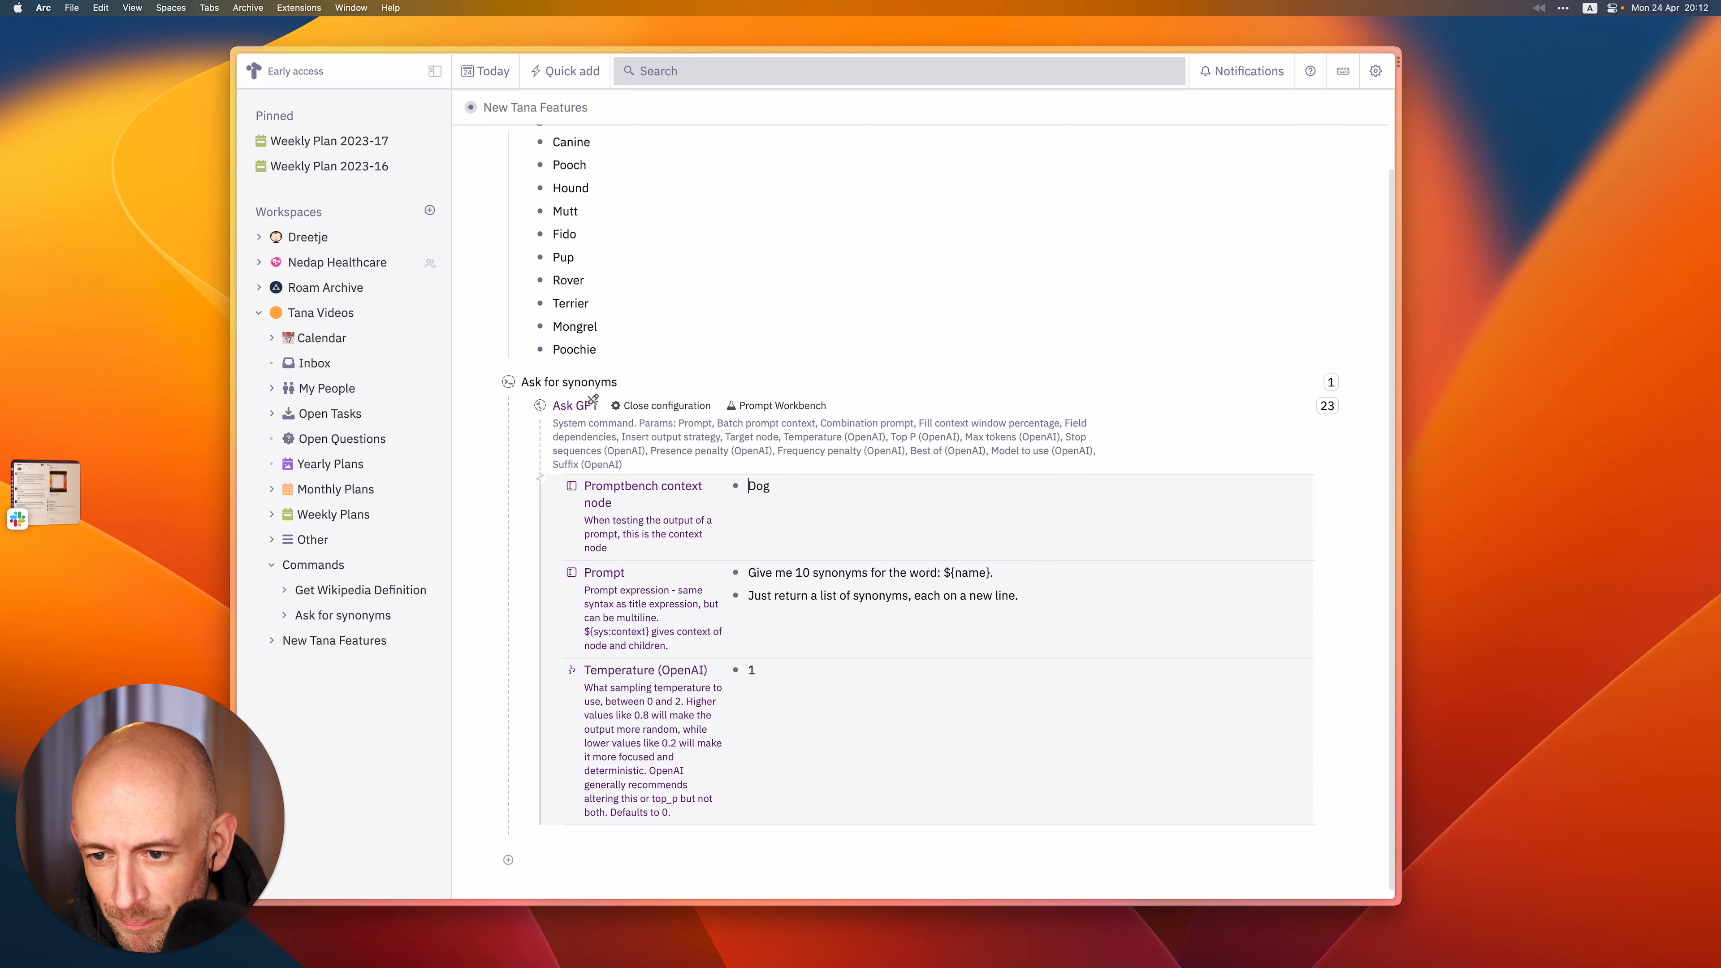
{"action": "scroll", "coordinate": [600, 392], "scroll_direction": "up", "scroll_amount": 1}
{"action": "scroll", "coordinate": [600, 391], "scroll_direction": "up", "scroll_amount": 3}
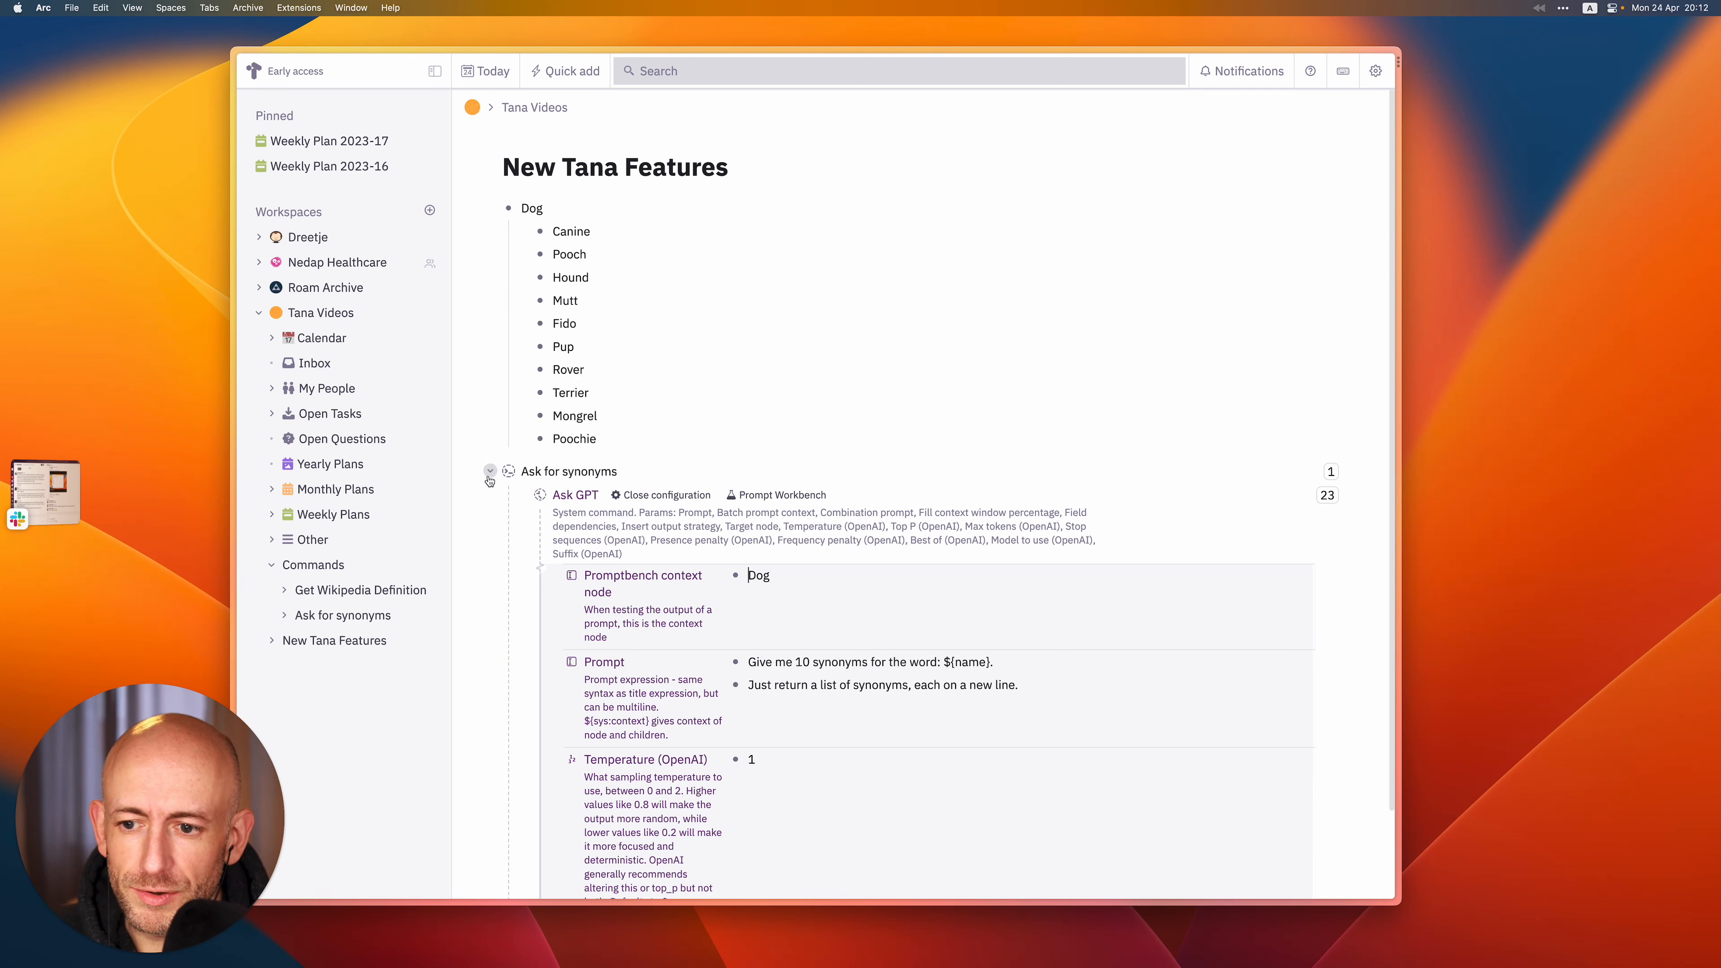
{"action": "left_click", "coordinate": [490, 471]}
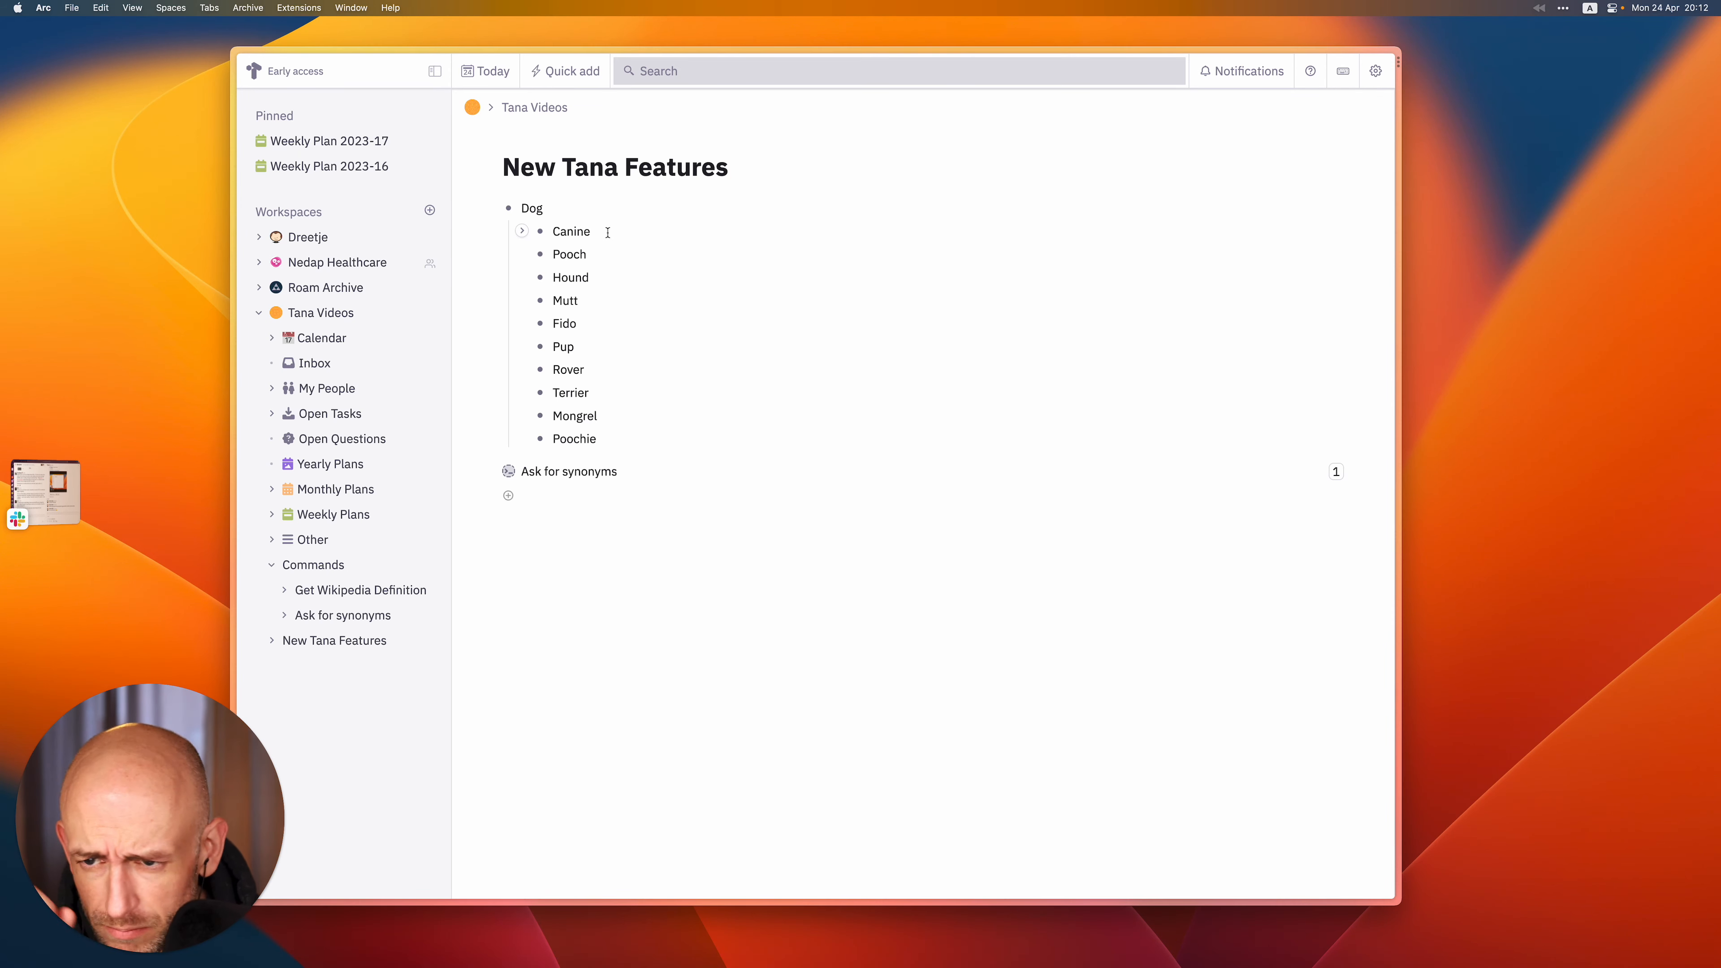
{"action": "left_click_drag", "start_coordinate": [607, 232], "coordinate": [627, 436]}
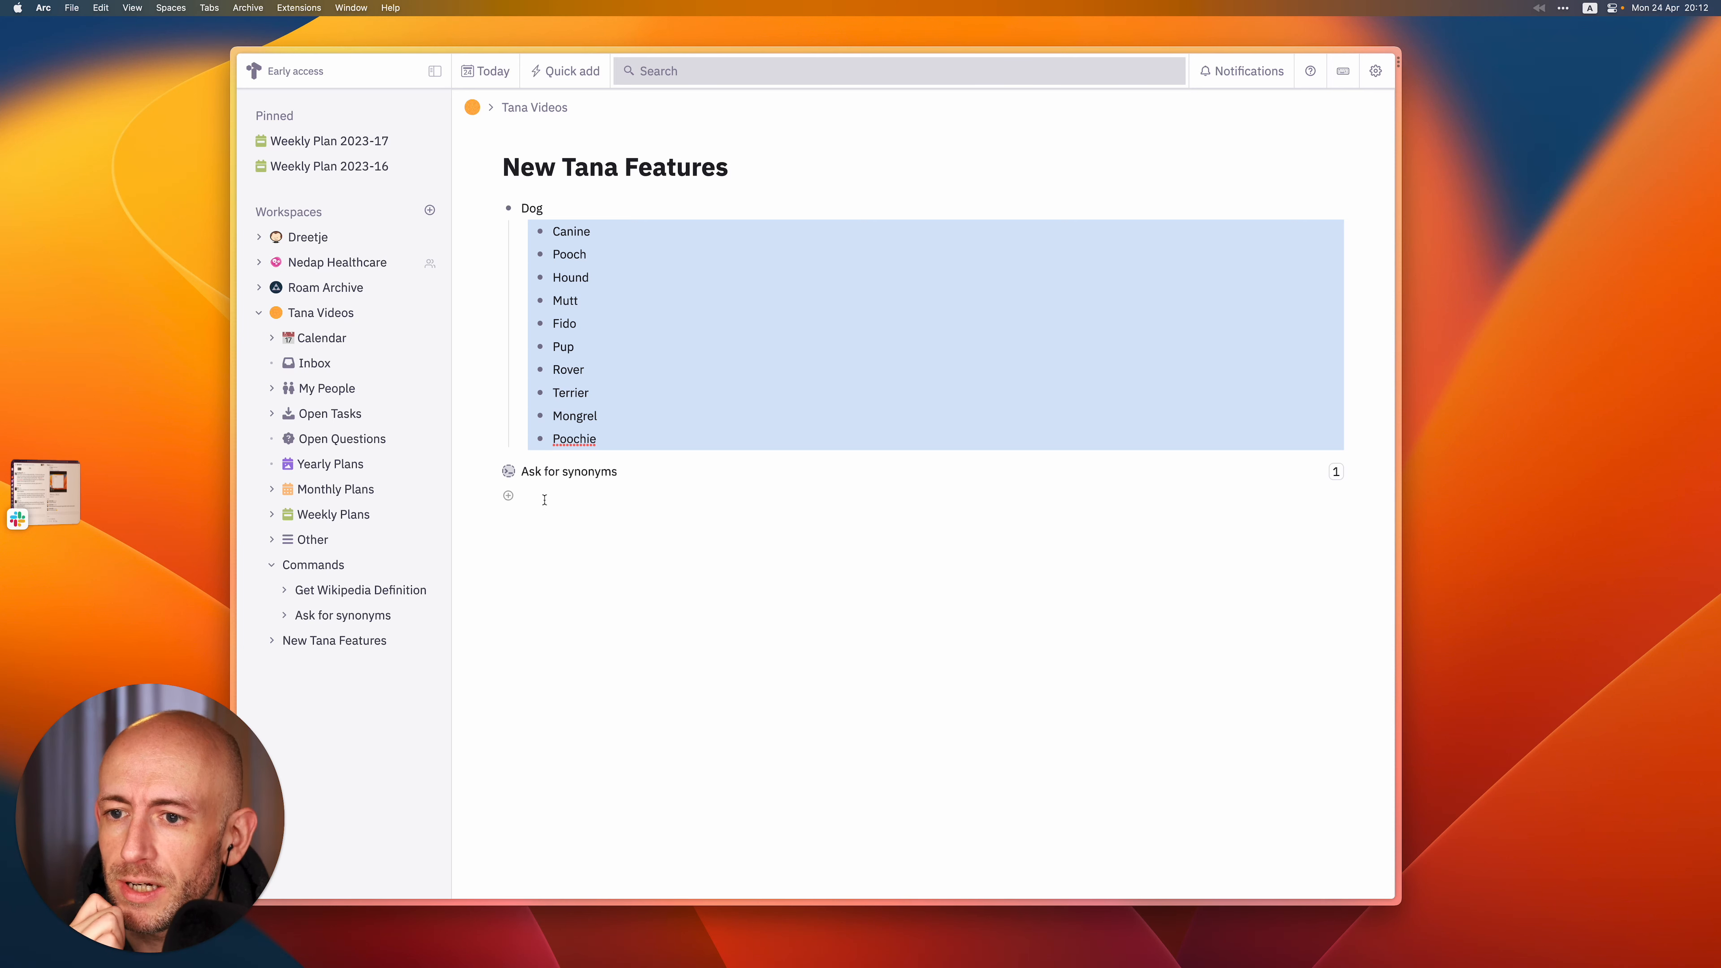
{"action": "left_click", "coordinate": [612, 518]}
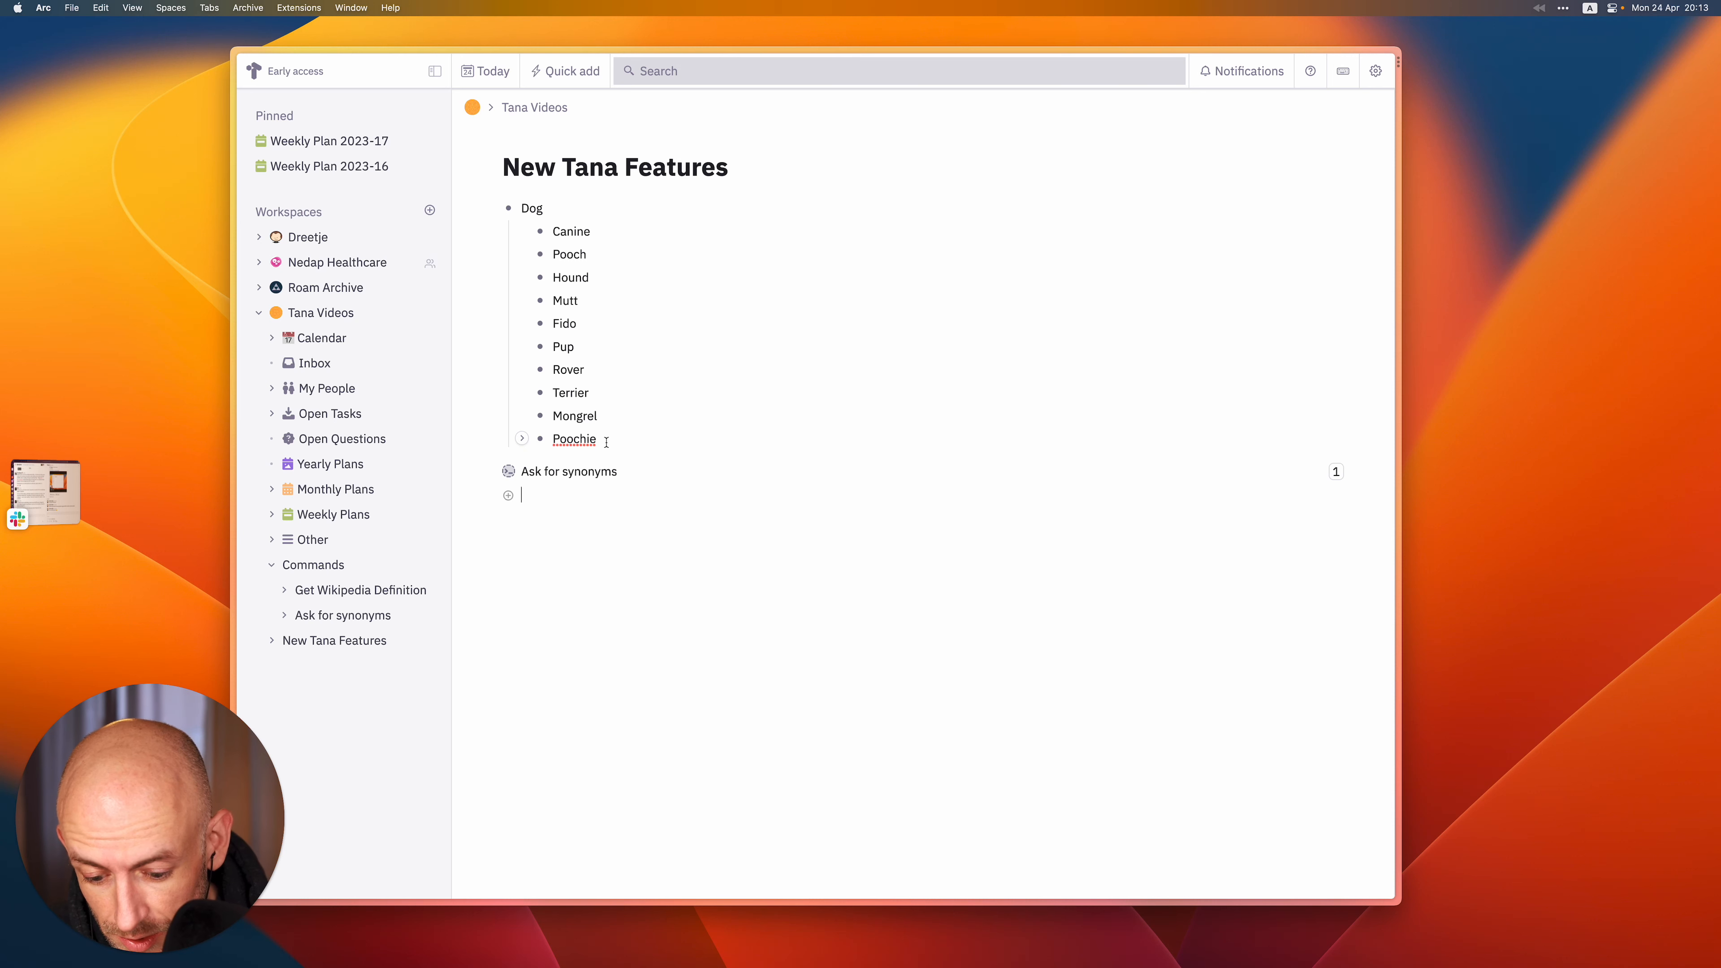
Add a node below "Ask for synonyms" reading "Give me a list of dog names. Each on a different line".
{"action": "type", "text": "Give me a"}
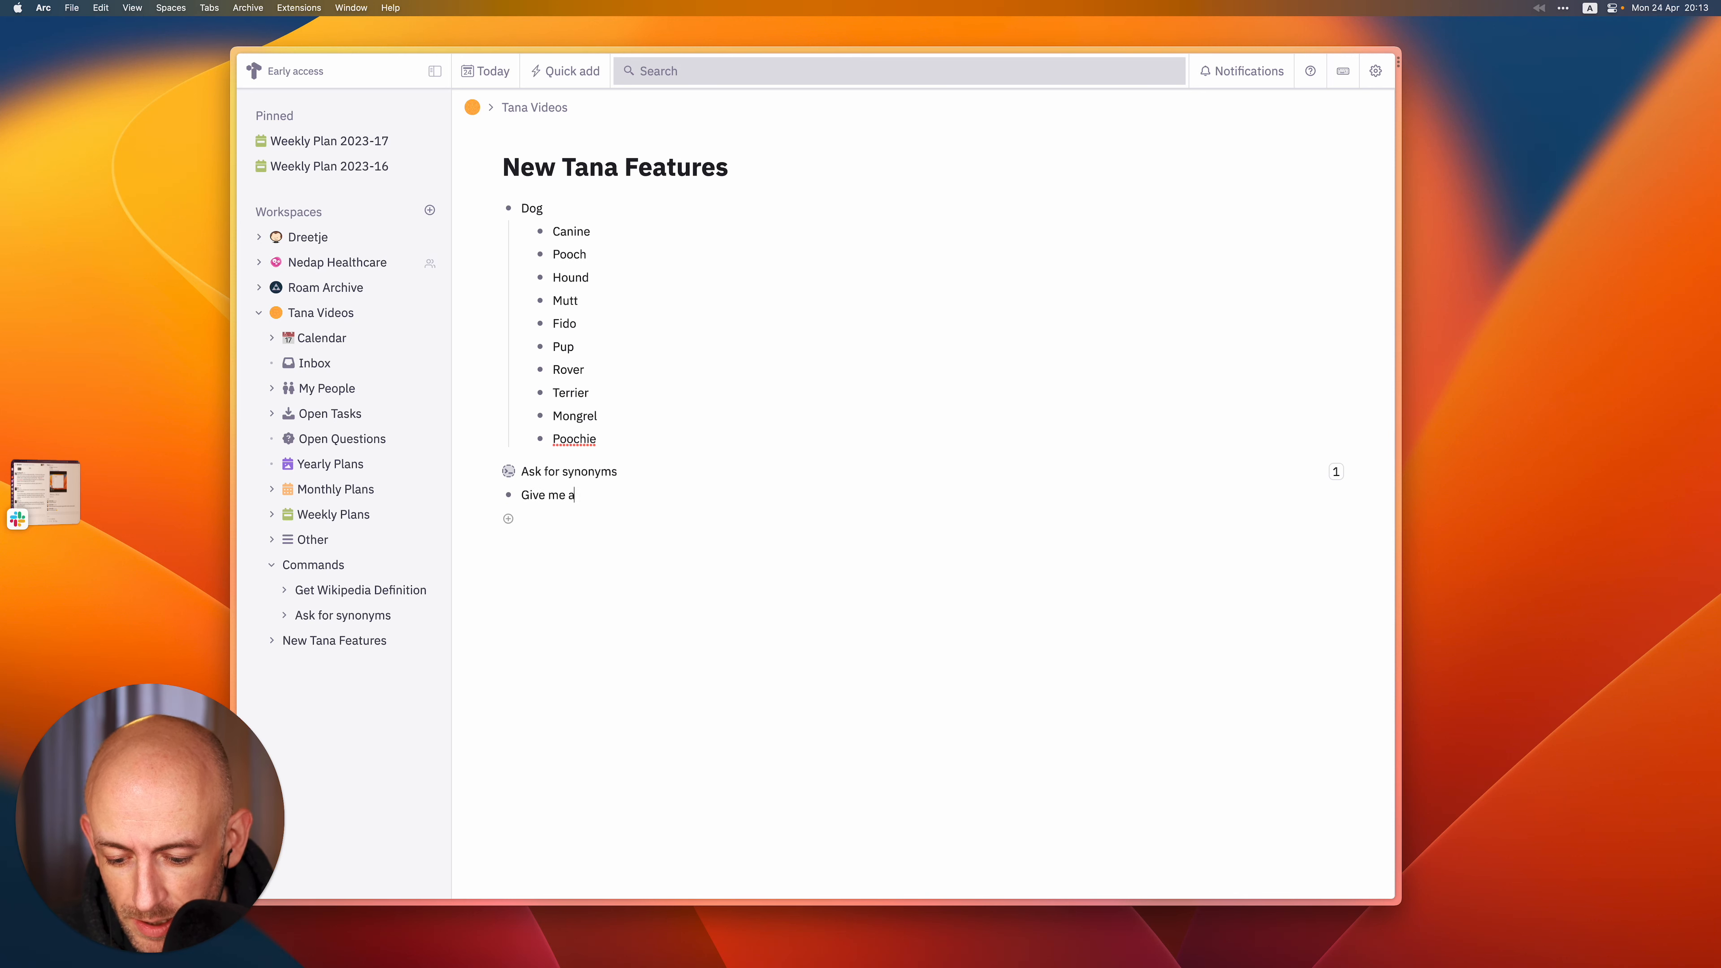
{"action": "type", "text": " list of dog na"}
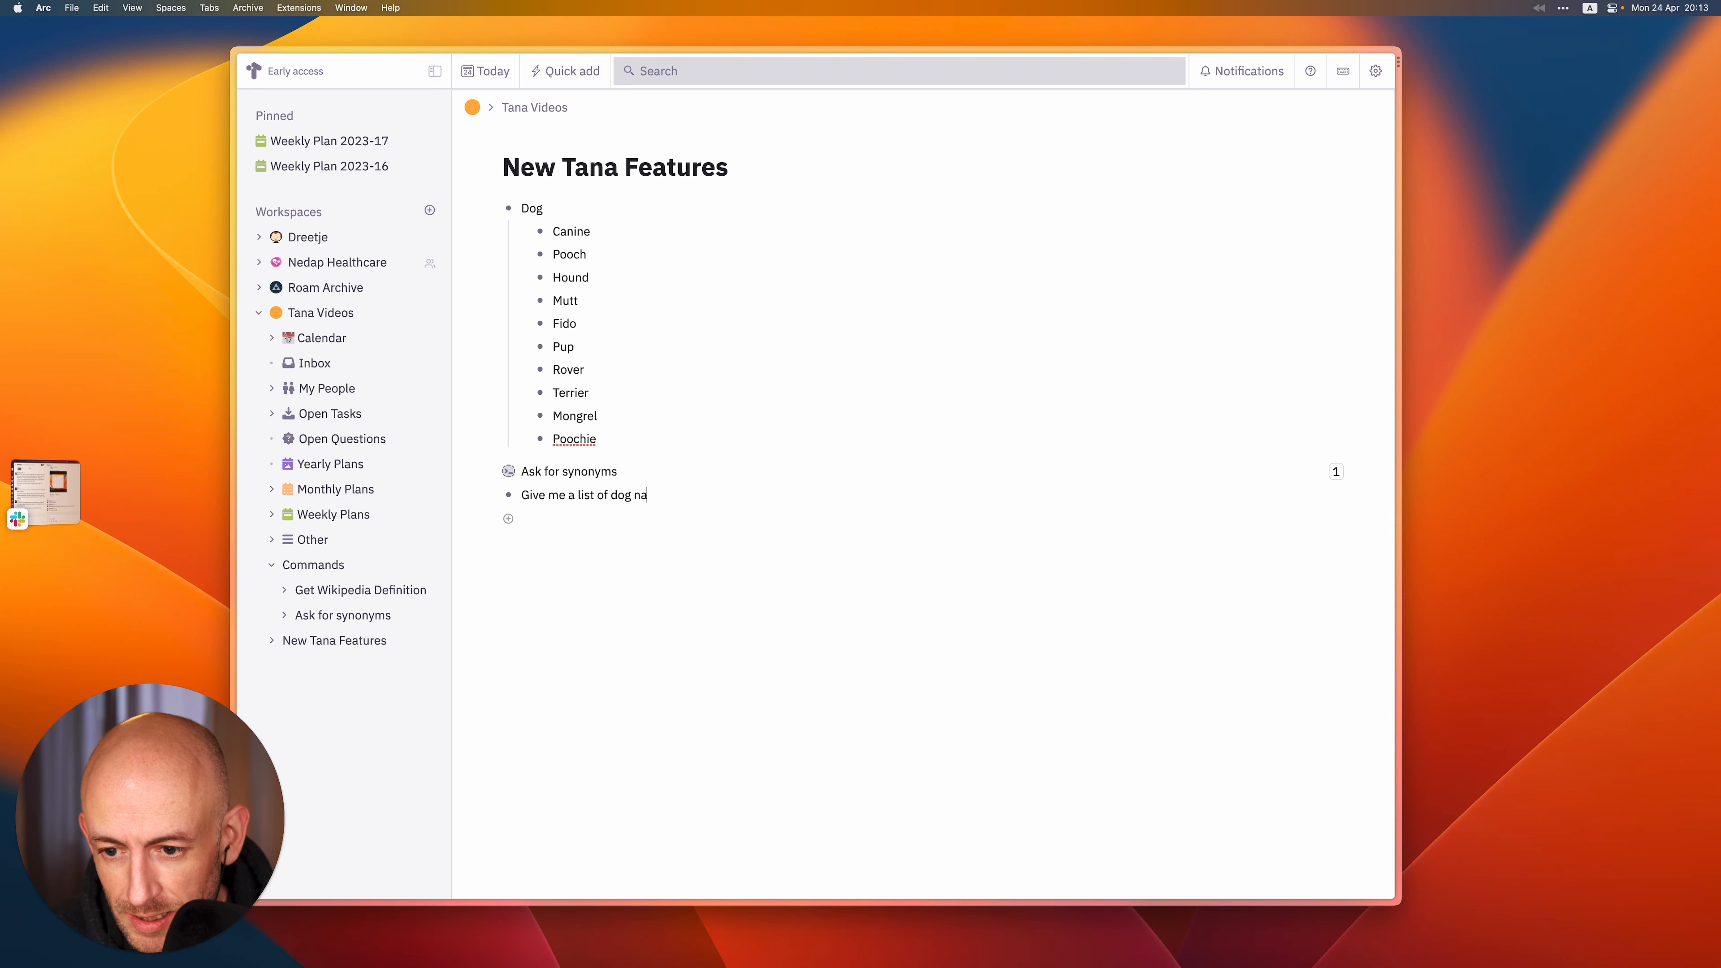
{"action": "type", "text": "mes. Each on"}
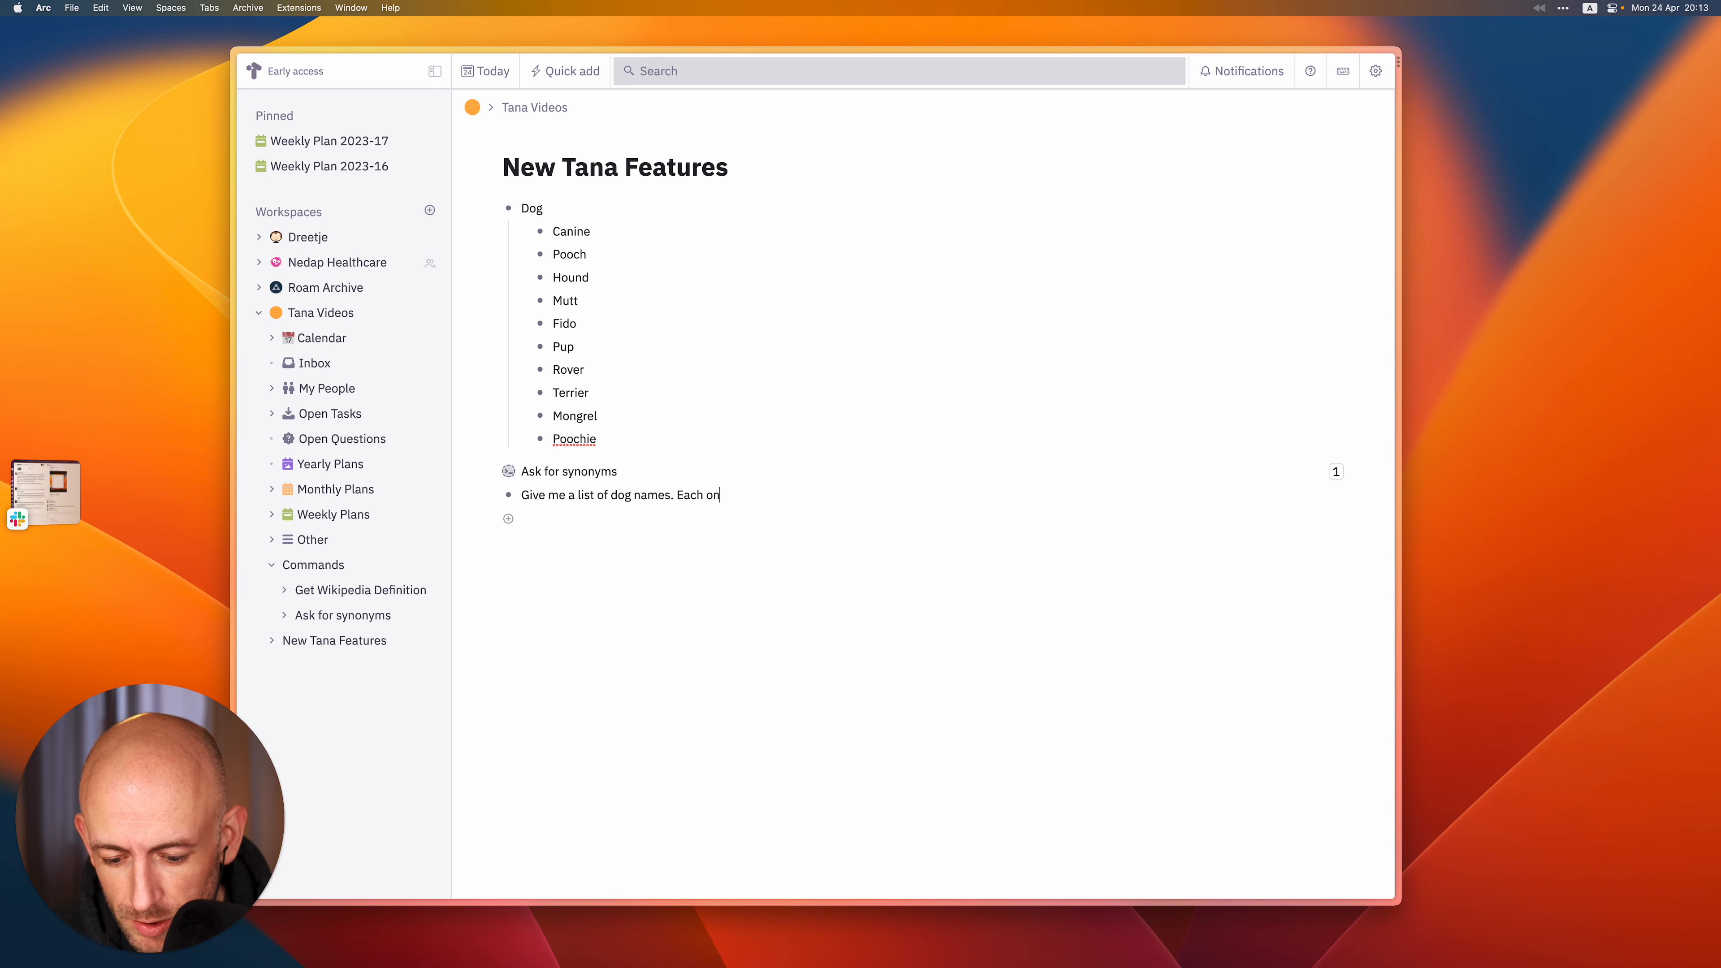
{"action": "type", "text": " a different"}
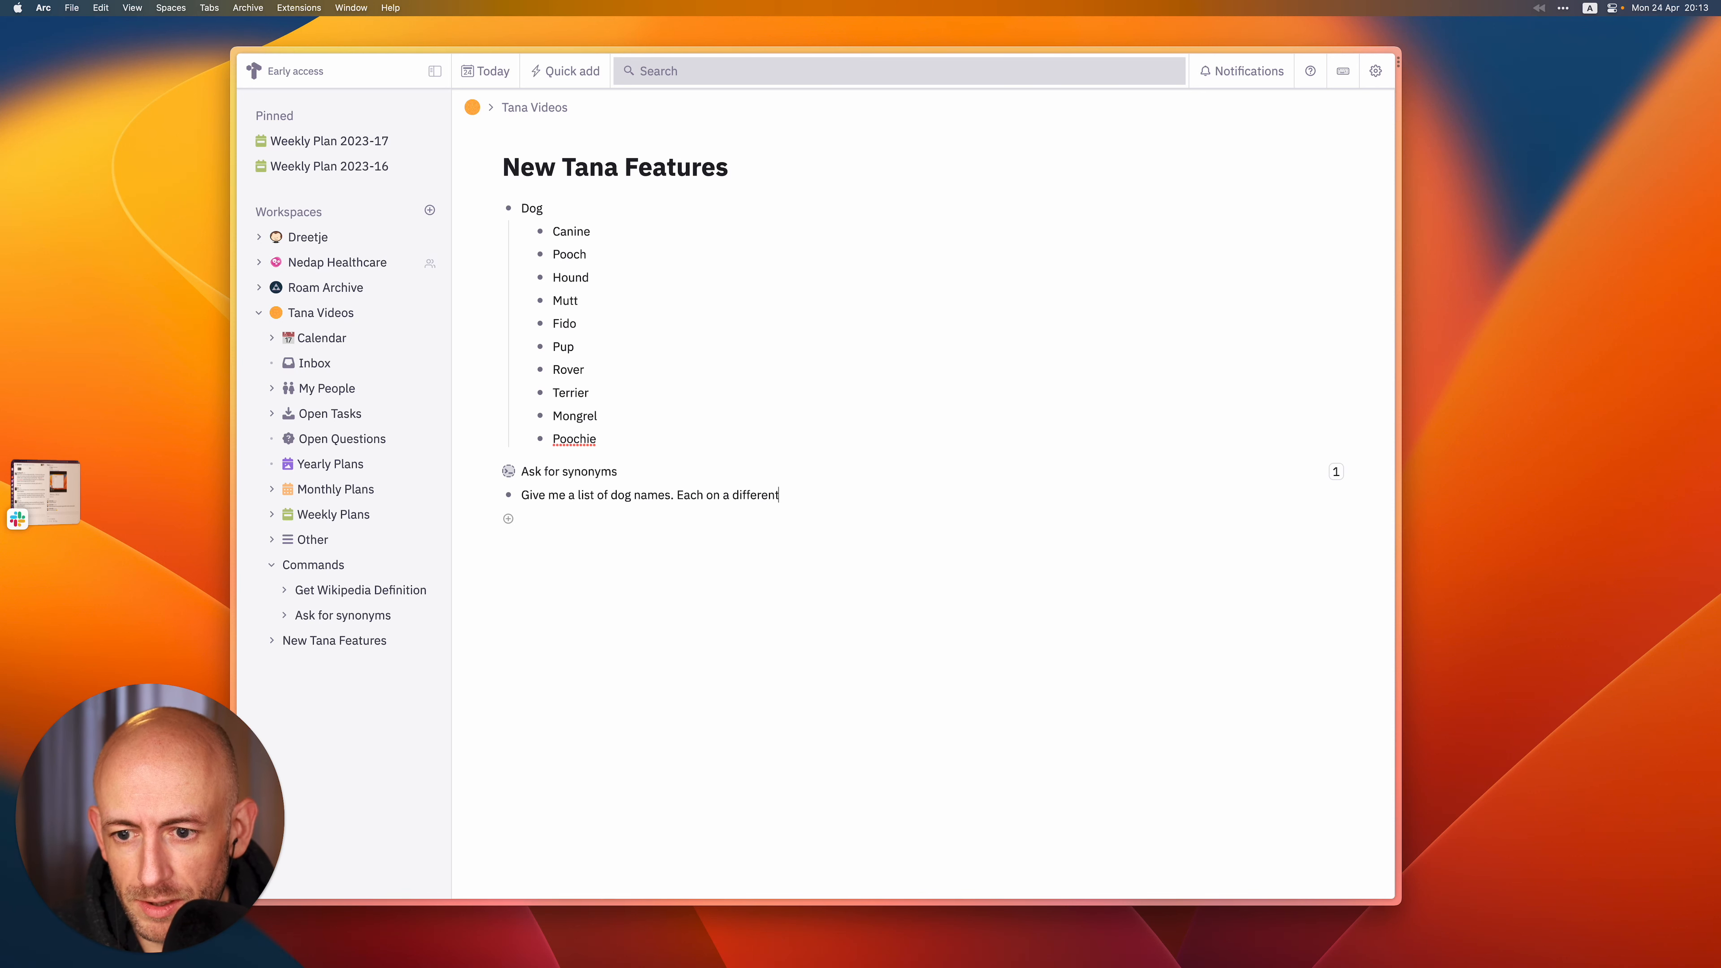
{"action": "type", "text": " line"}
Run the Ask GPT command on the dog names prompt node.
{"action": "key", "text": "super+k"}
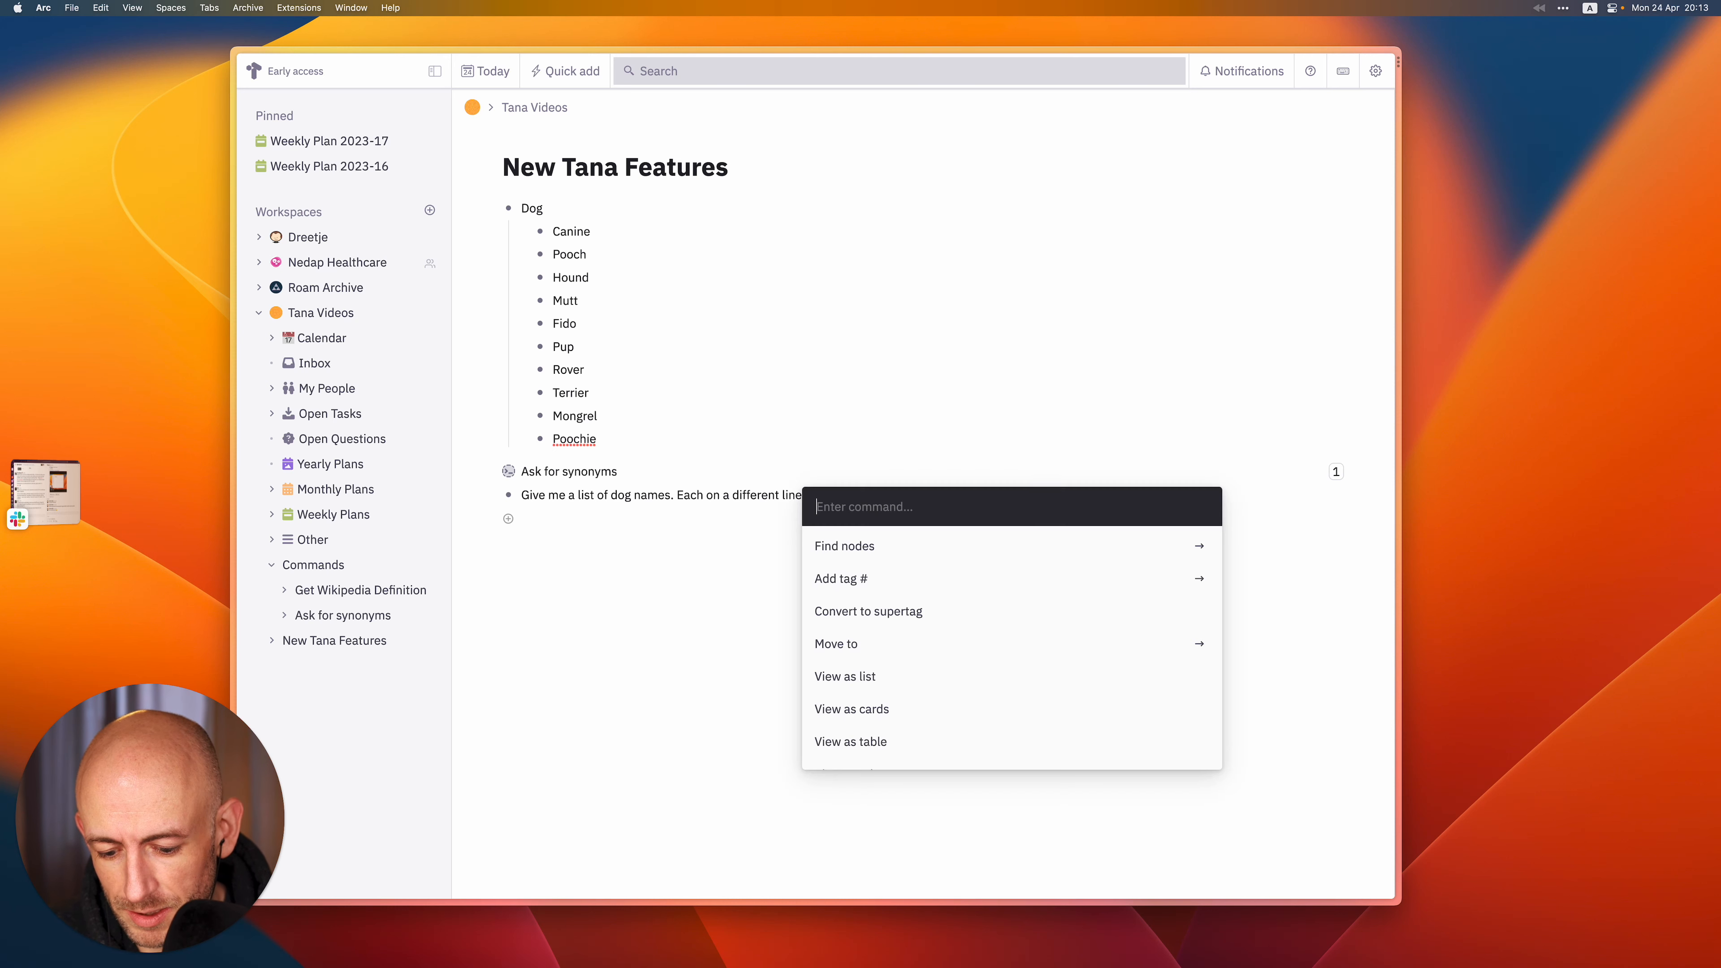
{"action": "type", "text": "aks"}
{"action": "key", "text": "BackSpace"}
{"action": "key", "text": "BackSpace"}
{"action": "type", "text": "s"}
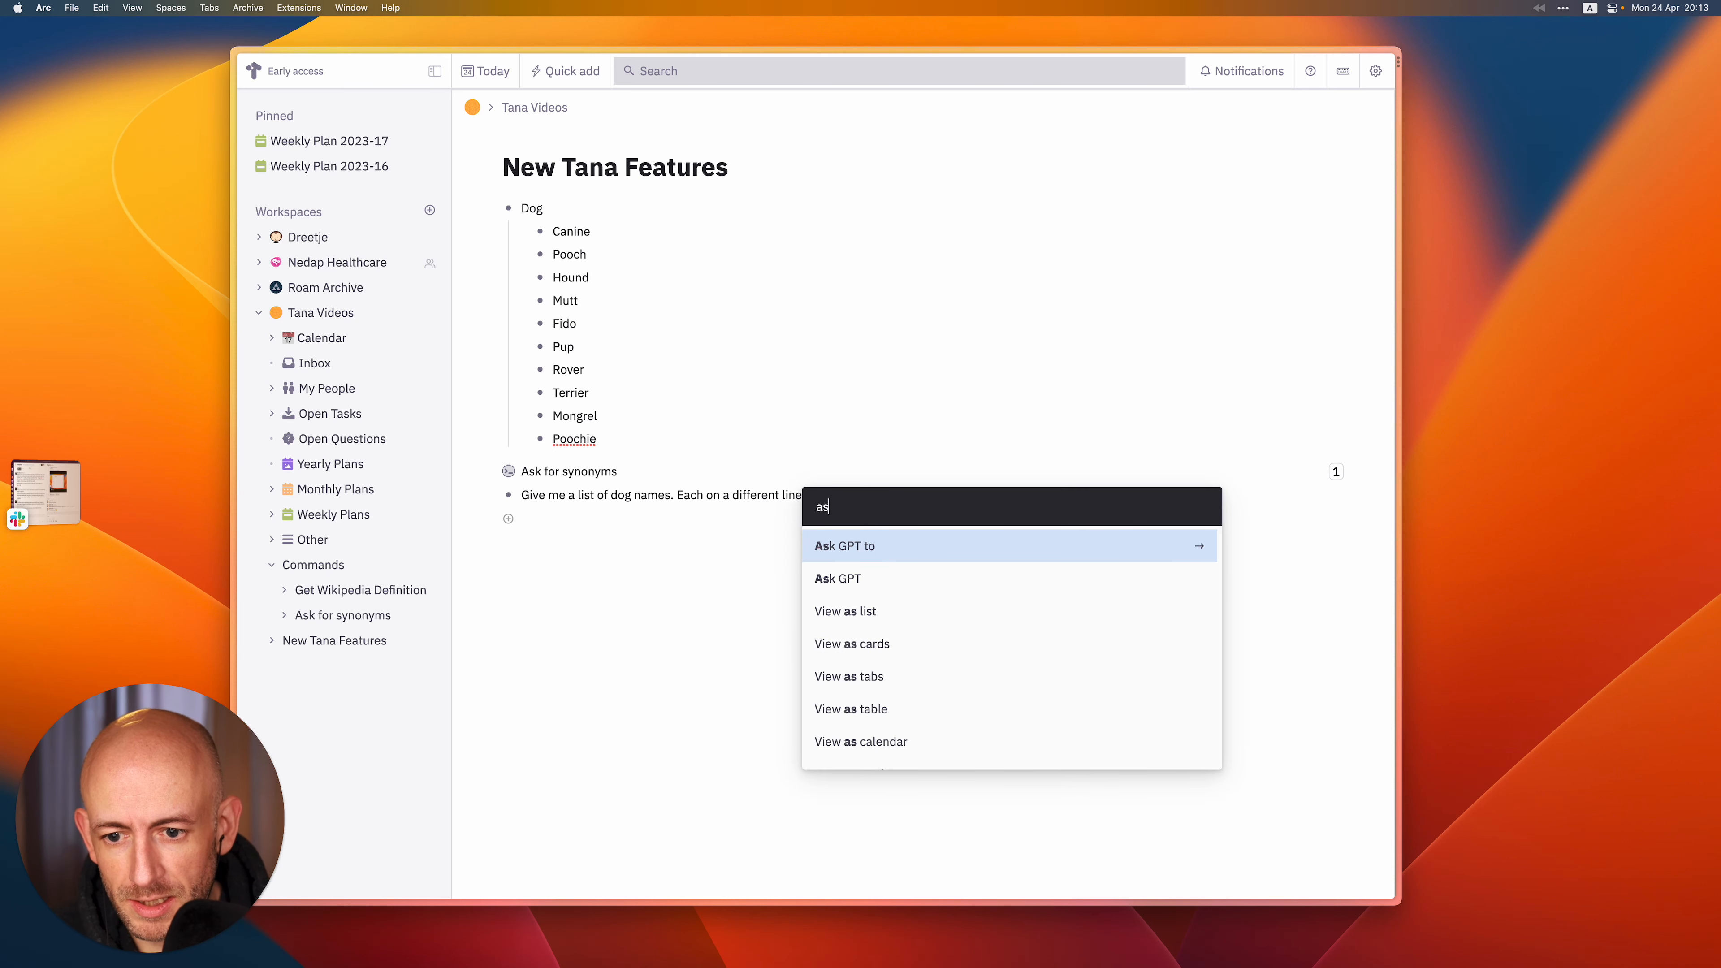
{"action": "key", "text": "Escape"}
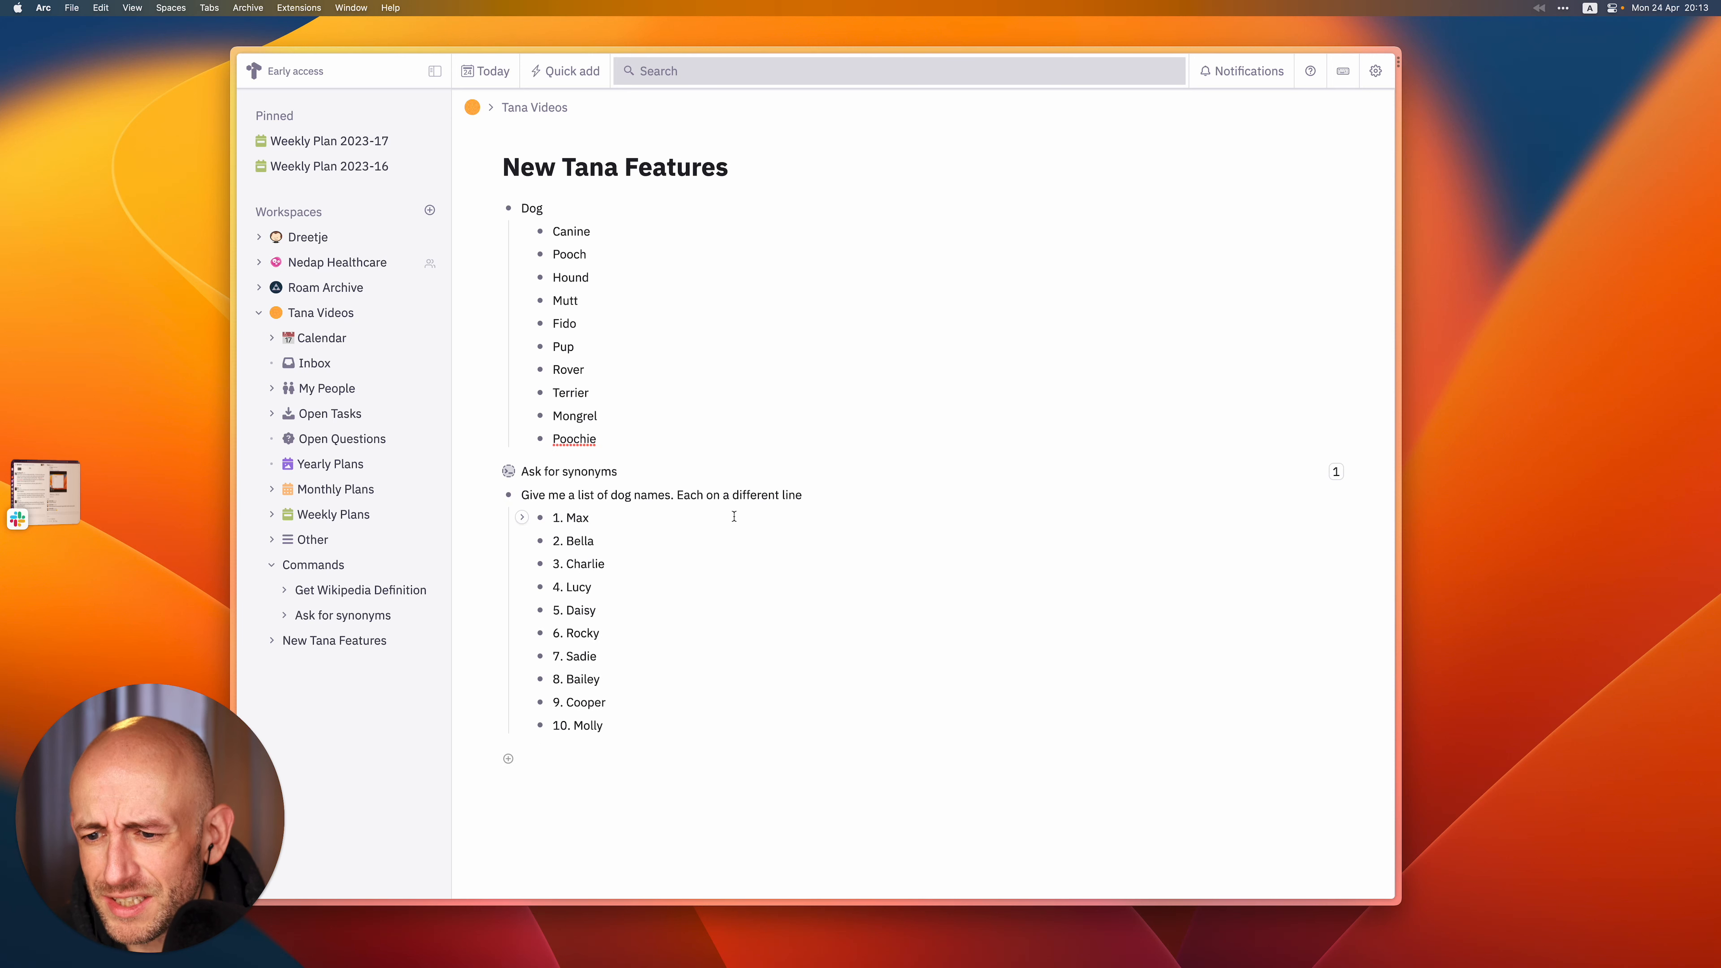
Extend the dog names prompt with ". Do not number them." and delete the numbered names beneath it.
{"action": "type", "text": "."}
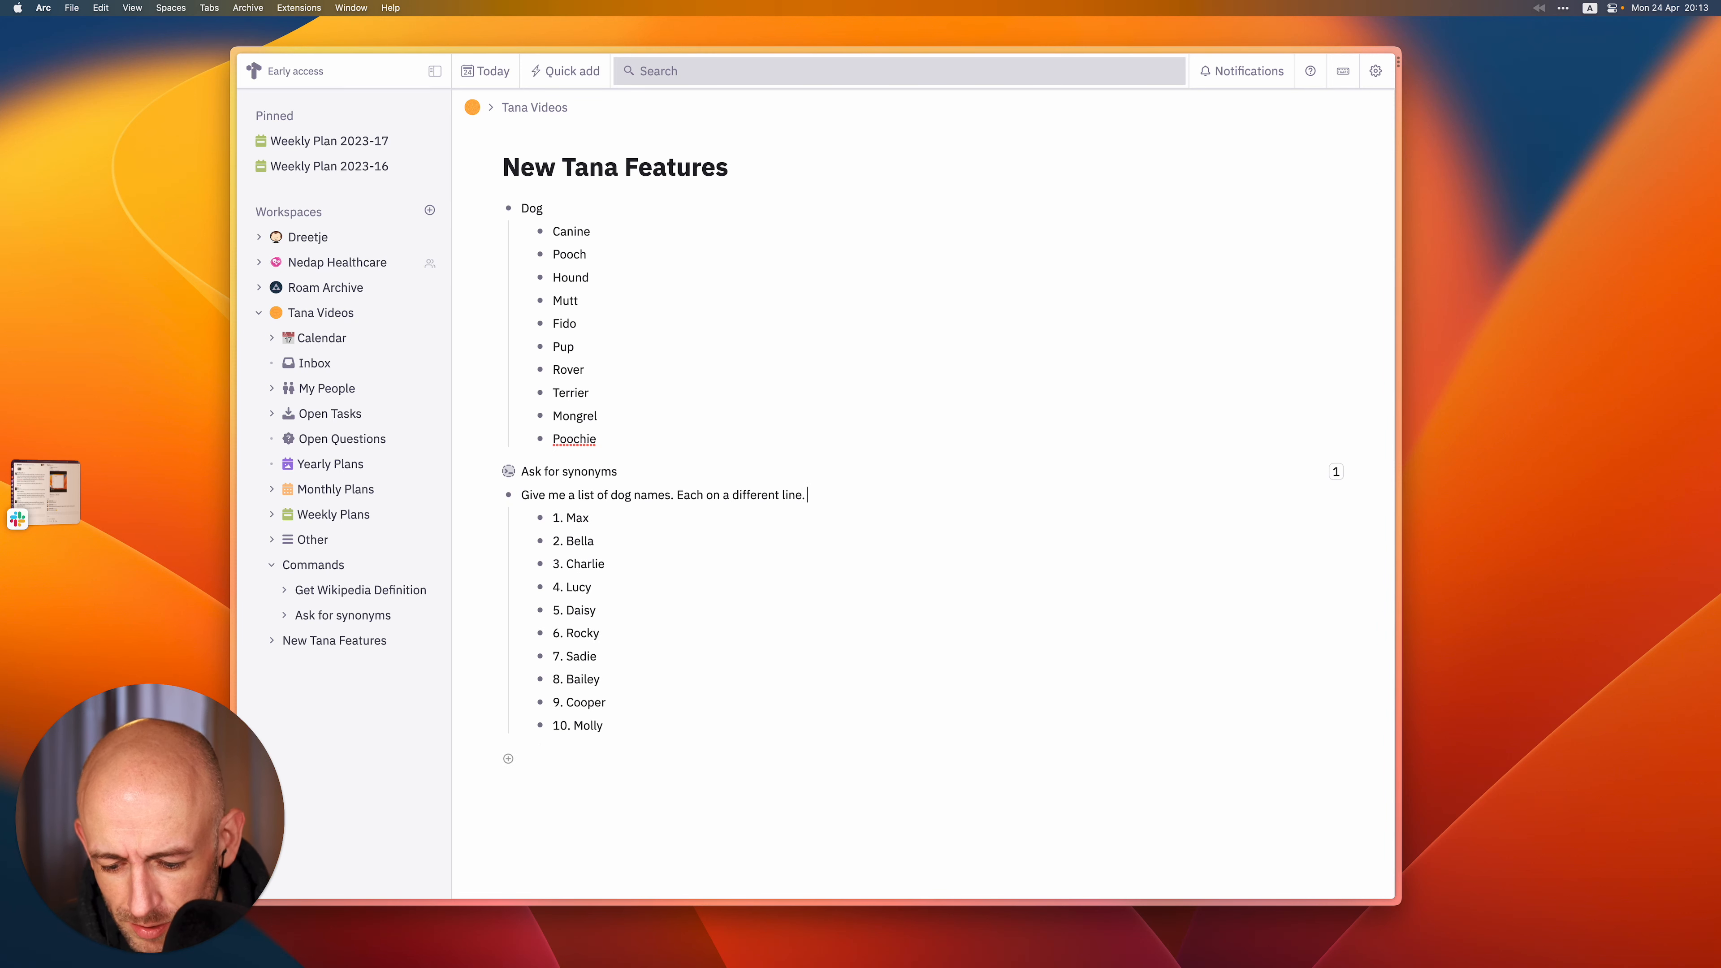
{"action": "type", "text": " Do not number them."}
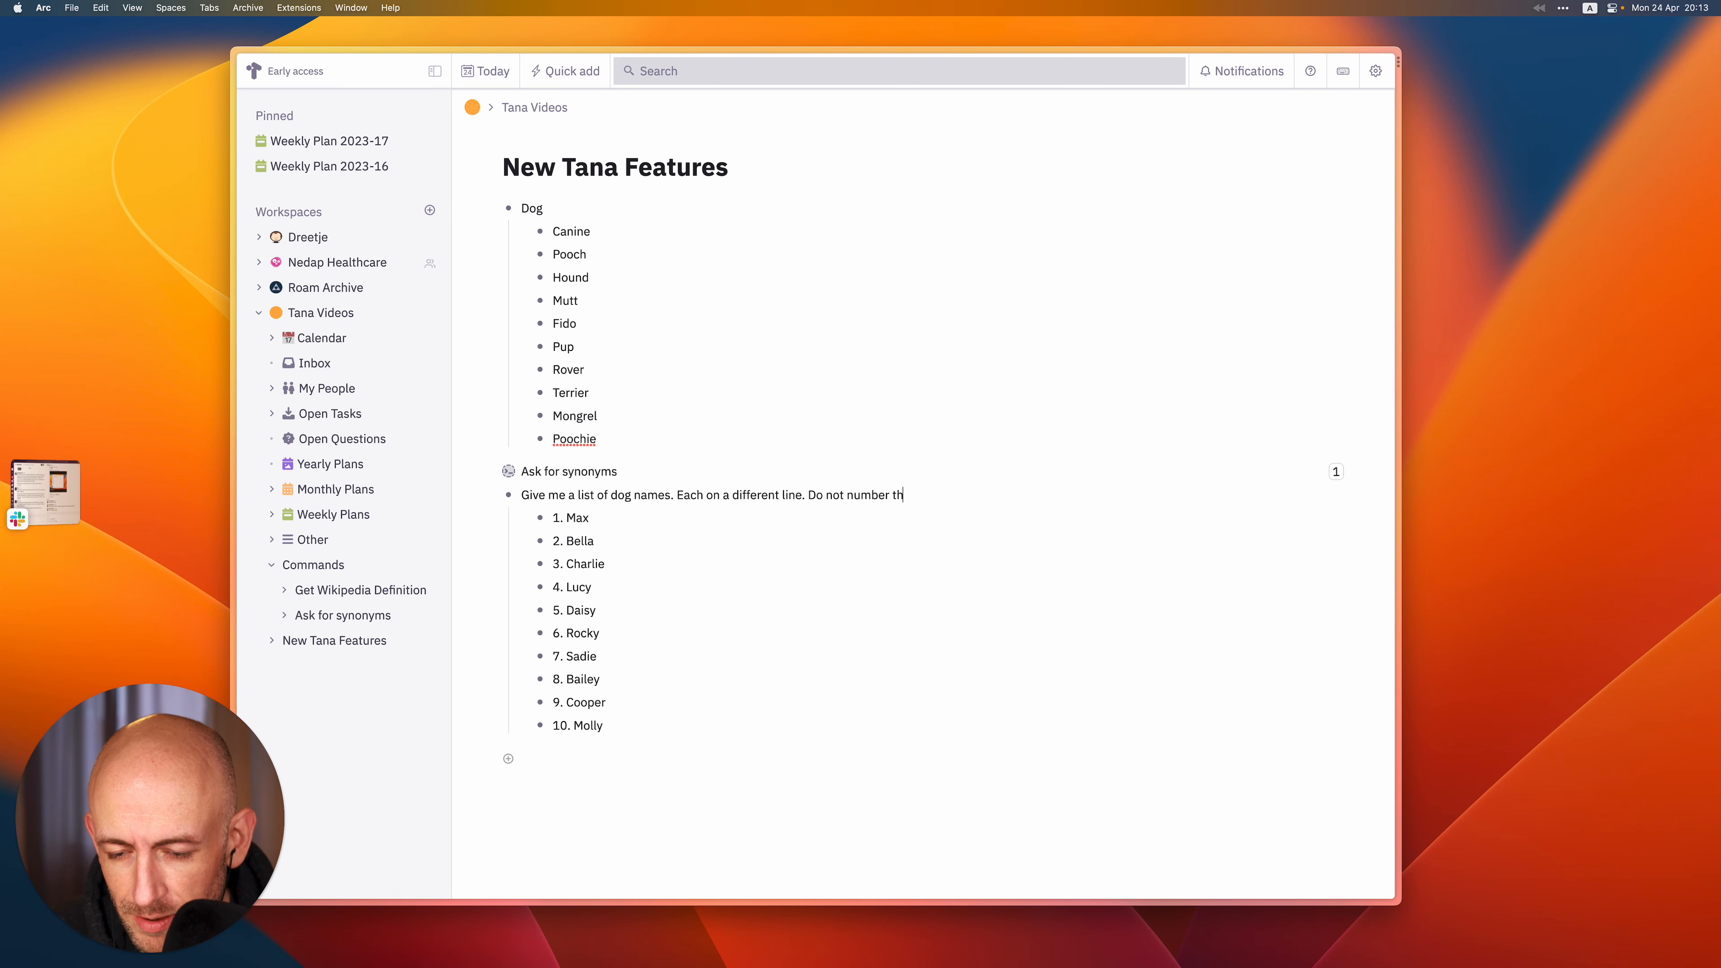
{"action": "key", "text": "shift+Down"}
{"action": "key", "text": "shift+Down"}
{"action": "key", "text": "shift+Down"}
{"action": "key", "text": "shift+Down"}
{"action": "key", "text": "shift+Down"}
{"action": "key", "text": "shift+Down"}
{"action": "key", "text": "shift+Down"}
{"action": "key", "text": "shift+Down"}
{"action": "key", "text": "shift+Down"}
{"action": "key", "text": "shift+Down"}
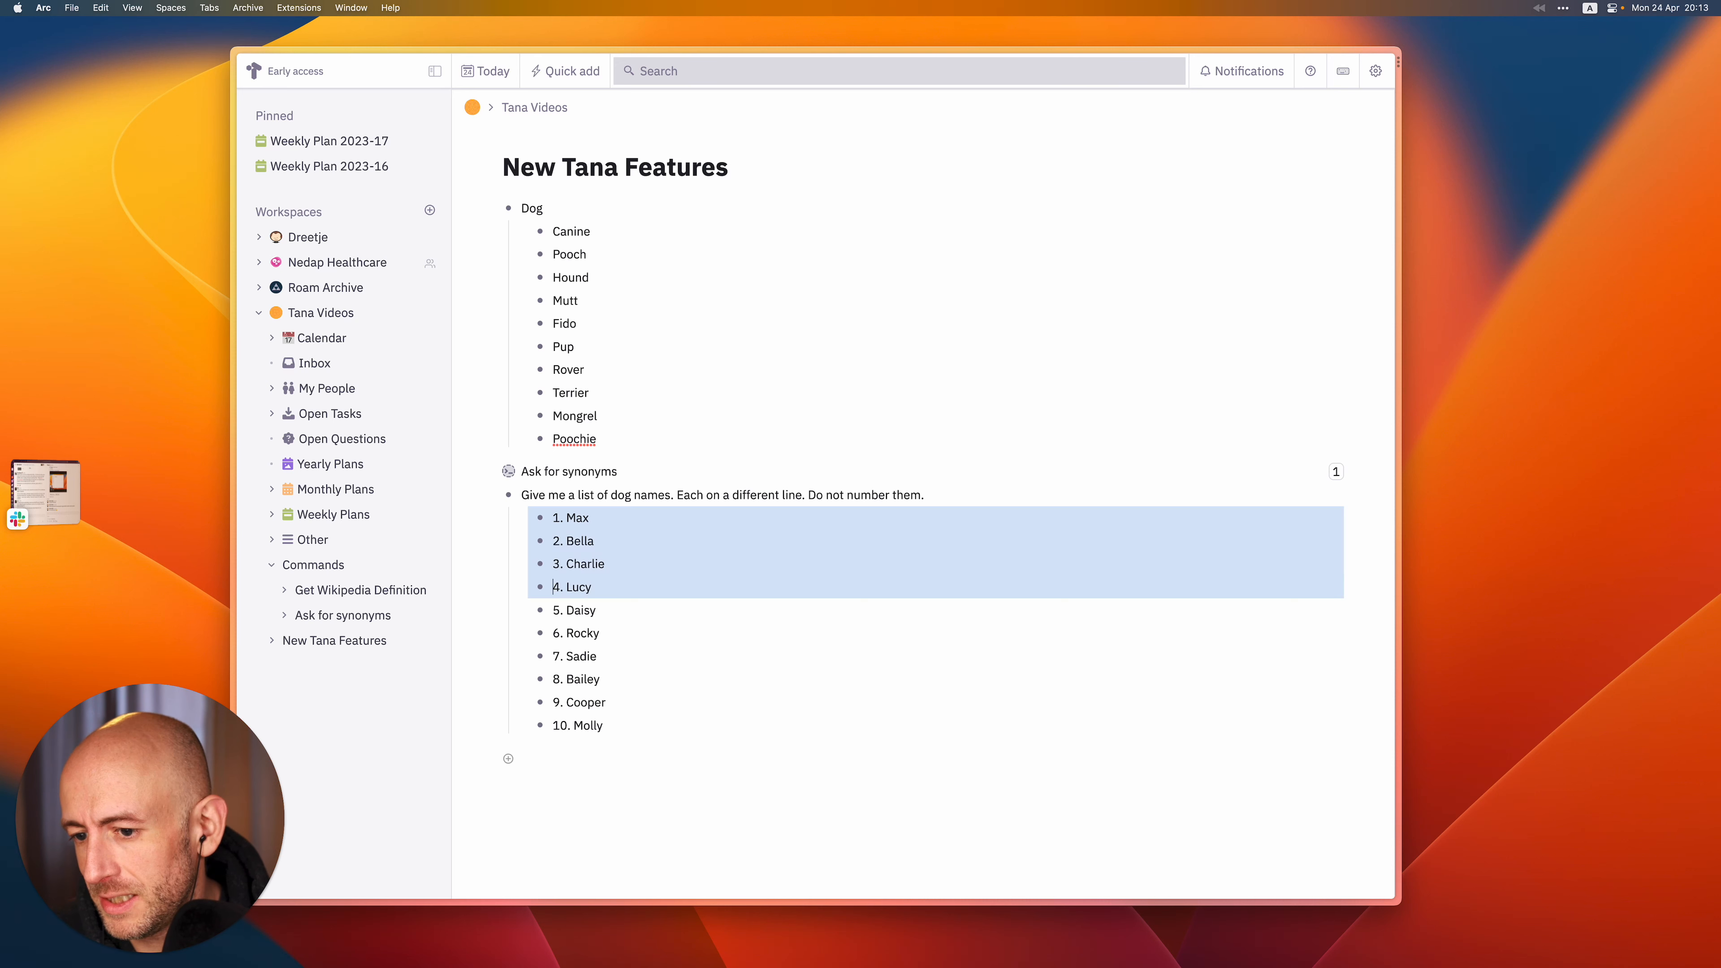
{"action": "key", "text": "BackSpace"}
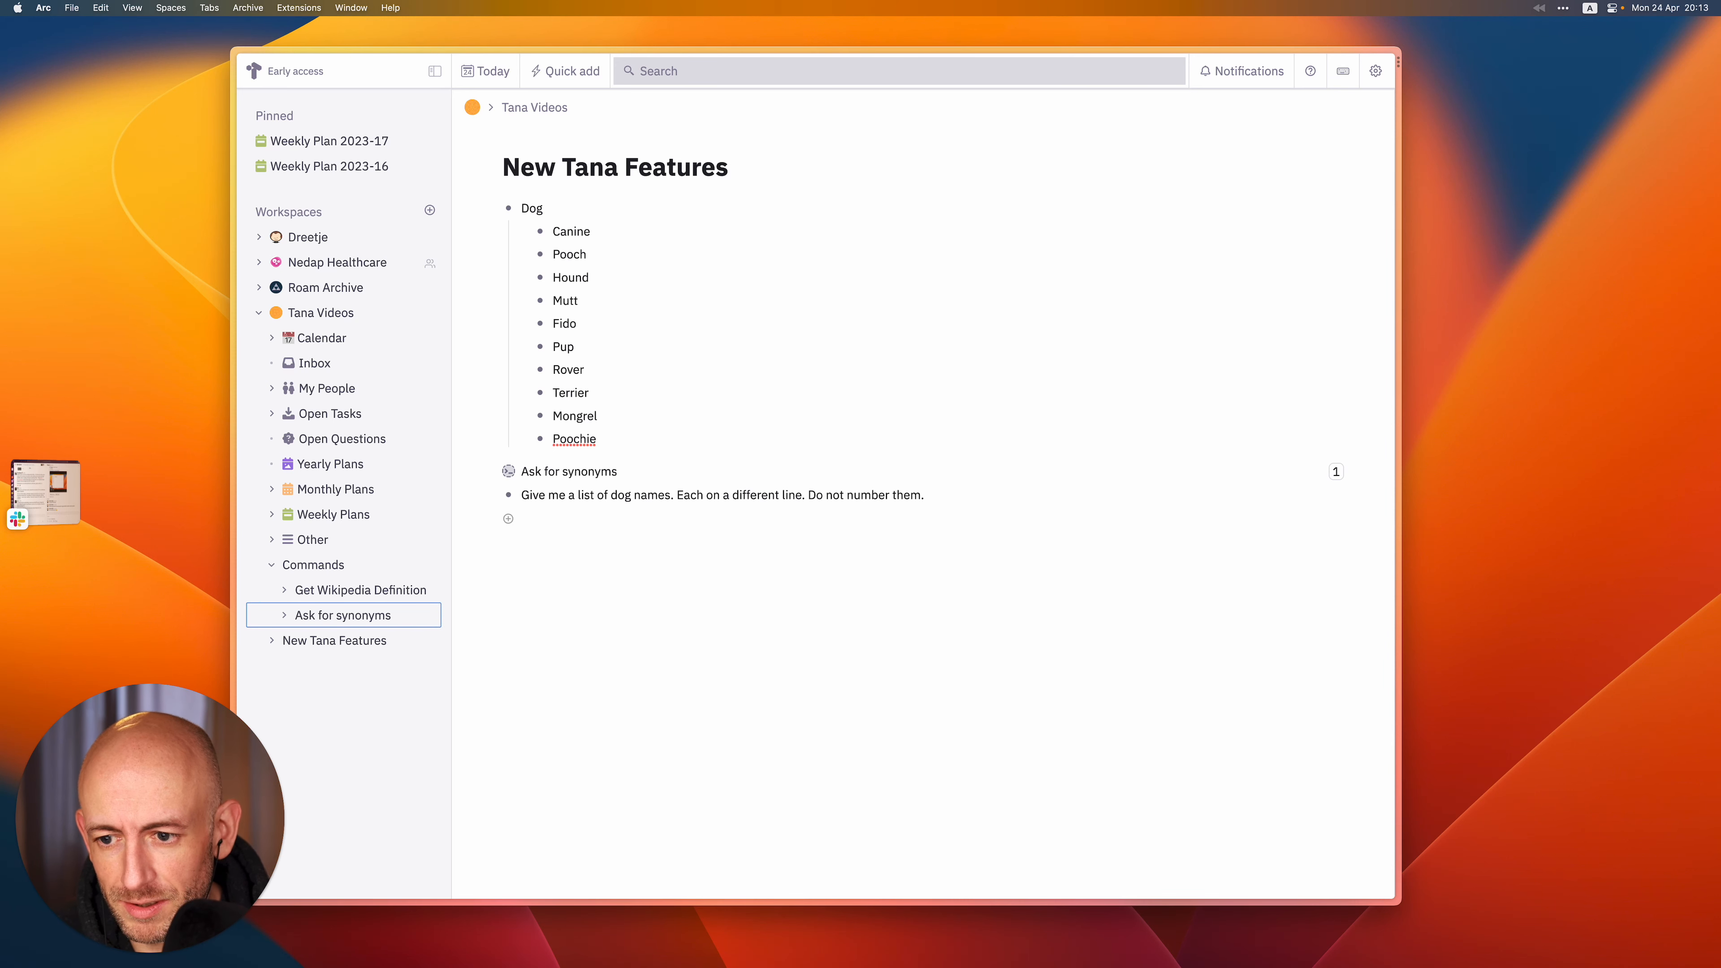
Run Ask GPT on the revised dog names prompt to generate an unnumbered list.
{"action": "left_click", "coordinate": [939, 499]}
{"action": "key", "text": "super+k"}
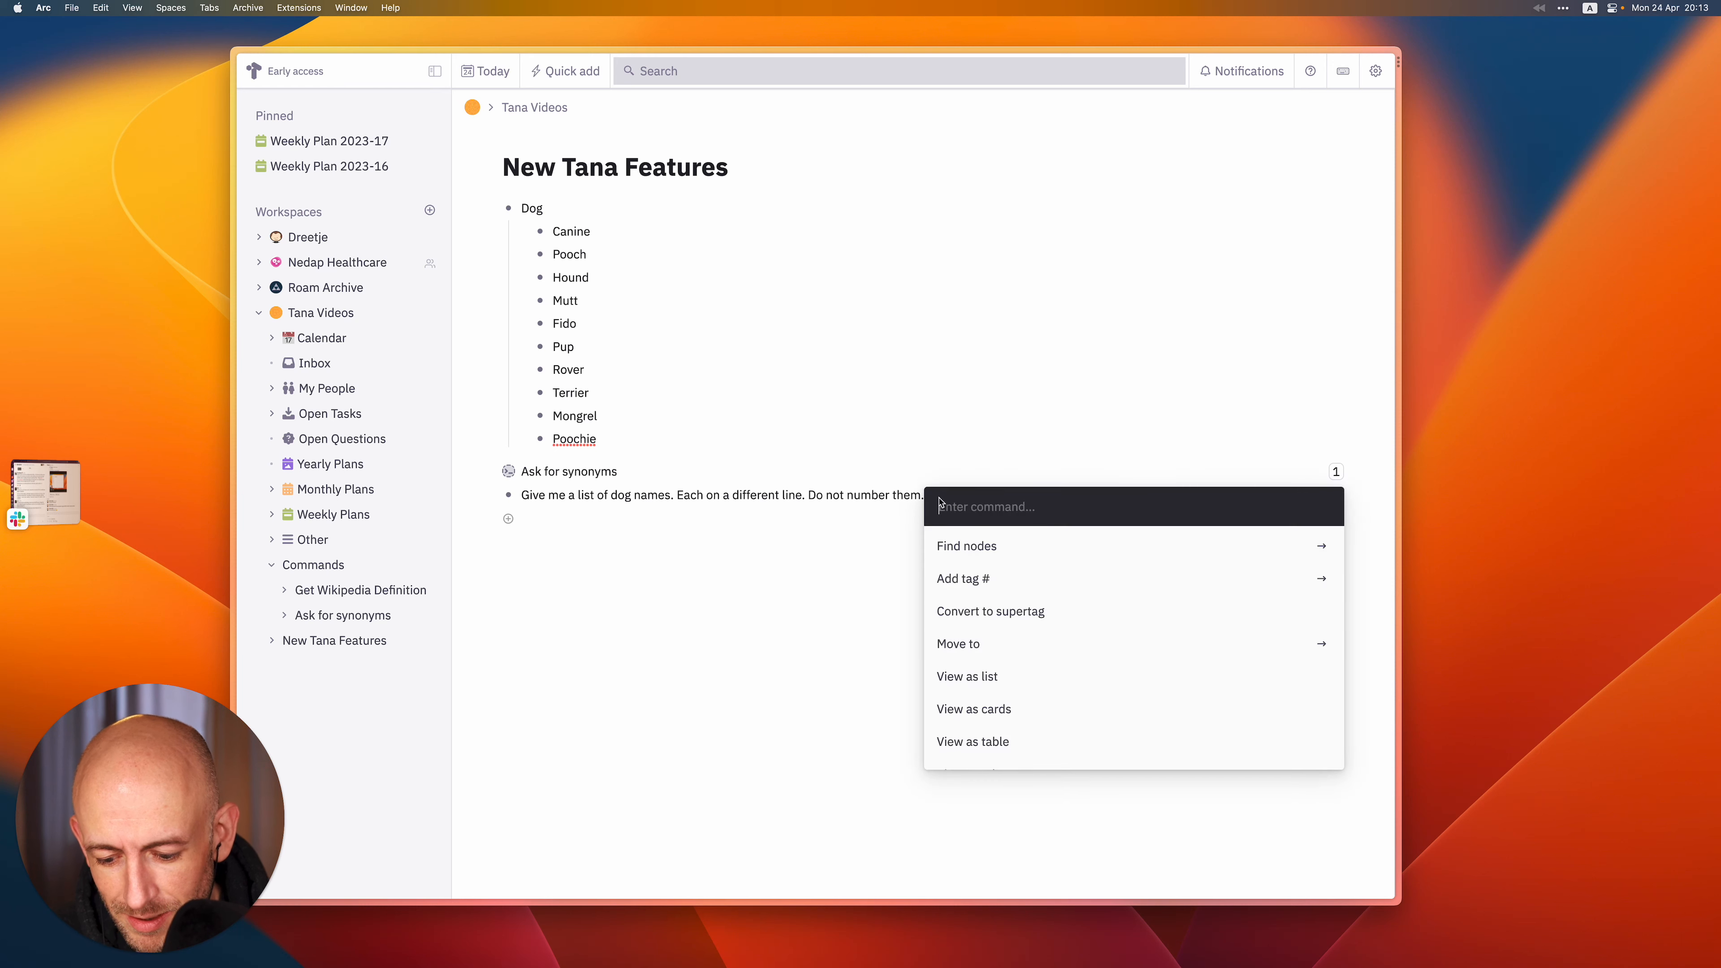
{"action": "type", "text": "ask"}
{"action": "key", "text": "Down"}
{"action": "key", "text": "Return"}
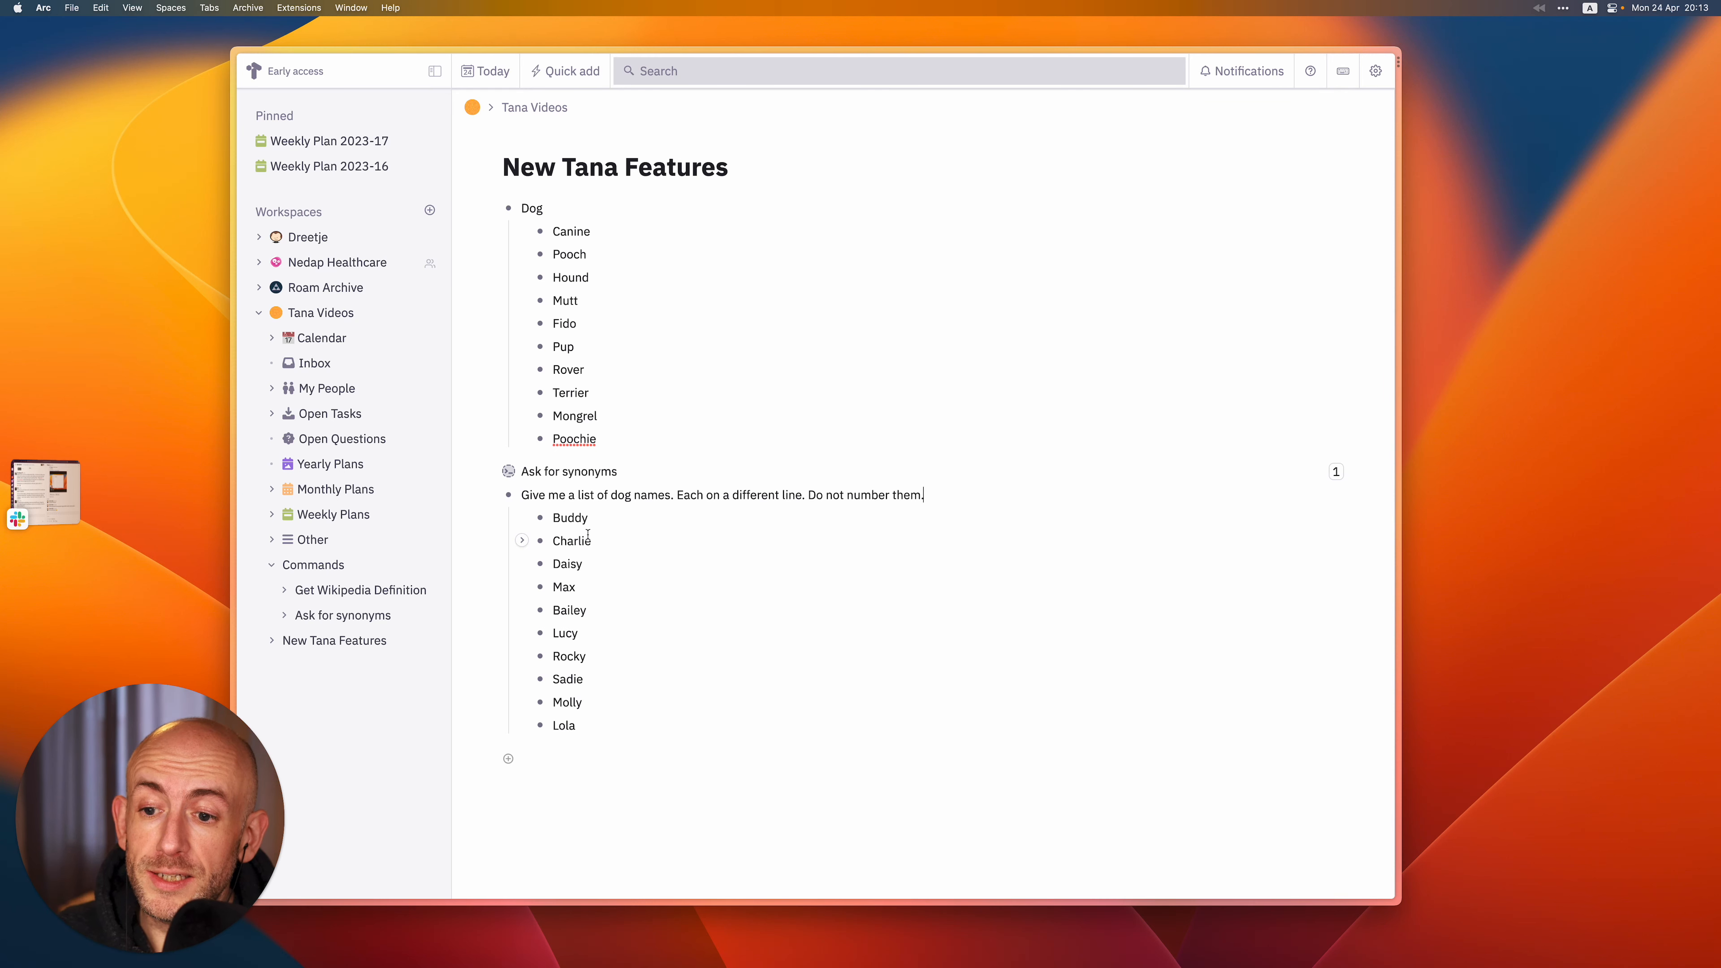
{"action": "left_click_drag", "start_coordinate": [588, 519], "coordinate": [583, 726]}
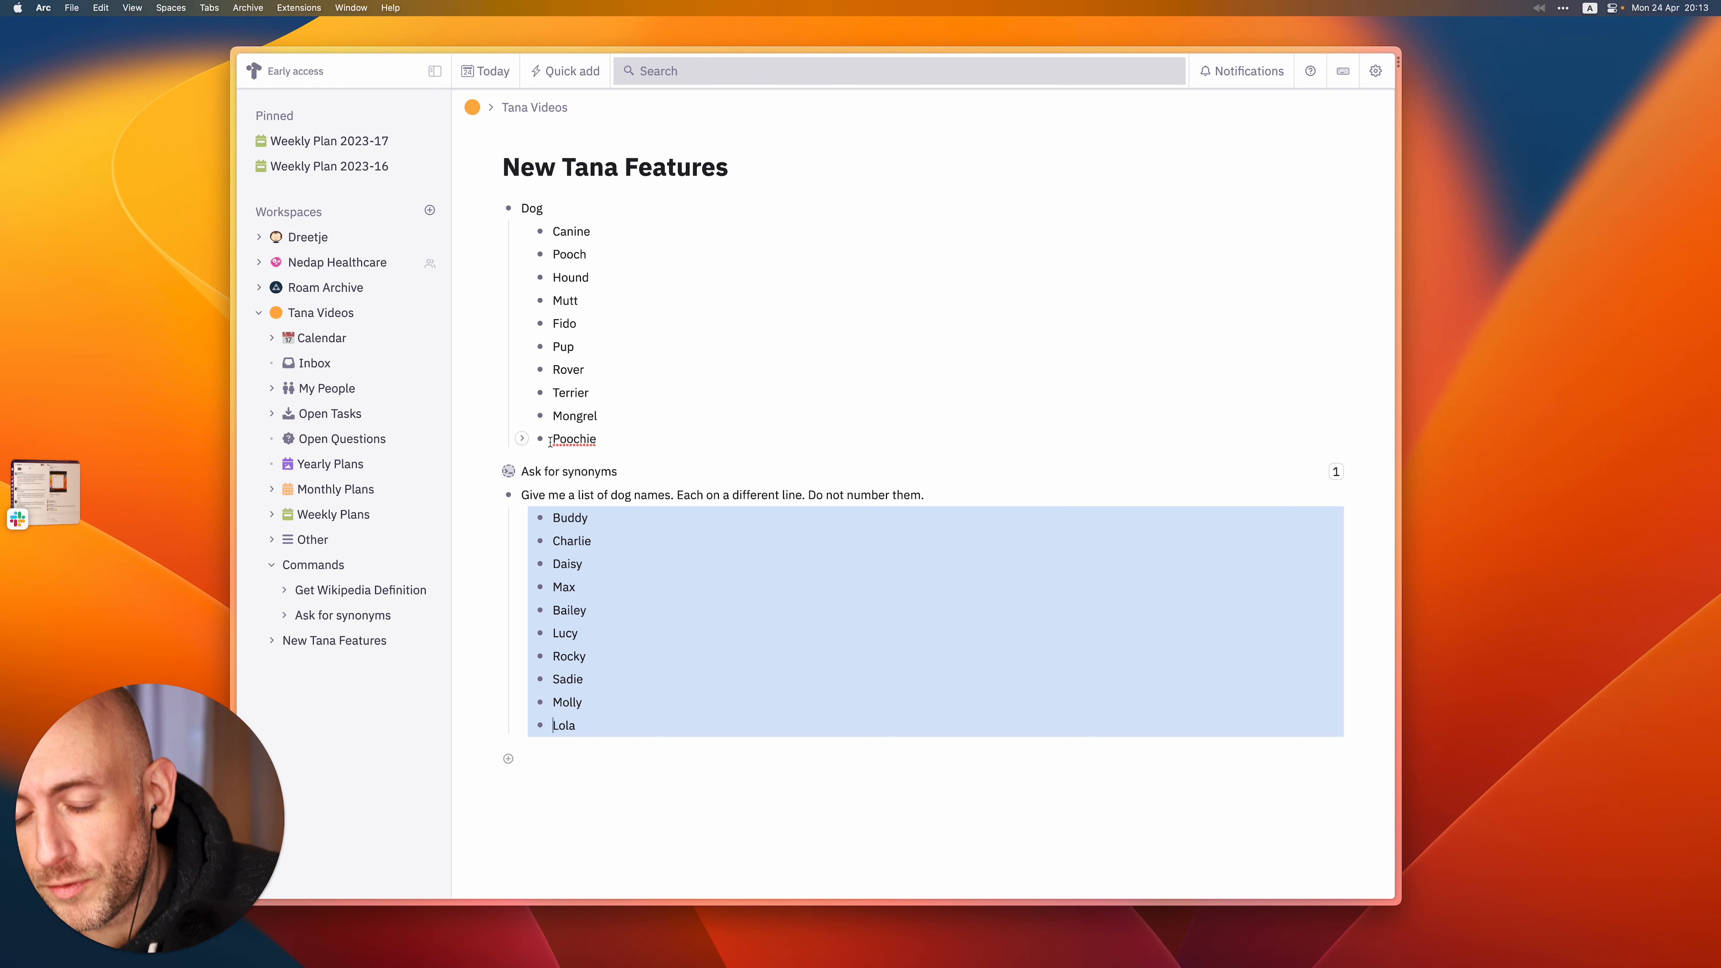
{"action": "key", "text": "super+k"}
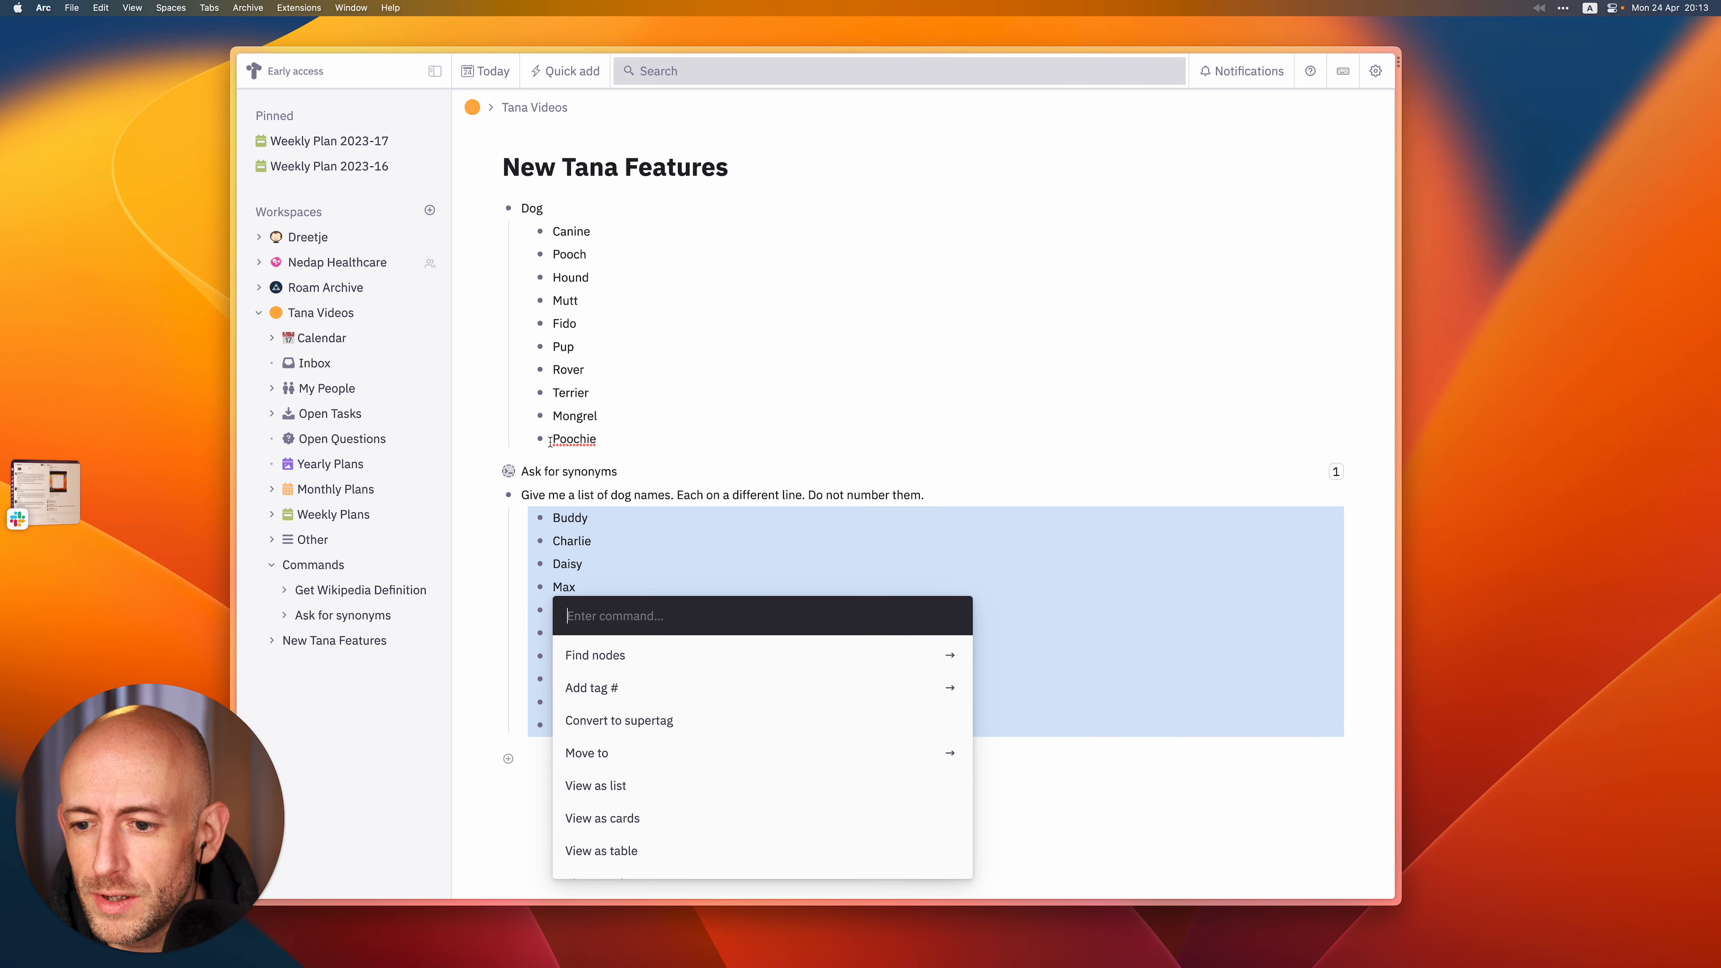
{"action": "key", "text": "Escape"}
Insert a node above the dog names prompt reading "Tag as "Dog" and set field "Owner" to me.".
{"action": "left_click", "coordinate": [599, 503]}
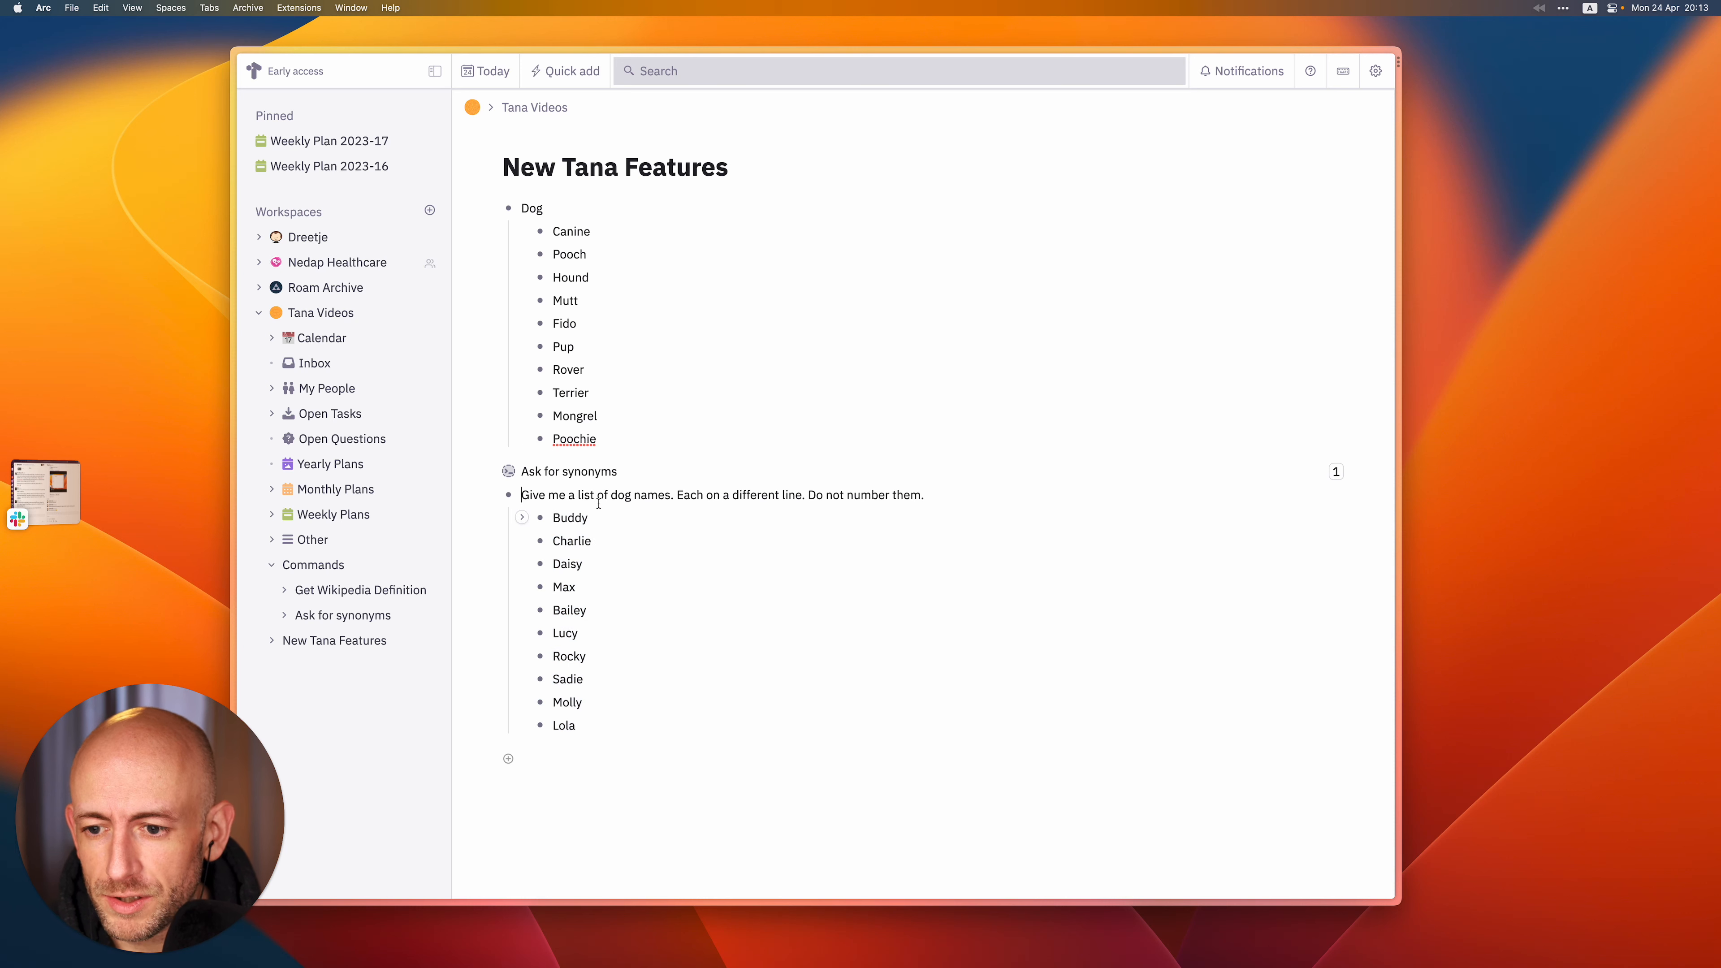
{"action": "key", "text": "Return"}
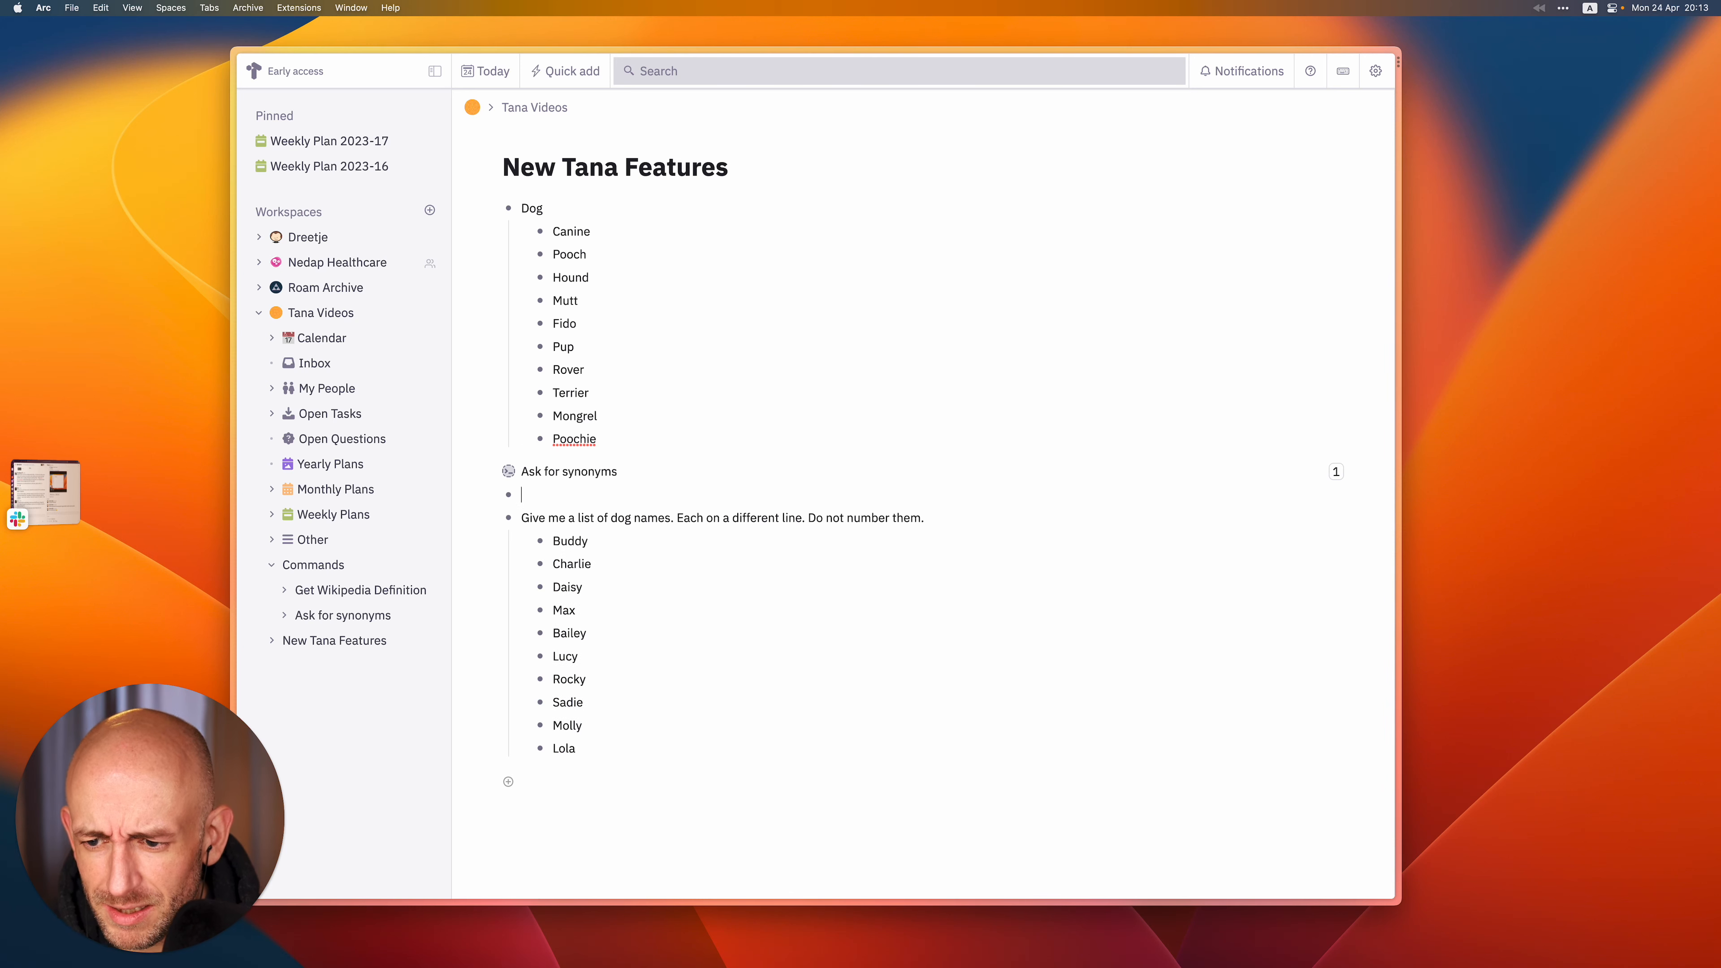
{"action": "type", "text": "Tags"}
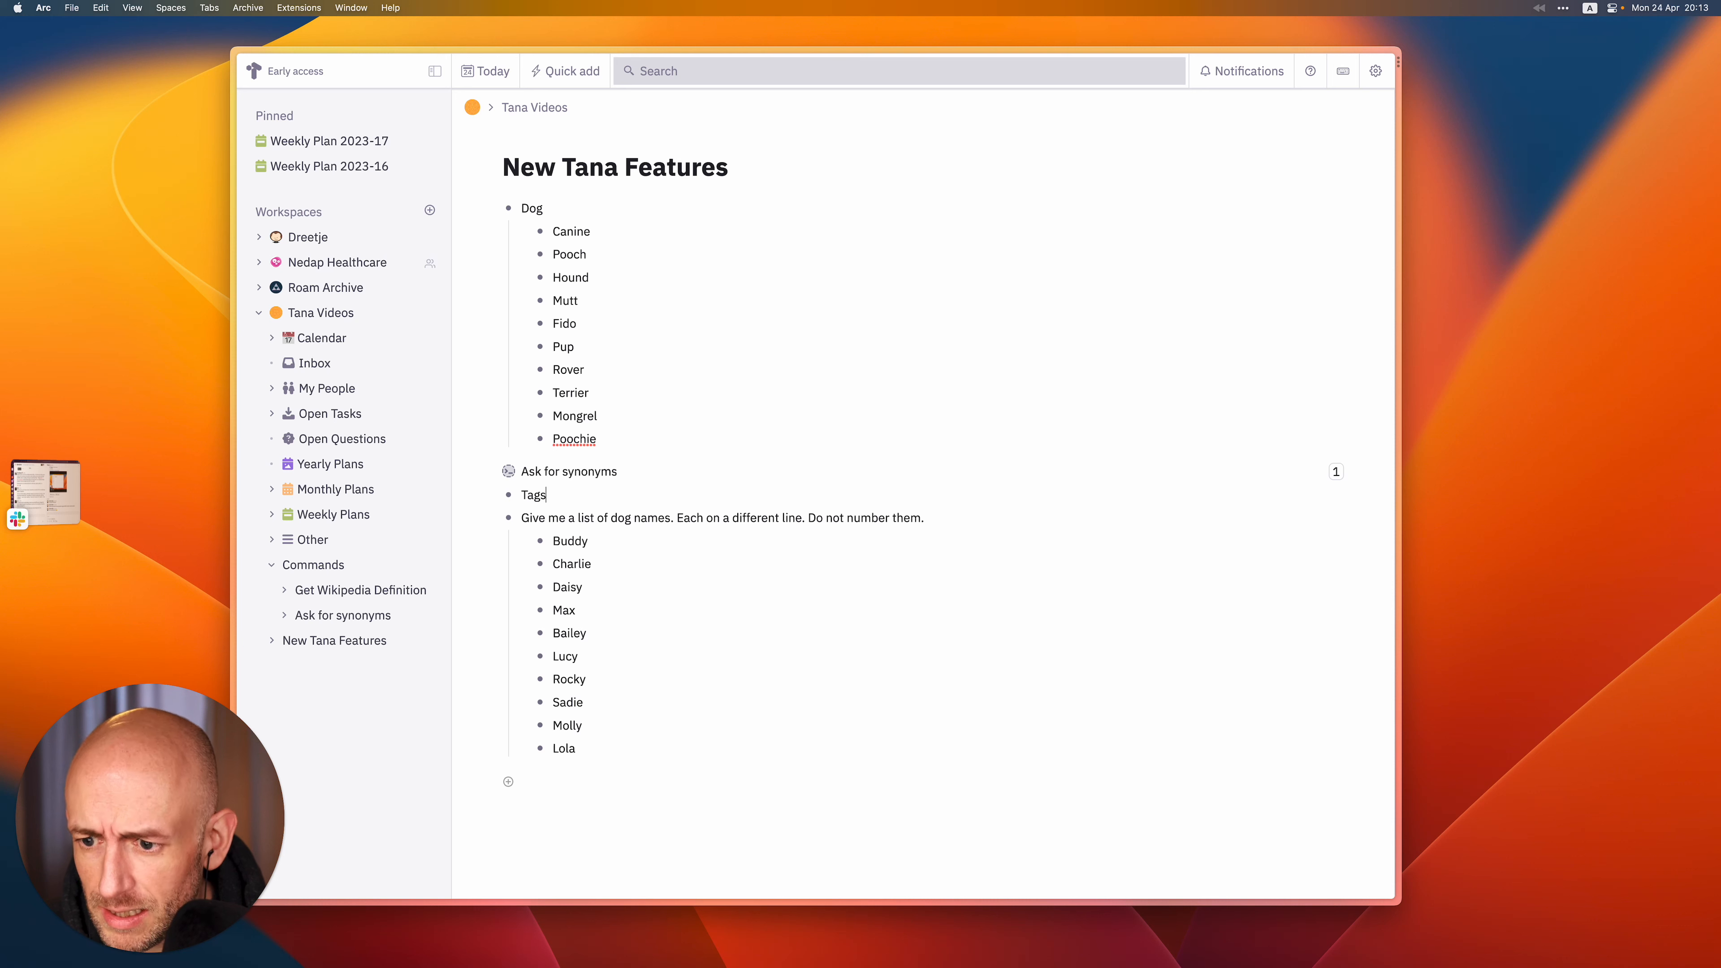
{"action": "key", "text": "BackSpace"}
{"action": "type", "text": "as"}
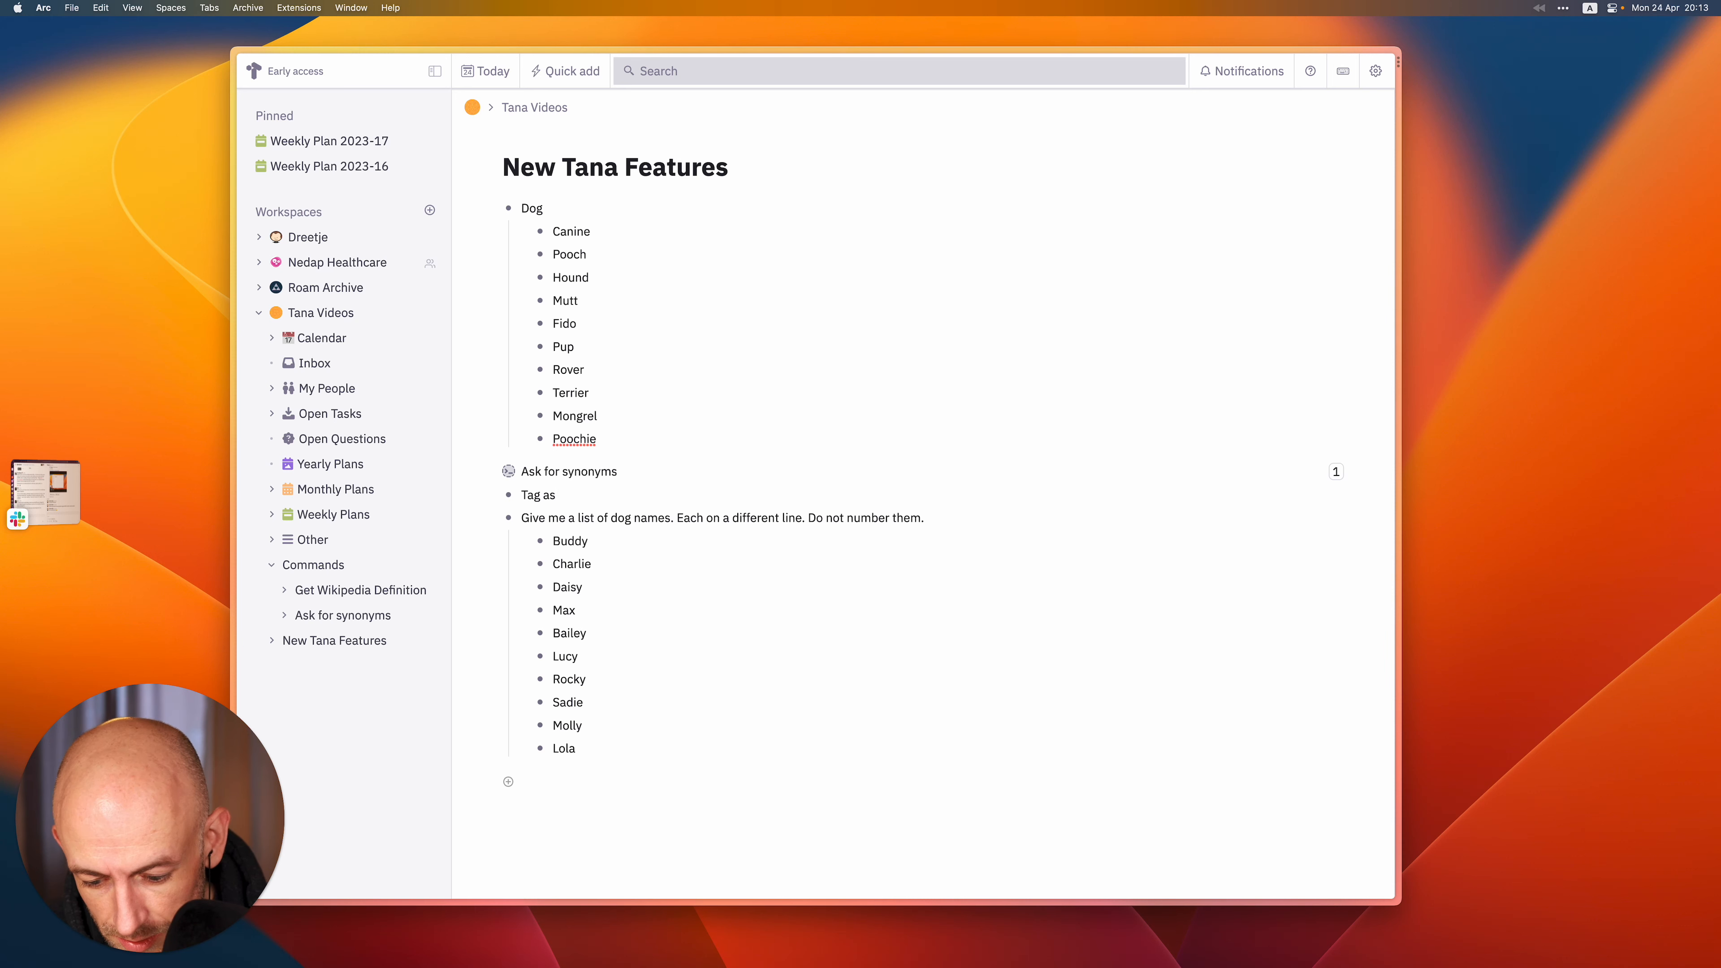
{"action": "type", "text": " \"Dog\""}
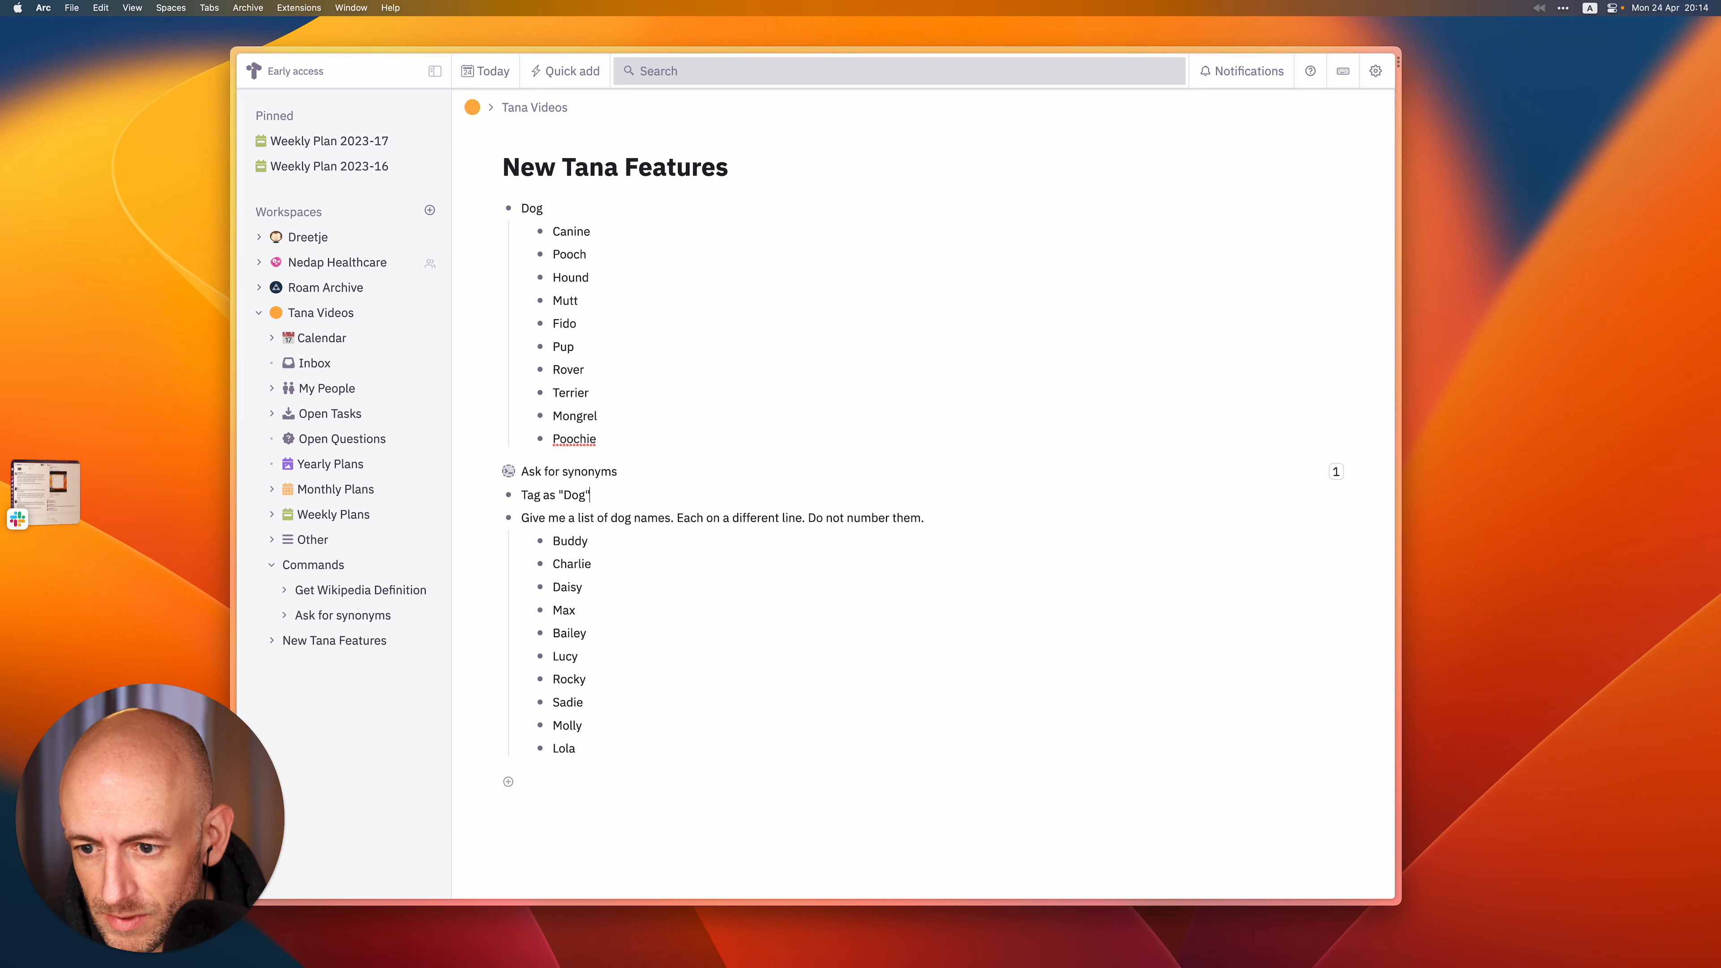
{"action": "type", "text": " and set f"}
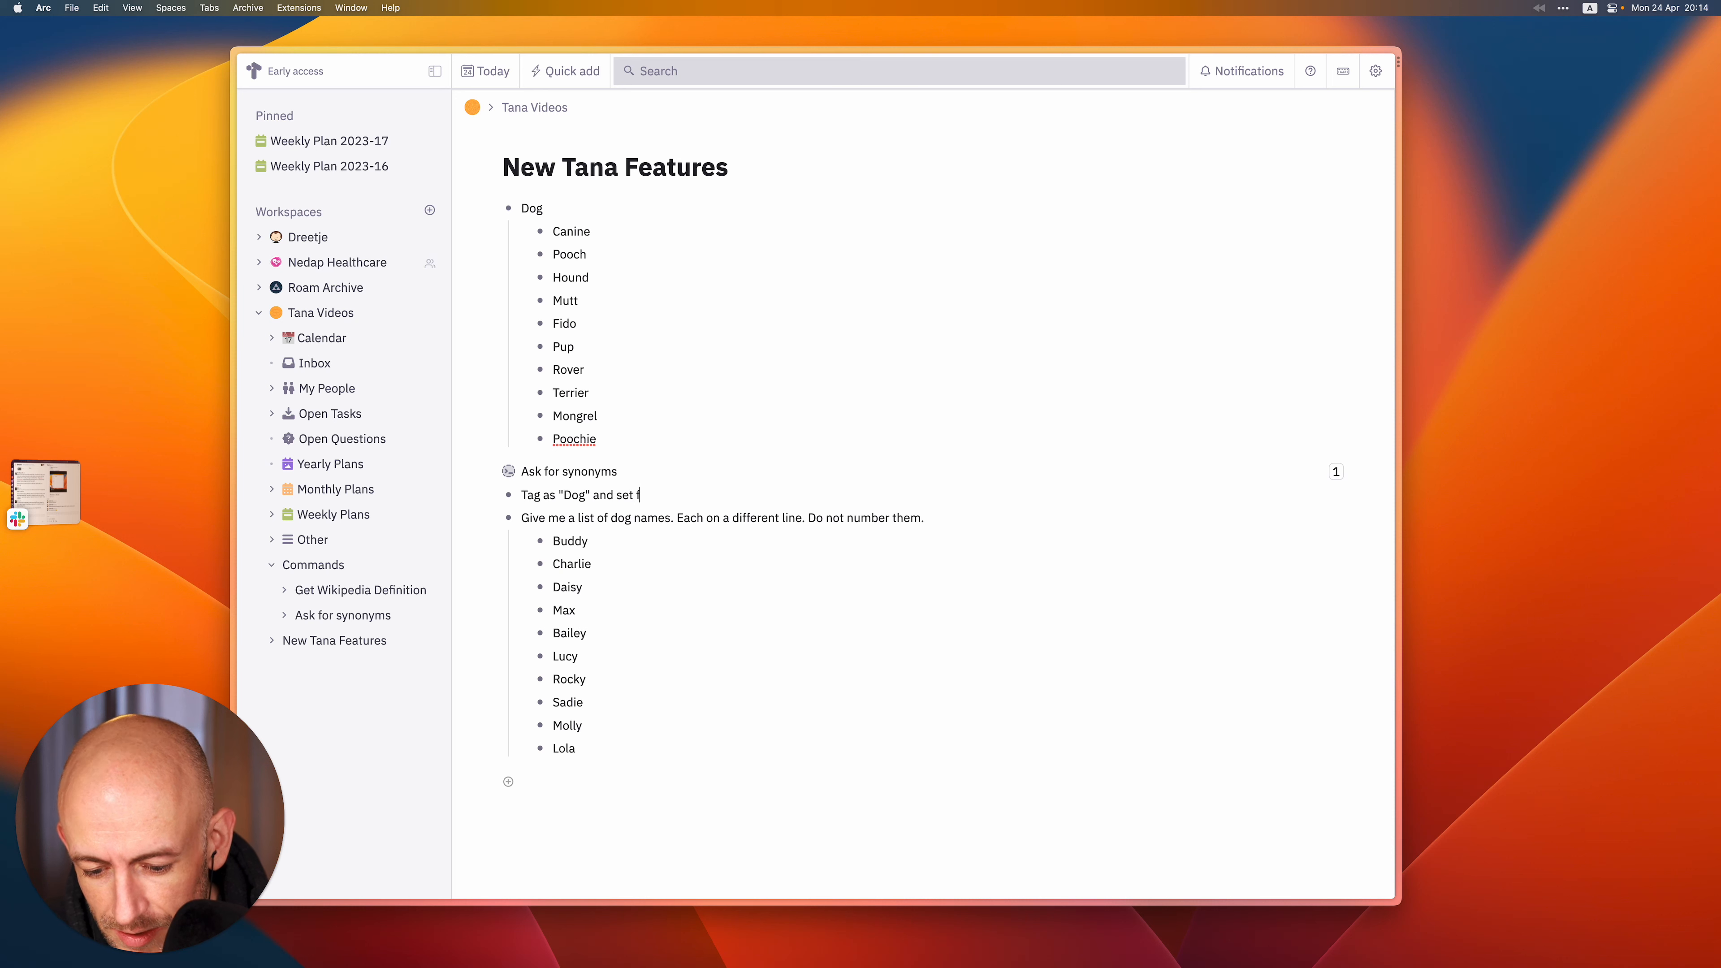
{"action": "type", "text": "ield"}
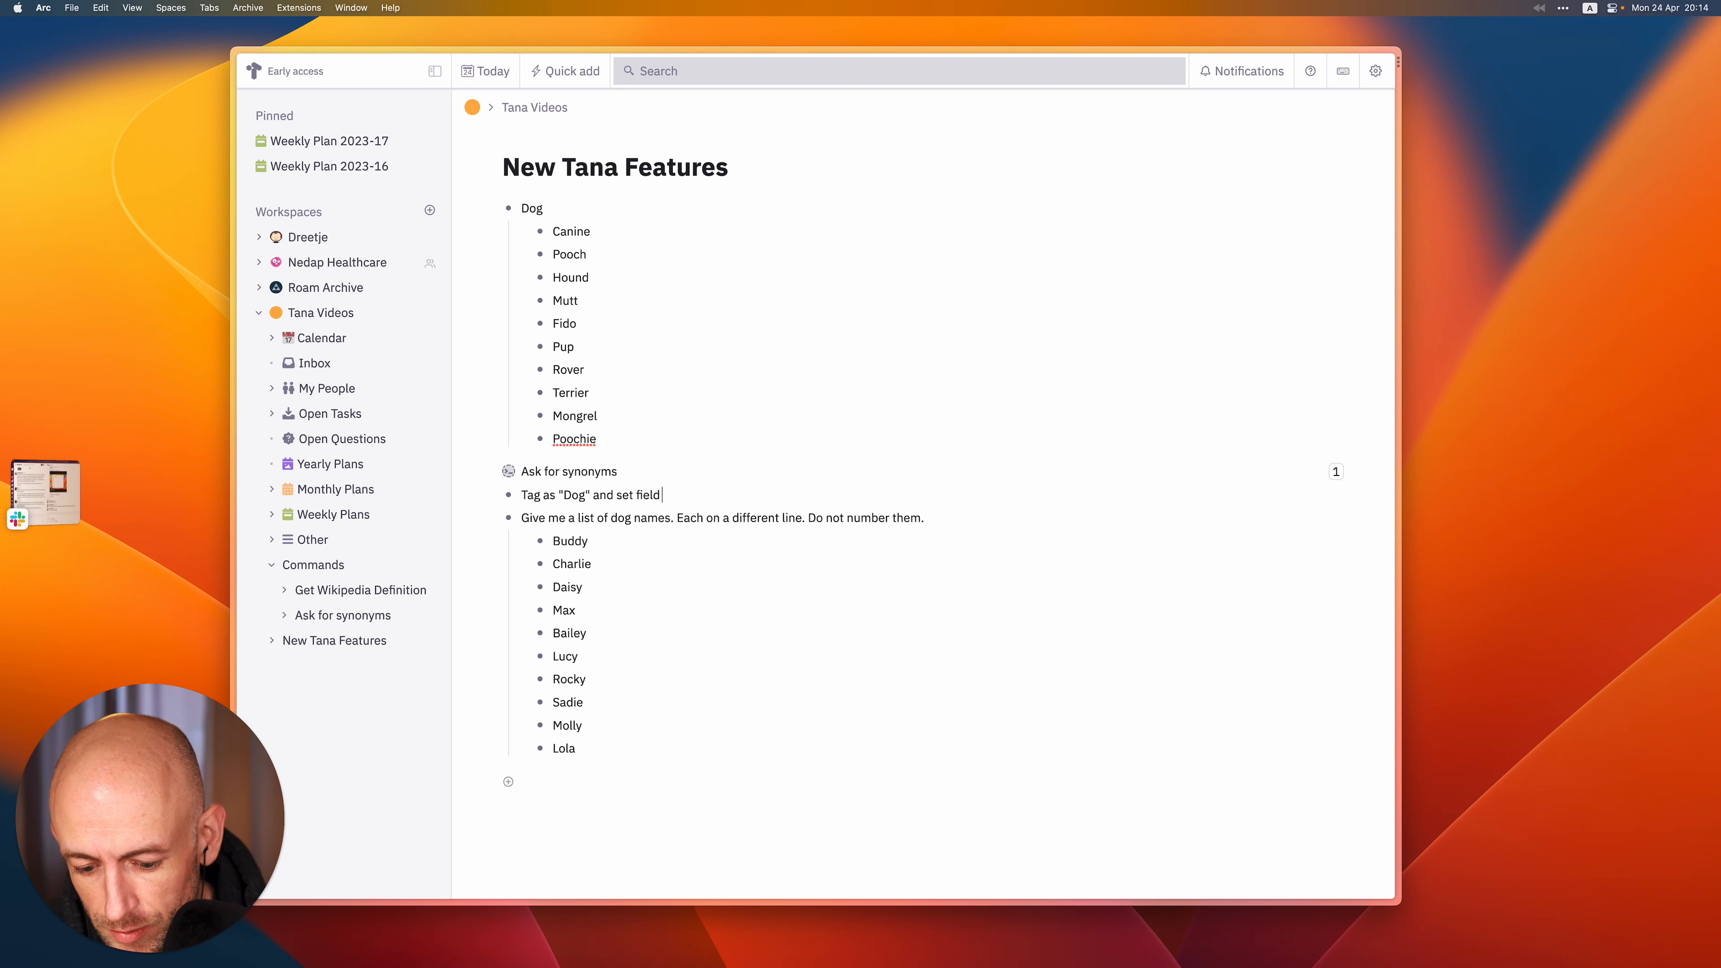
{"action": "type", "text": " \"On"}
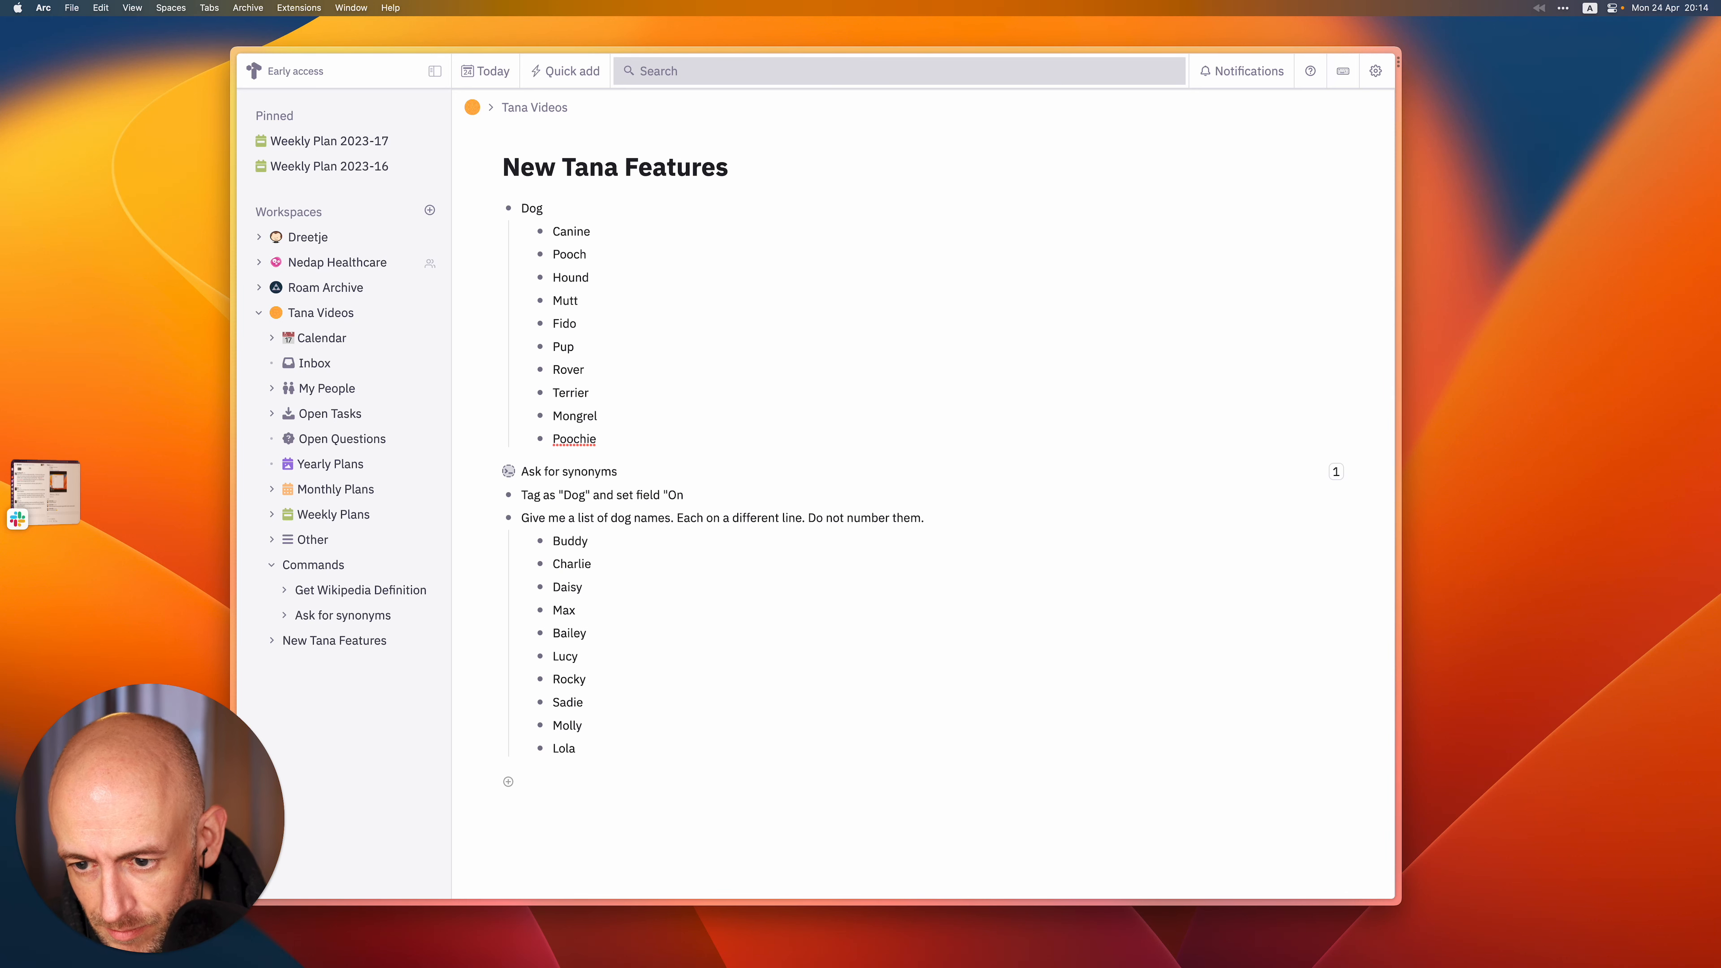
{"action": "key", "text": "BackSpace"}
{"action": "type", "text": "wenr"}
{"action": "key", "text": "BackSpace"}
{"action": "key", "text": "BackSpace"}
{"action": "key", "text": "BackSpace"}
{"action": "type", "text": "ner"}
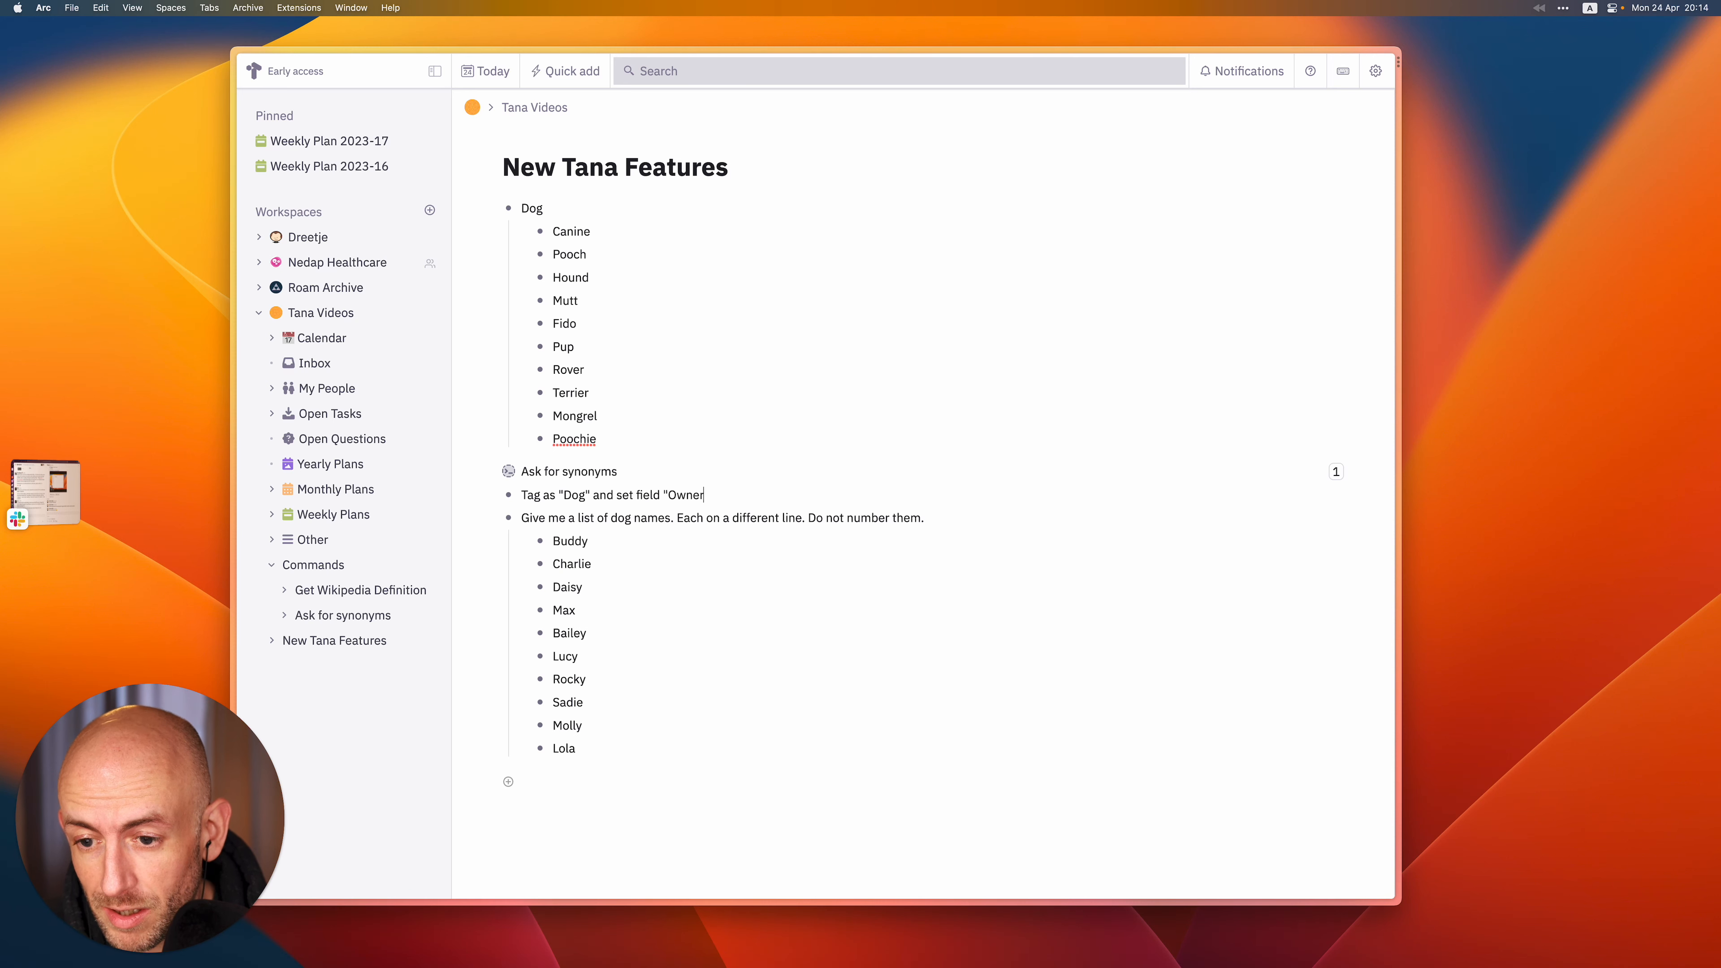
{"action": "type", "text": "\" to me."}
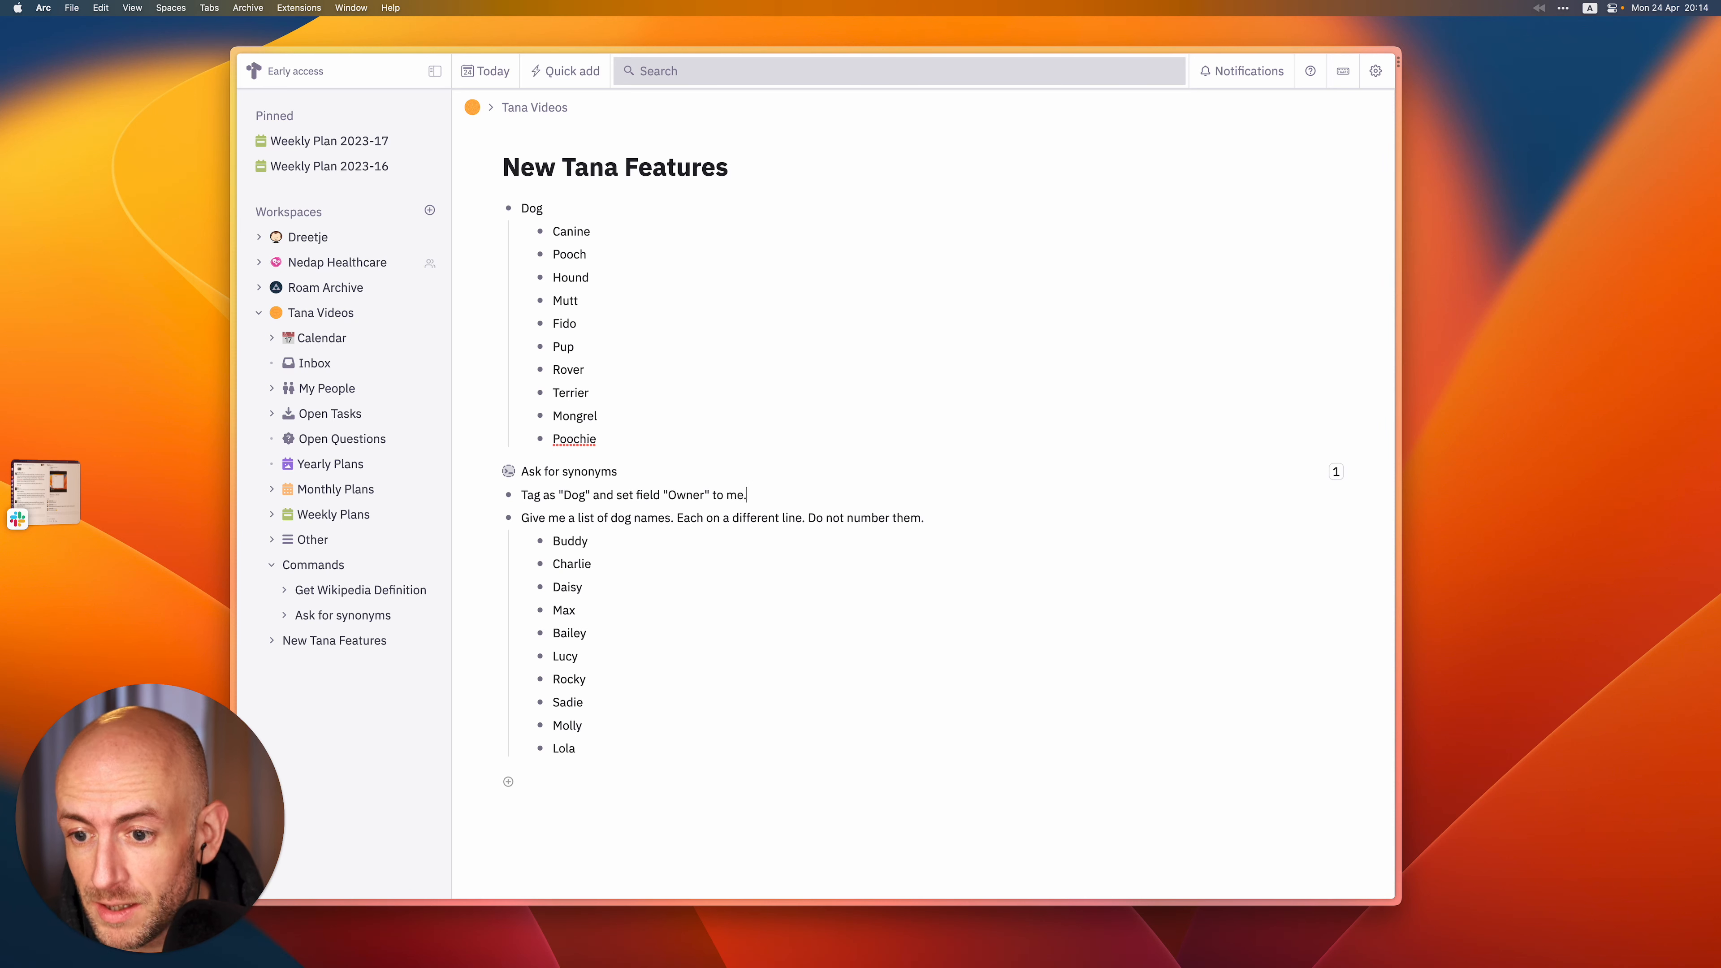
Convert the 'Tag as "Dog" and set field "Owner" to me.' node to a command node.
{"action": "key", "text": "super+k"}
{"action": "type", "text": "con"}
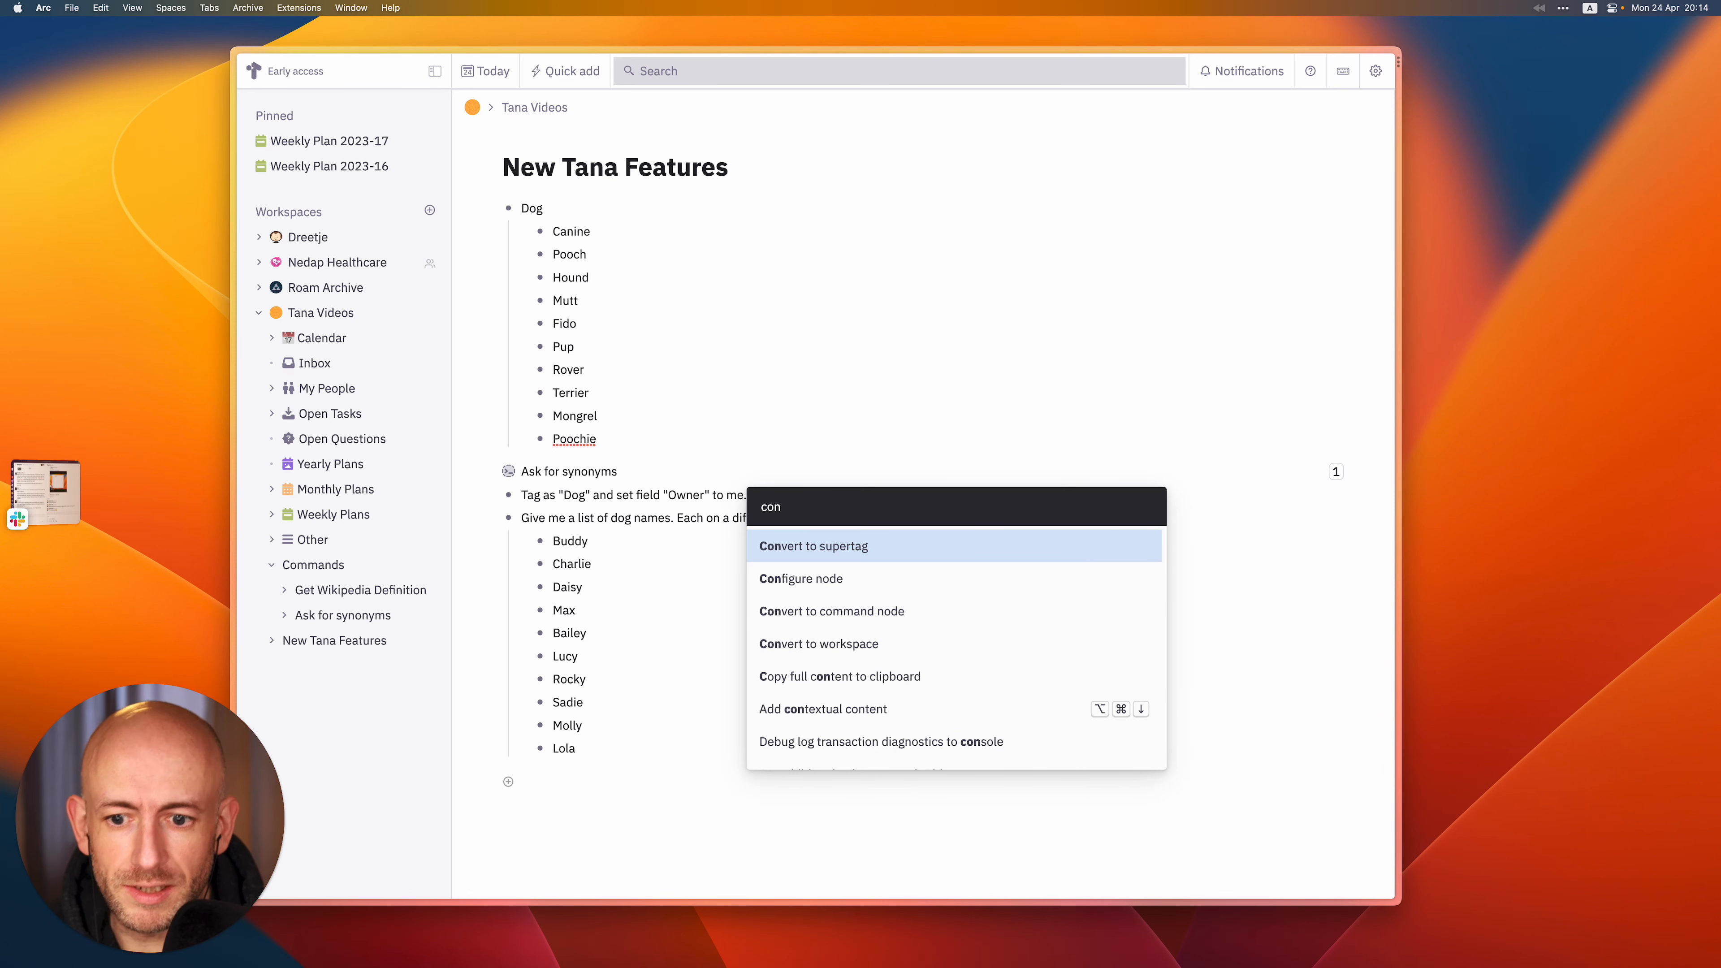
{"action": "key", "text": "Down"}
{"action": "key", "text": "Down"}
{"action": "key", "text": "Return"}
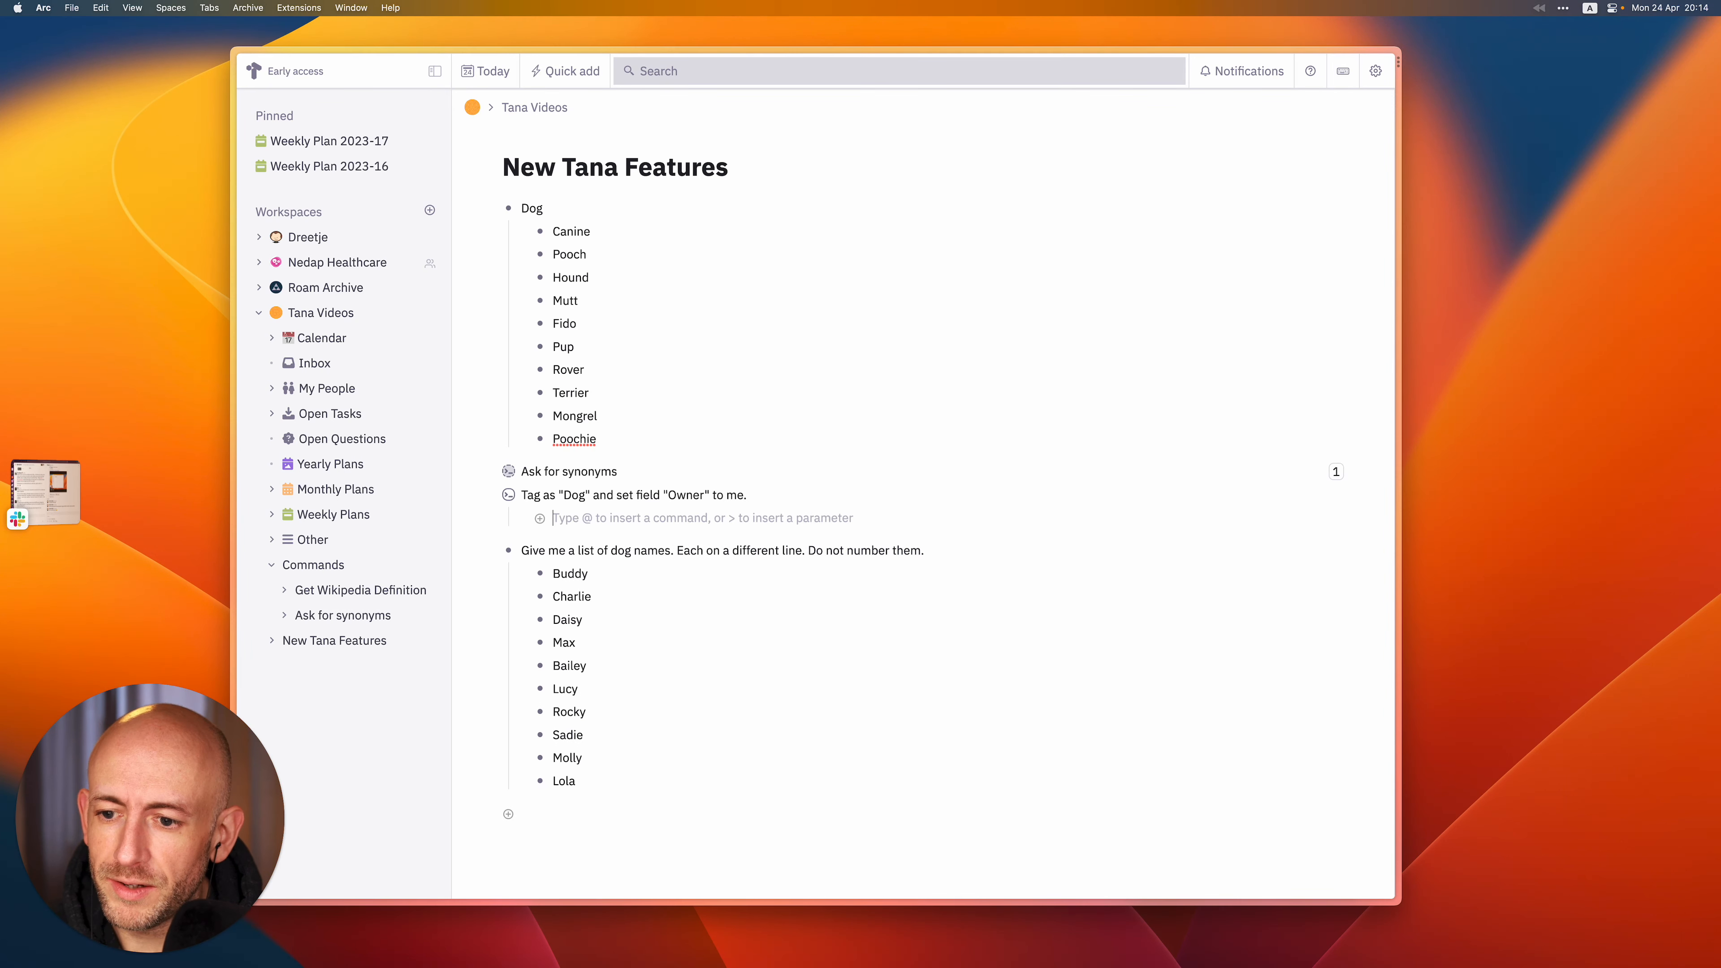
Insert the Add tags system command inside the new command node and open its configuration.
{"action": "left_click", "coordinate": [577, 520]}
{"action": "type", "text": "@"}
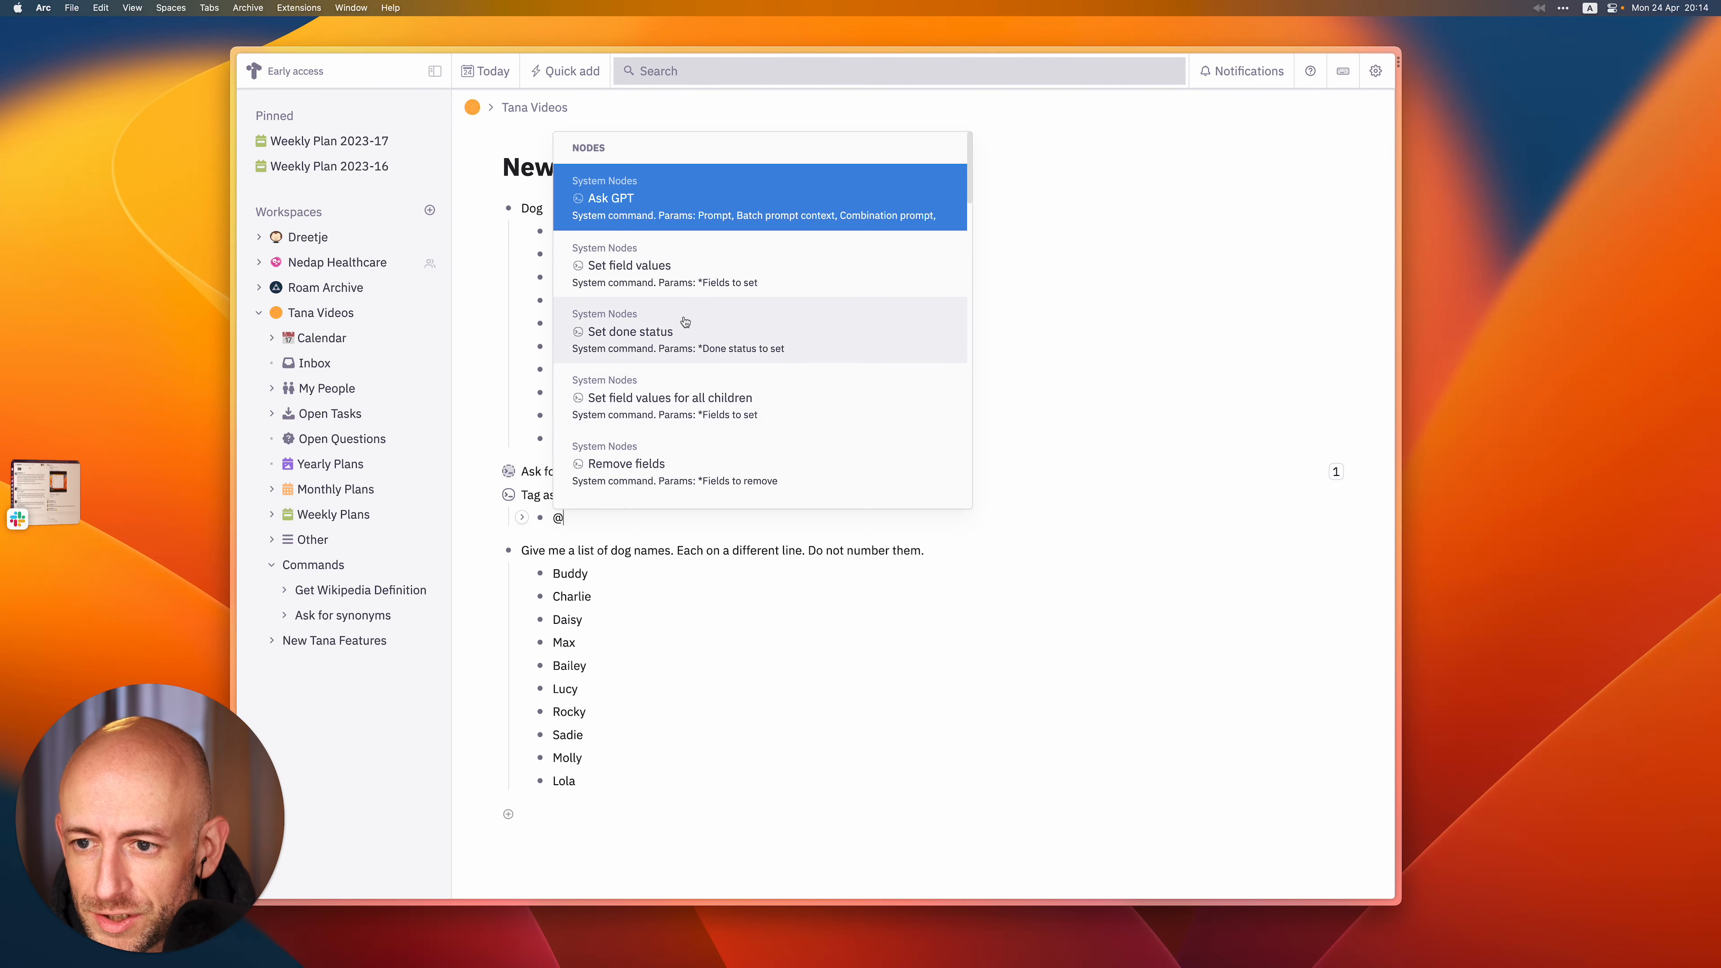
{"action": "scroll", "coordinate": [691, 379], "scroll_direction": "down", "scroll_amount": 2}
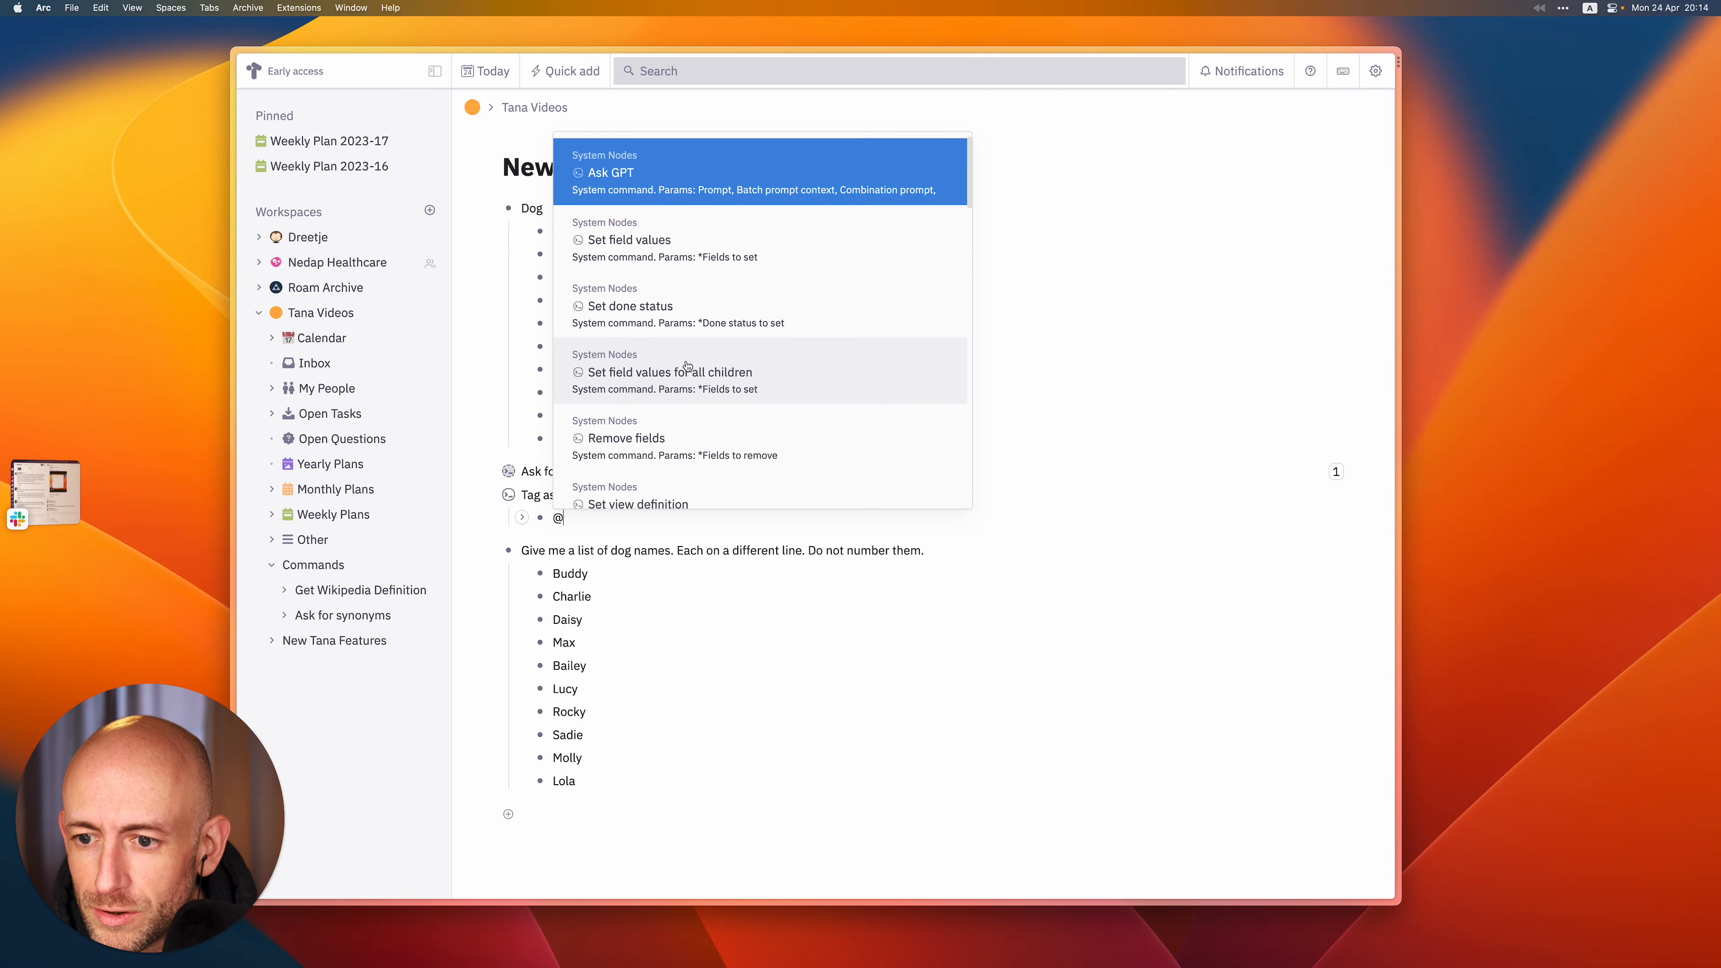
{"action": "scroll", "coordinate": [694, 399], "scroll_direction": "down", "scroll_amount": 5}
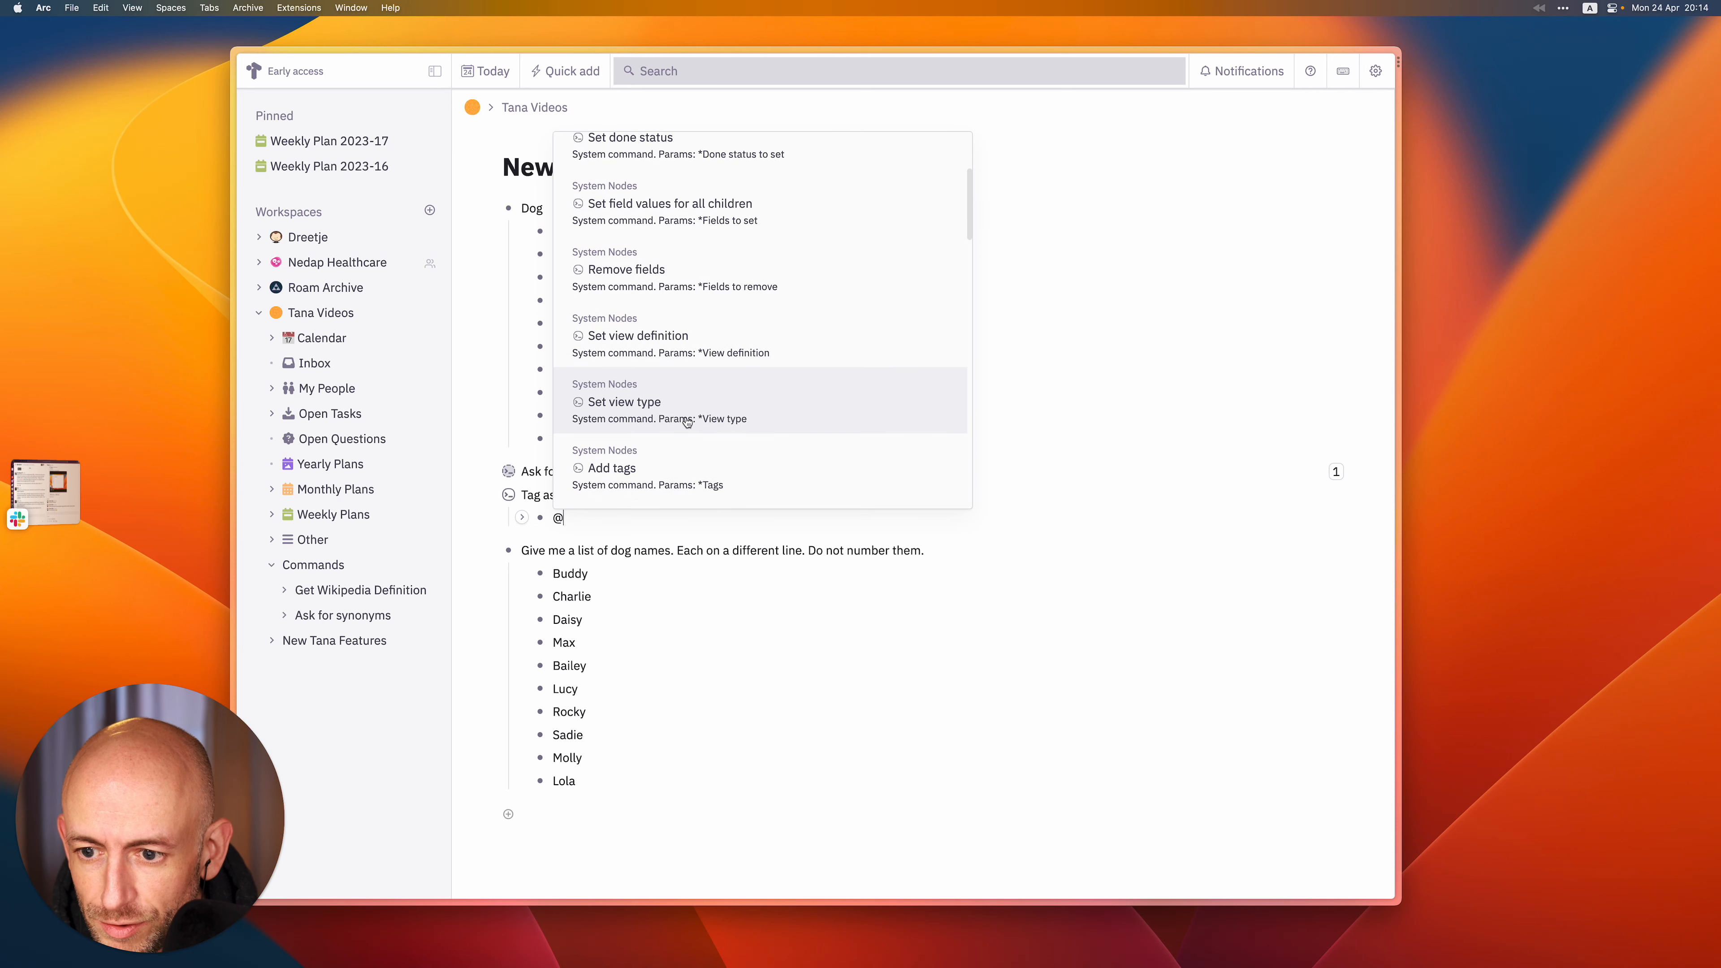
{"action": "left_click", "coordinate": [630, 468]}
{"action": "left_click", "coordinate": [657, 519]}
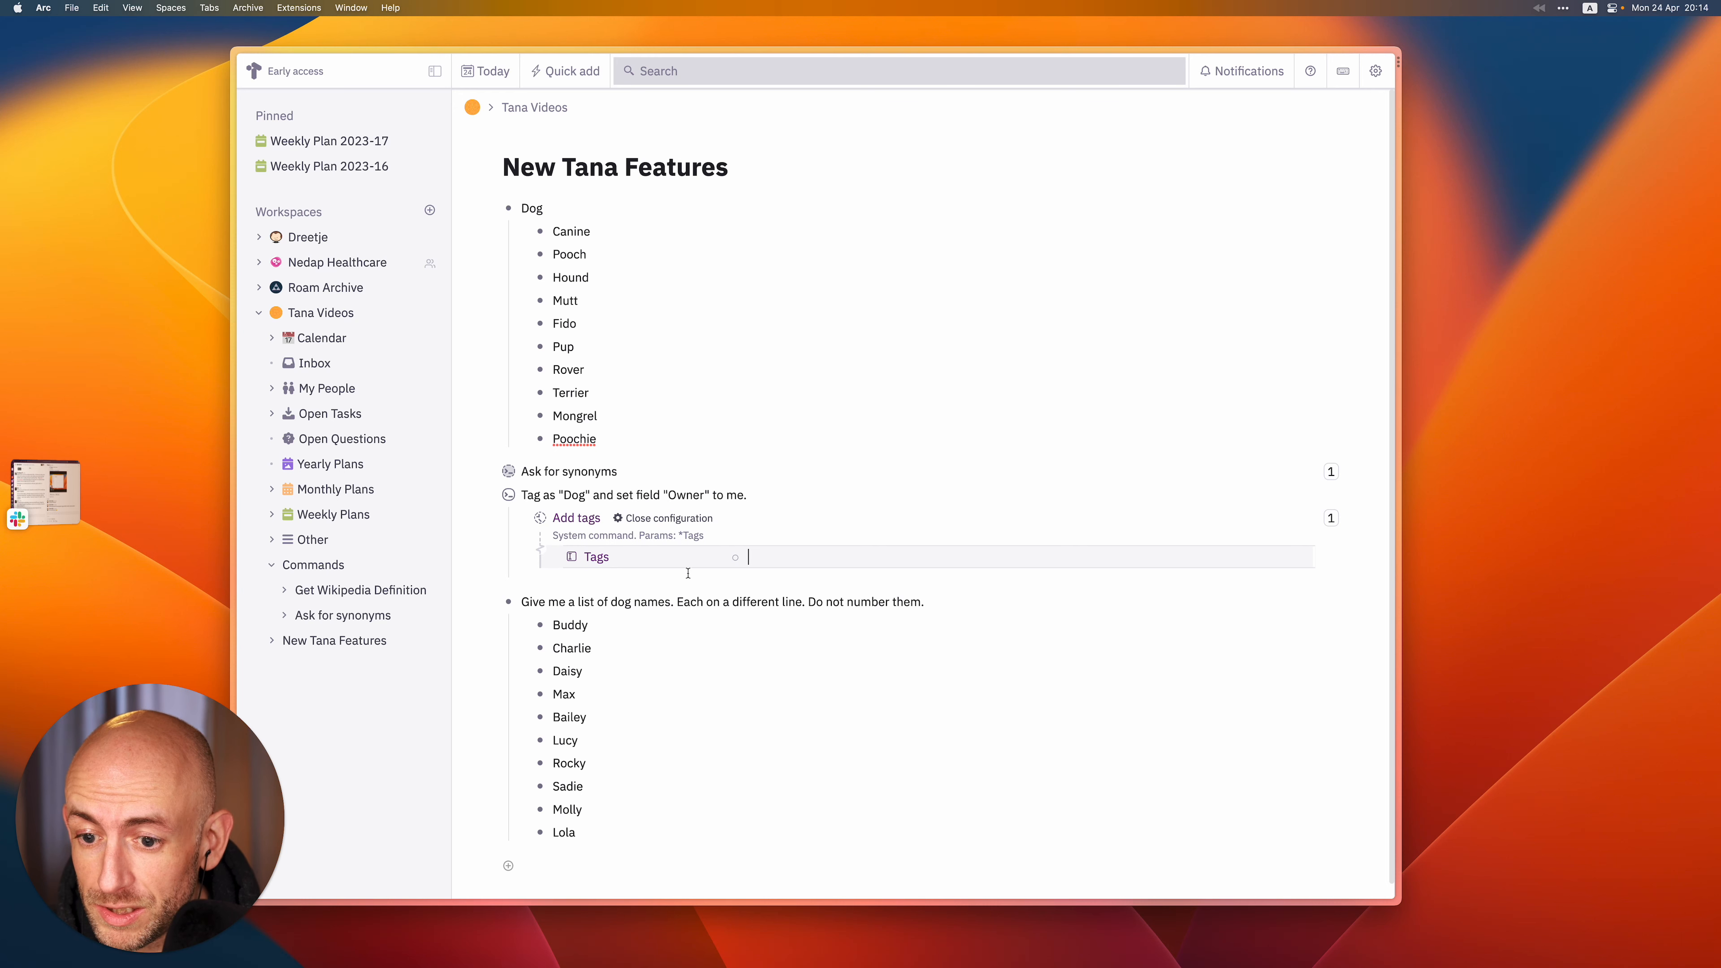
Try to create and apply a new #dog supertag in the Add tags command's Tags parameter, and undo the tag creation.
{"action": "type", "text": "#dag"}
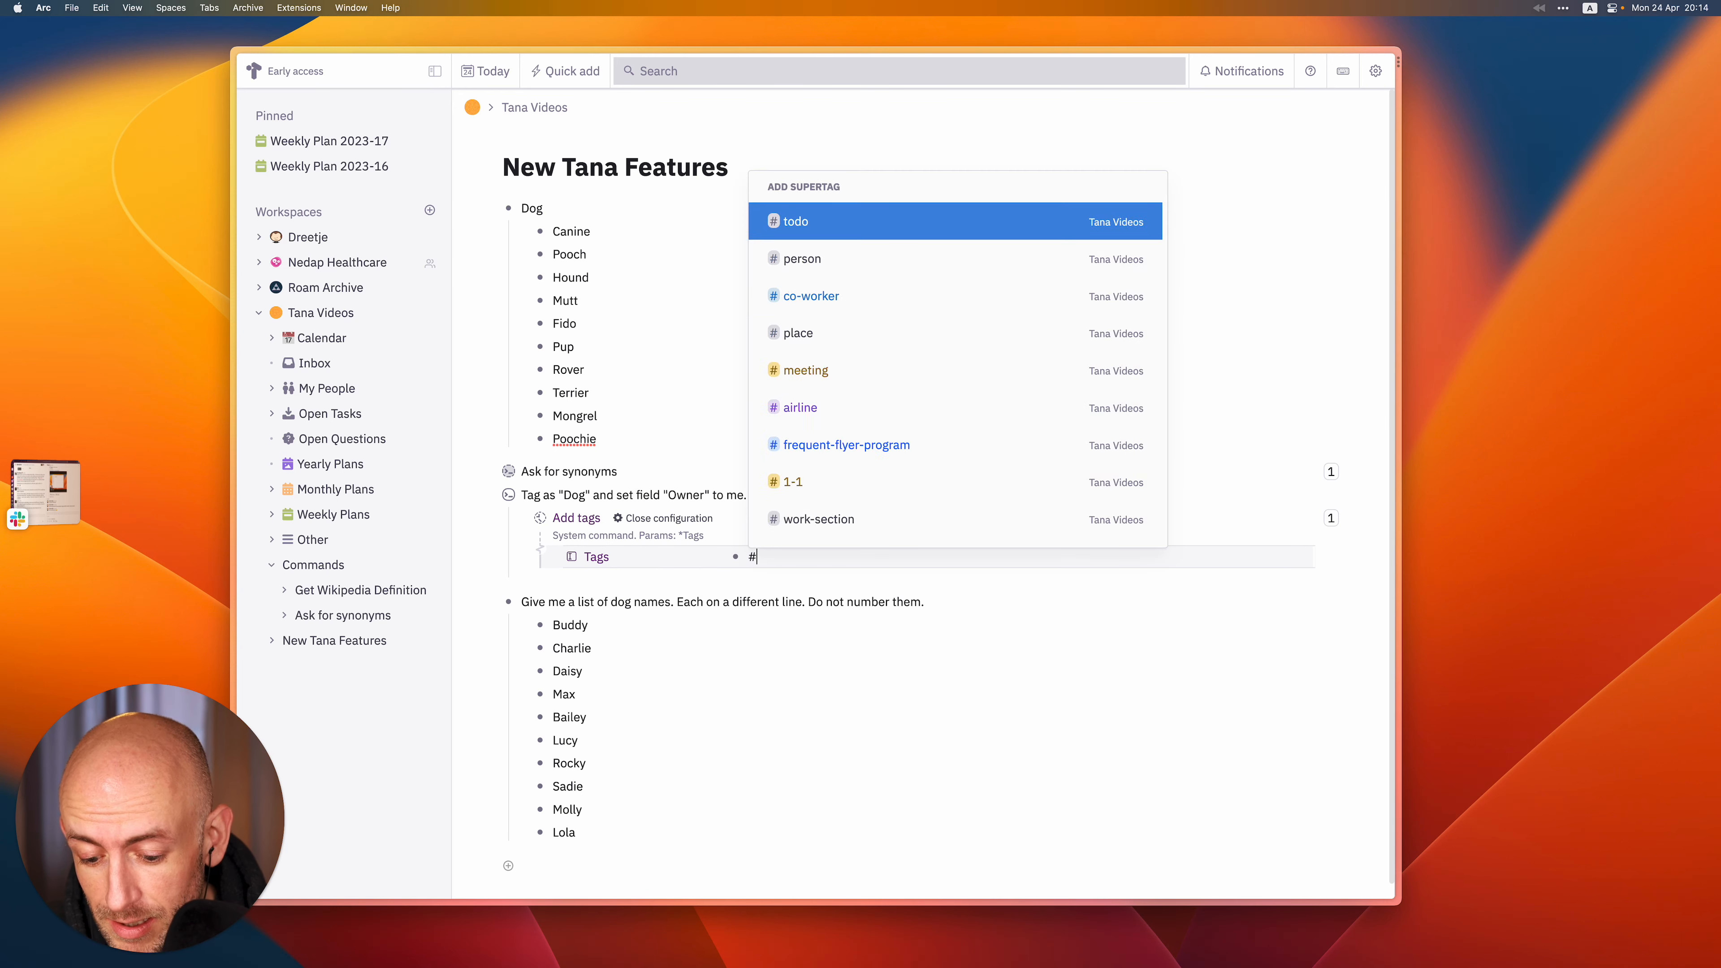
{"action": "key", "text": "BackSpace"}
{"action": "key", "text": "BackSpace"}
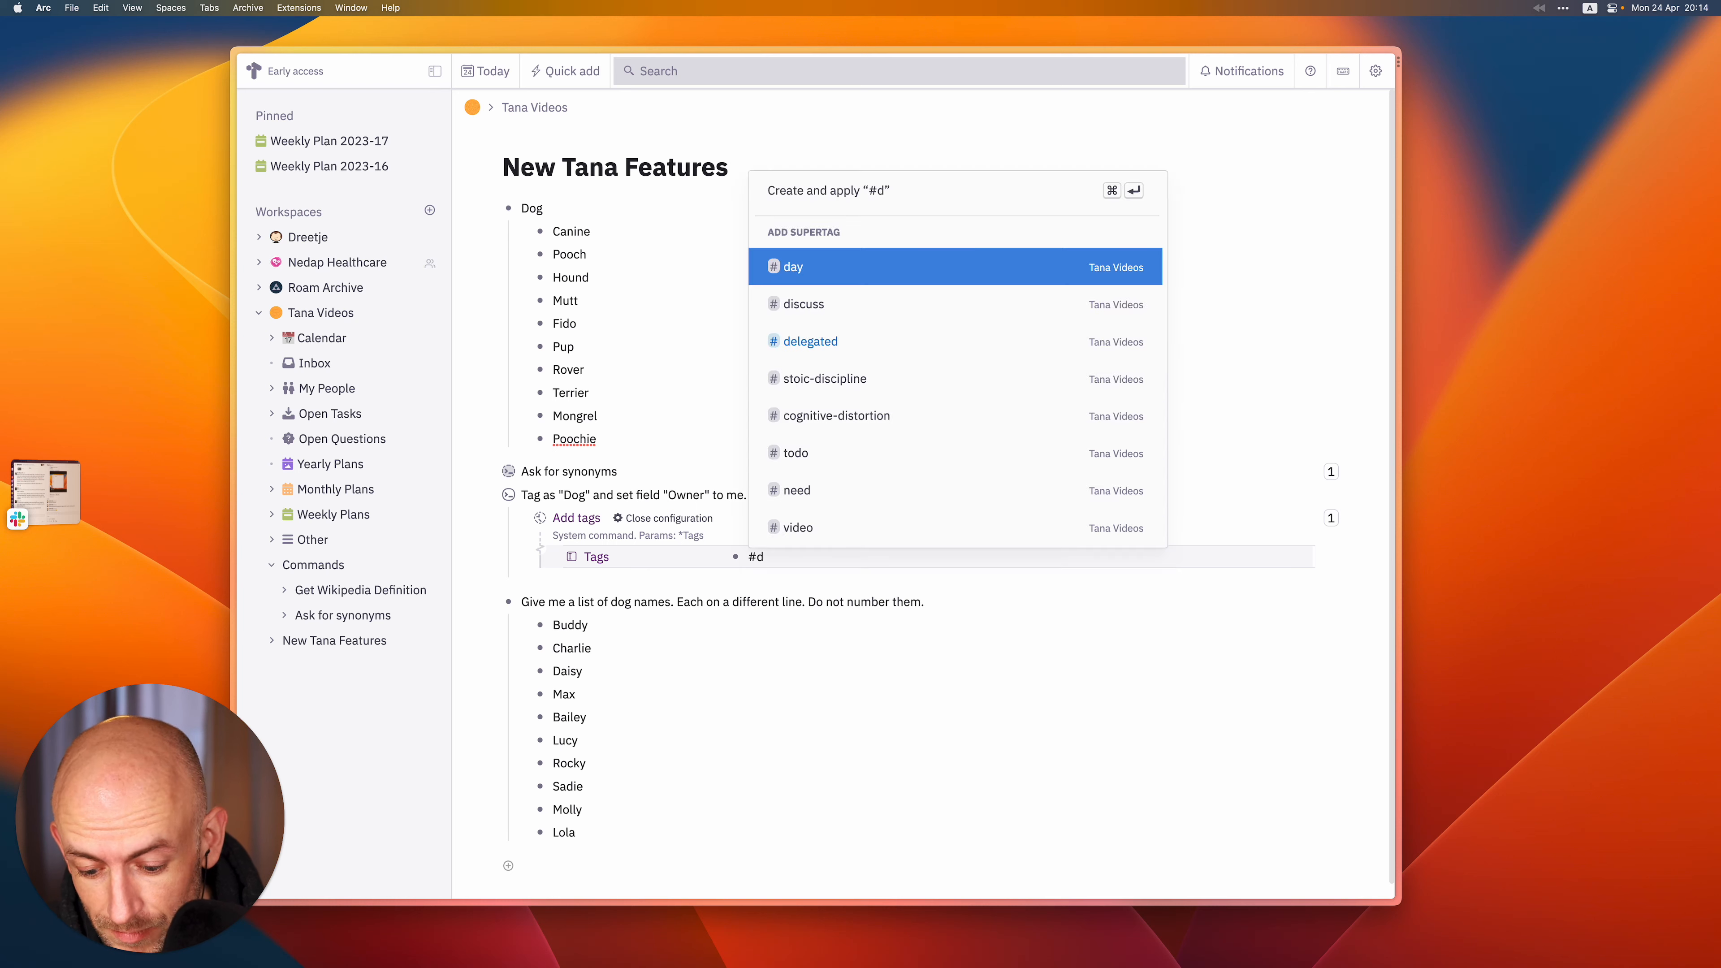
{"action": "type", "text": "og"}
{"action": "key", "text": "super+Return"}
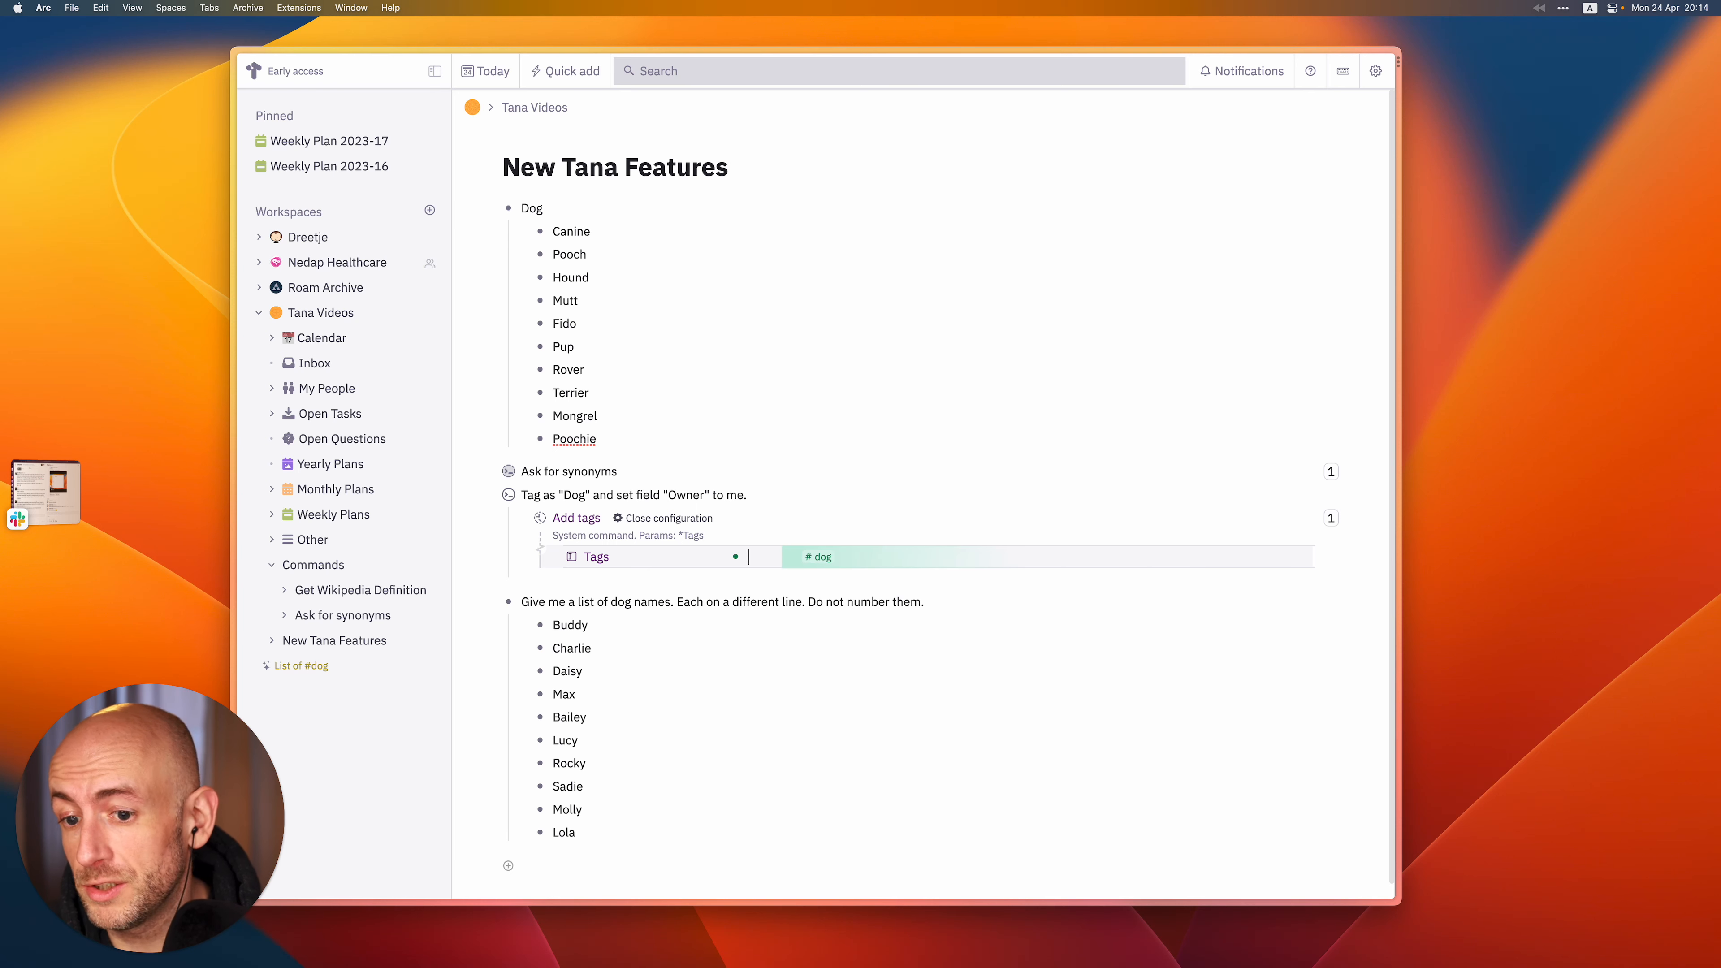
{"action": "key", "text": "super+z"}
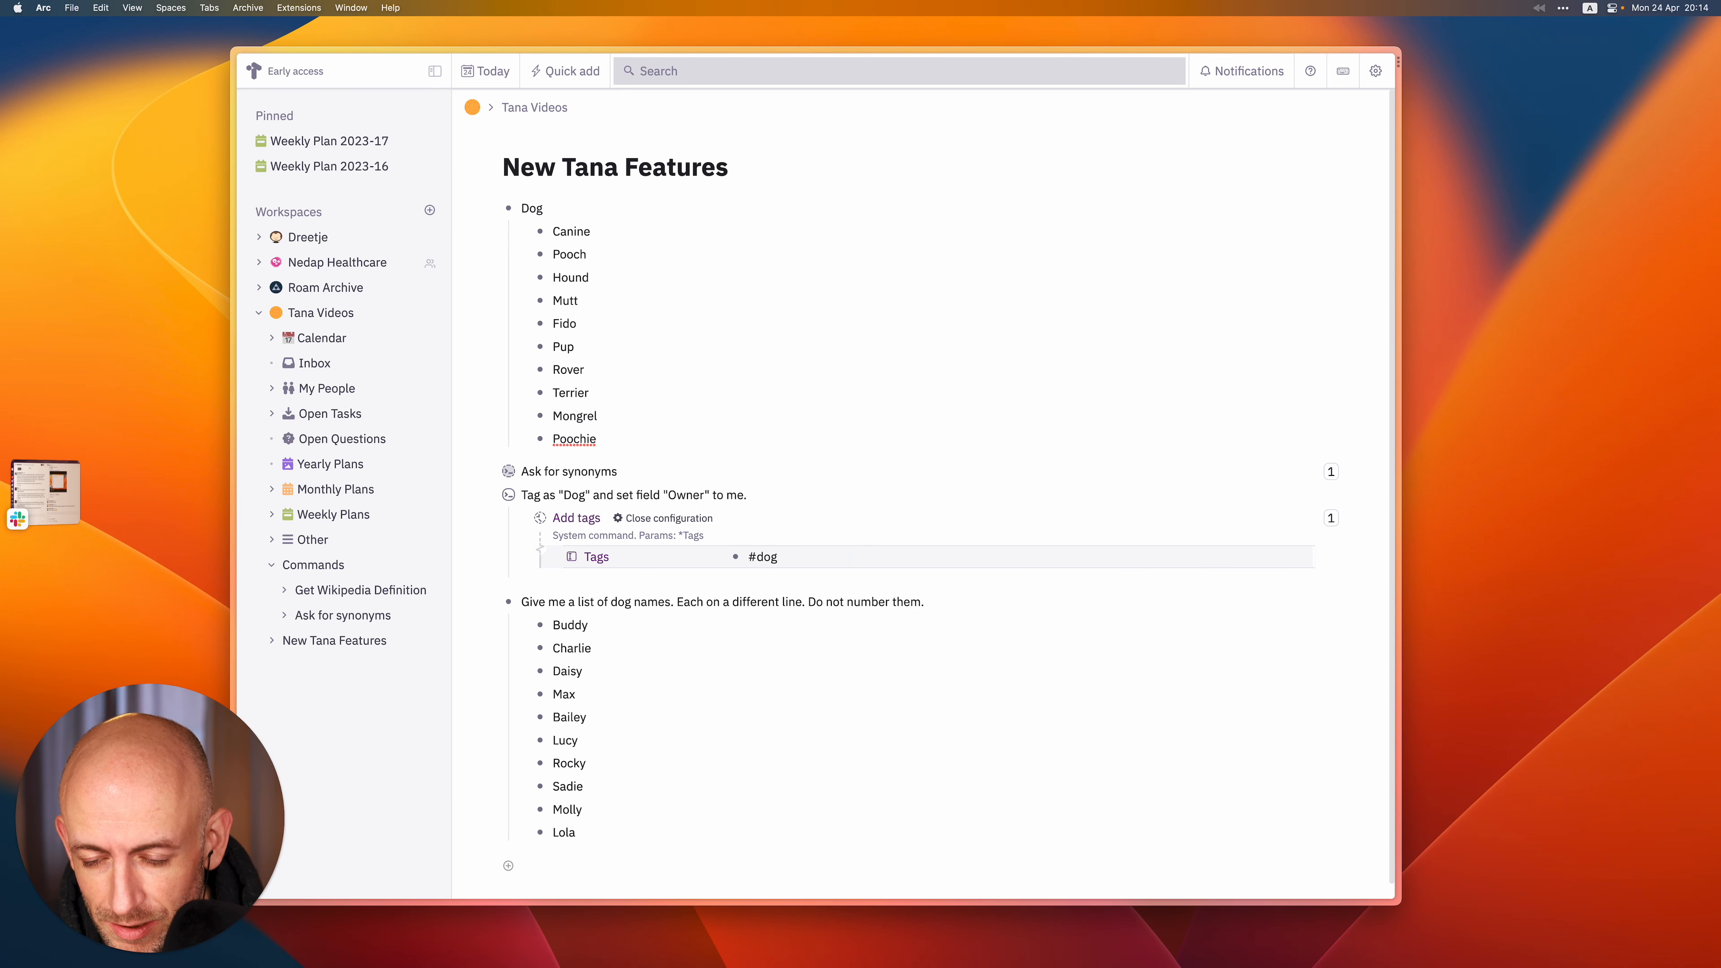
Replace the Add tags command's Tags value with a reference to the existing Dog node.
{"action": "key", "text": "super+a"}
{"action": "key", "text": "BackSpace"}
{"action": "type", "text": "@do"}
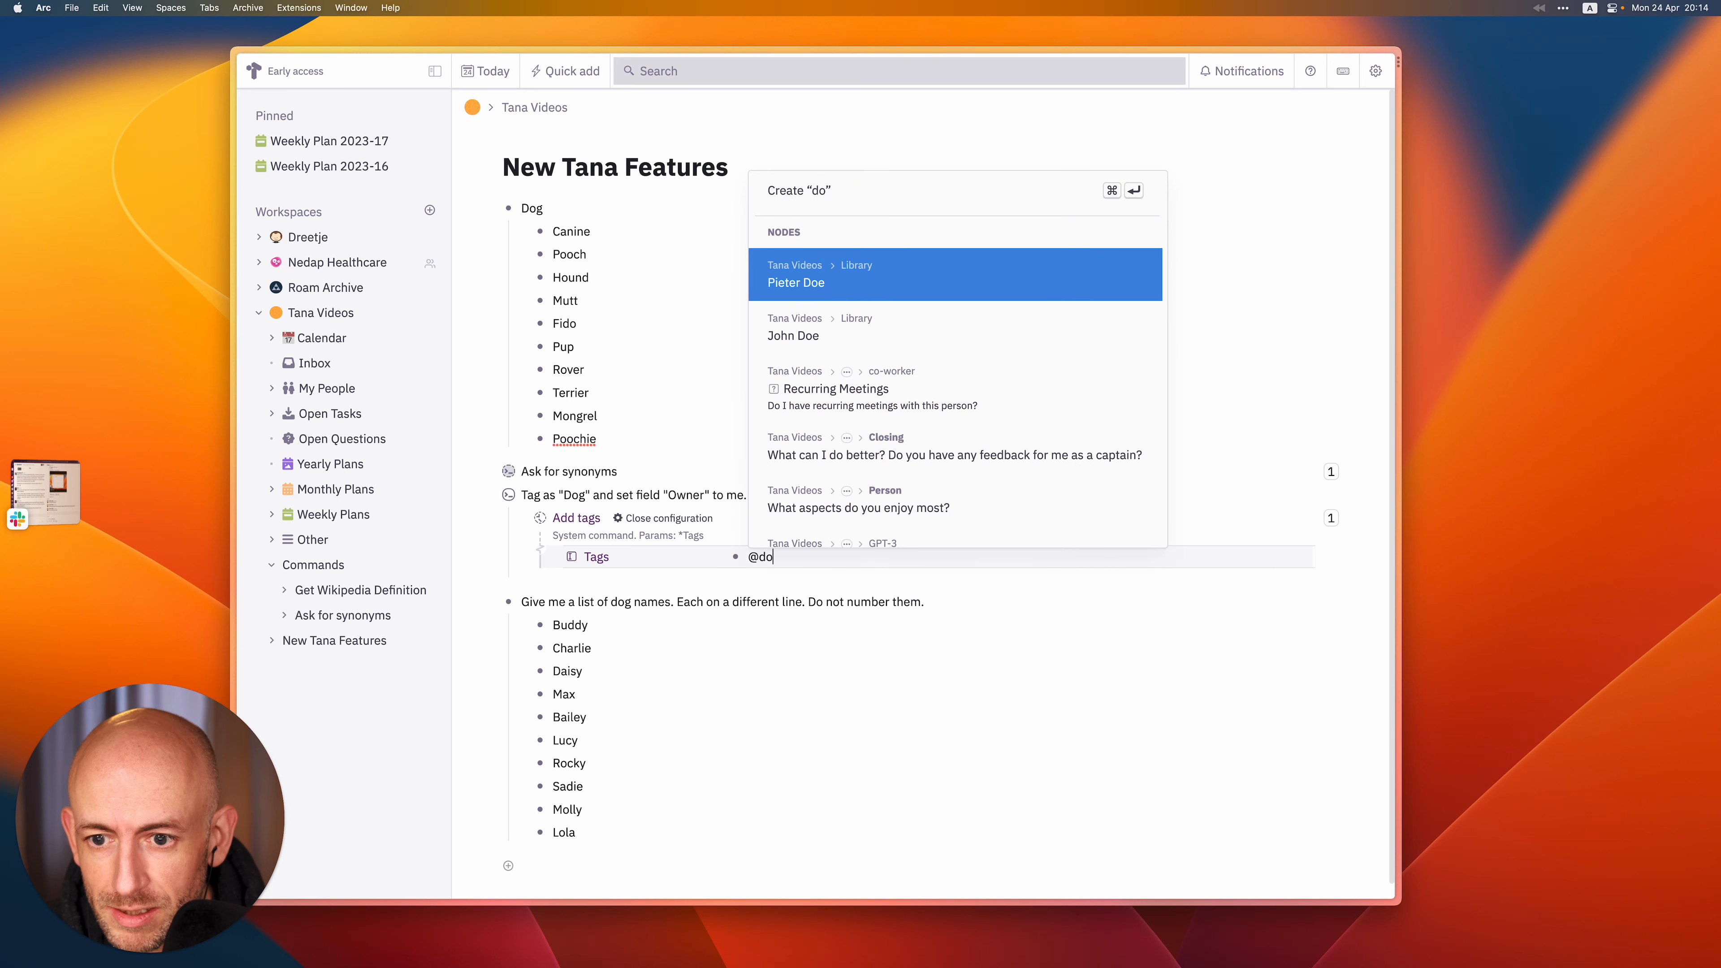
{"action": "type", "text": "g"}
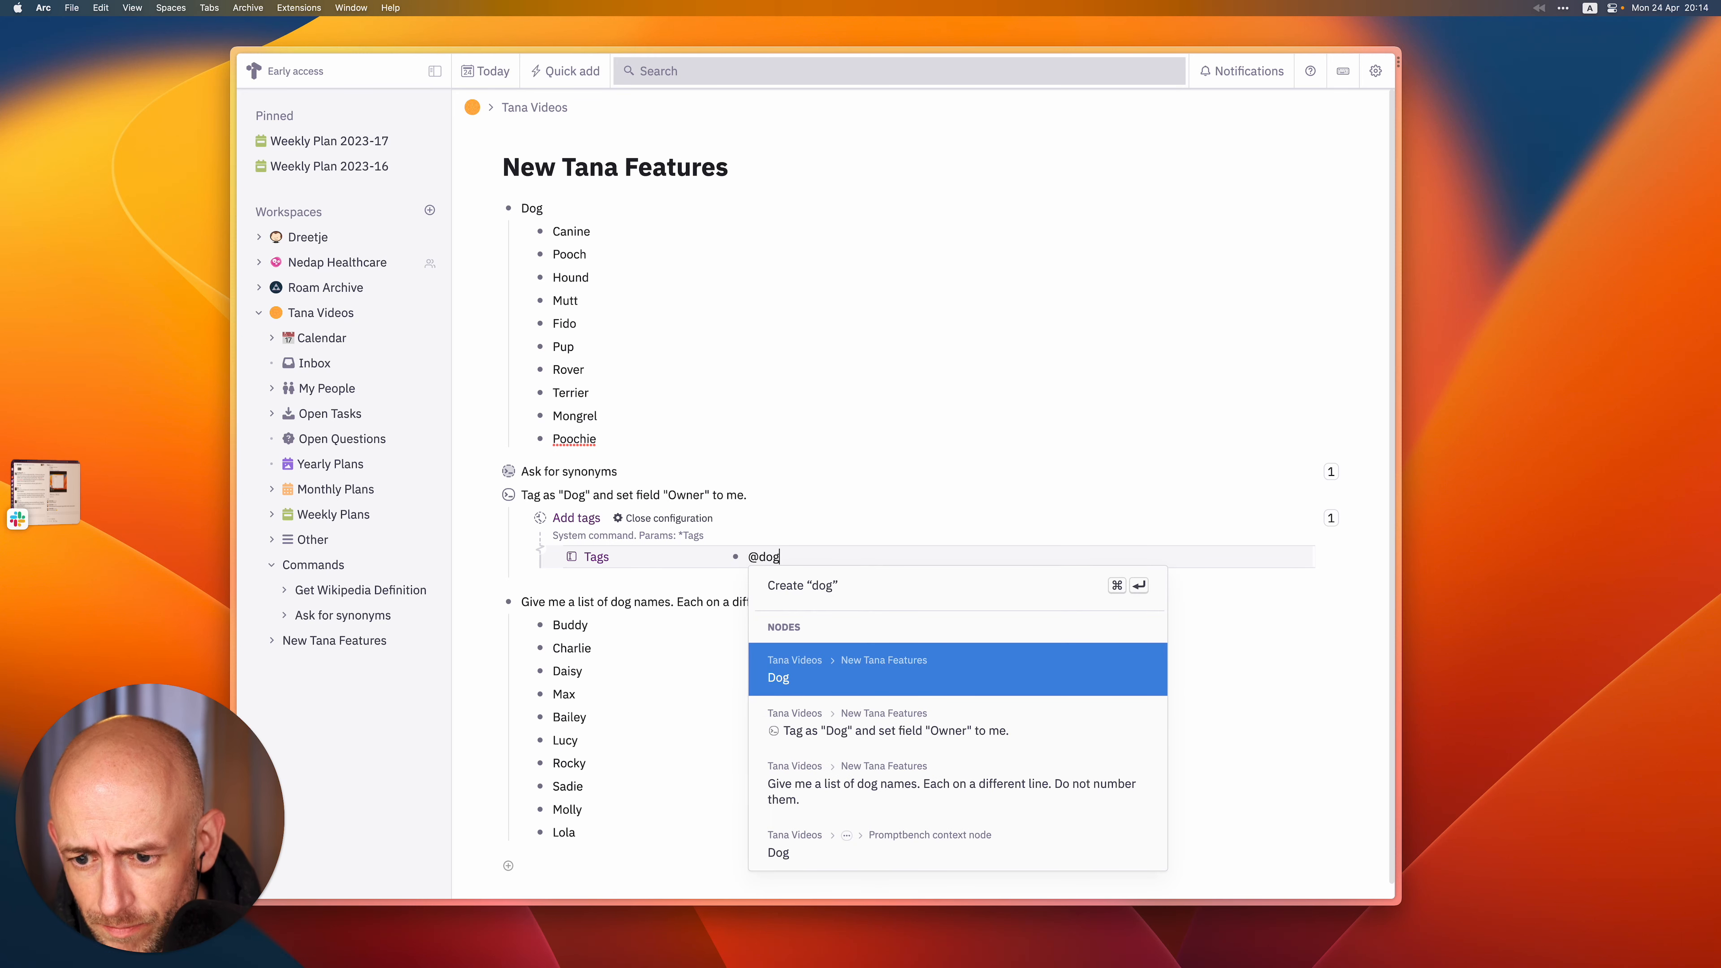
{"action": "key", "text": "Return"}
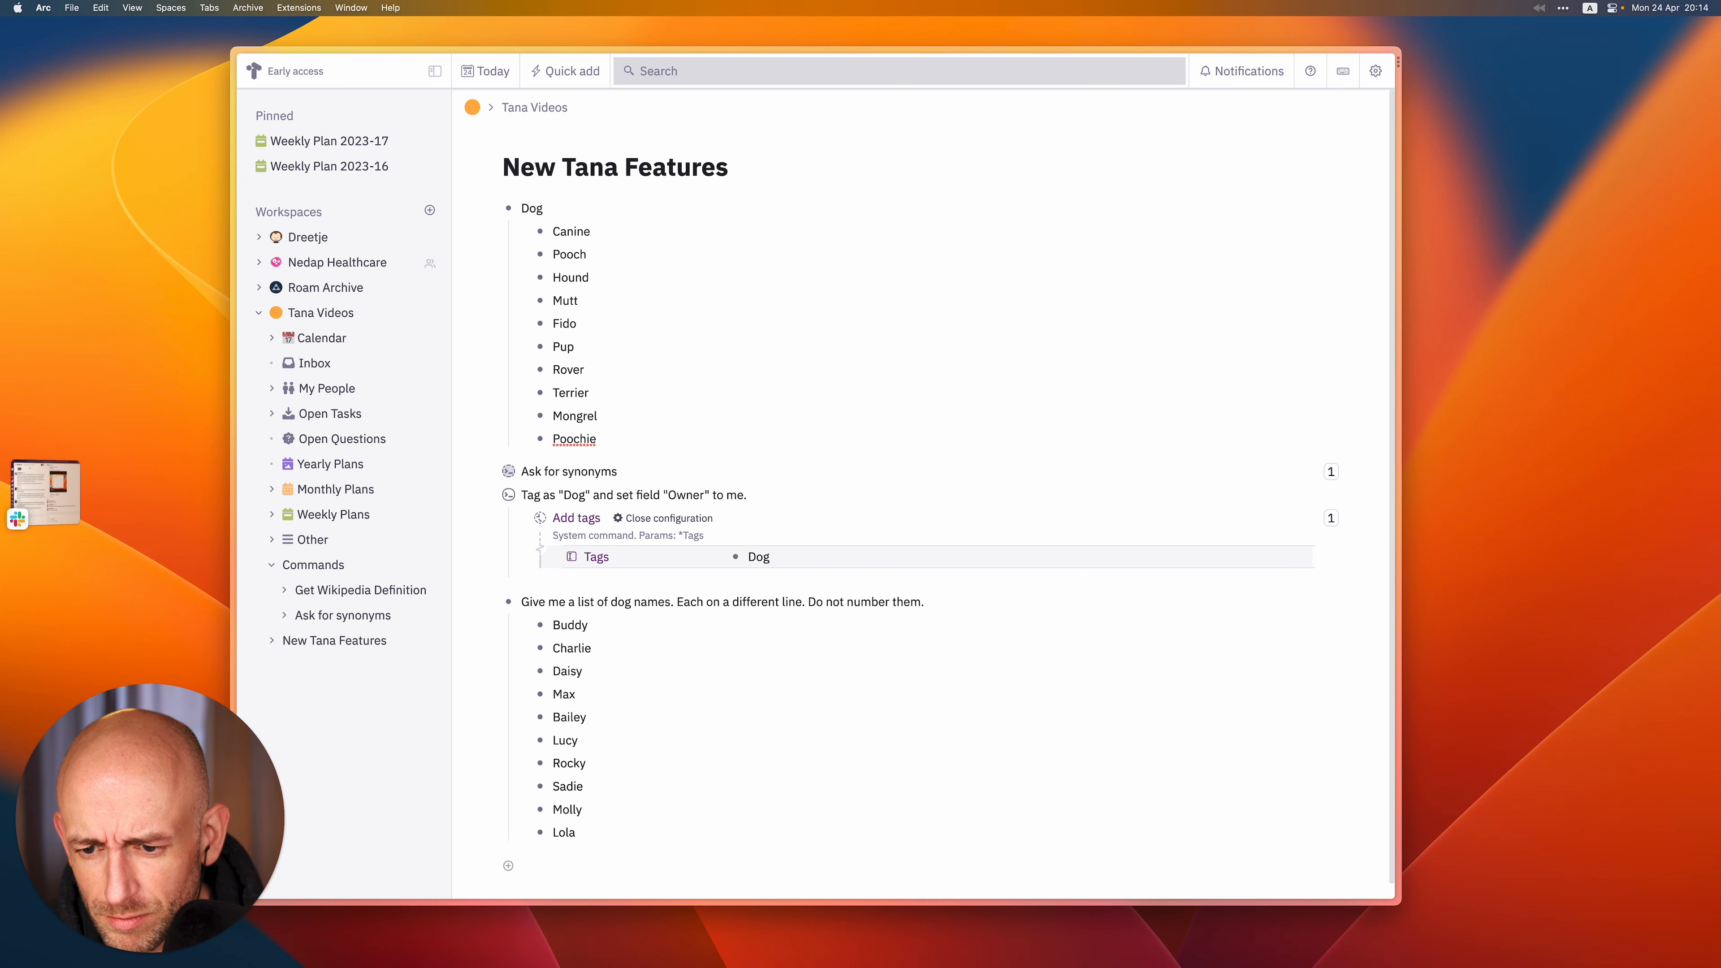
Change the Tags value to plain text "dog" and try running the Tag as "Dog" command on the Buddy node.
{"action": "key", "text": "BackSpace"}
{"action": "type", "text": "d"}
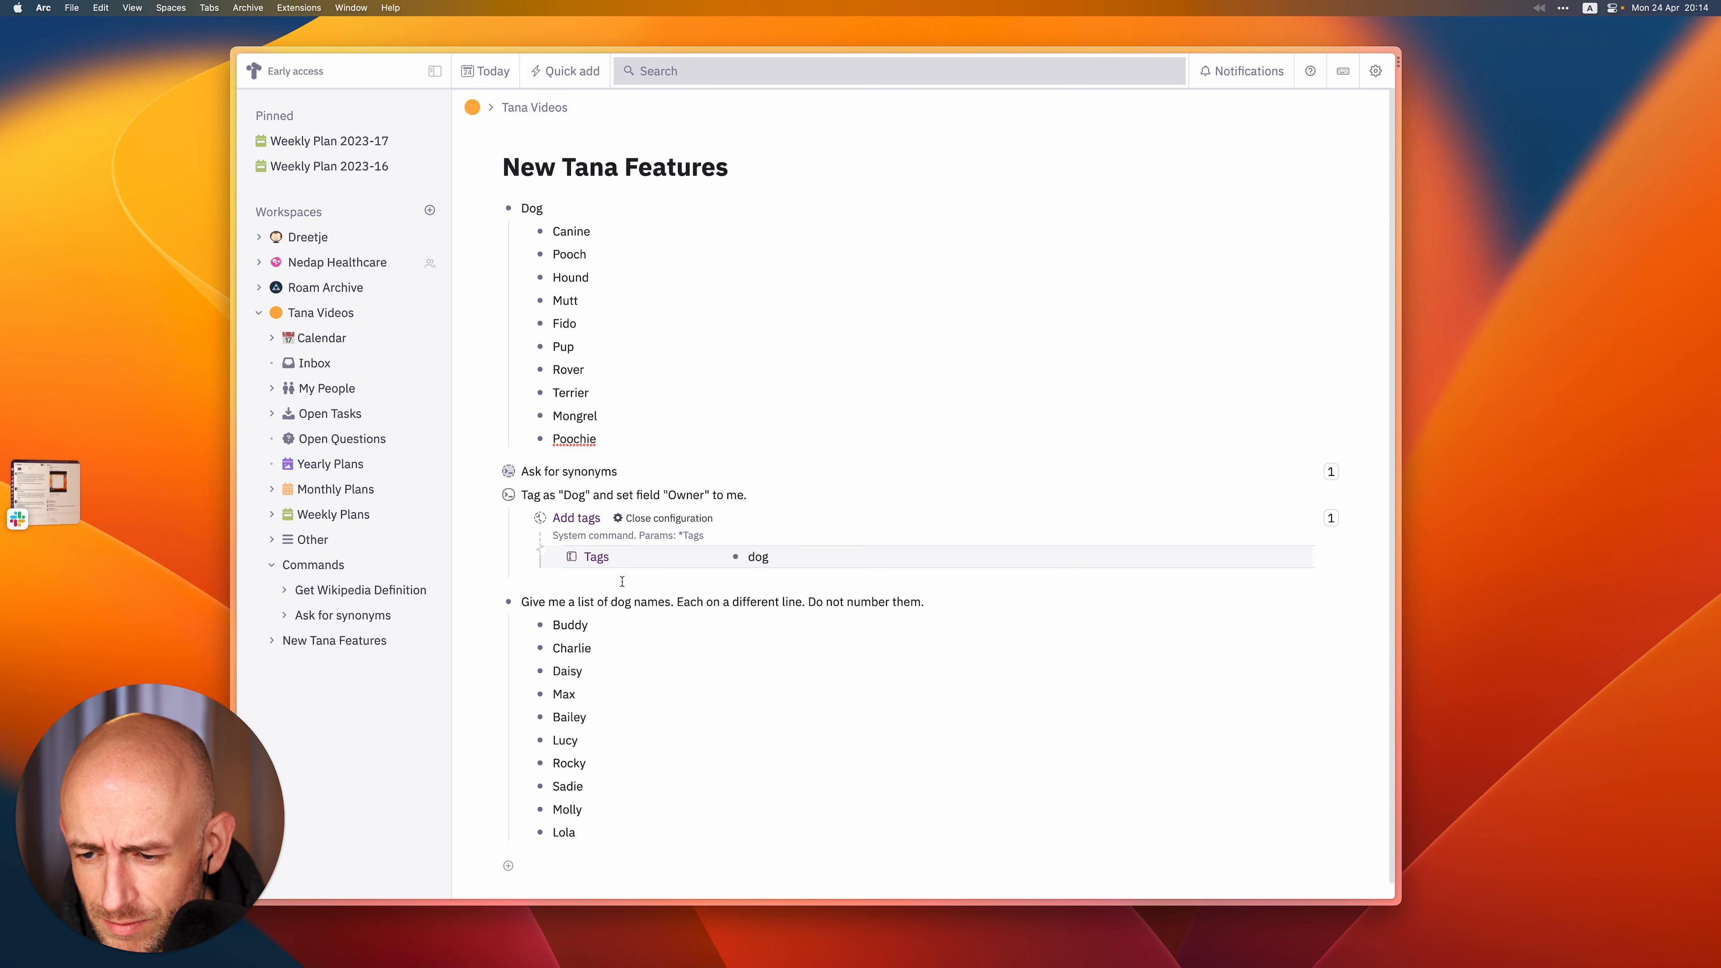
{"action": "key", "text": "super+k"}
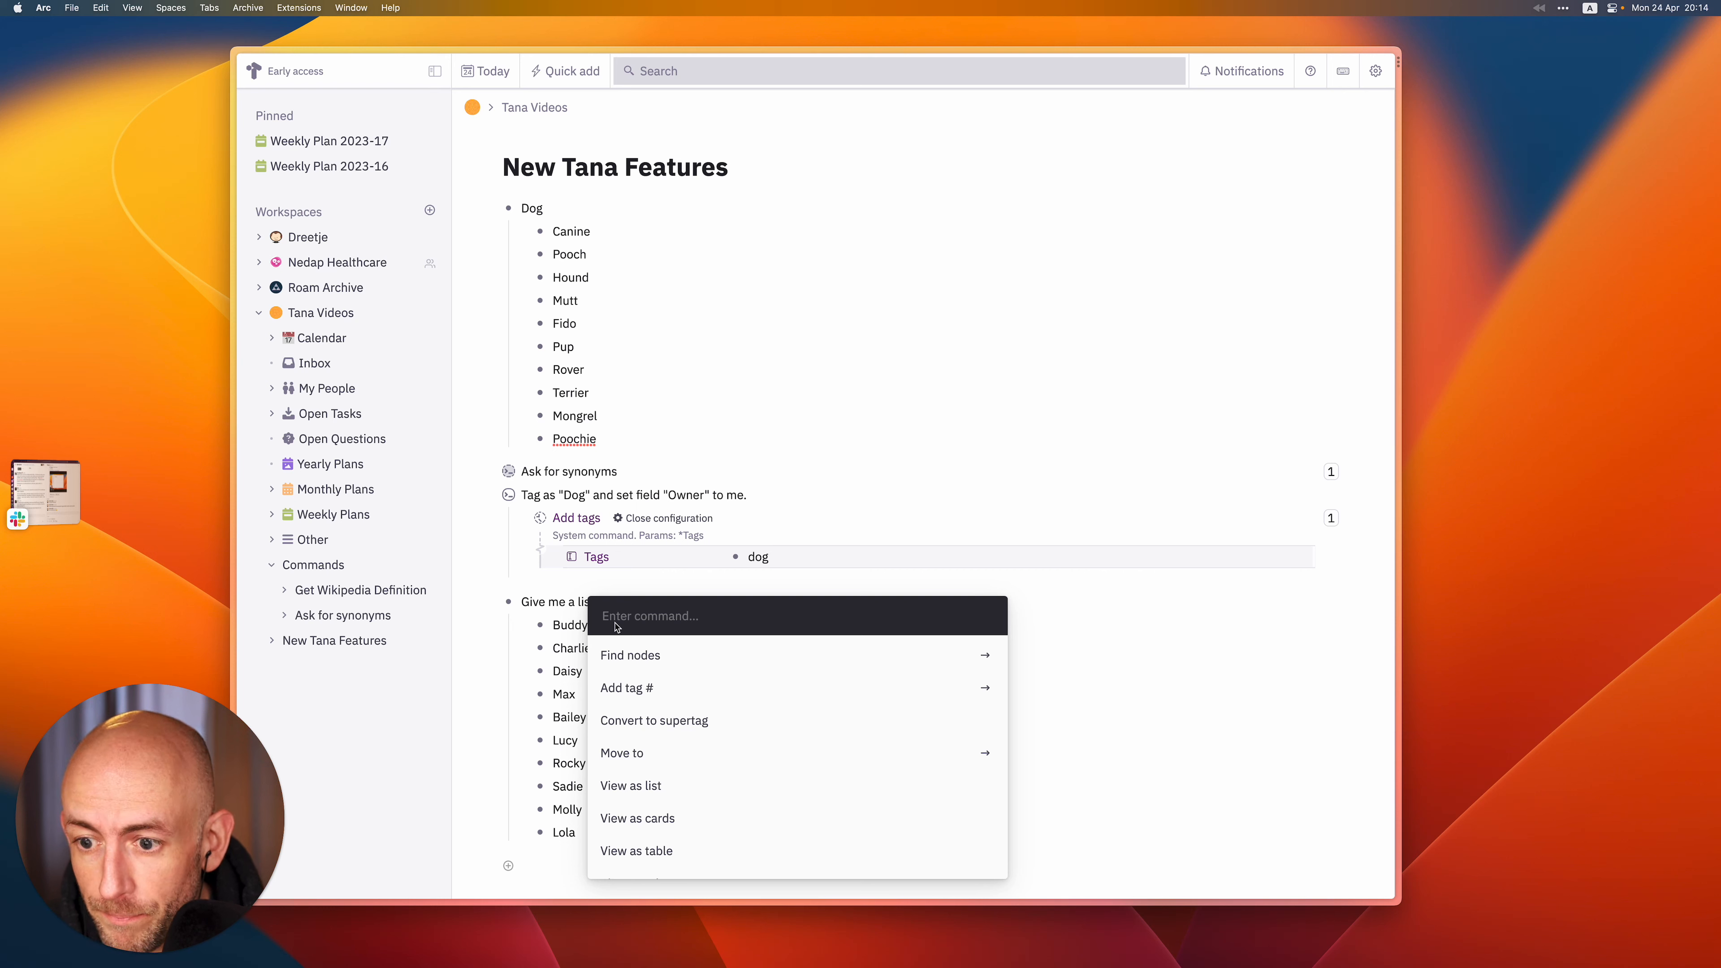
{"action": "type", "text": "tagas"}
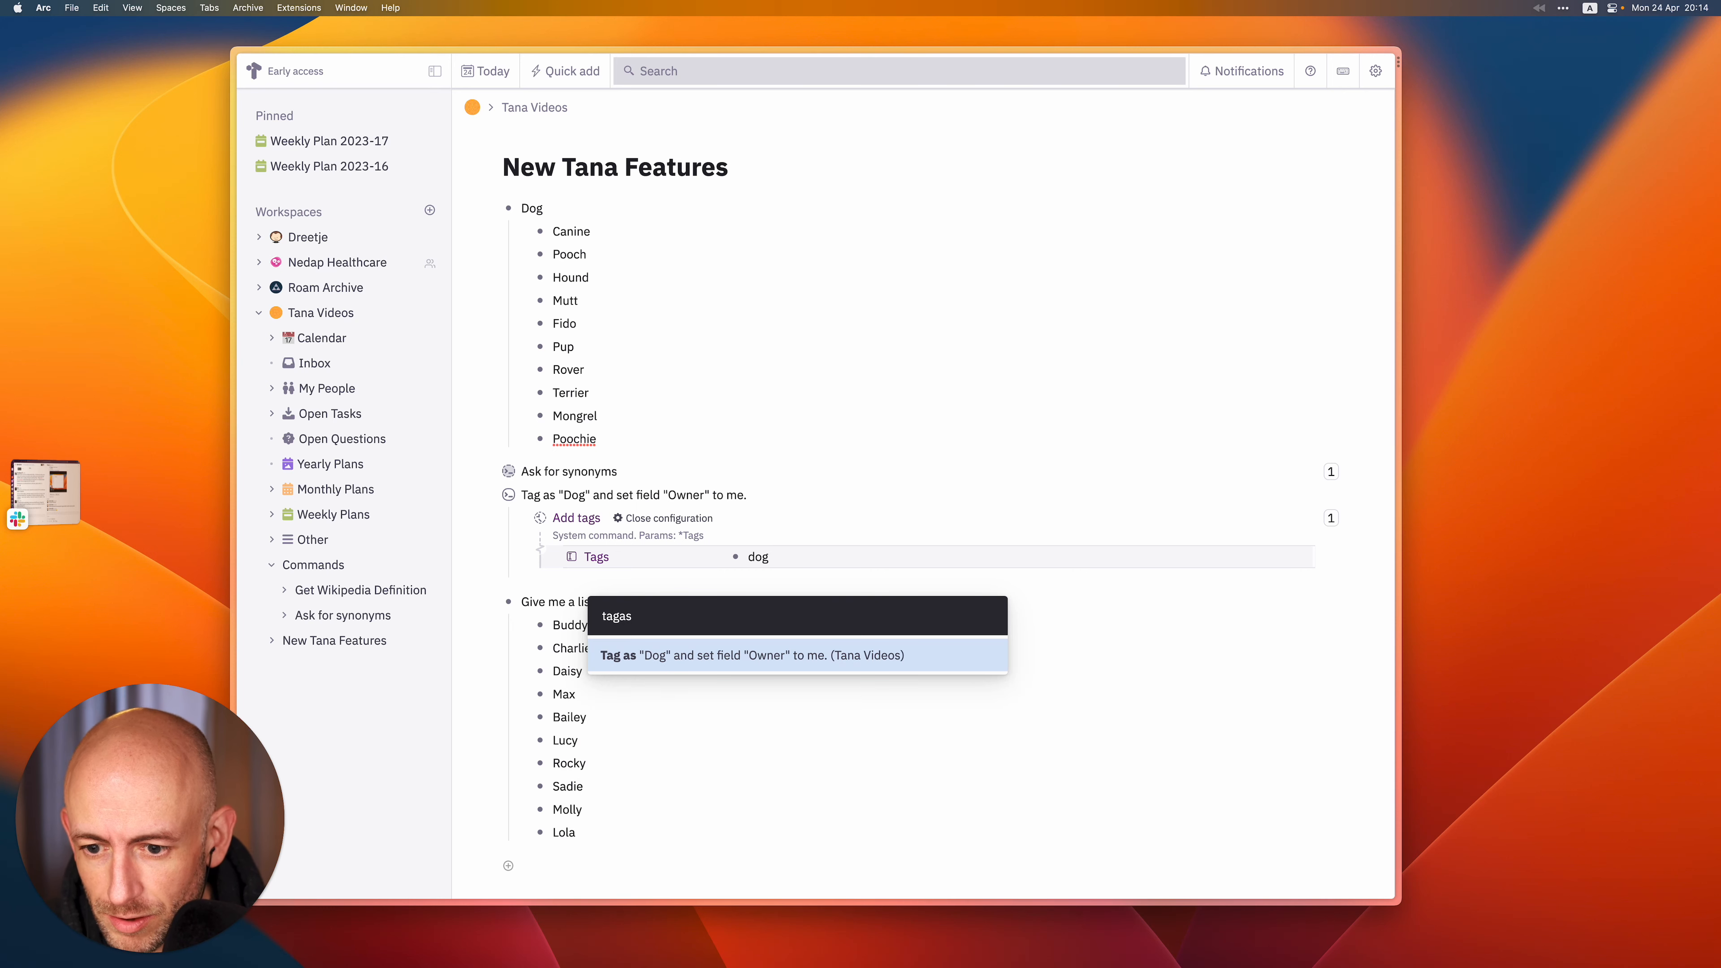
{"action": "key", "text": "Return"}
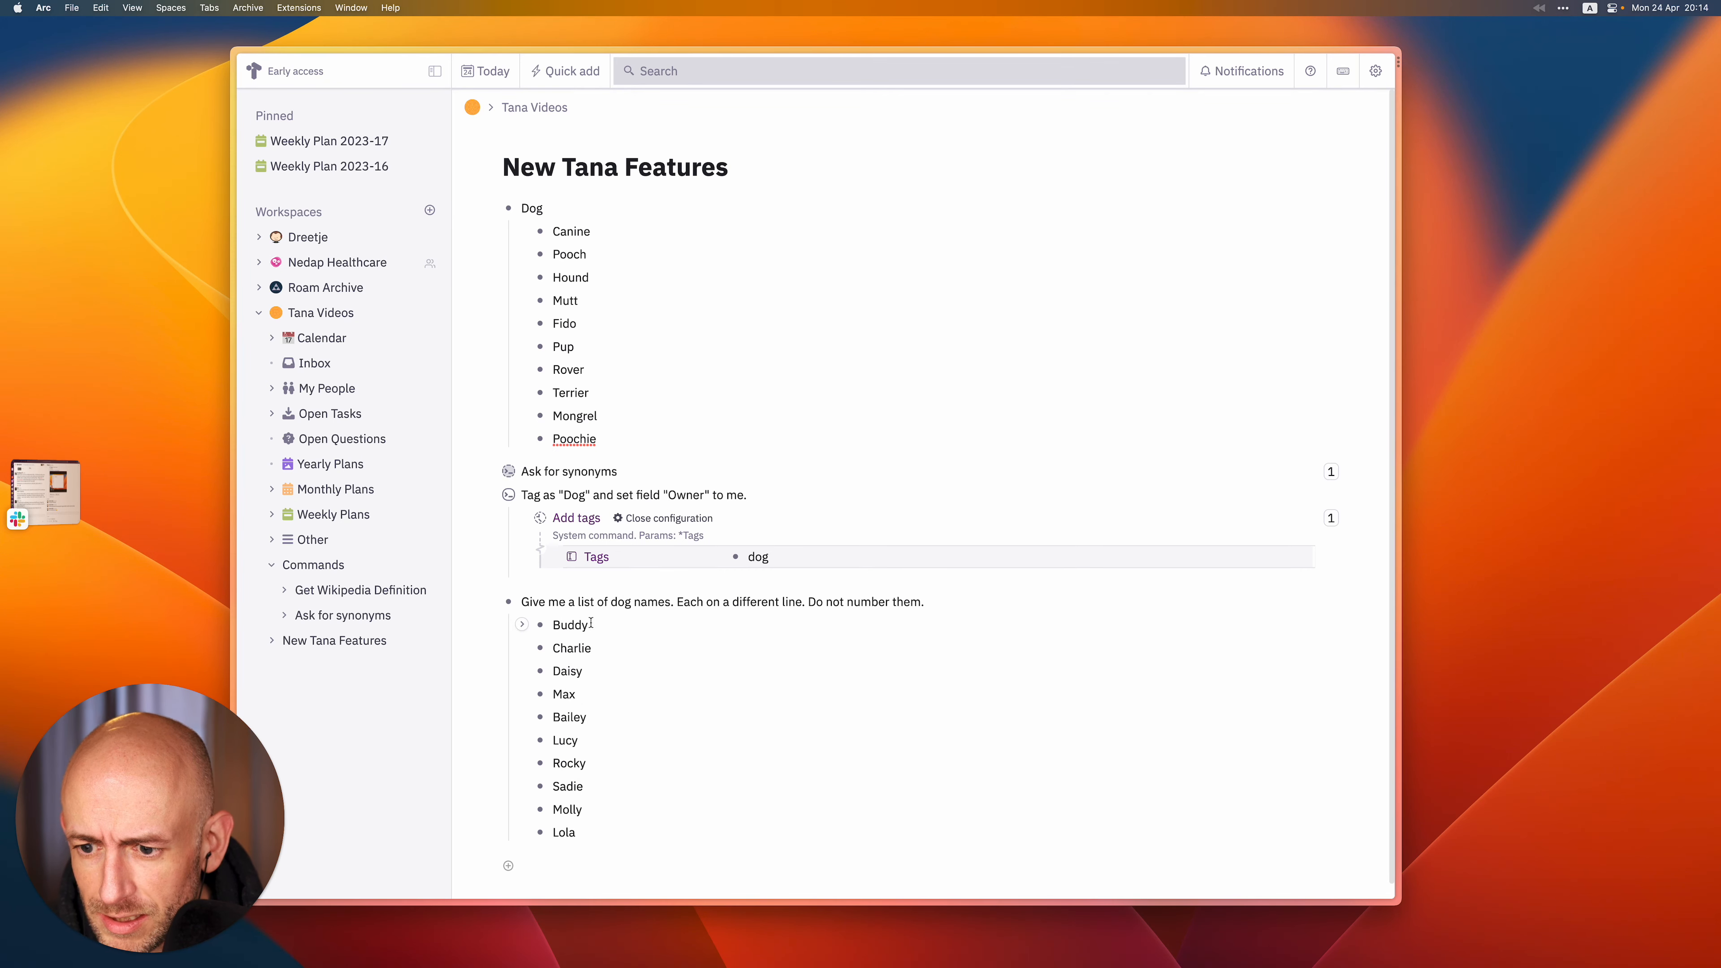
Clear the Tags value in the Add tags configuration.
{"action": "left_click", "coordinate": [801, 557]}
{"action": "key", "text": "super+a"}
{"action": "key", "text": "super+c"}
{"action": "key", "text": "BackSpace"}
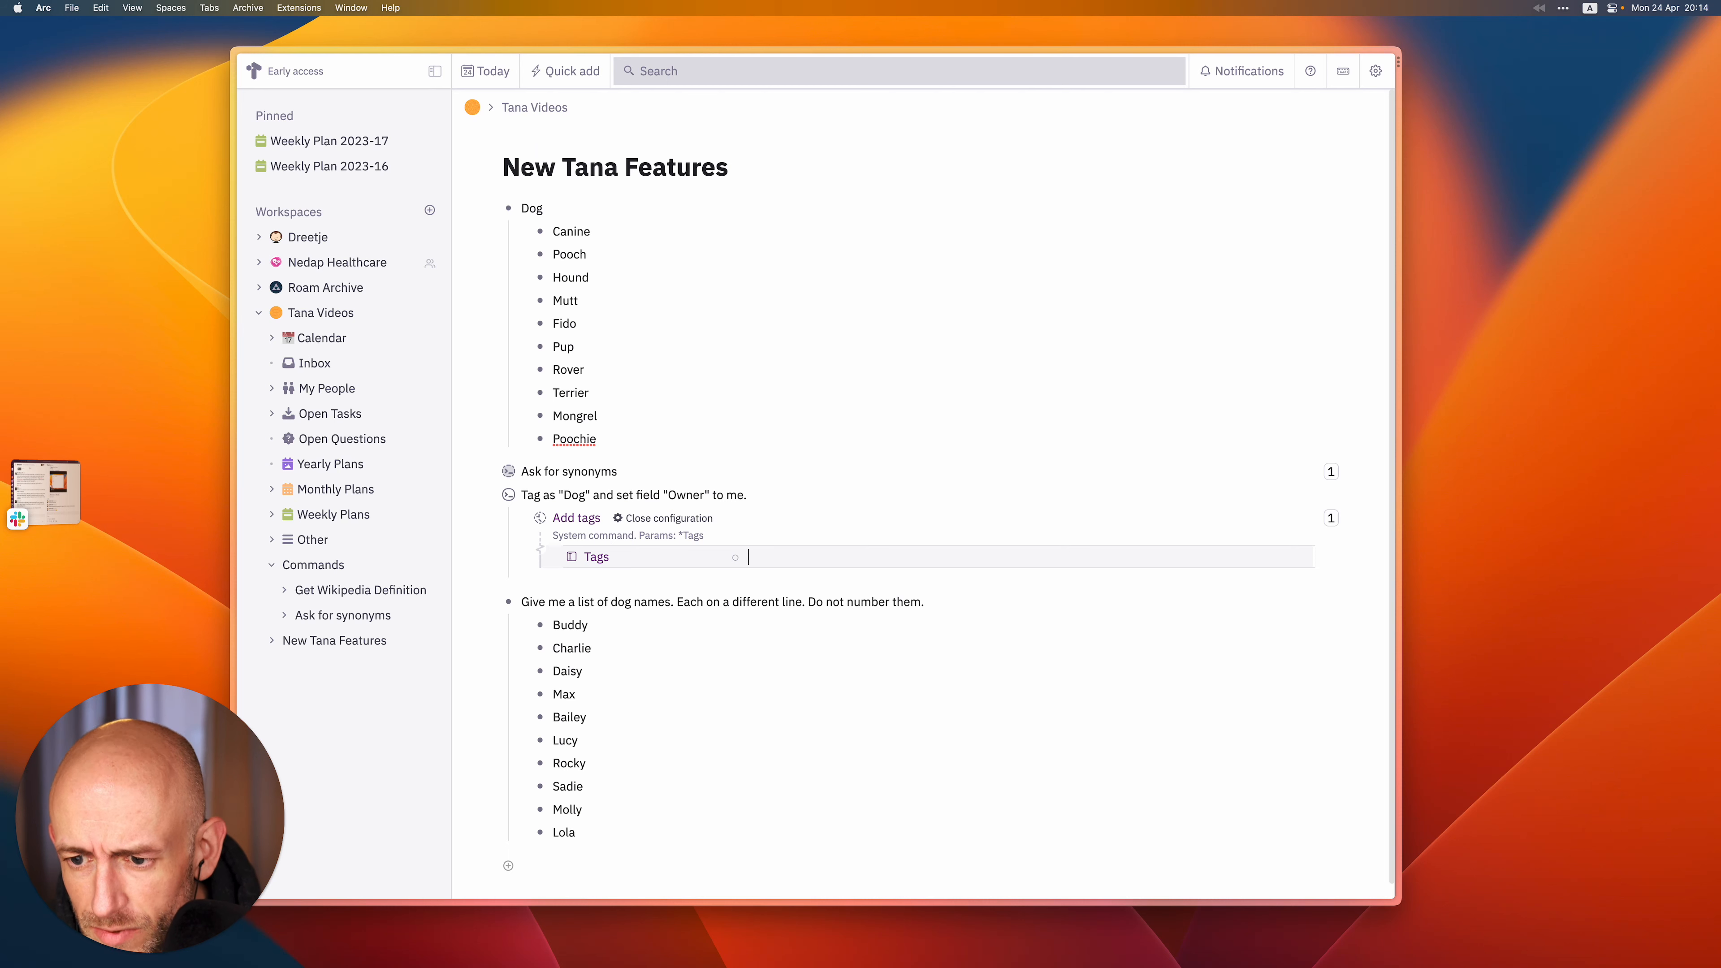
Insert a new node reading "dog" between the Ask for synonyms command and the Tag as "Dog" command.
{"action": "scroll", "coordinate": [609, 439], "scroll_direction": "down", "scroll_amount": 1}
{"action": "key", "text": "Return"}
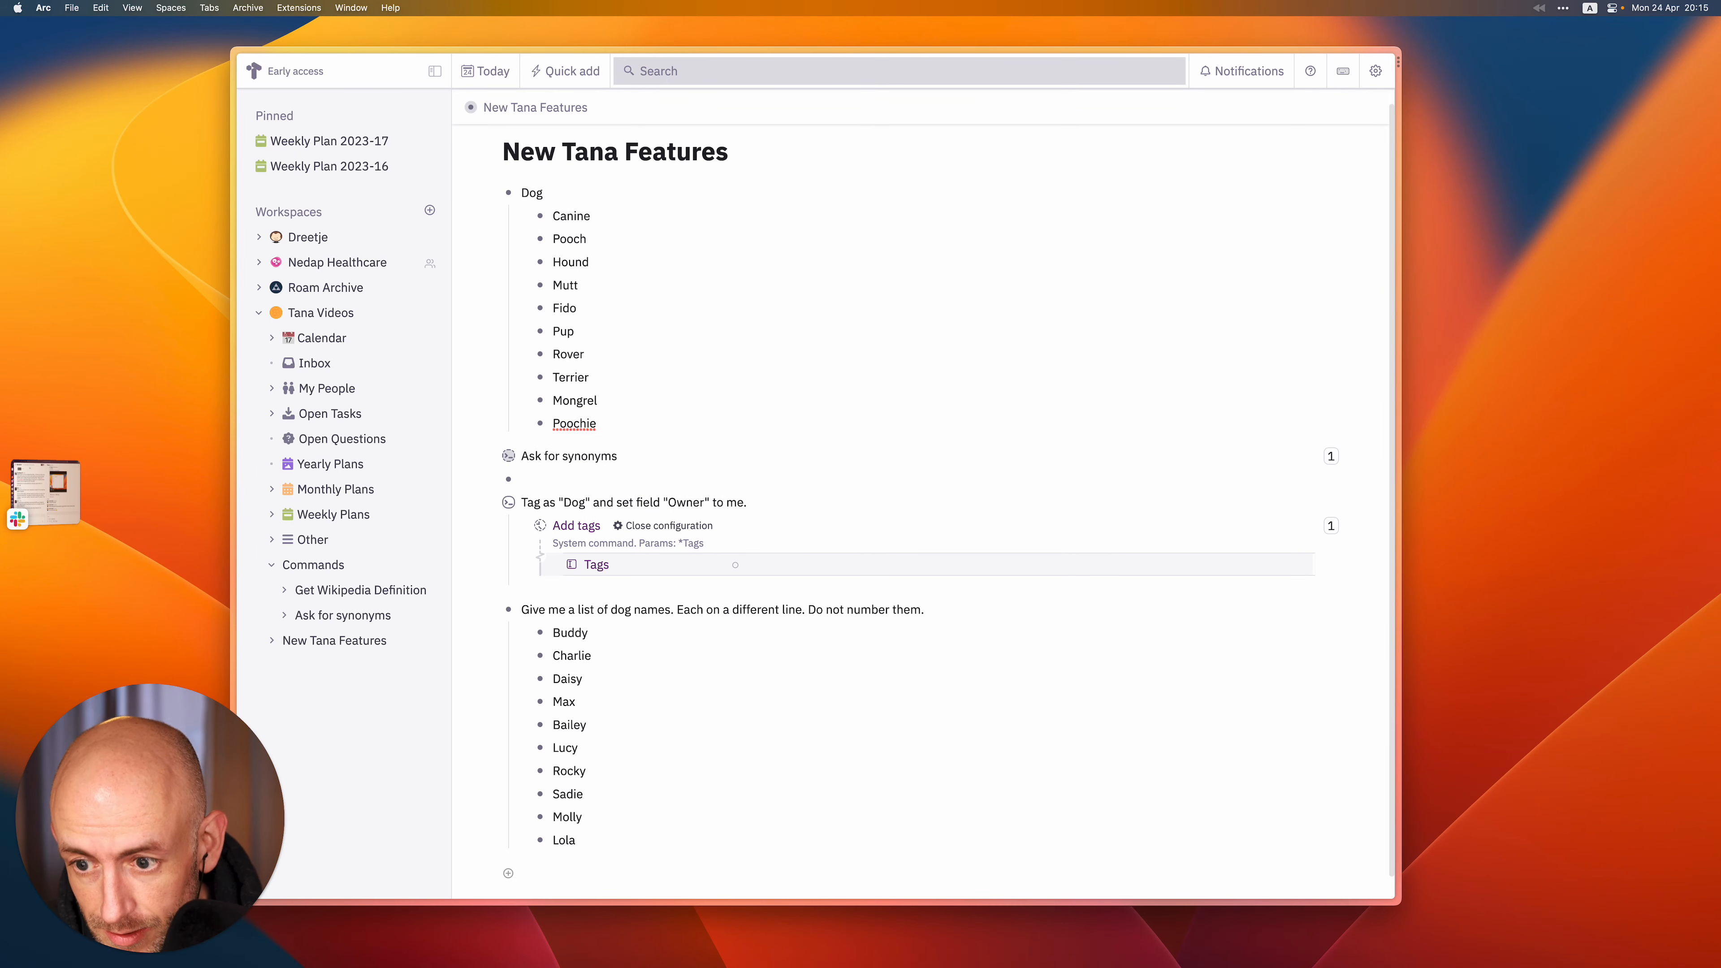
{"action": "type", "text": "Dog"}
{"action": "key", "text": "BackSpace"}
{"action": "key", "text": "BackSpace"}
{"action": "key", "text": "BackSpace"}
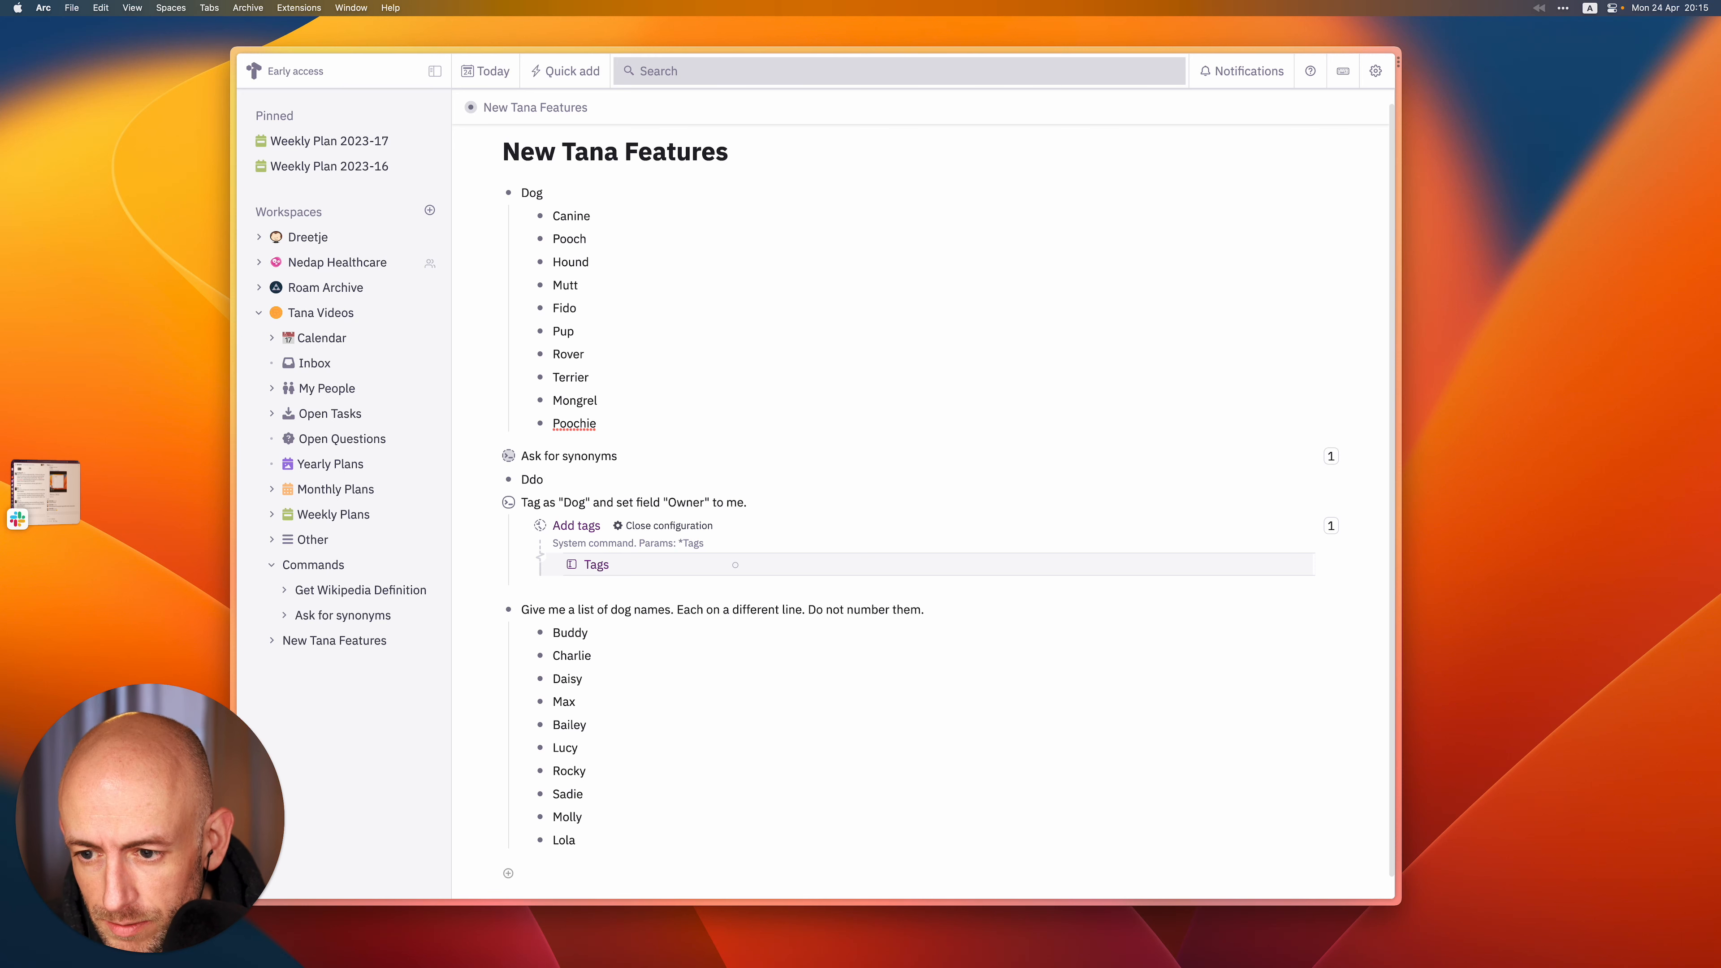
{"action": "type", "text": "dog"}
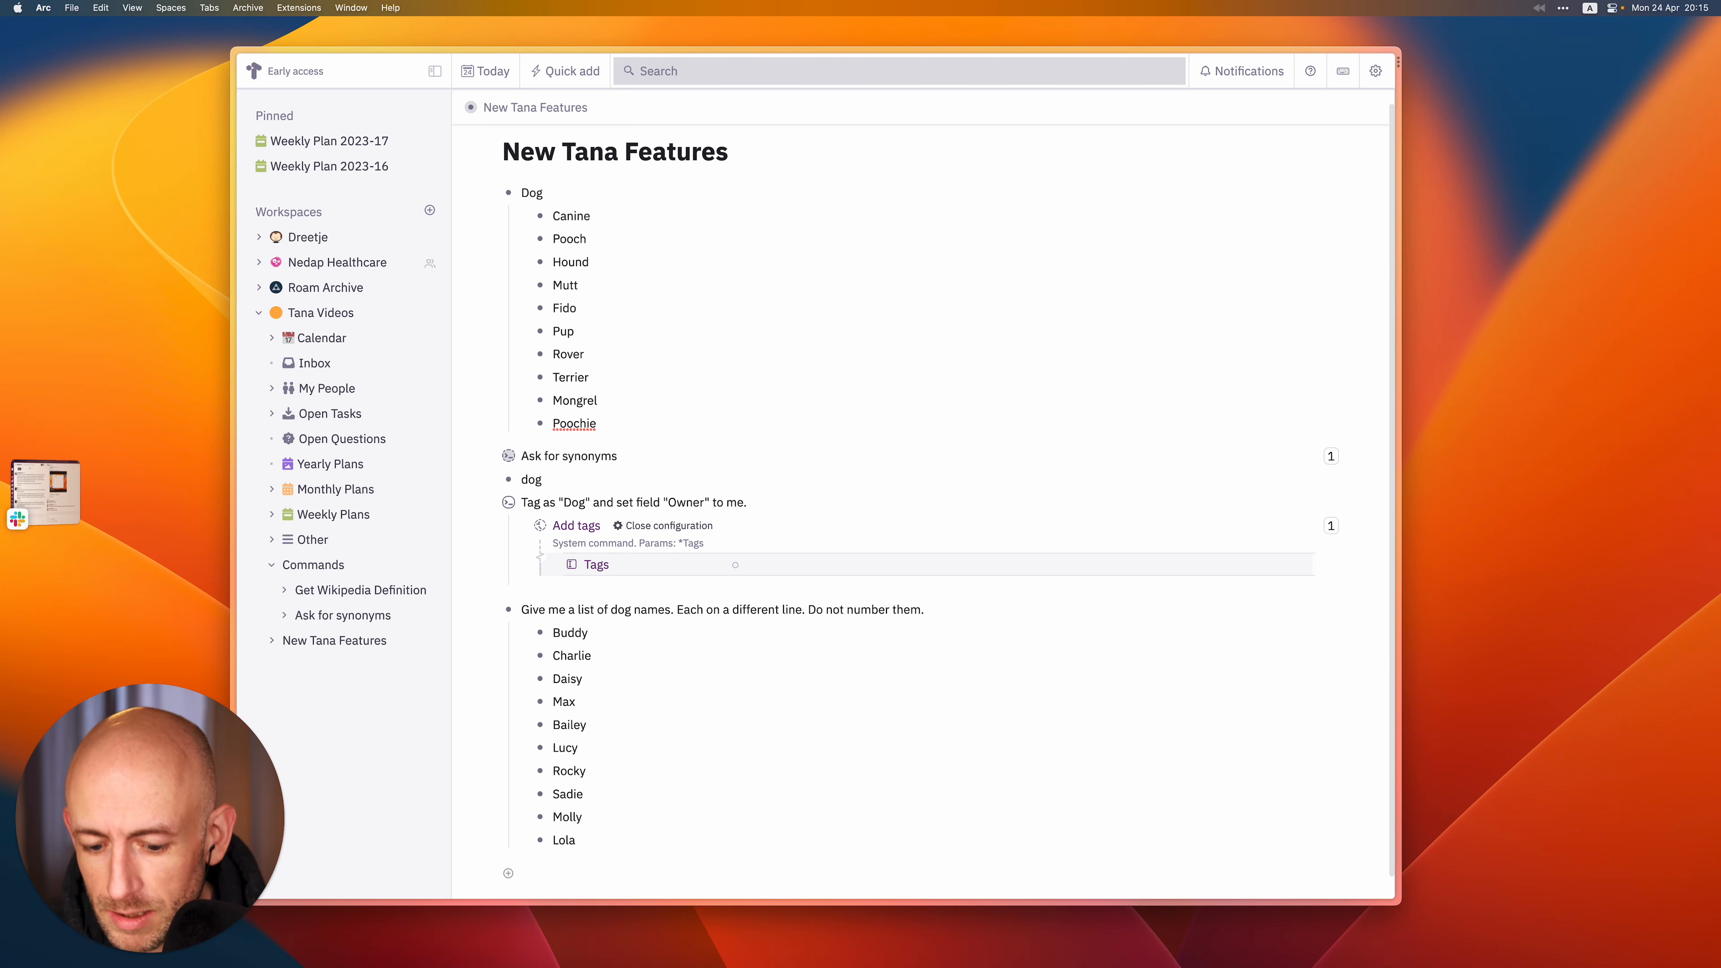
Convert the new dog node to a supertag and insert a reference to it as the Add tags command's Tags value.
{"action": "key", "text": "super+k"}
{"action": "type", "text": "con"}
{"action": "key", "text": "Return"}
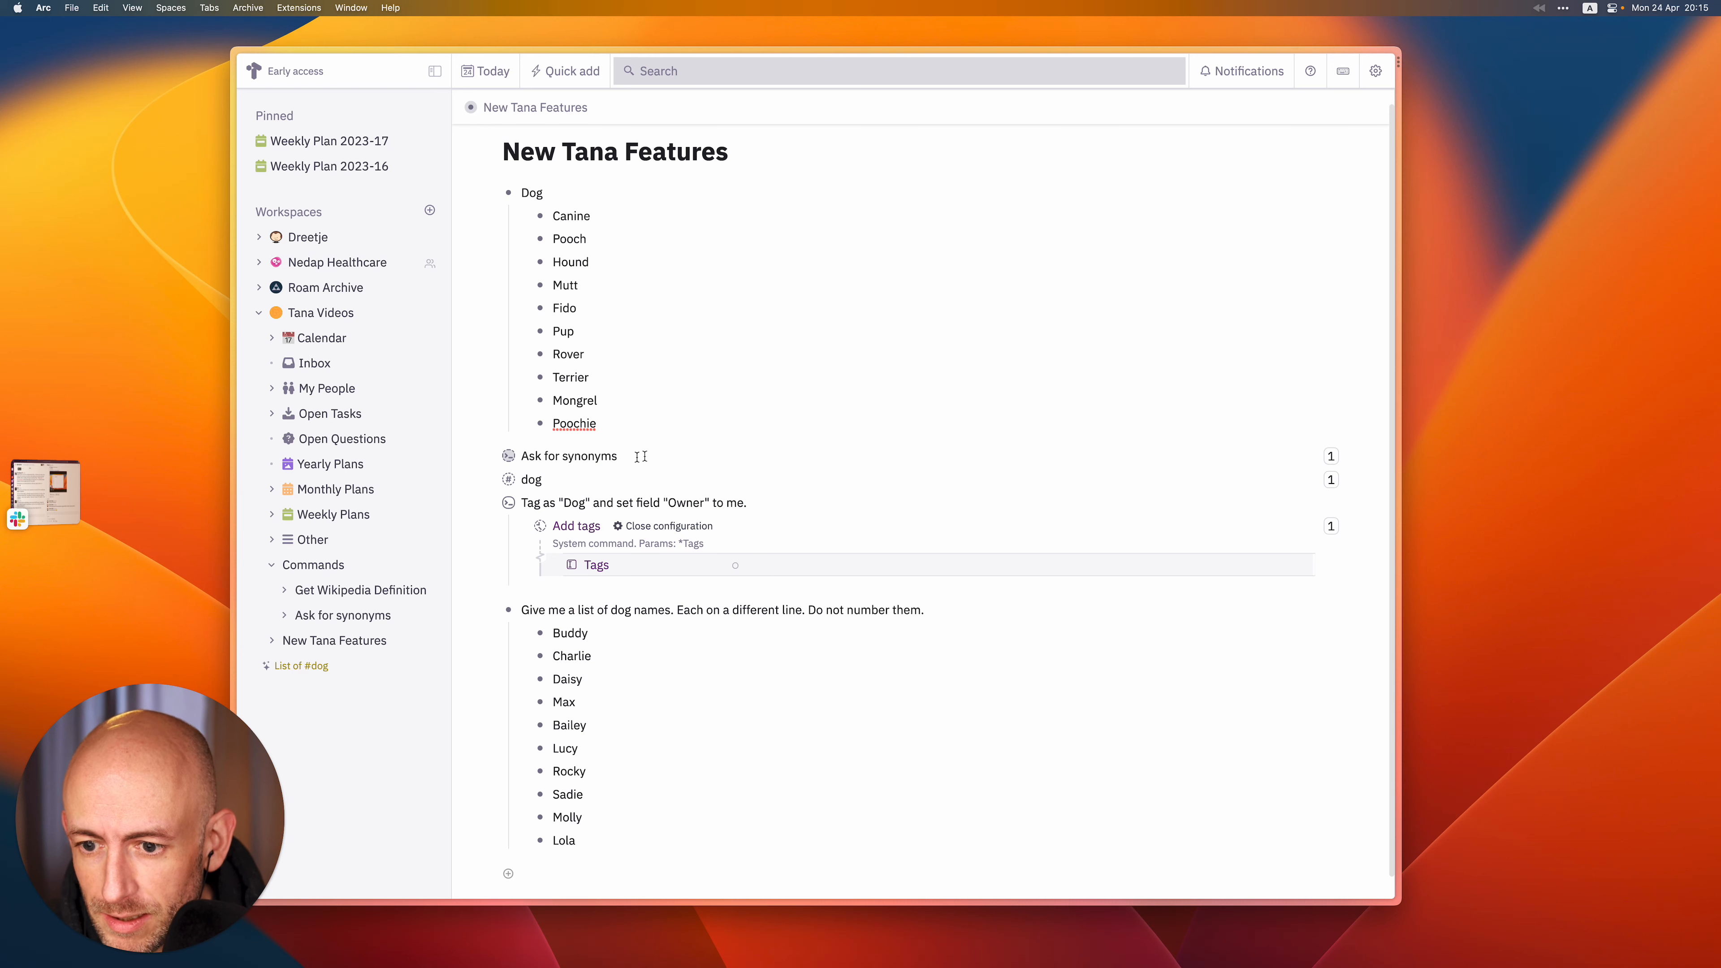
{"action": "left_click", "coordinate": [510, 480], "text": "super"}
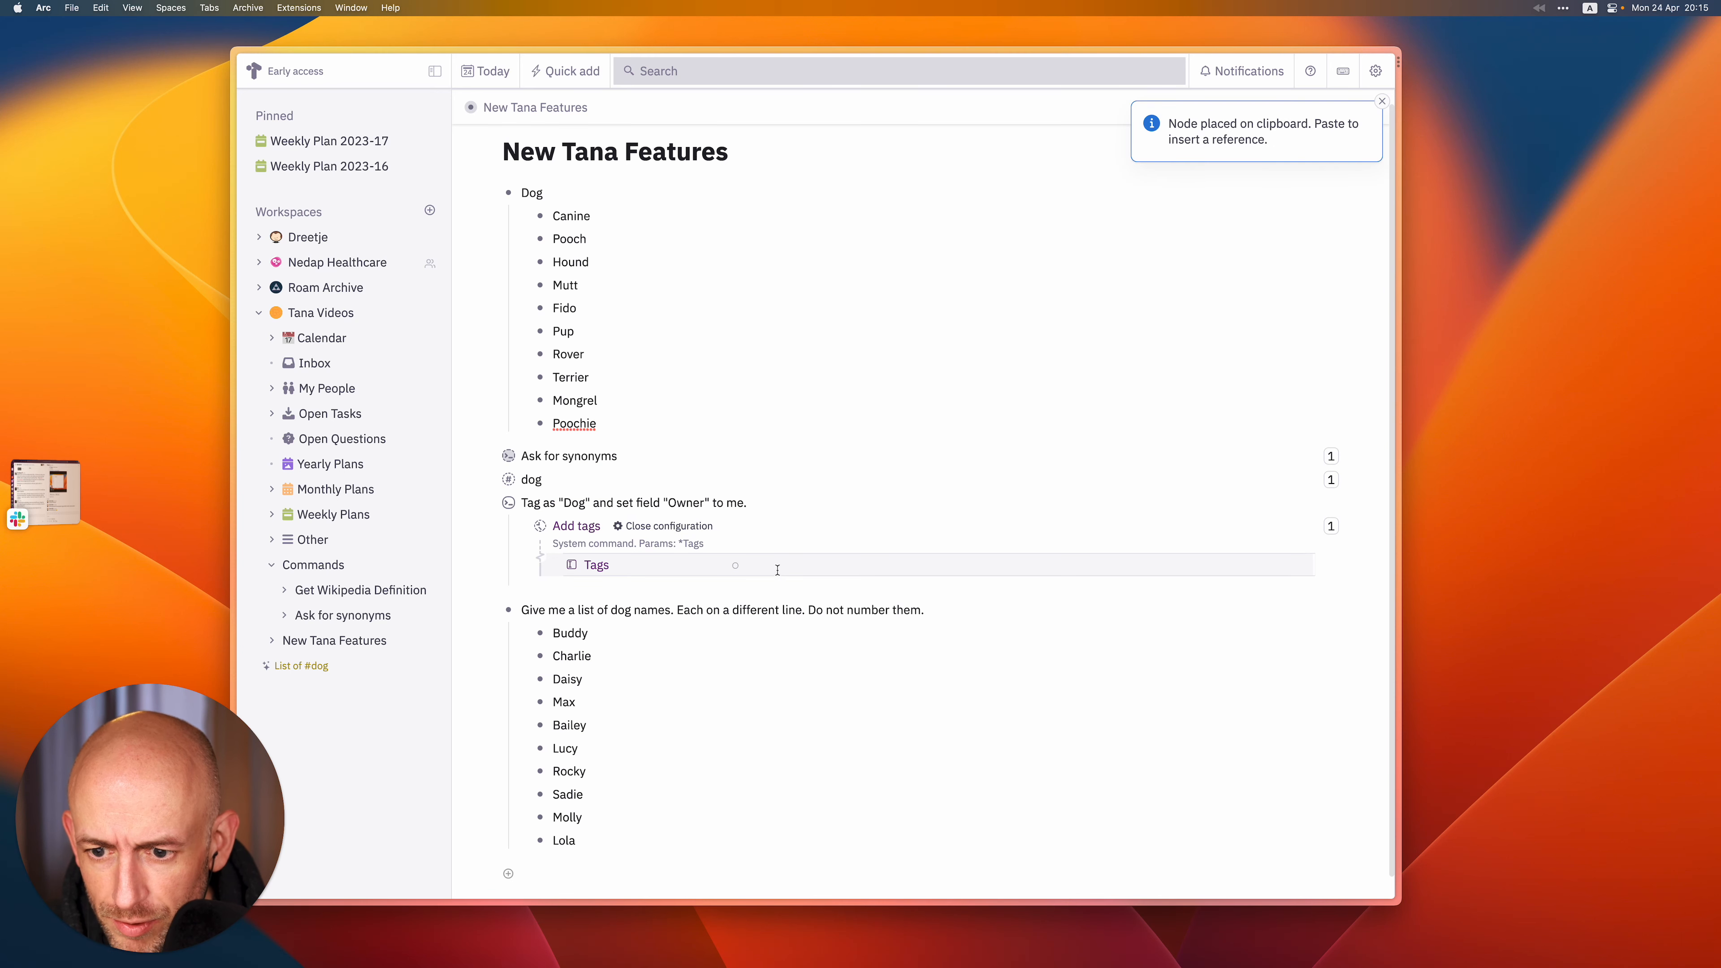
{"action": "key", "text": "super+v"}
Test the Tag as "Dog" and set field "Owner" command on the Buddy node, and remove the dog tag it applies.
{"action": "left_click", "coordinate": [634, 636]}
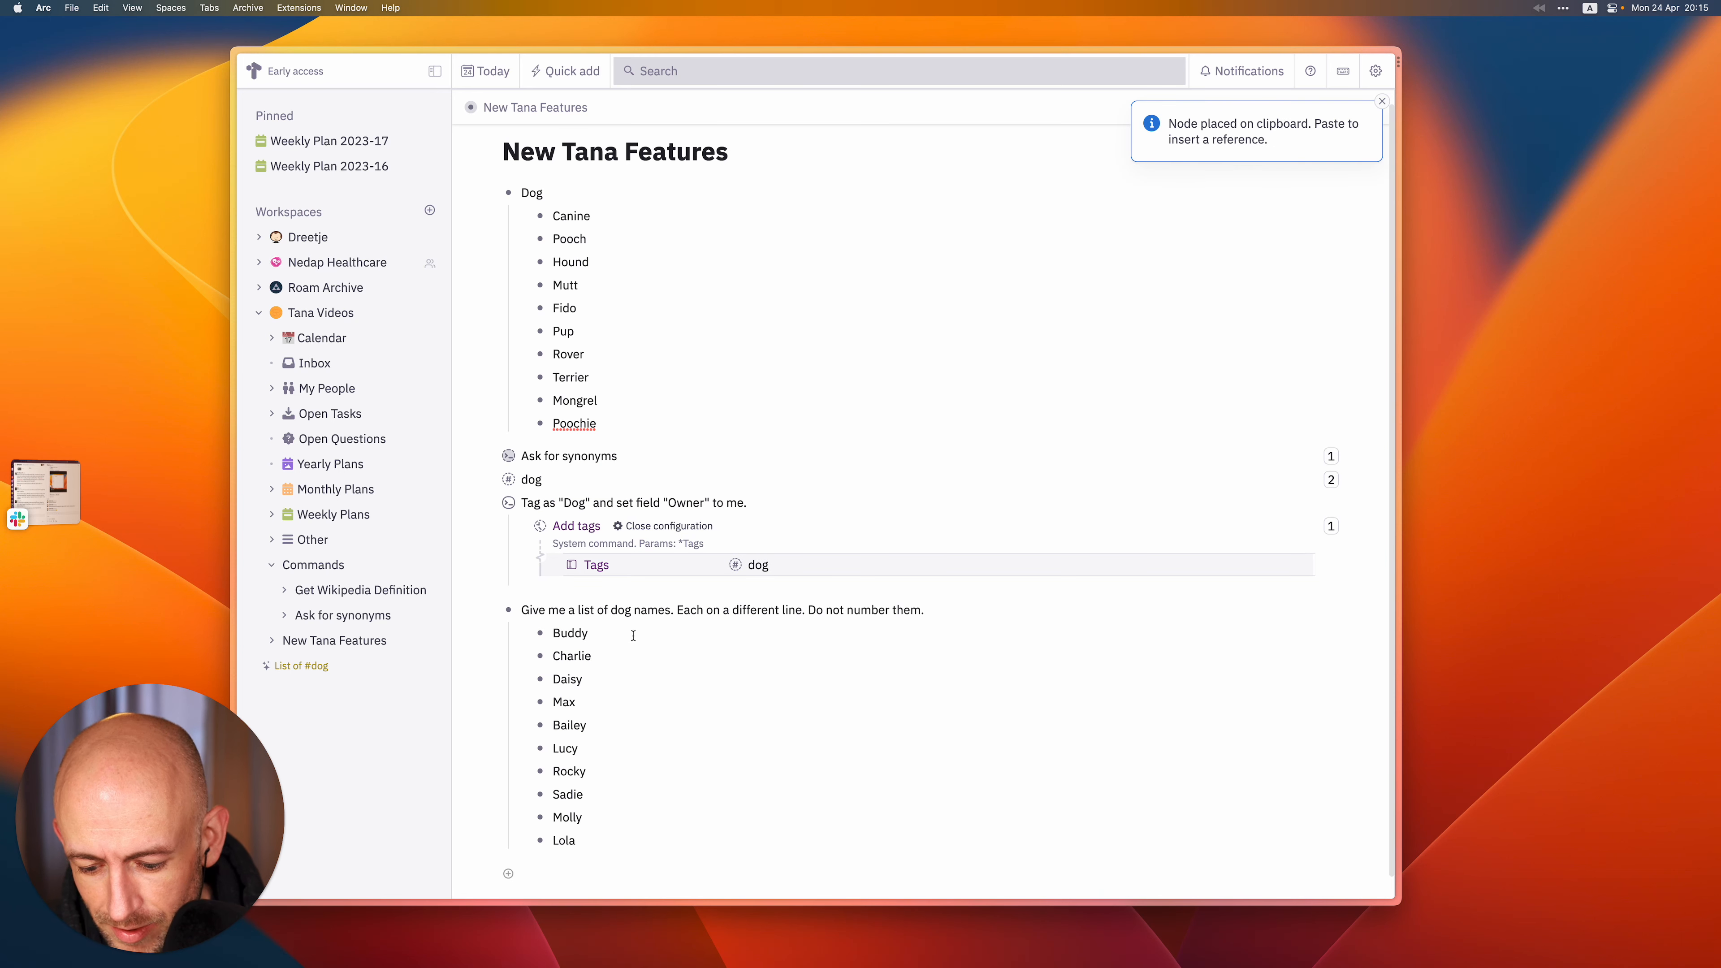
{"action": "key", "text": "super+k"}
{"action": "type", "text": "tag"}
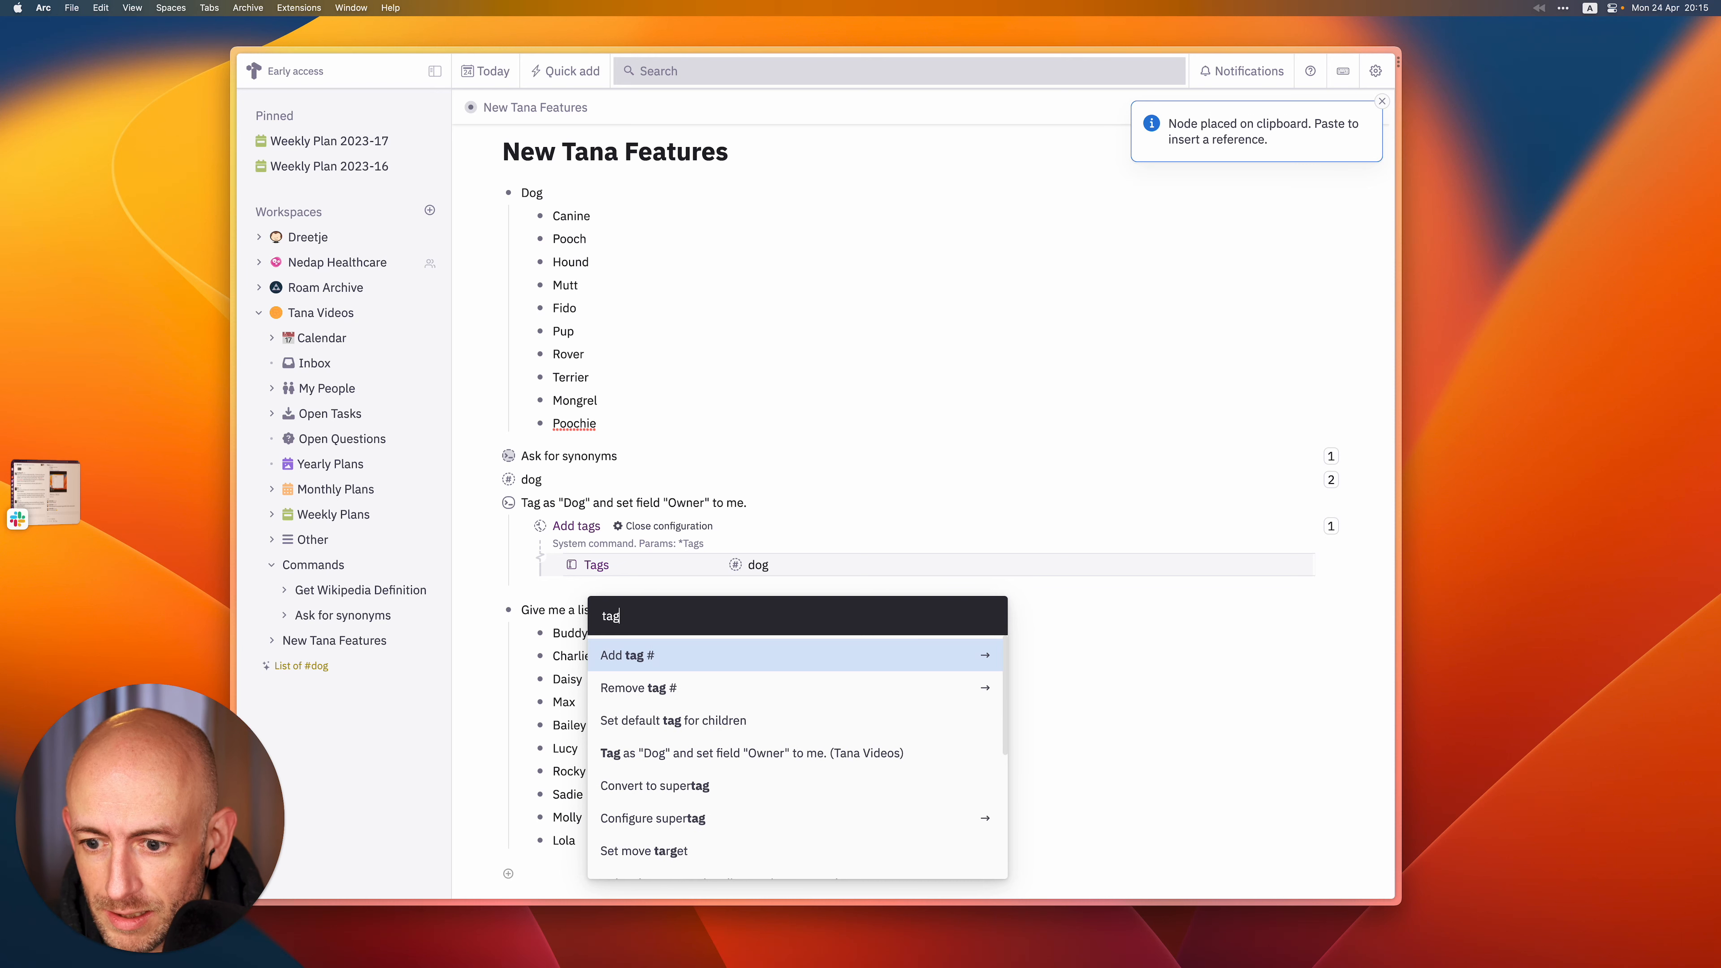
{"action": "key", "text": "Down"}
{"action": "key", "text": "Down"}
{"action": "key", "text": "Down"}
{"action": "key", "text": "Return"}
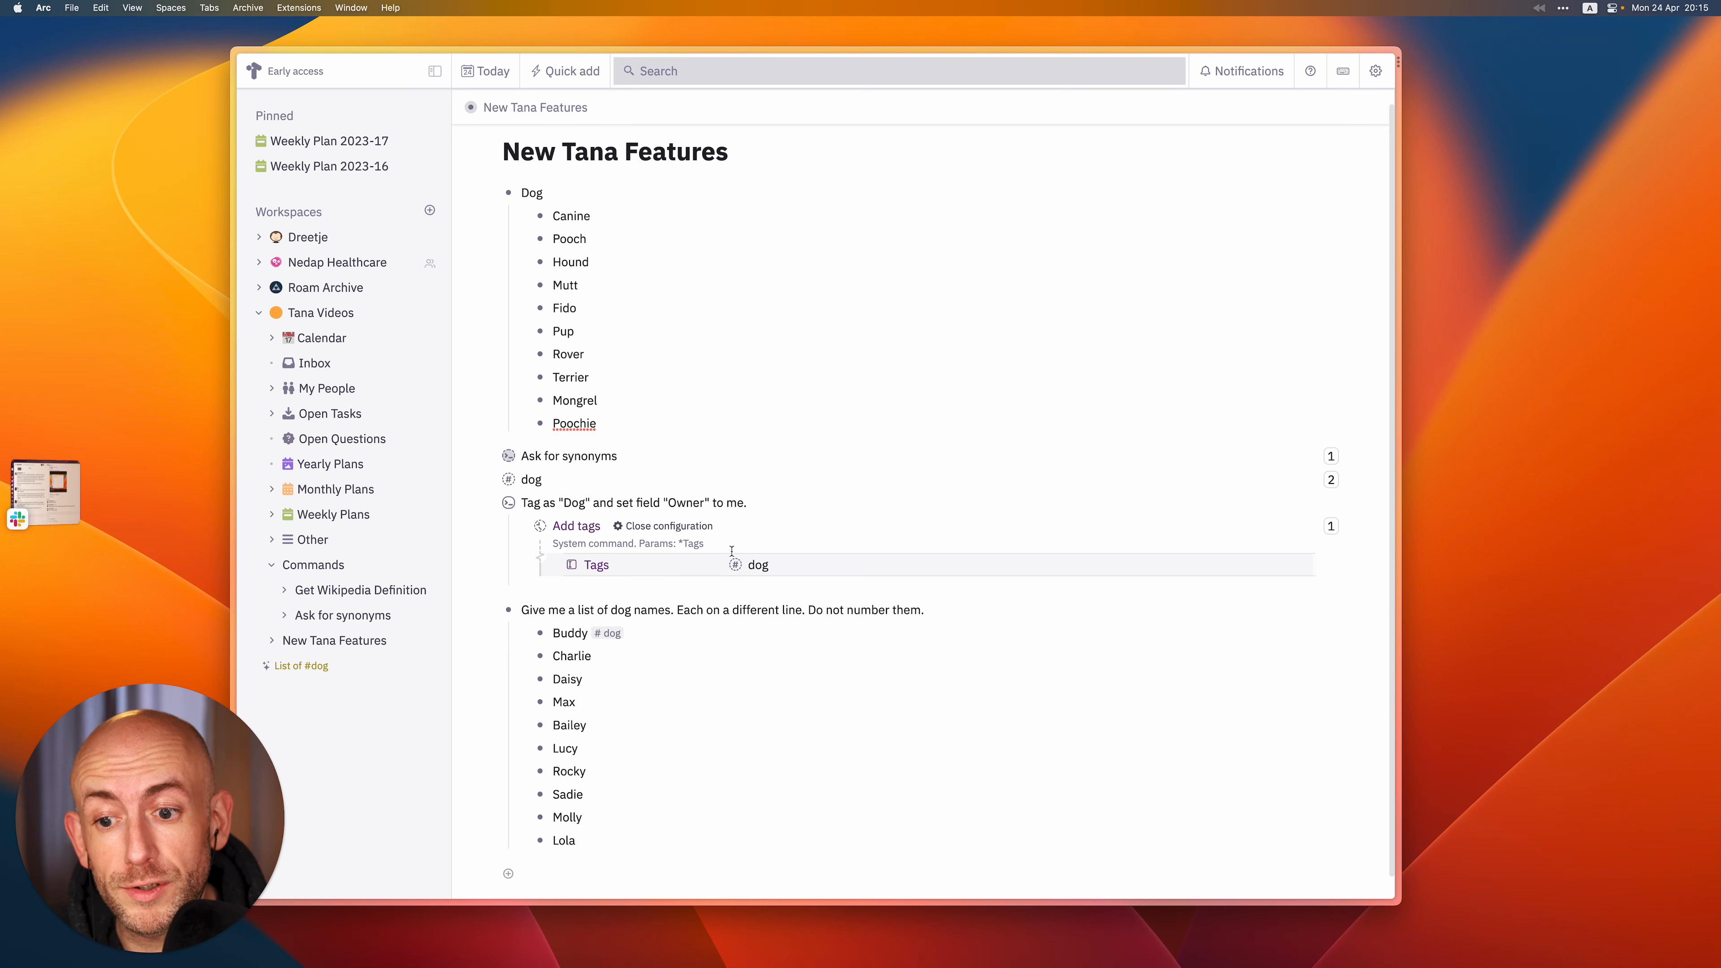
{"action": "left_click", "coordinate": [598, 633]}
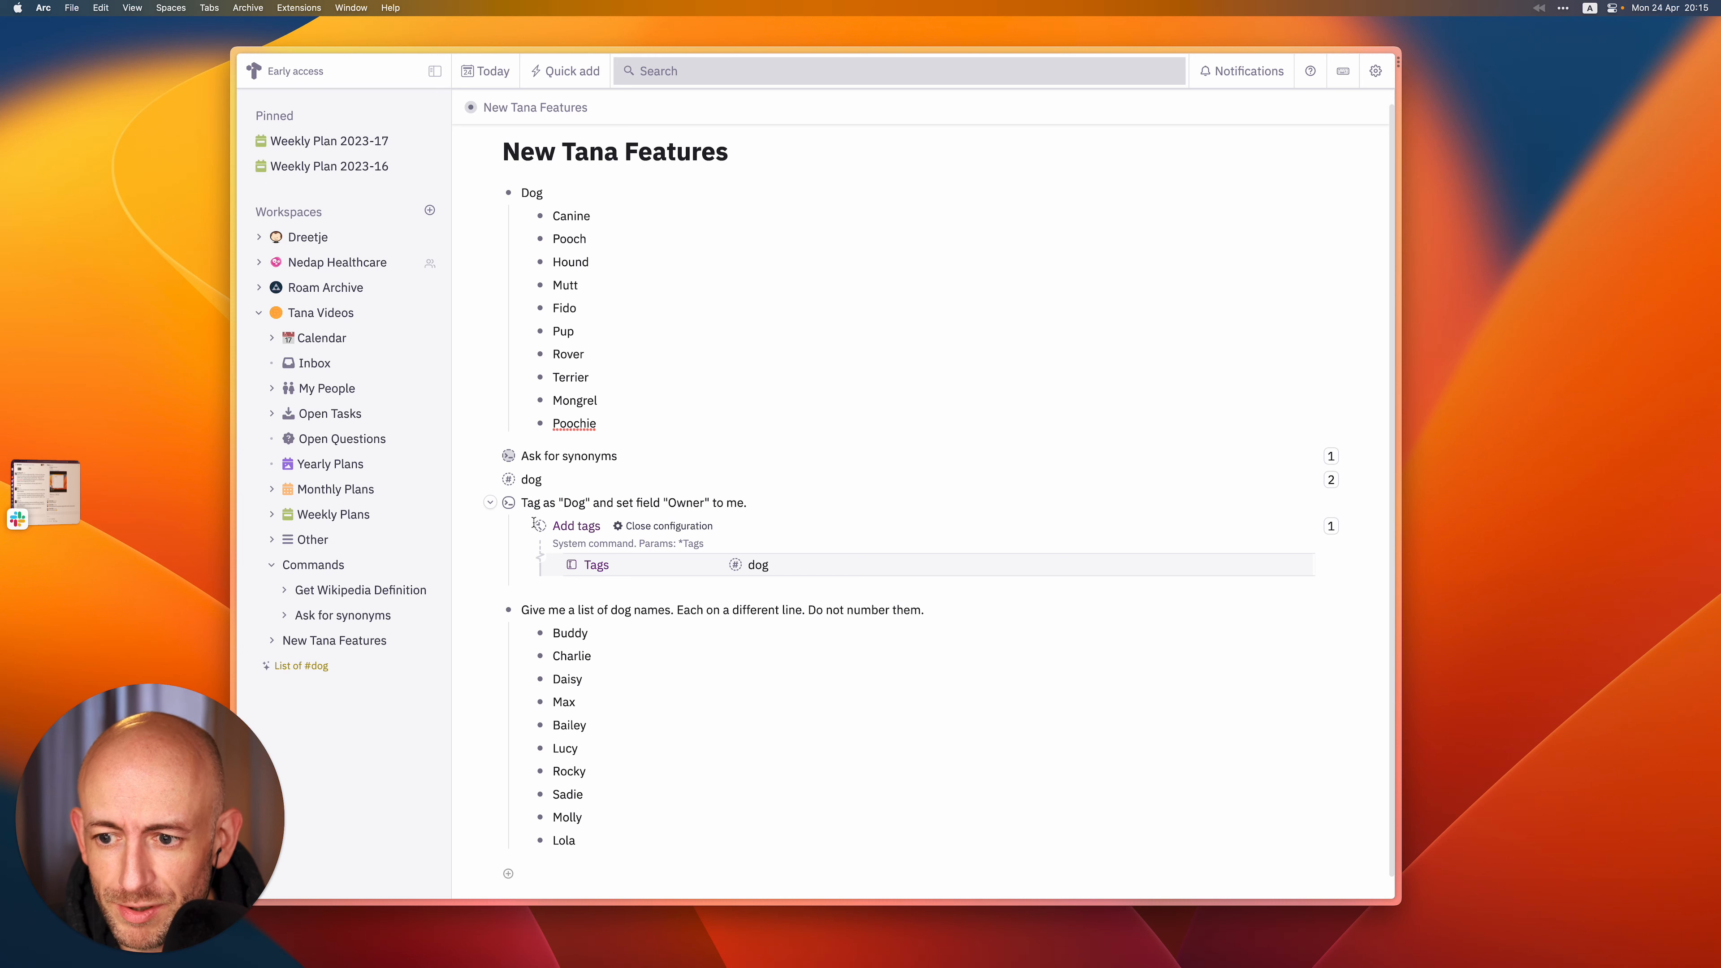
Close the Add tags configuration, then insert the Set field values system command below it and open its configuration.
{"action": "left_click", "coordinate": [655, 527]}
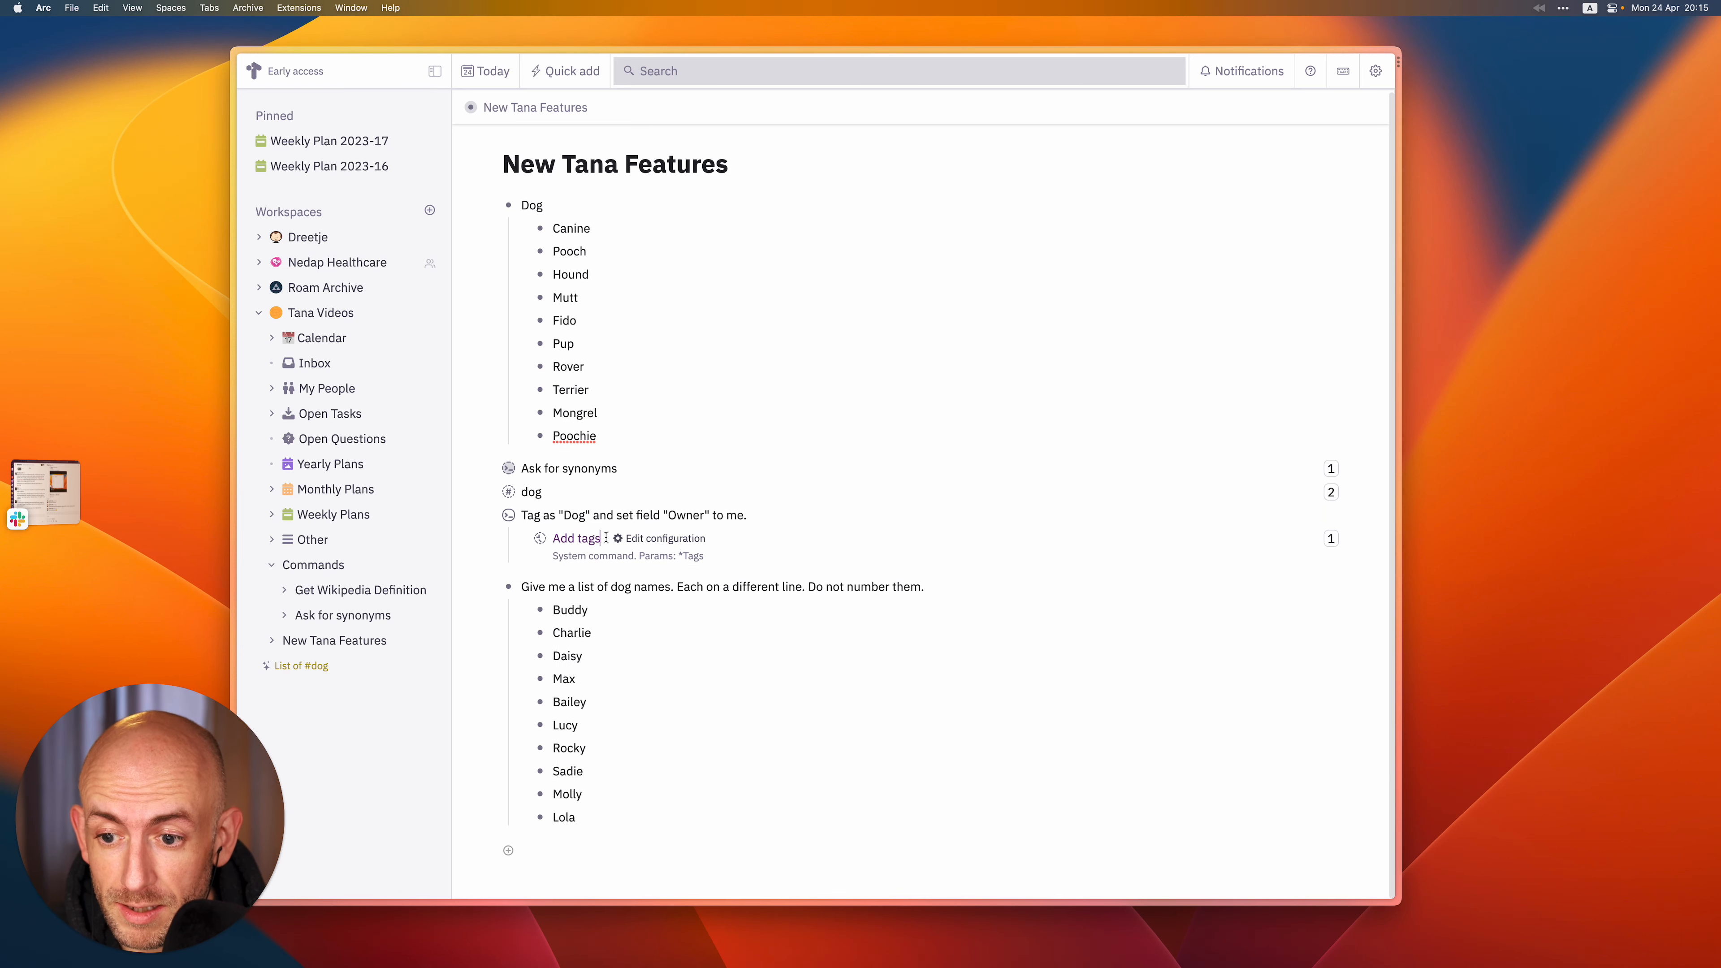
{"action": "key", "text": "Return"}
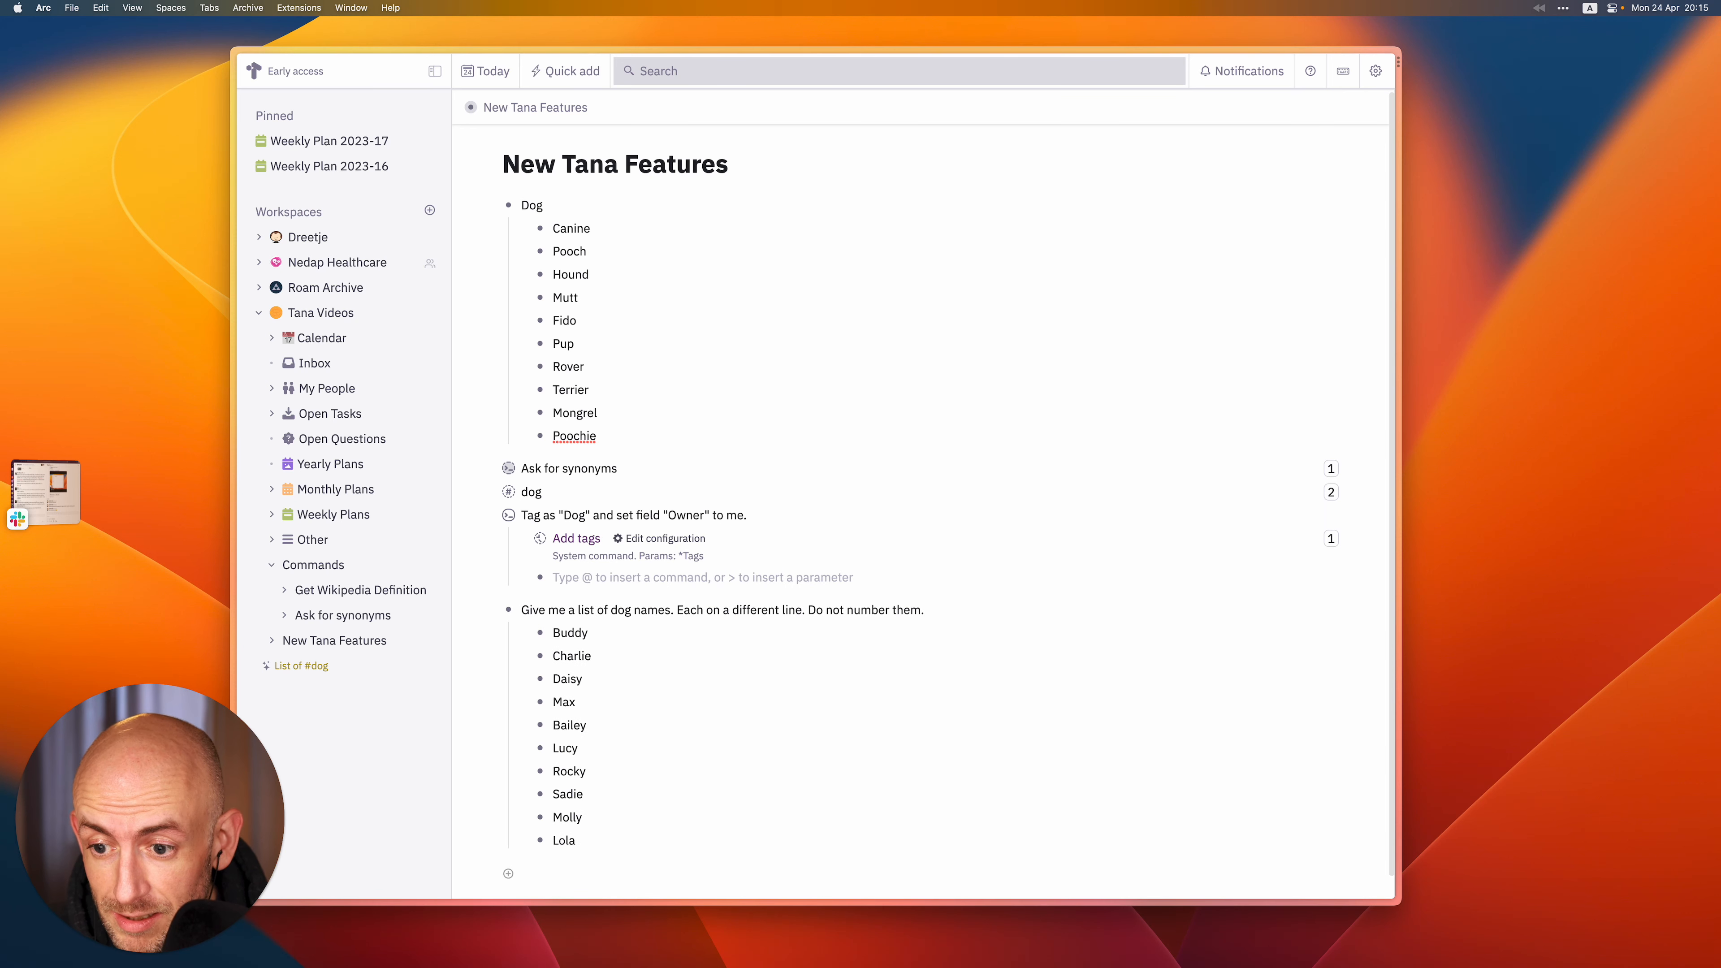
{"action": "type", "text": "@"}
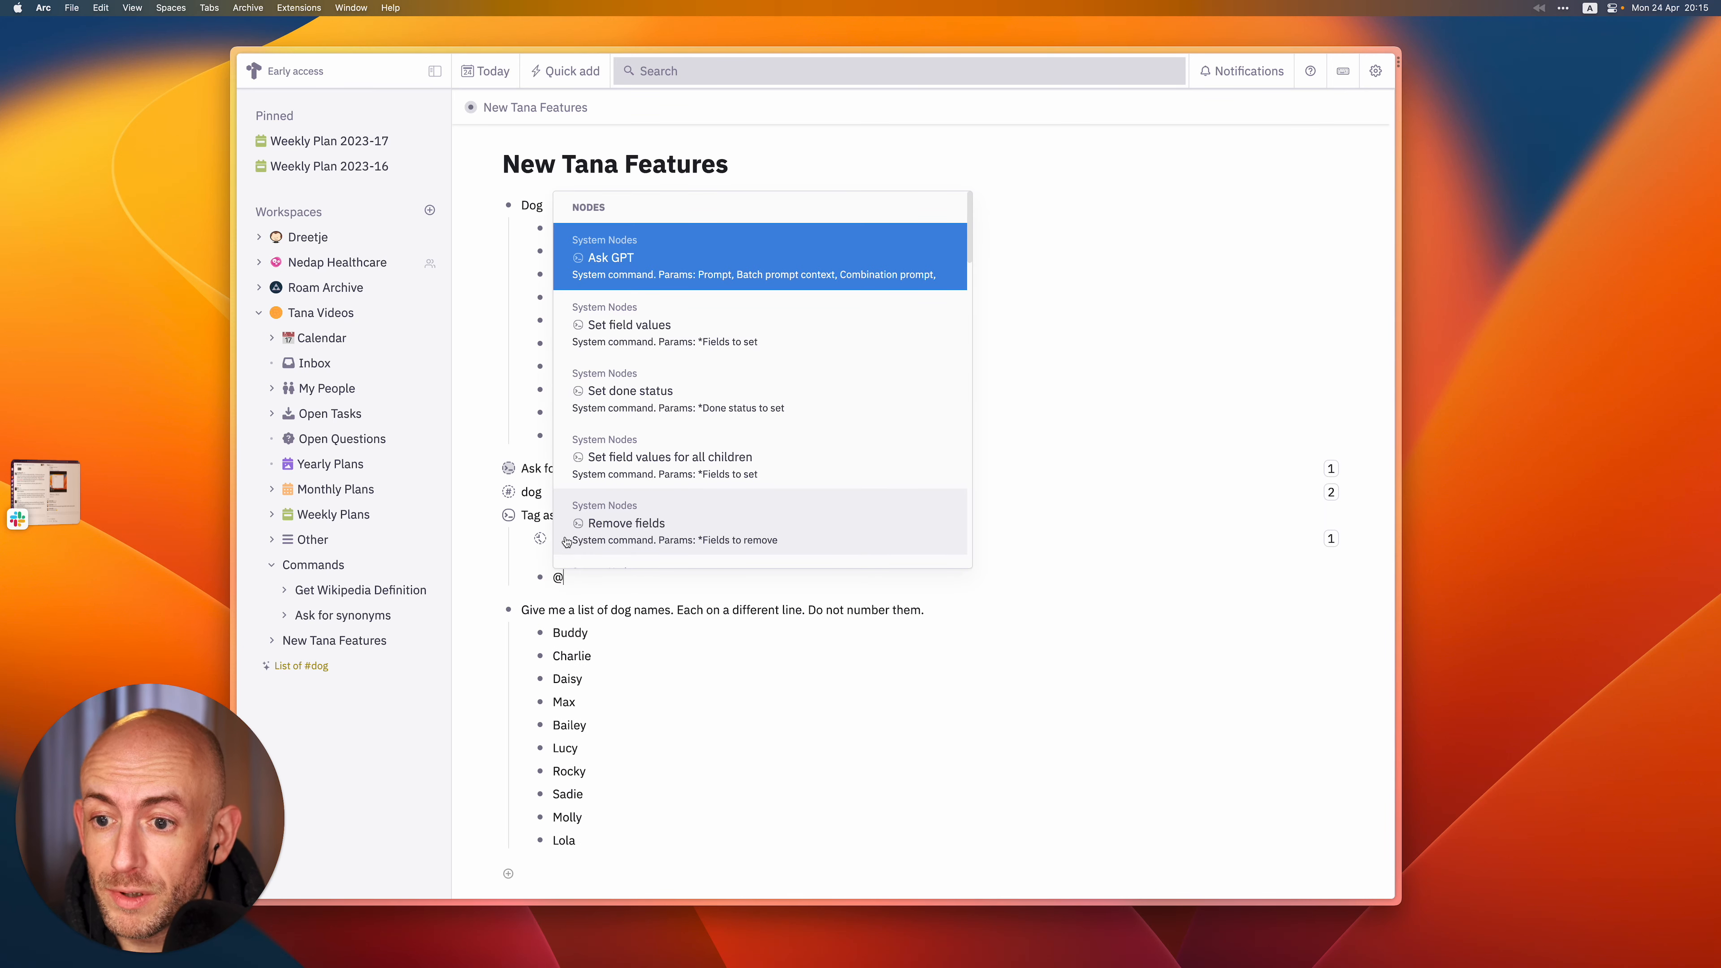
{"action": "left_click", "coordinate": [686, 343]}
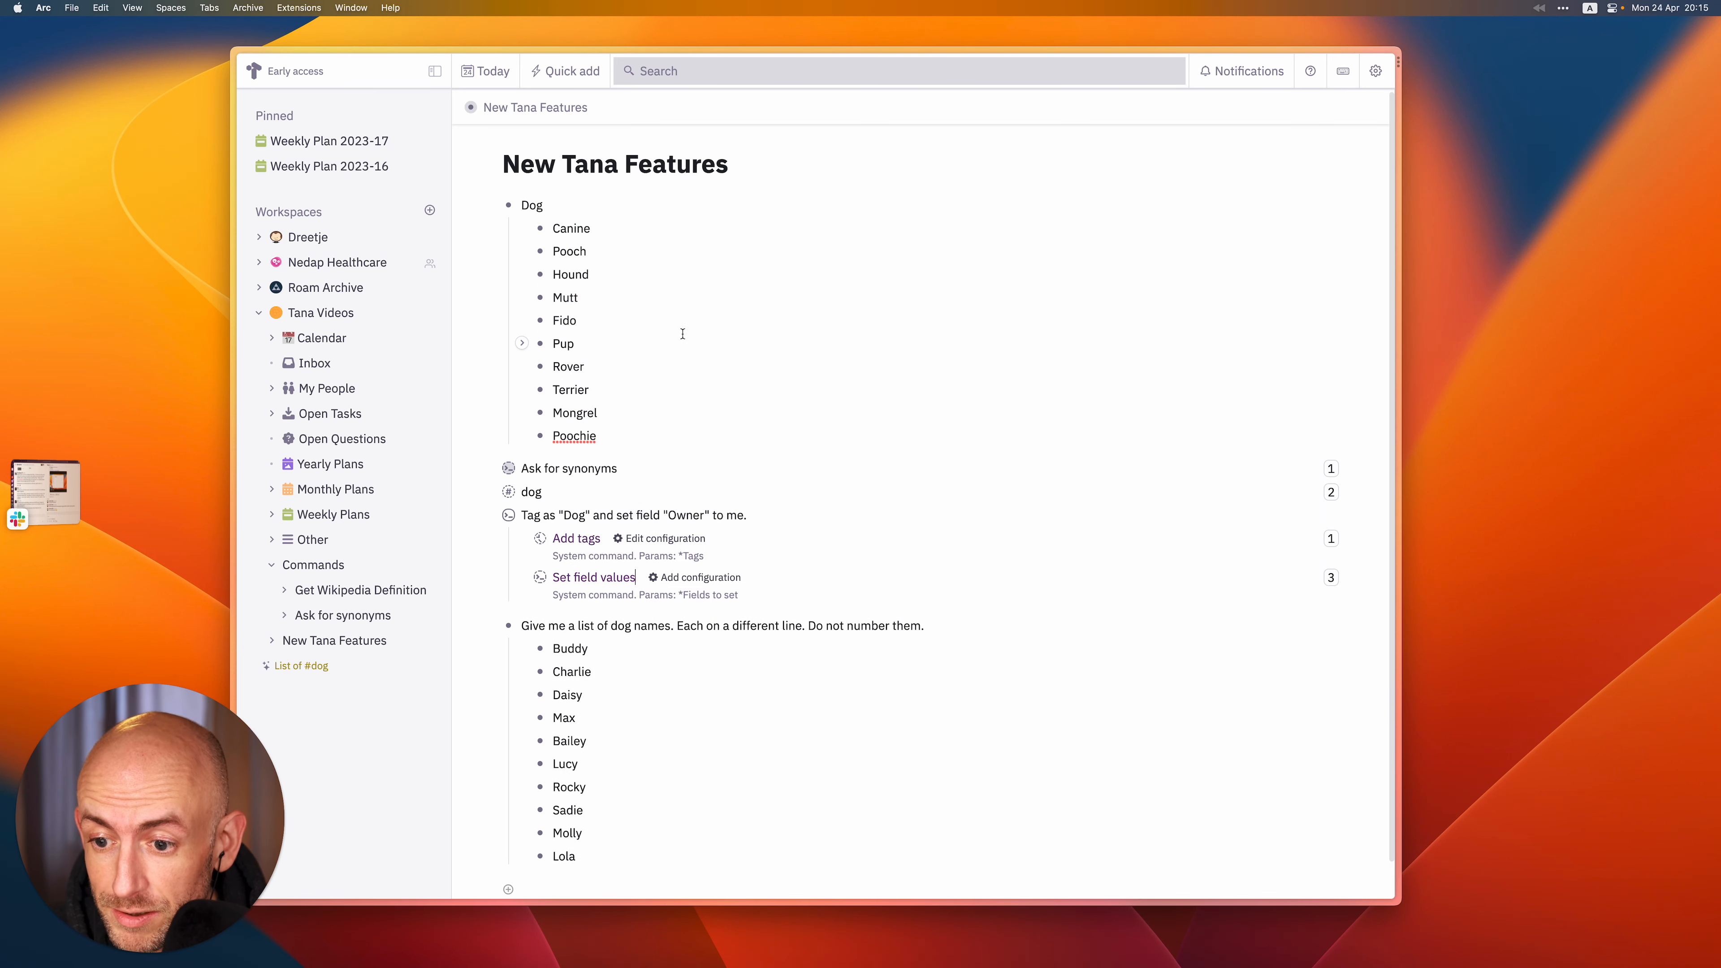
{"action": "left_click", "coordinate": [697, 578]}
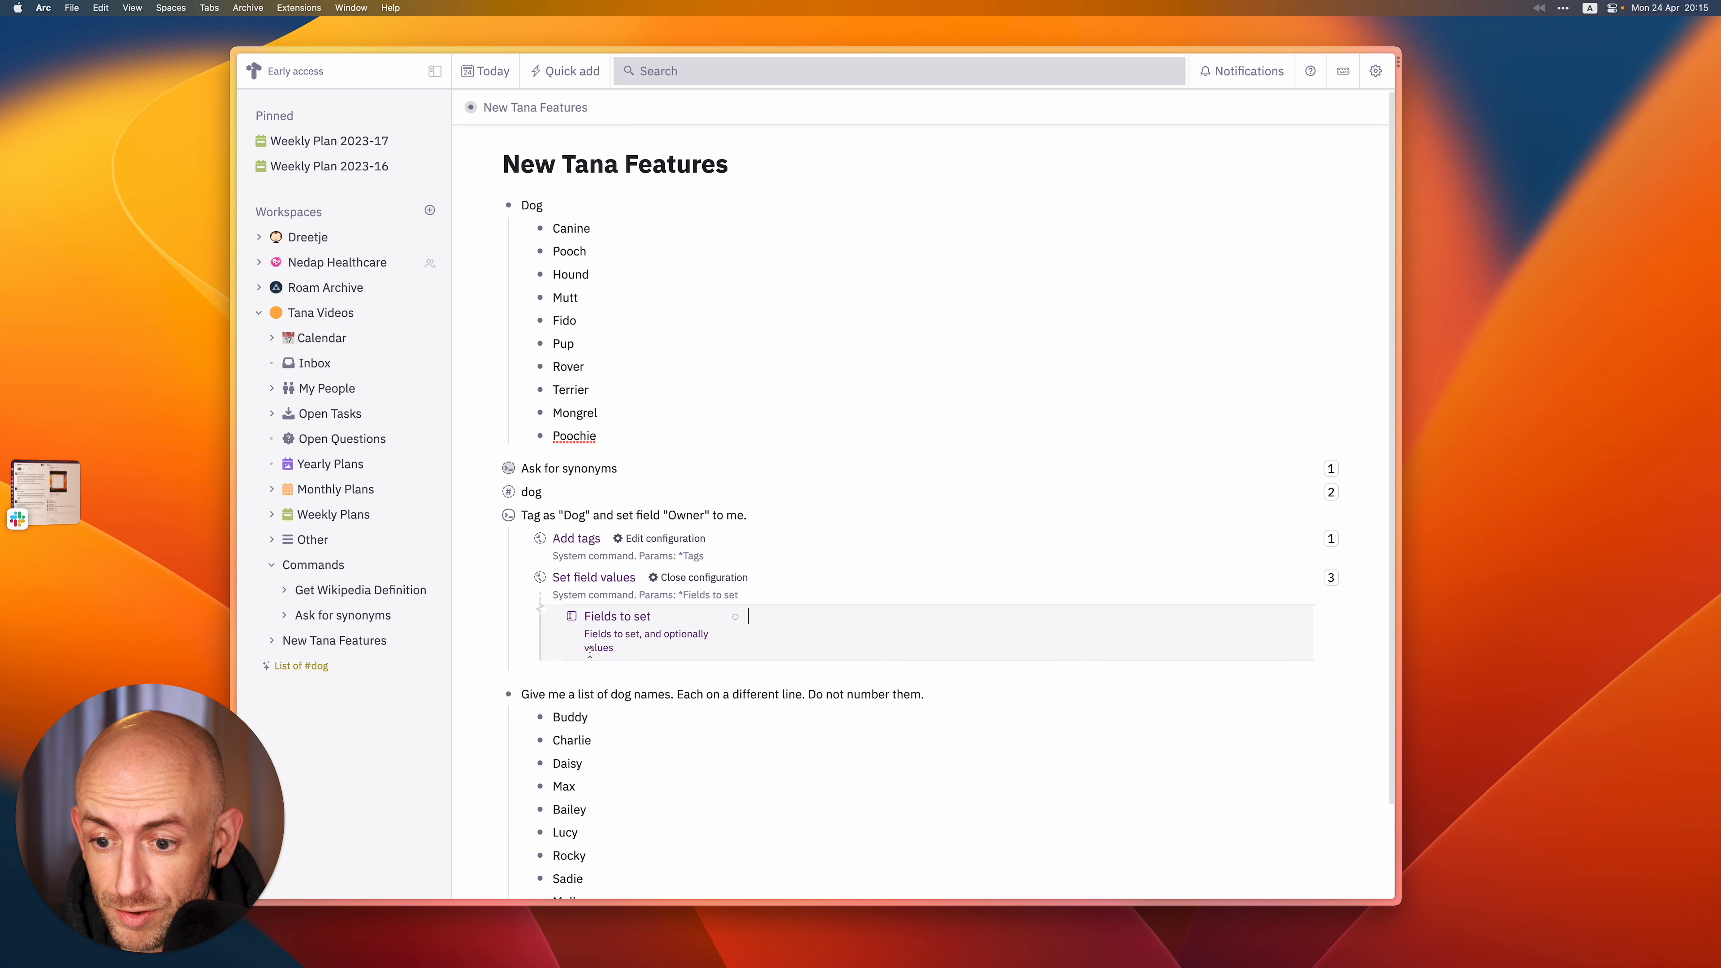
Create an Owner field under Fields to set, set its value to a mention of your own user, and close the configuration.
{"action": "type", "text": "Owner"}
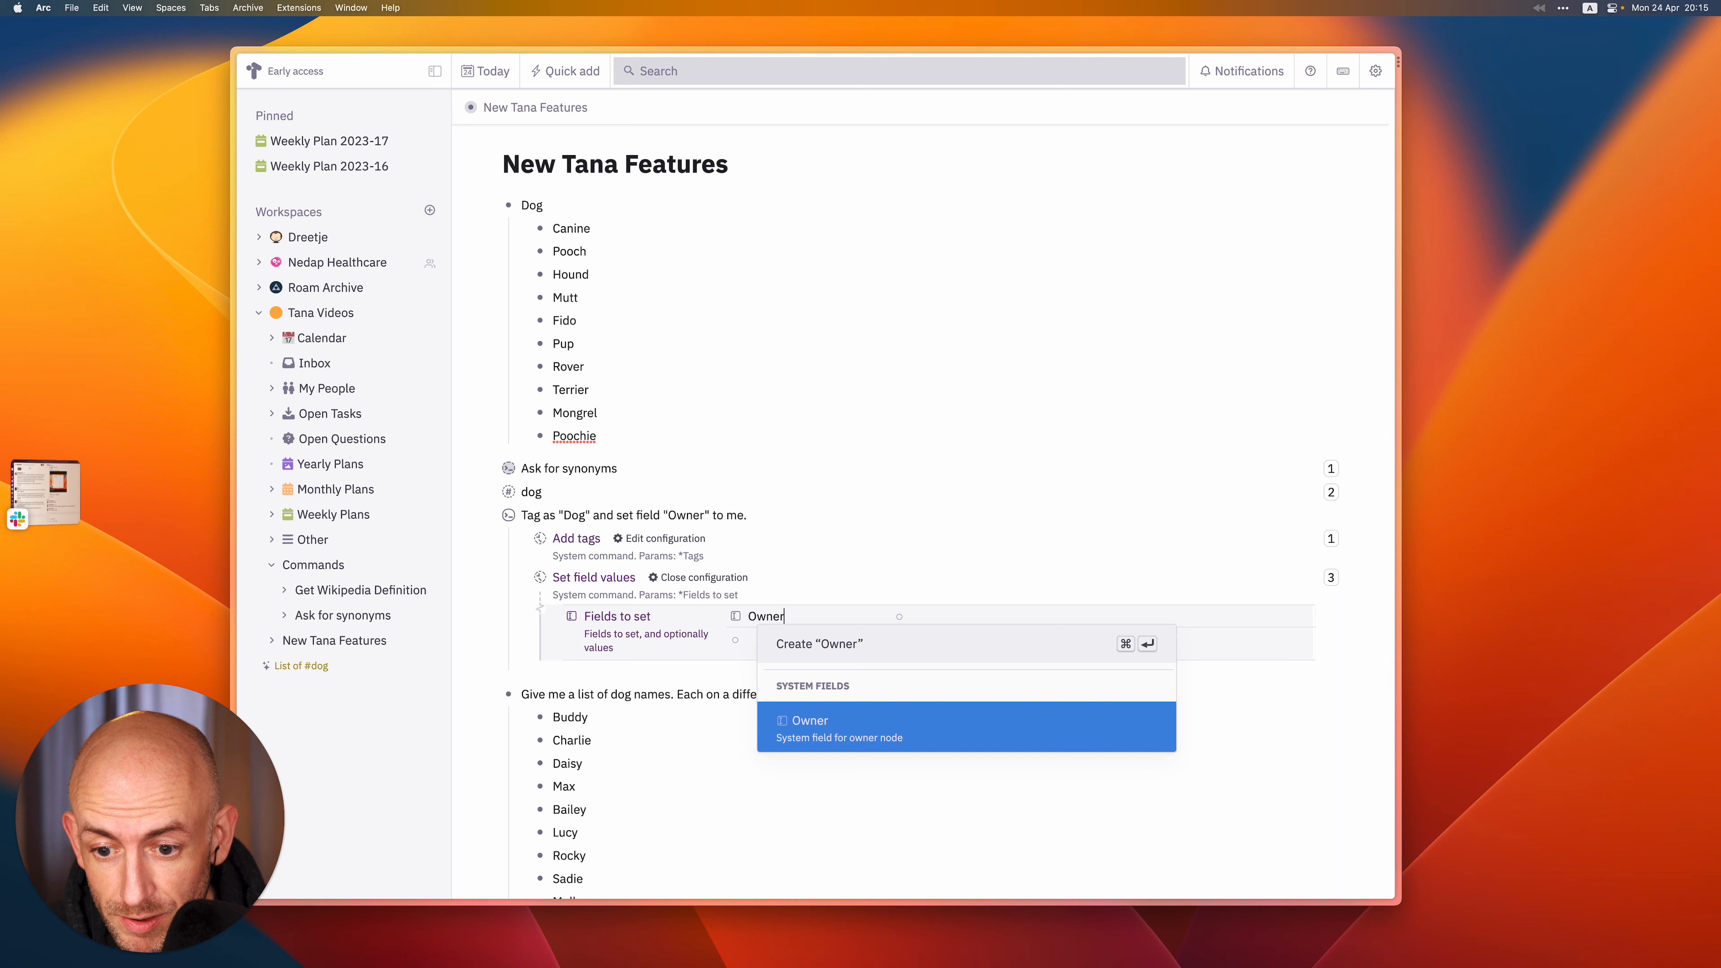
{"action": "key", "text": "Up"}
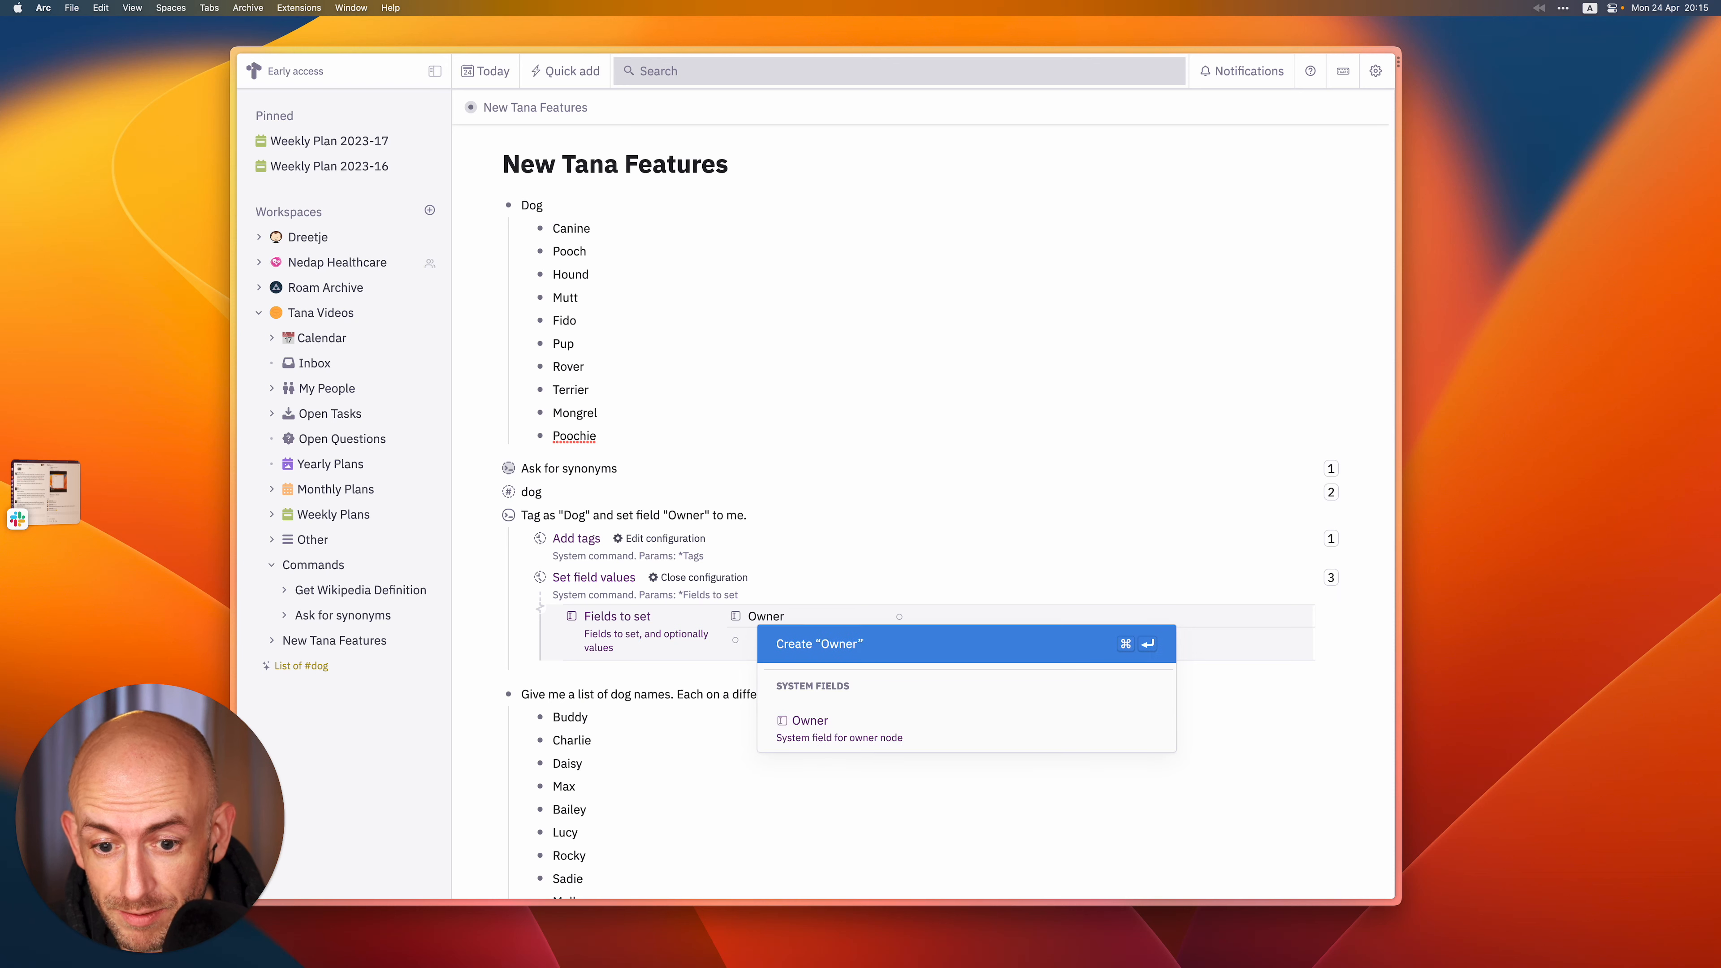
{"action": "key", "text": "Return"}
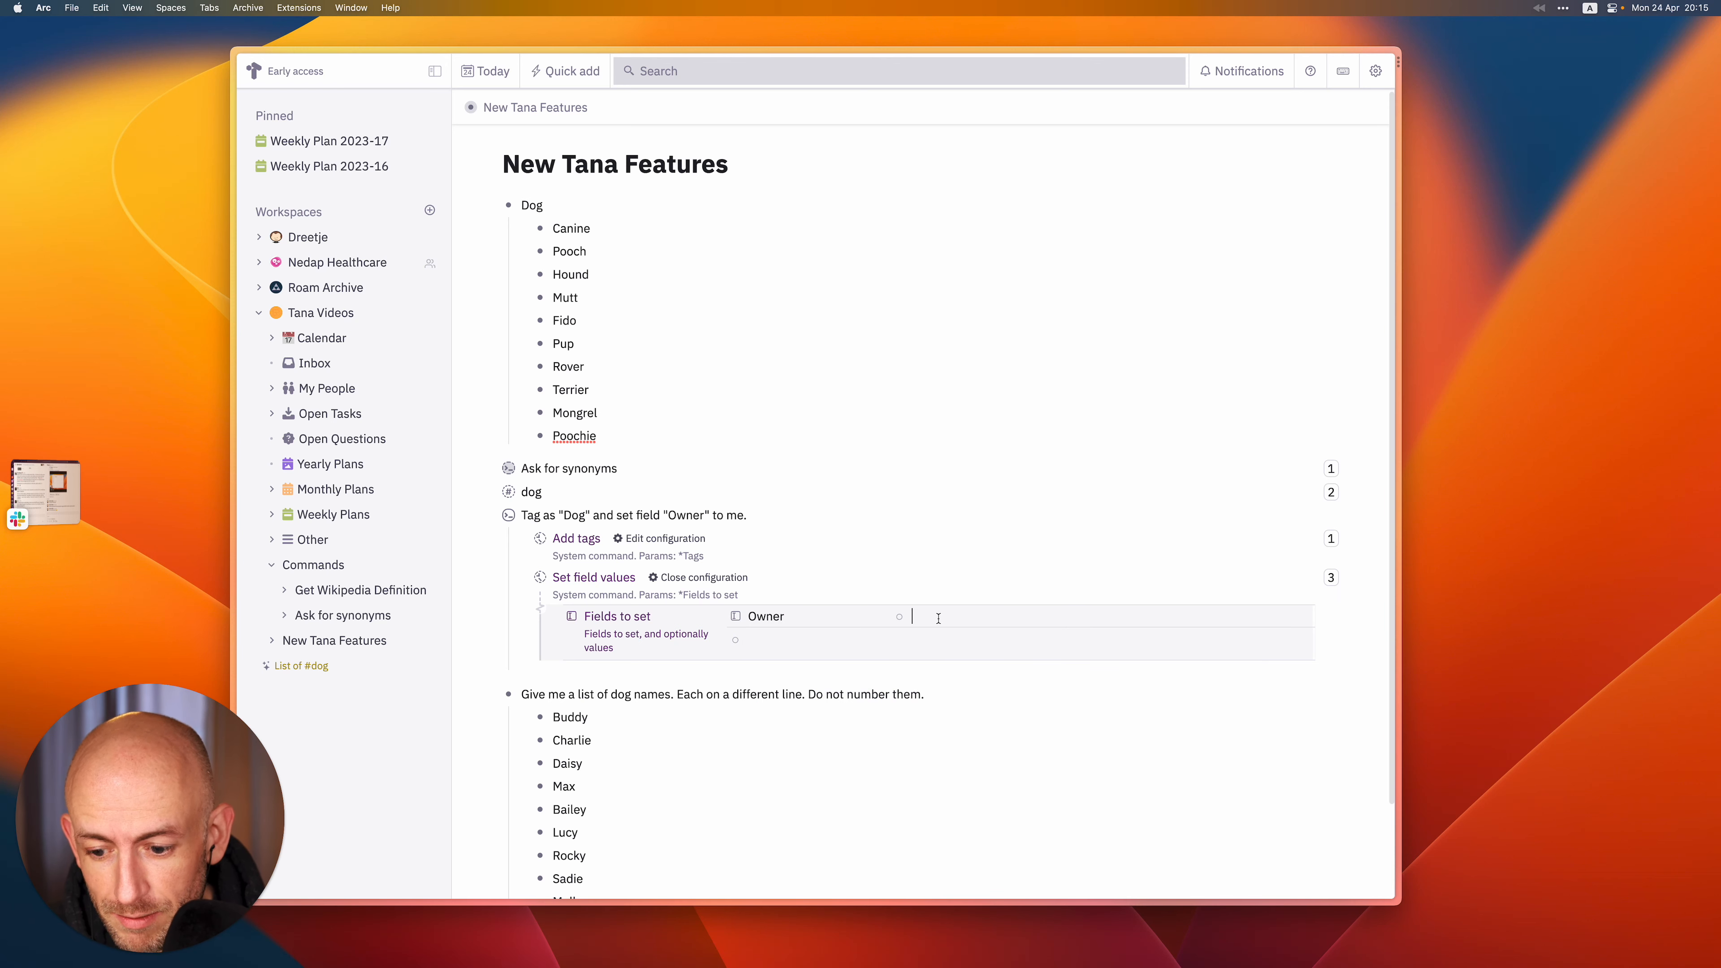
{"action": "type", "text": "@an"}
{"action": "key", "text": "Return"}
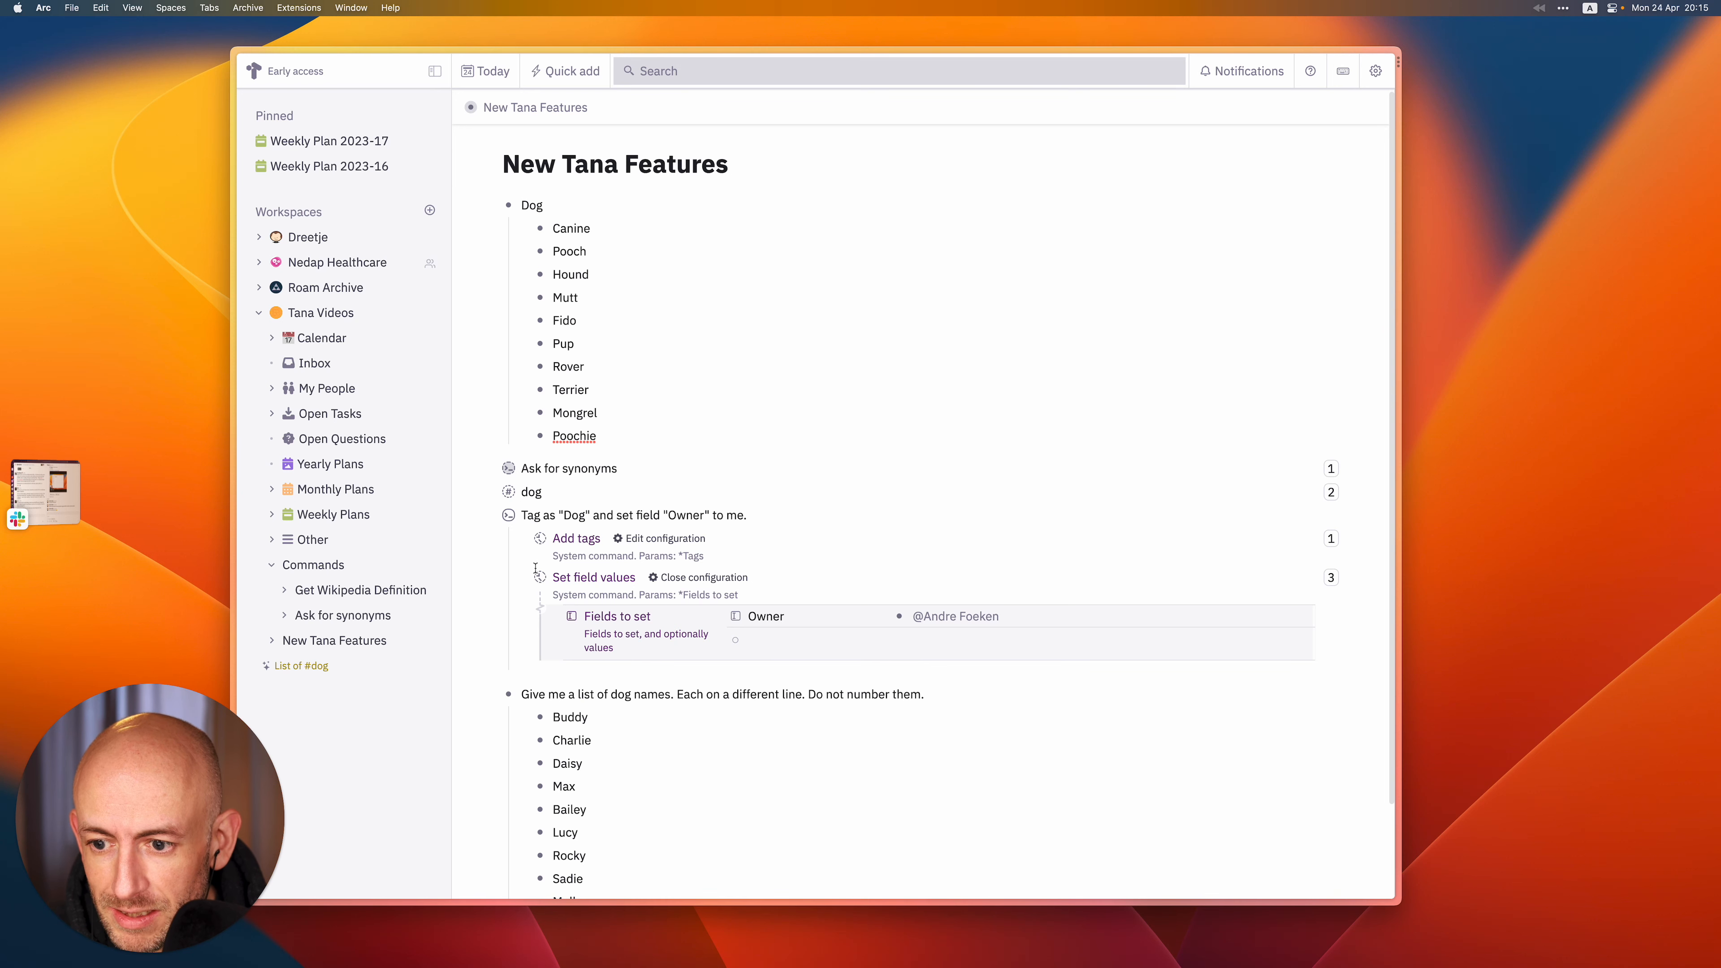
{"action": "left_click", "coordinate": [702, 577]}
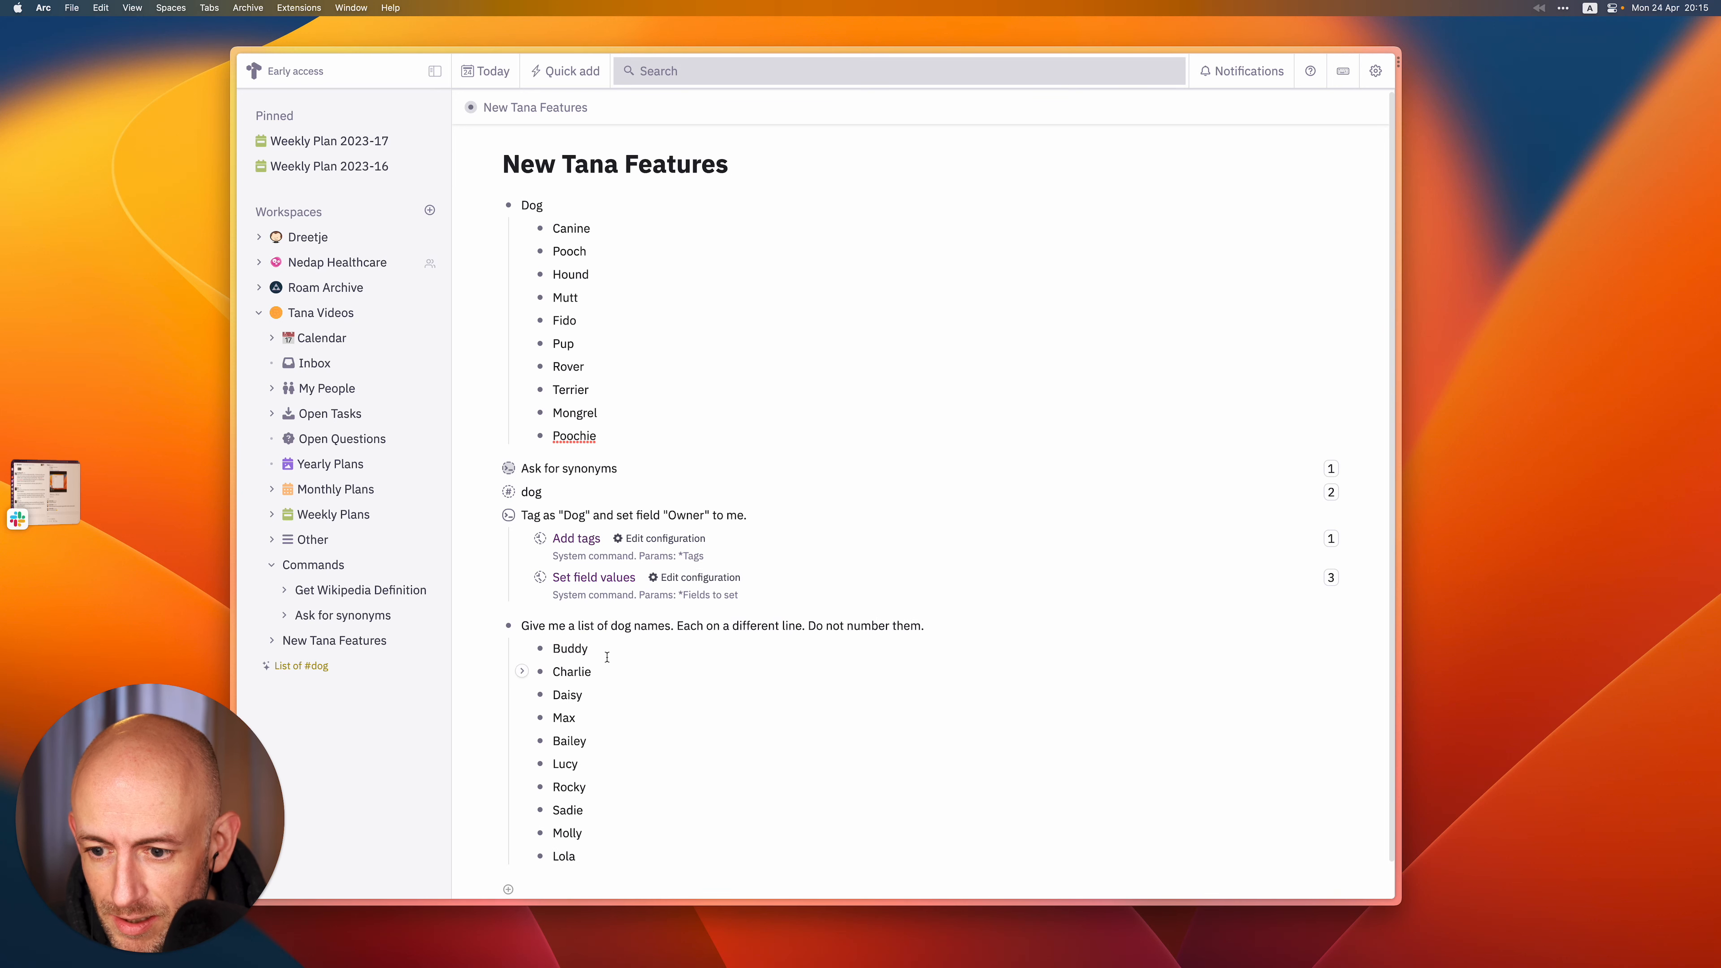
Run the Tag as "Dog" and set field "Owner" command on all the dog names from Buddy to Lola.
{"action": "left_click_drag", "start_coordinate": [590, 648], "coordinate": [605, 864]}
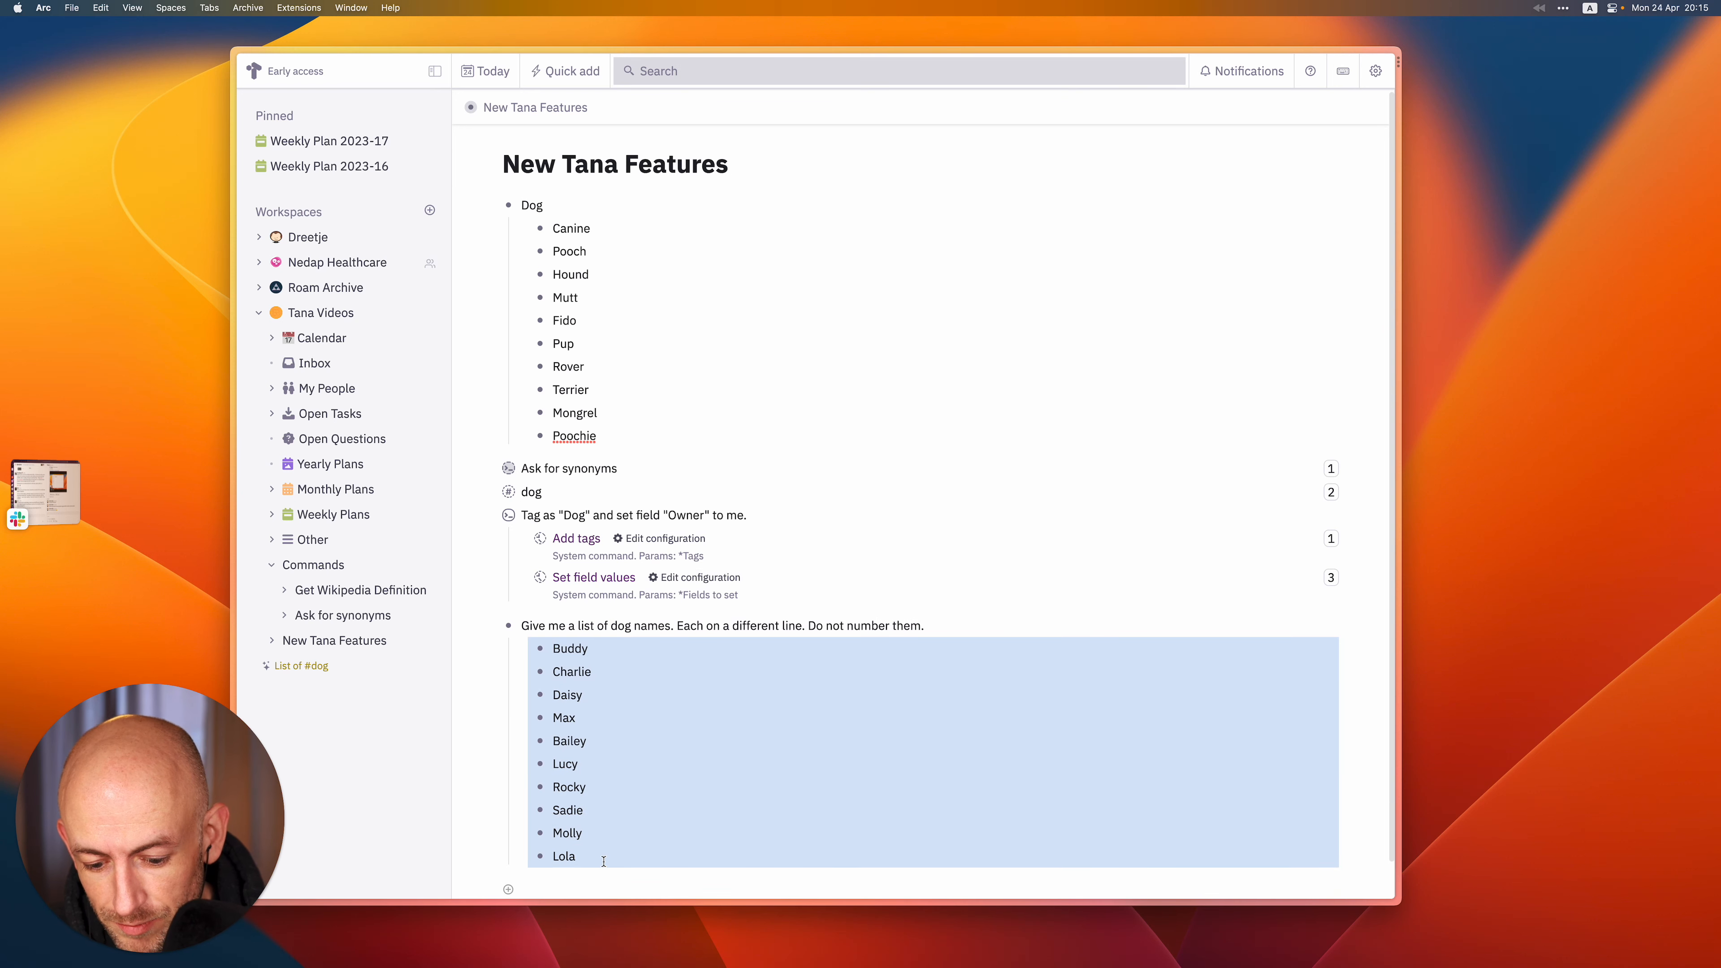
{"action": "key", "text": "super+k"}
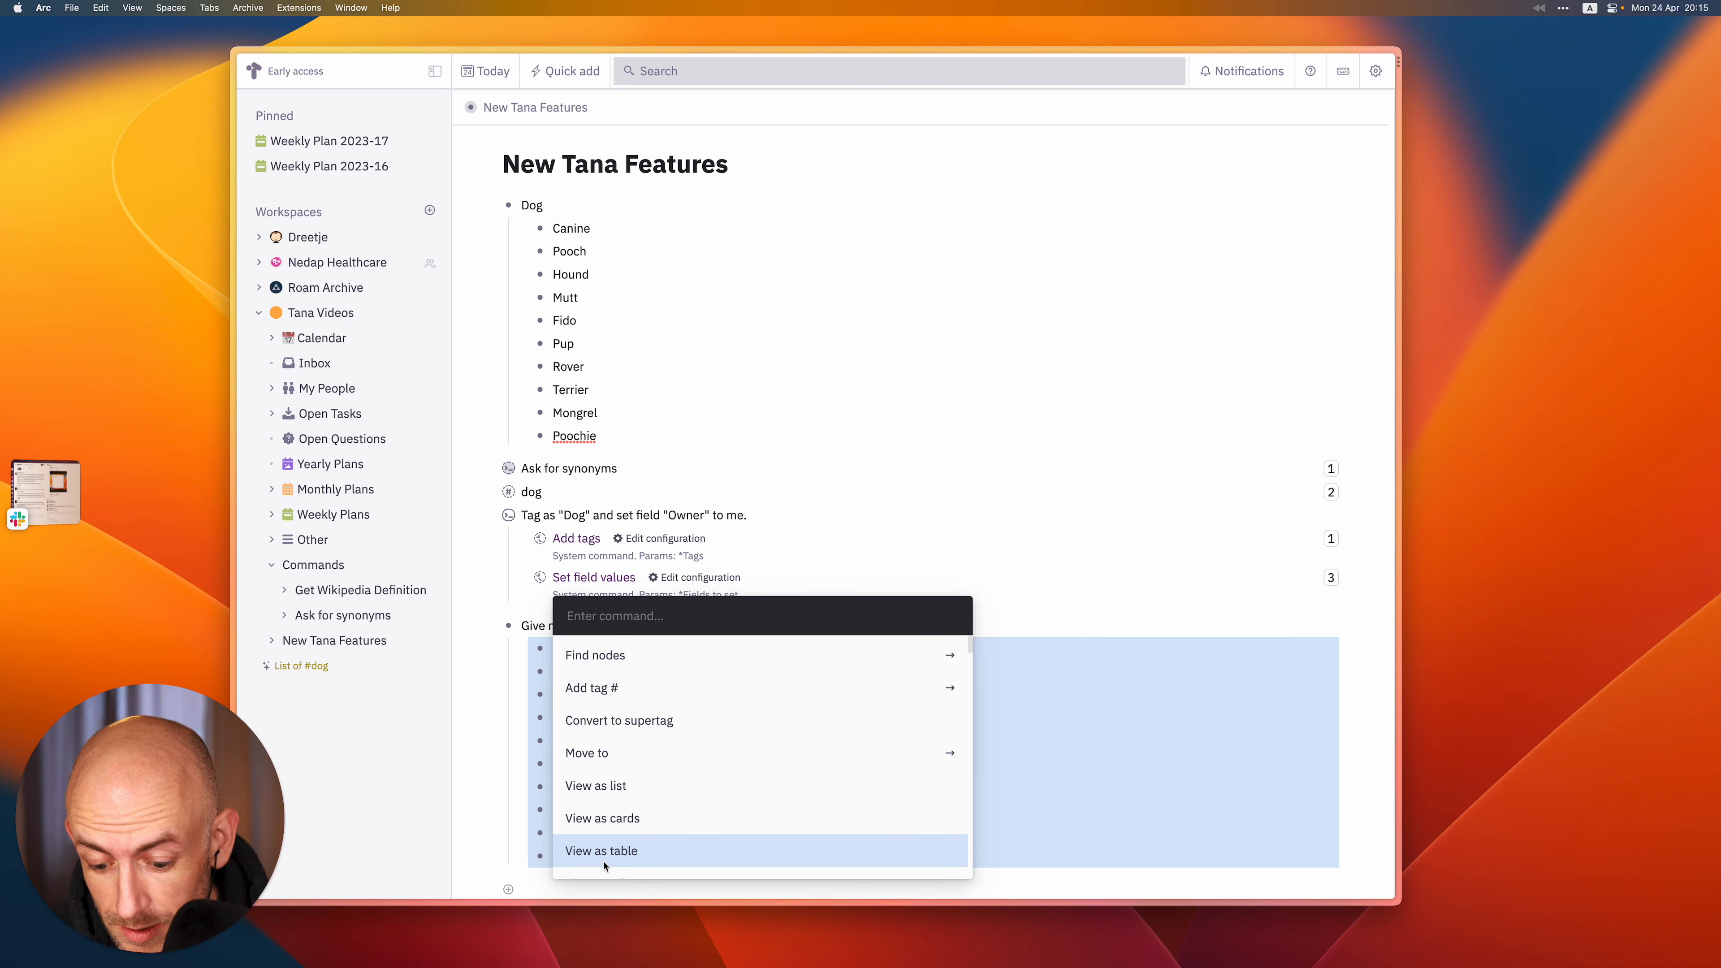
{"action": "type", "text": "tag"}
{"action": "key", "text": "Down"}
{"action": "key", "text": "Down"}
{"action": "key", "text": "Return"}
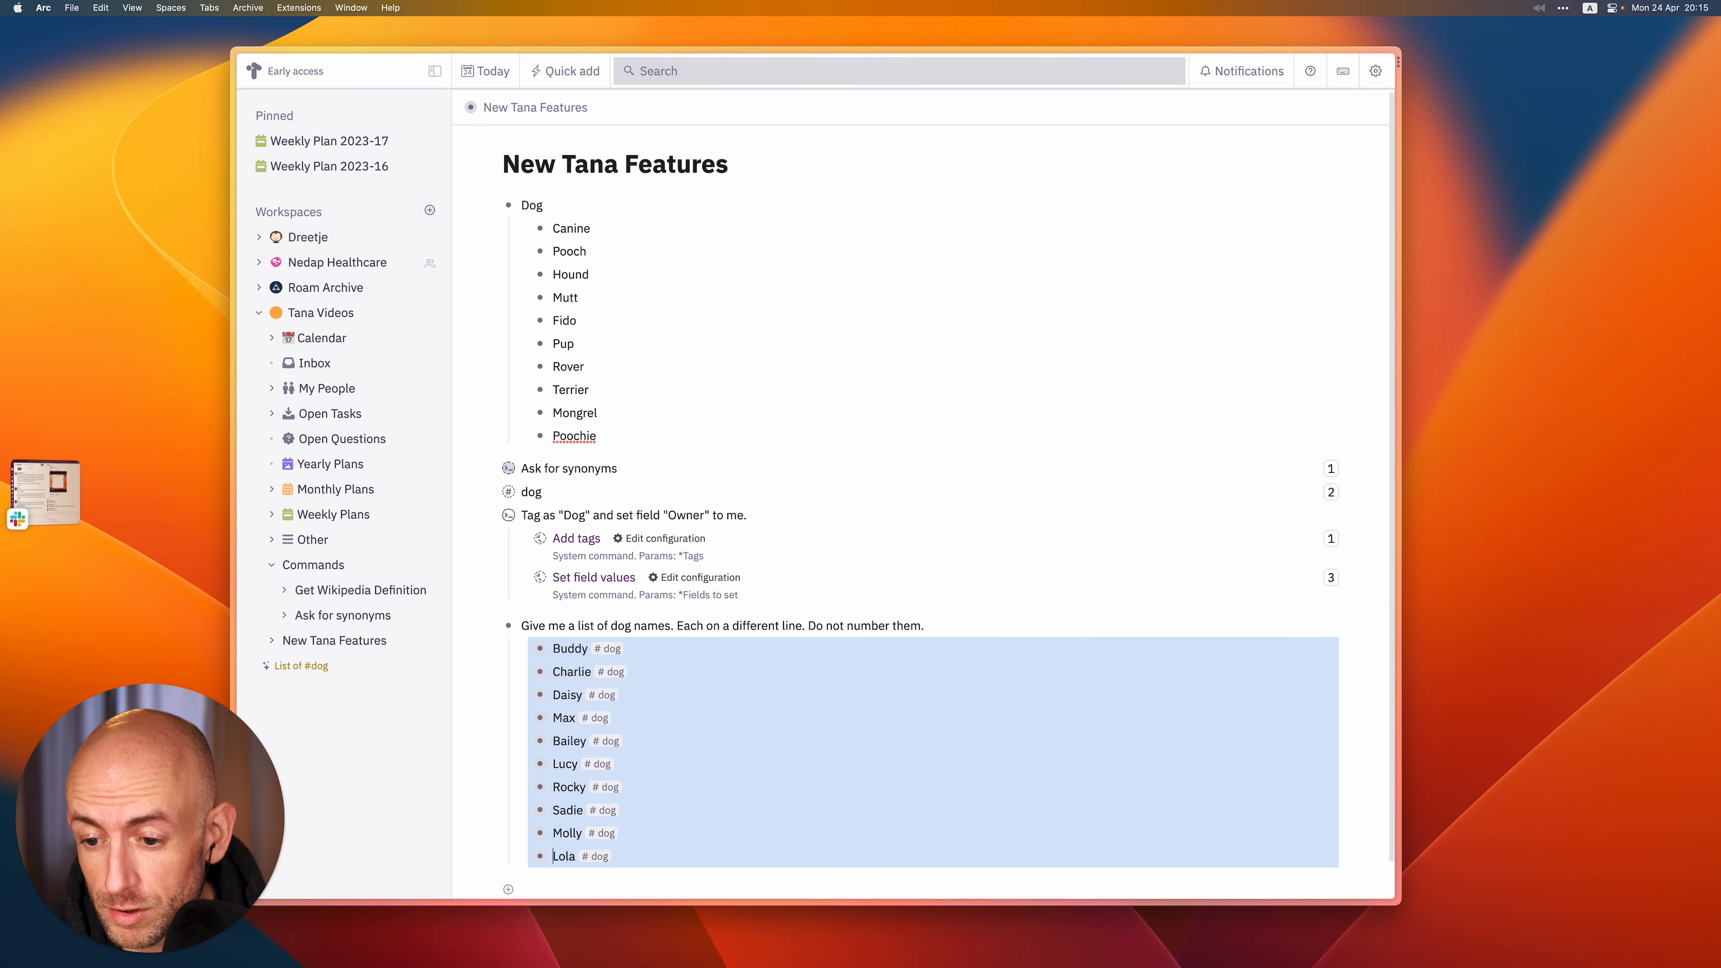
{"action": "left_click", "coordinate": [576, 626]}
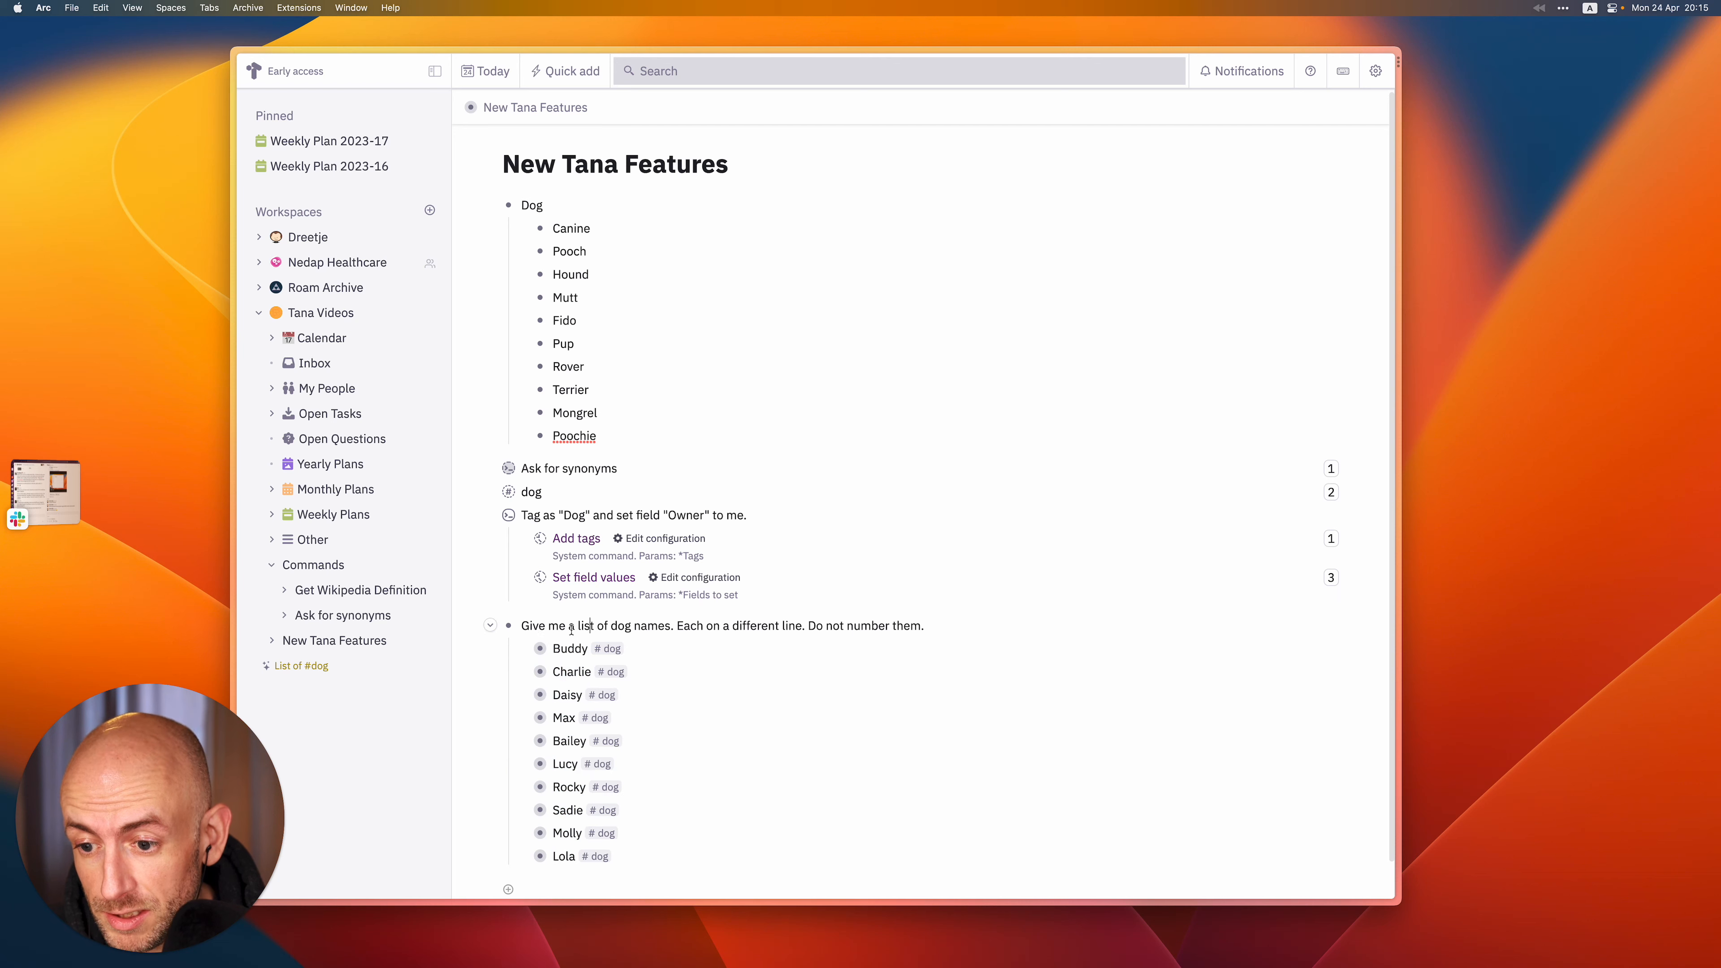
Expand the Buddy node to check its Owner field, and collapse it again.
{"action": "left_click", "coordinate": [525, 649]}
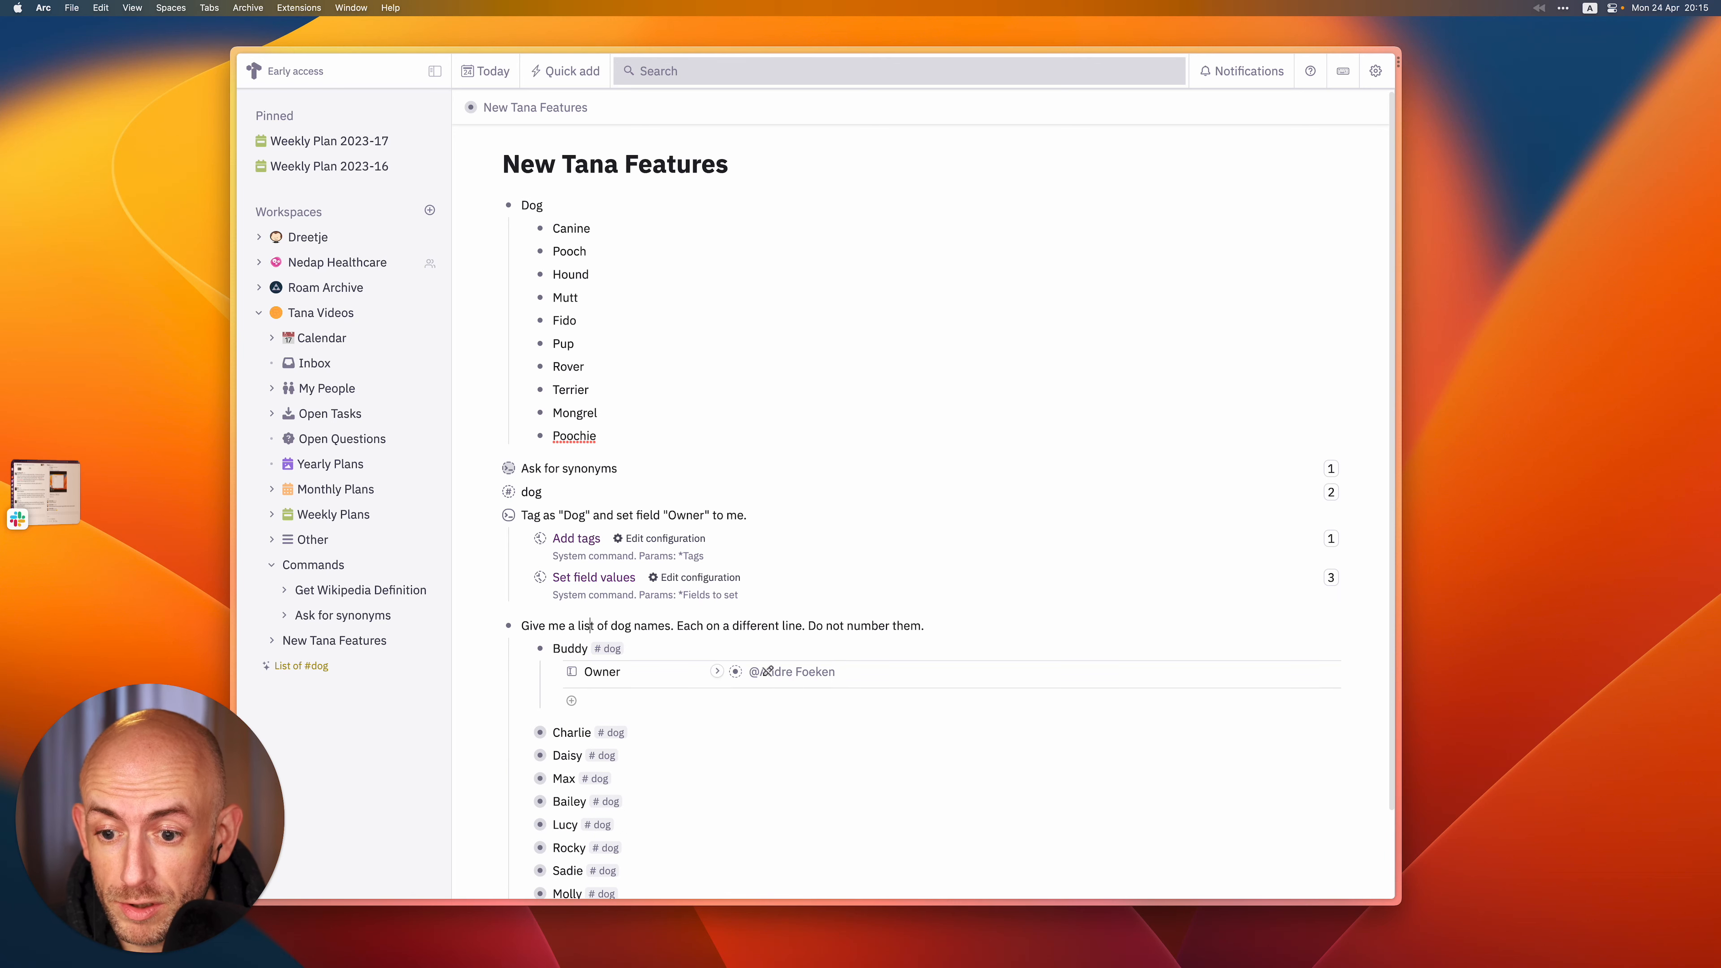
{"action": "left_click", "coordinate": [522, 649]}
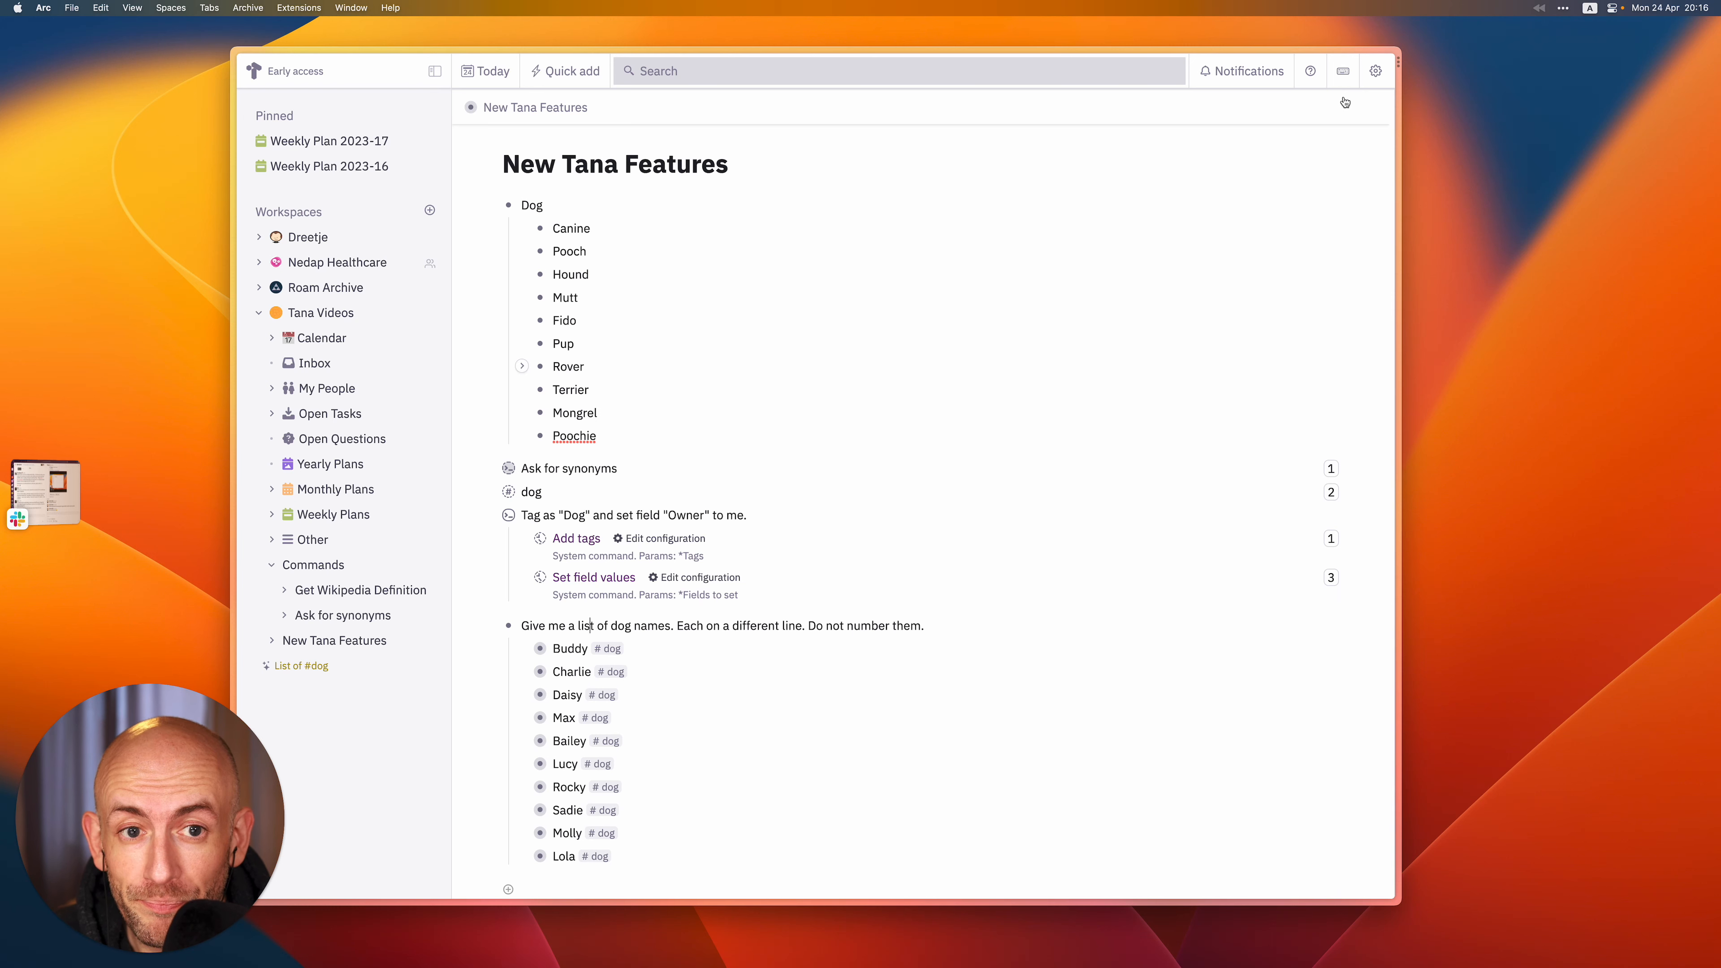
{"action": "mouse_move", "coordinate": [1504, 6]}
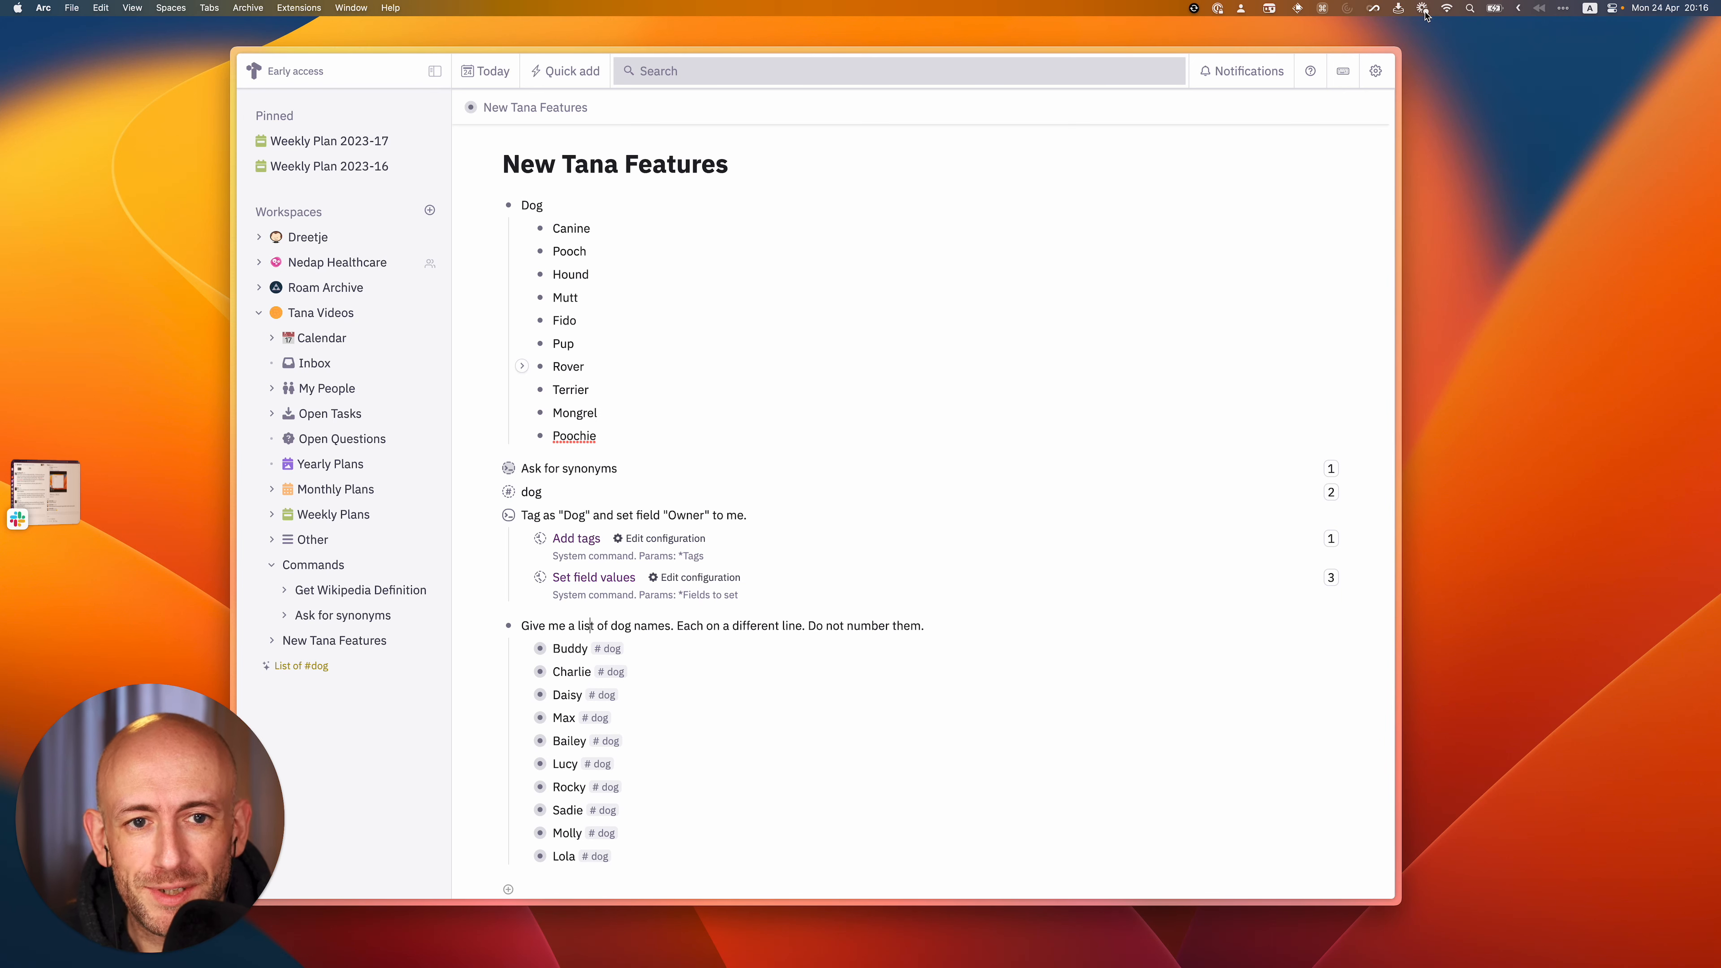